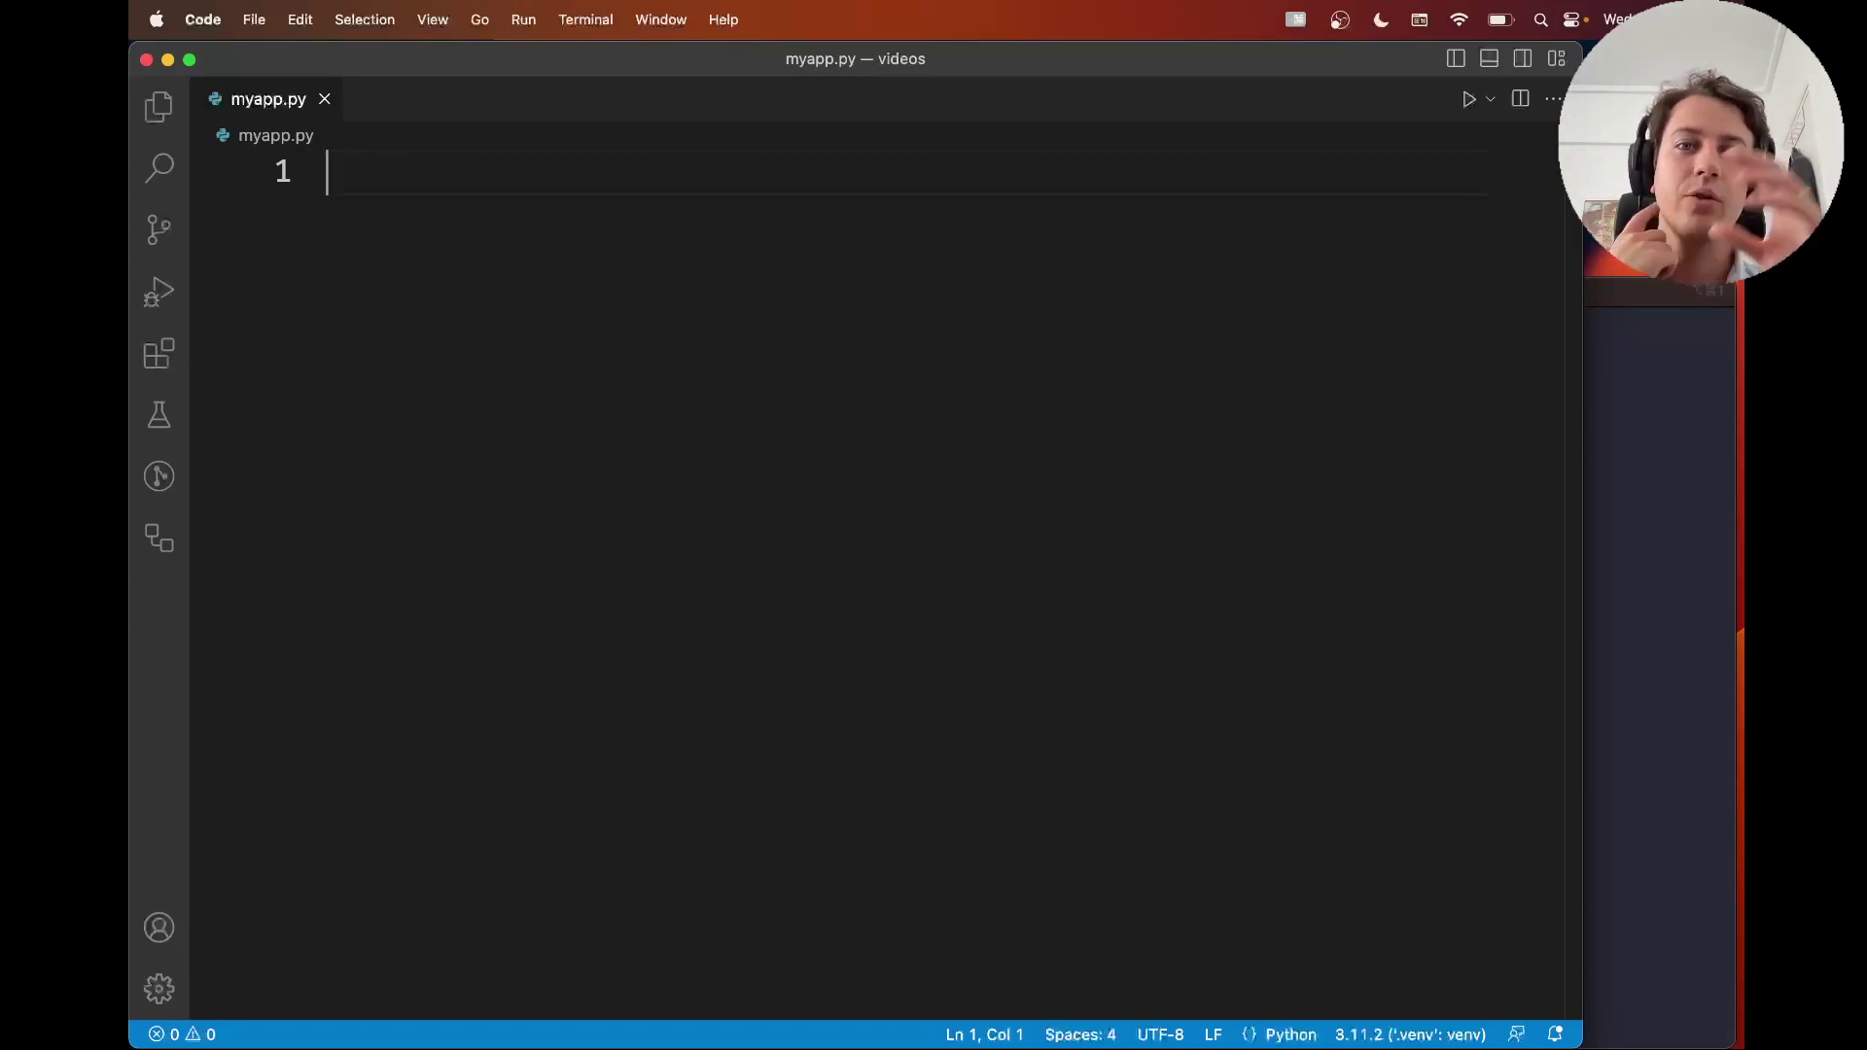
{"action": "type", "text": "forom"}
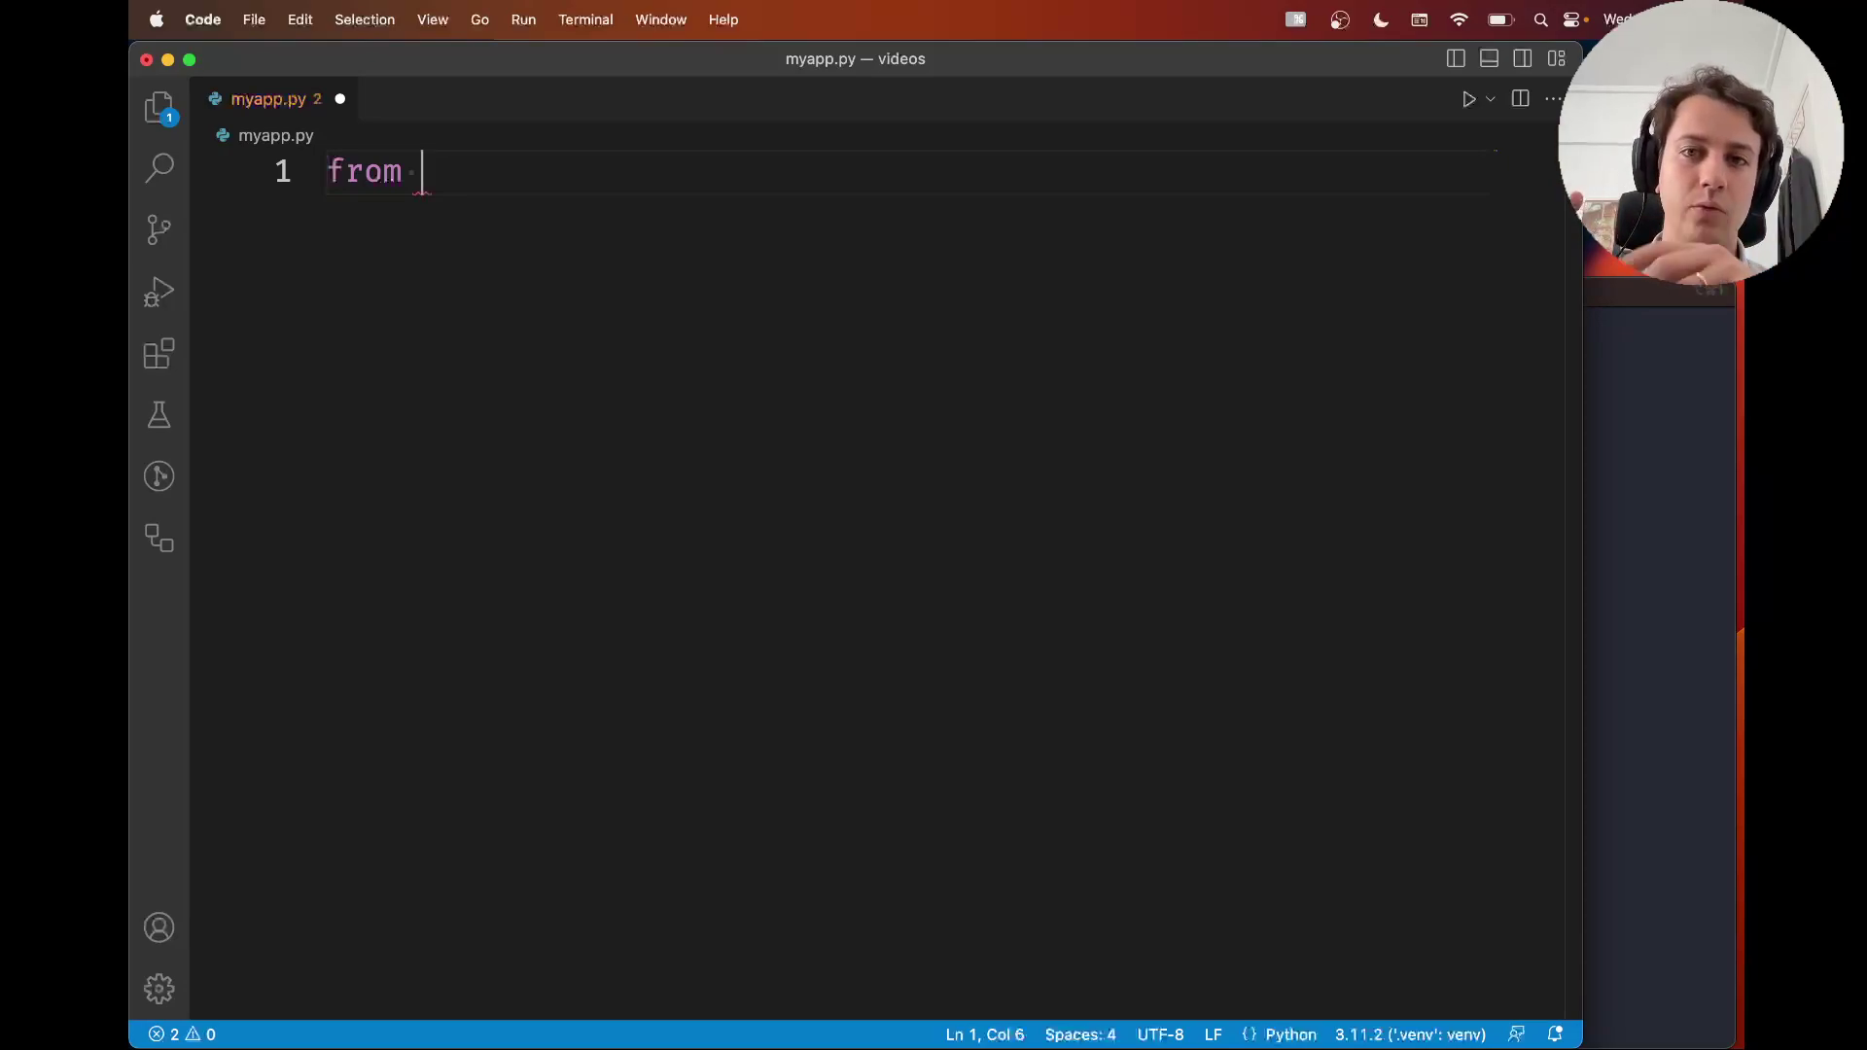
{"action": "type", "text": "textual."}
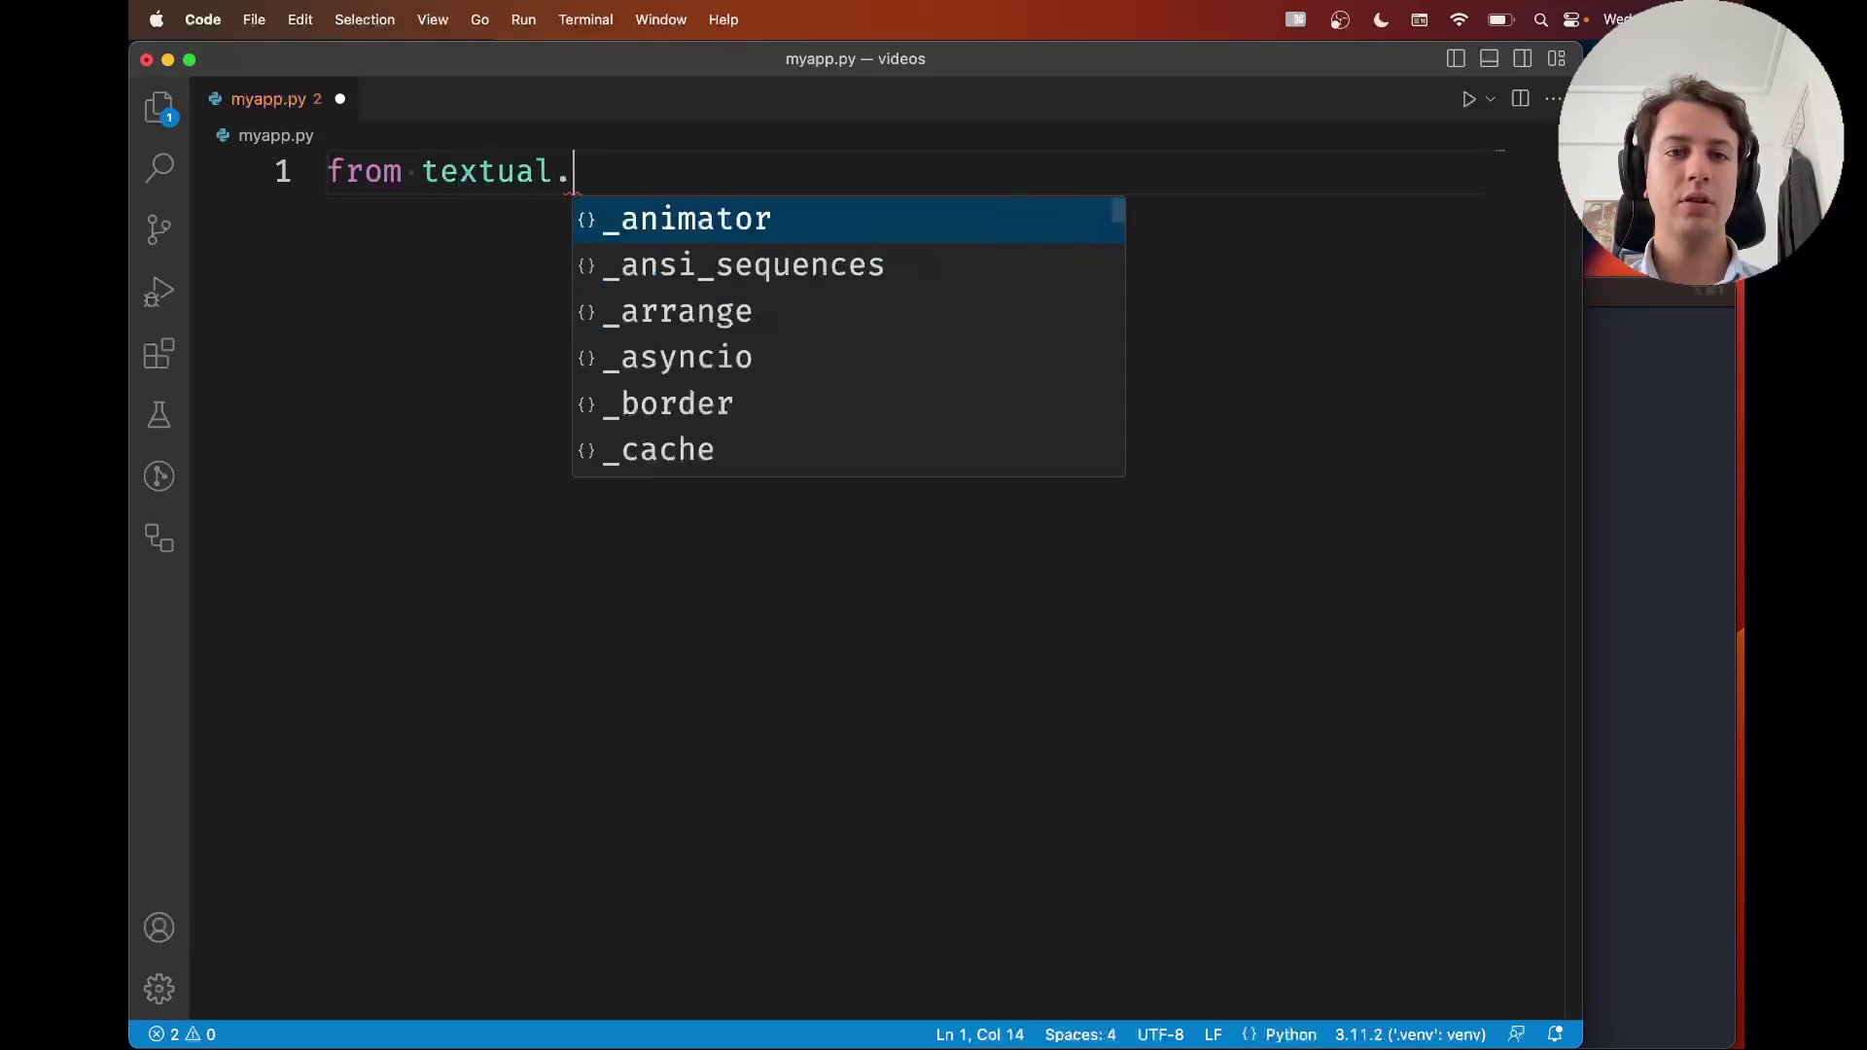
{"action": "type", "text": "app import ap"}
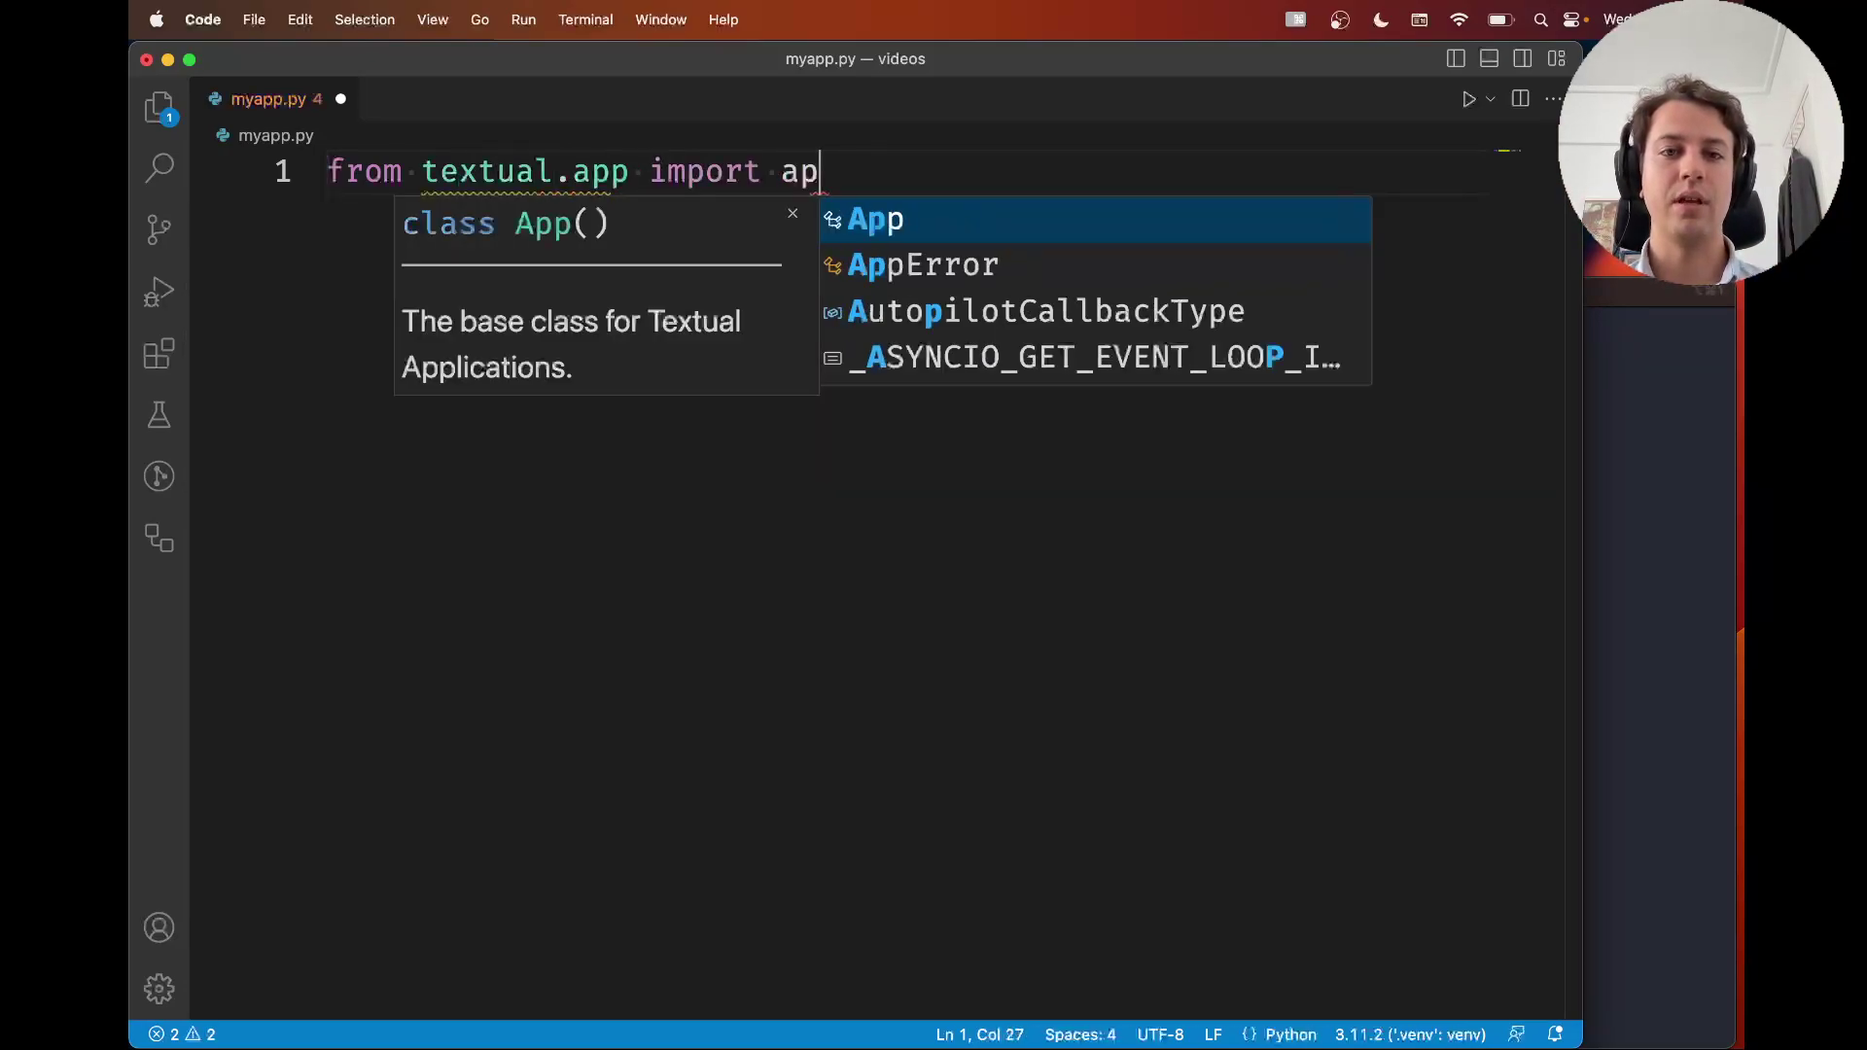
- Write the import lines for App and Input in myapp.py and save
{"action": "key", "text": "Escape"}
{"action": "key", "text": "BackSpace"}
{"action": "key", "text": "BackSpace"}
{"action": "type", "text": "App"}
{"action": "key", "text": "Escape"}
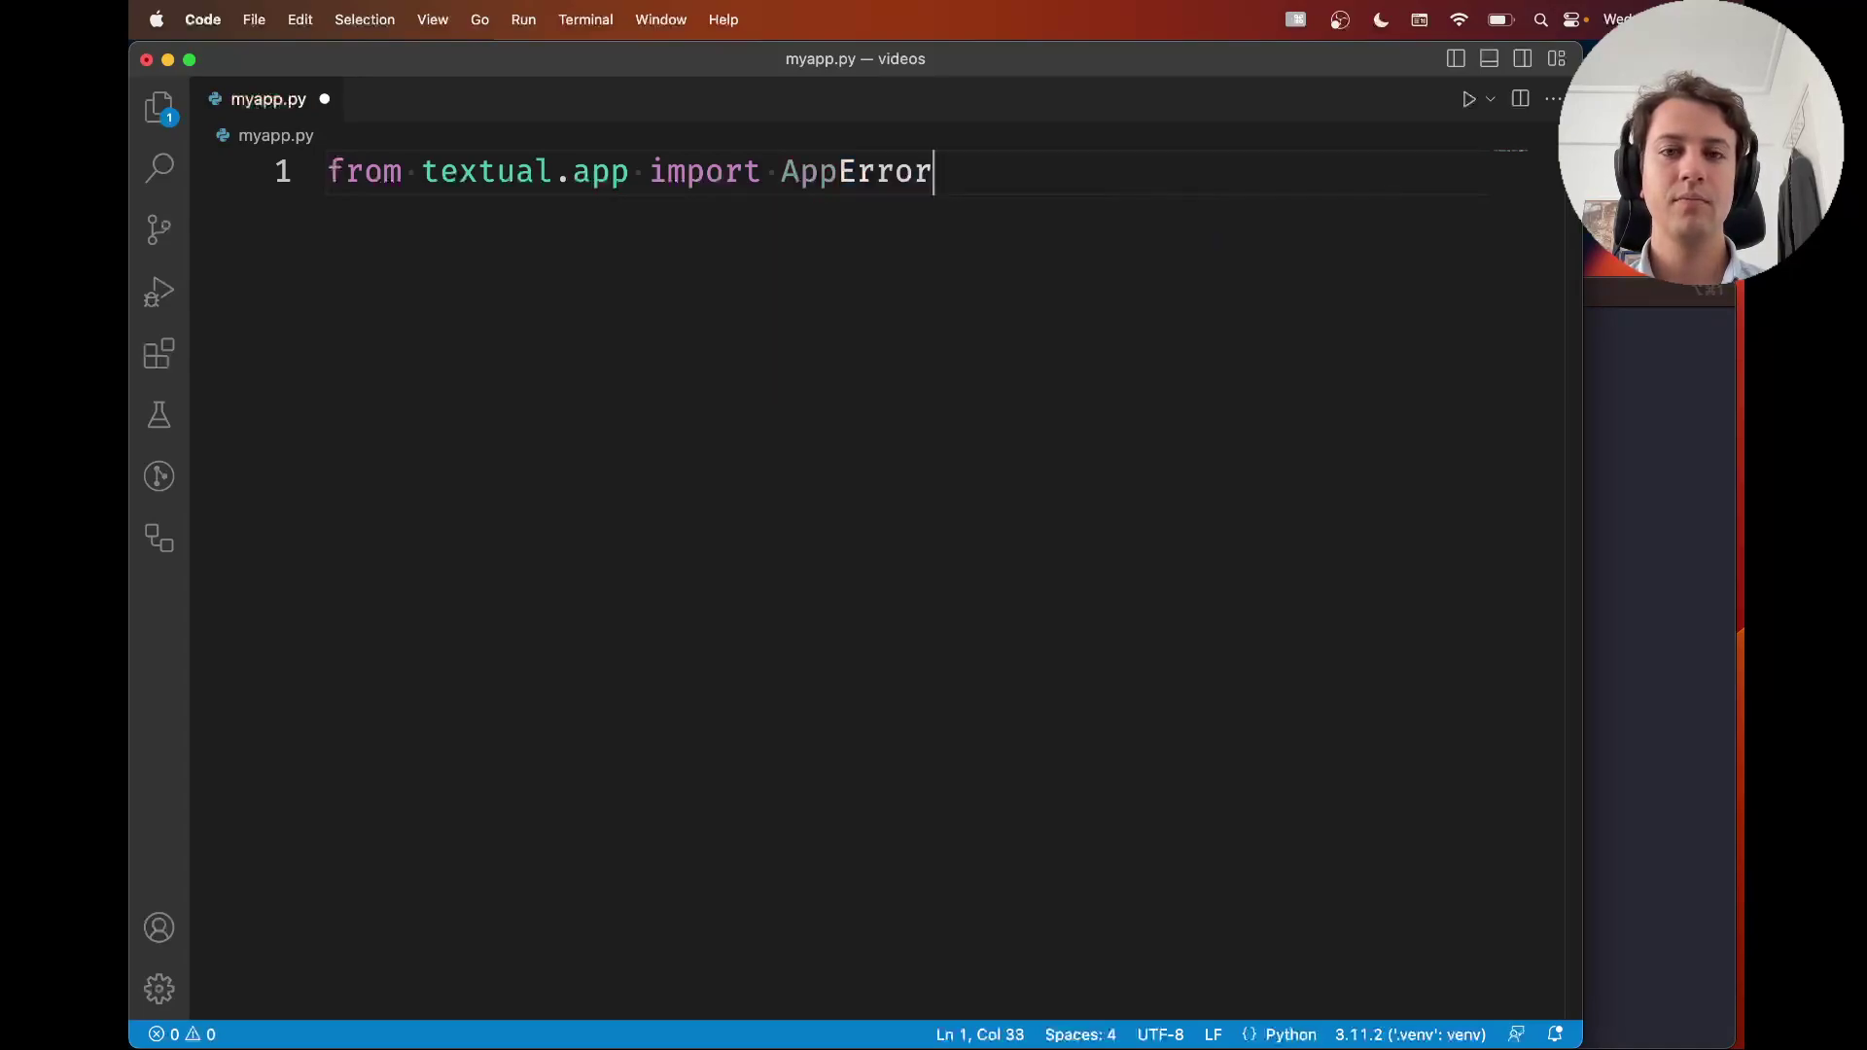
{"action": "type", "text": "Err"}
{"action": "key", "text": "Return"}
{"action": "type", "text": "fr"}
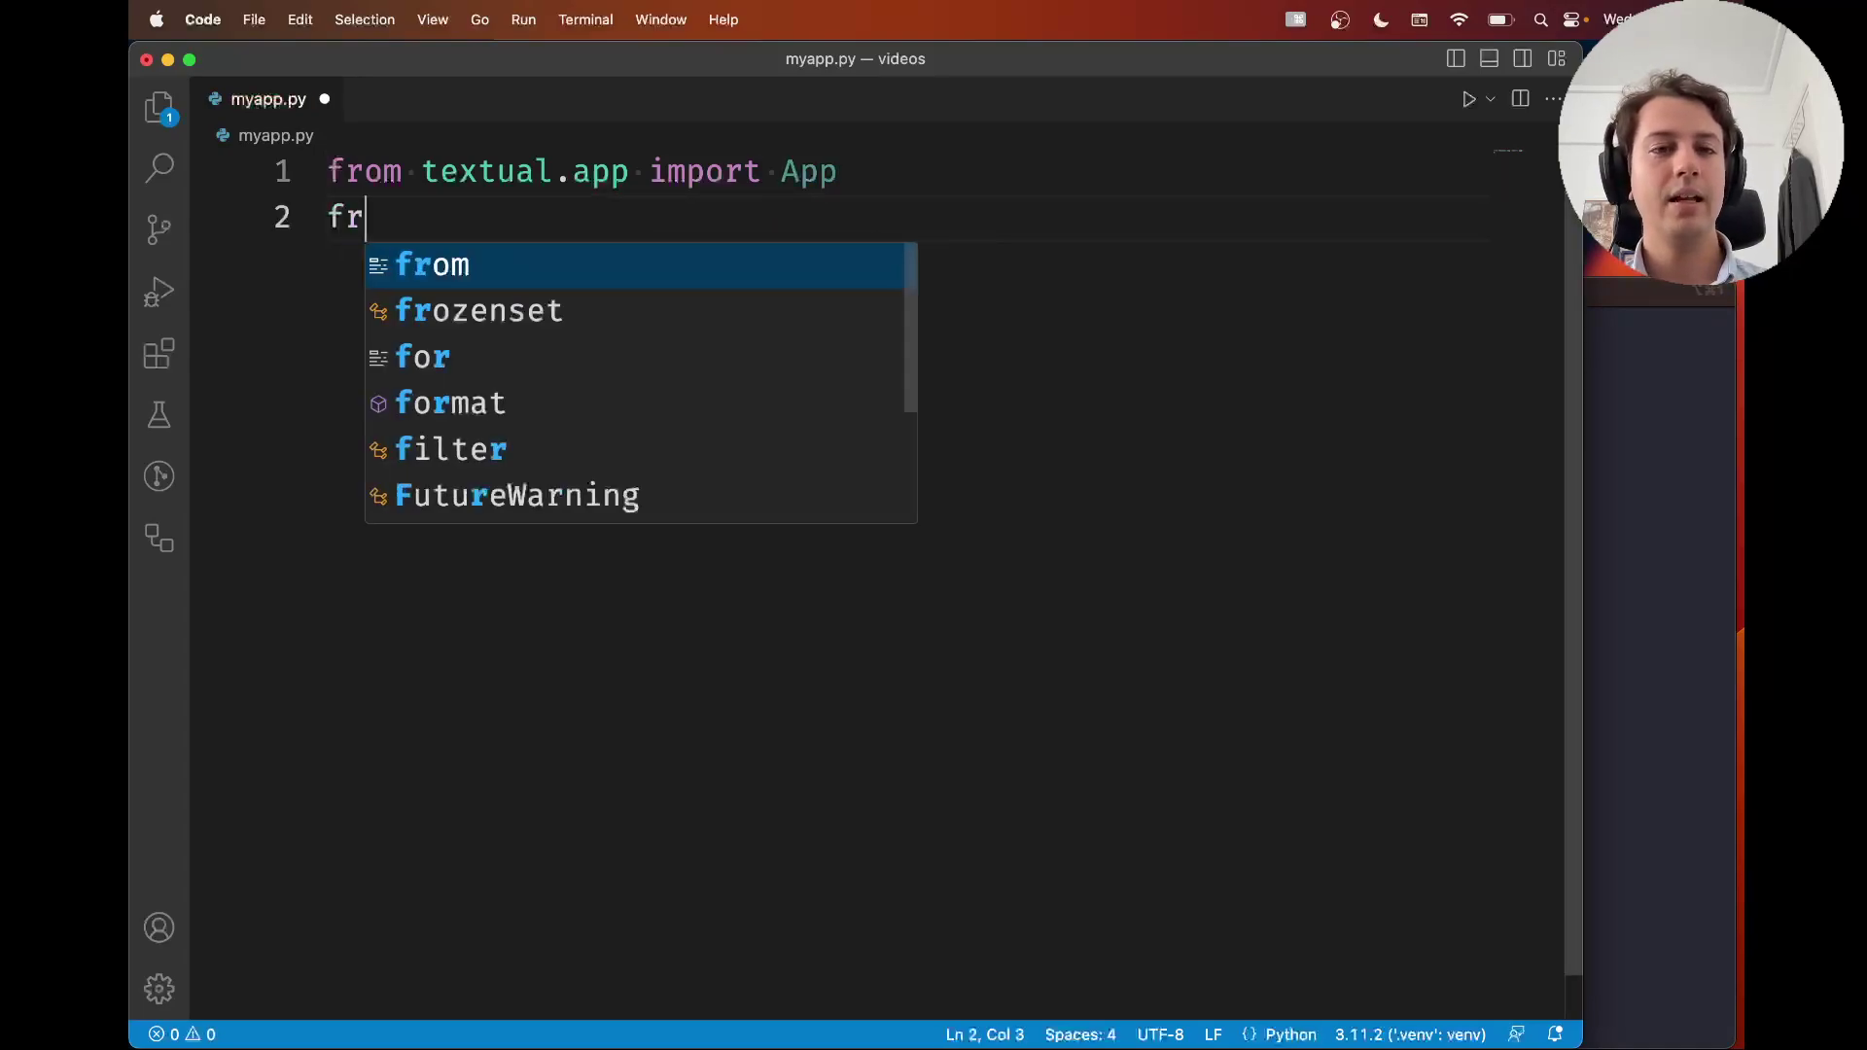
{"action": "type", "text": "om textual.widgets imp"}
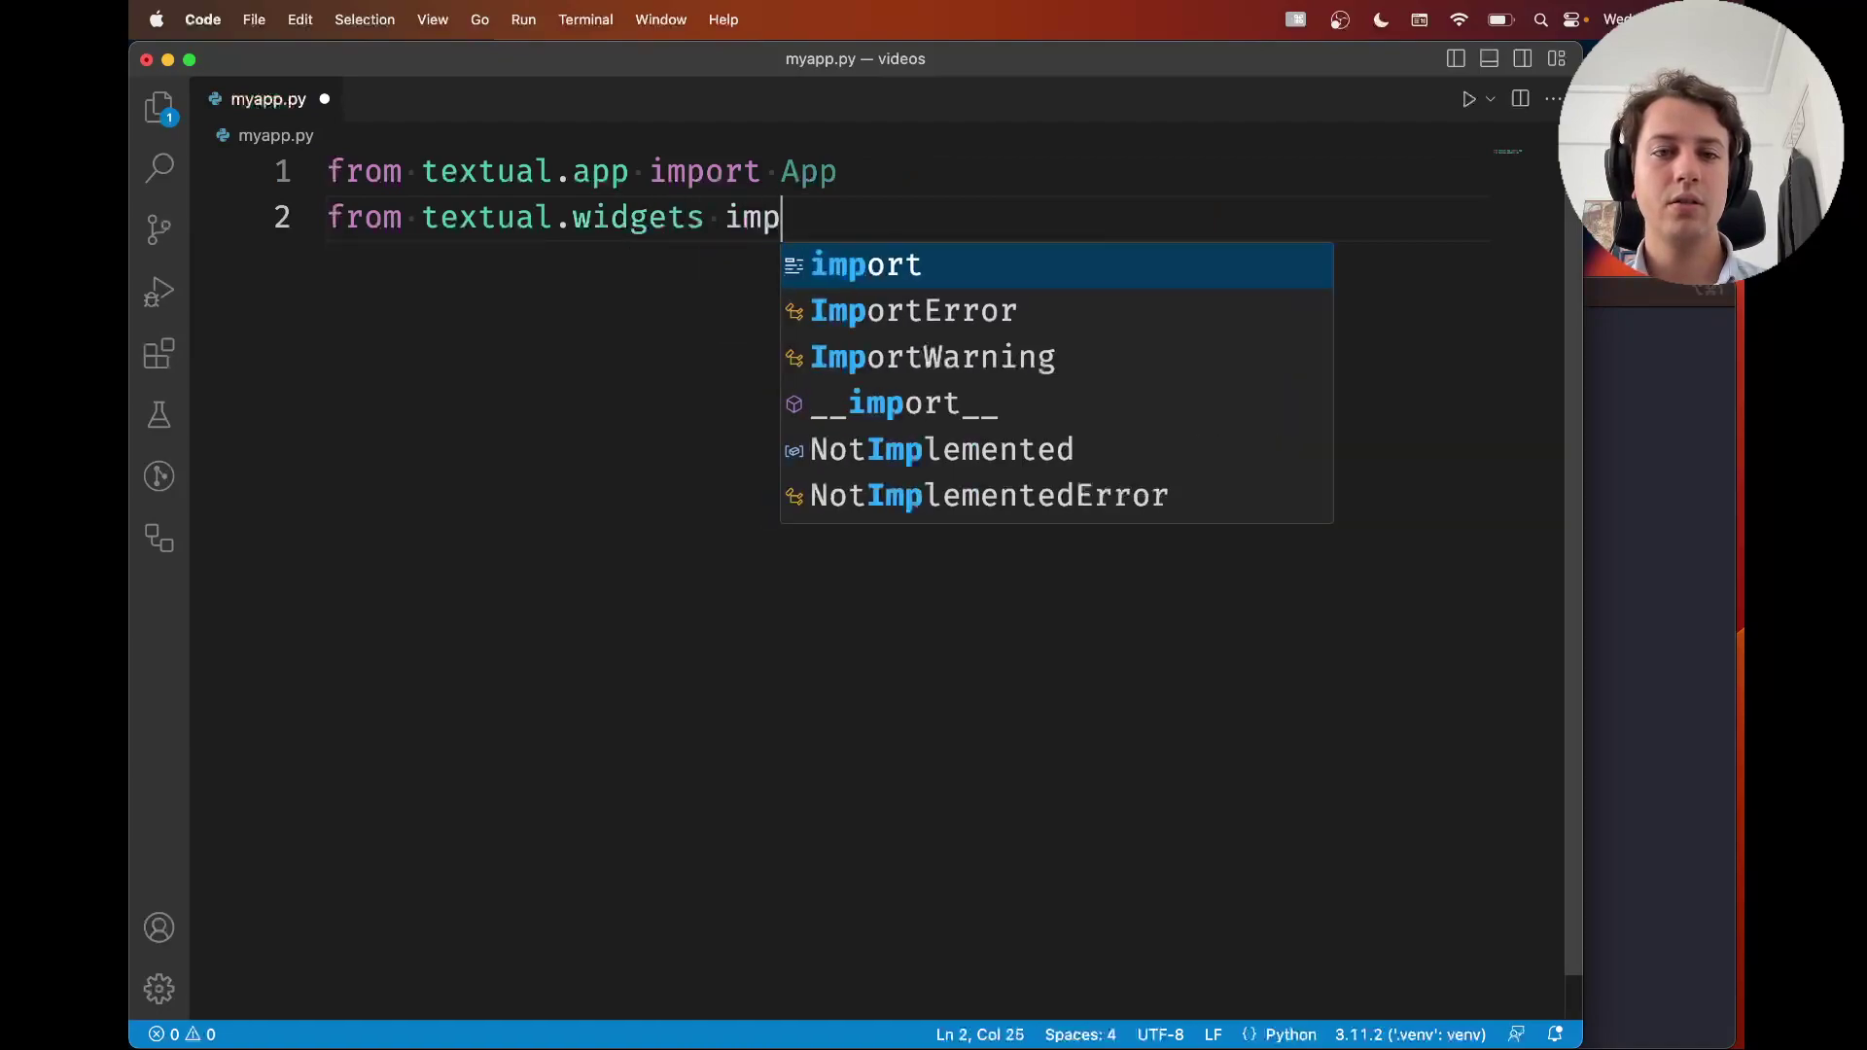
{"action": "type", "text": "ort INput"}
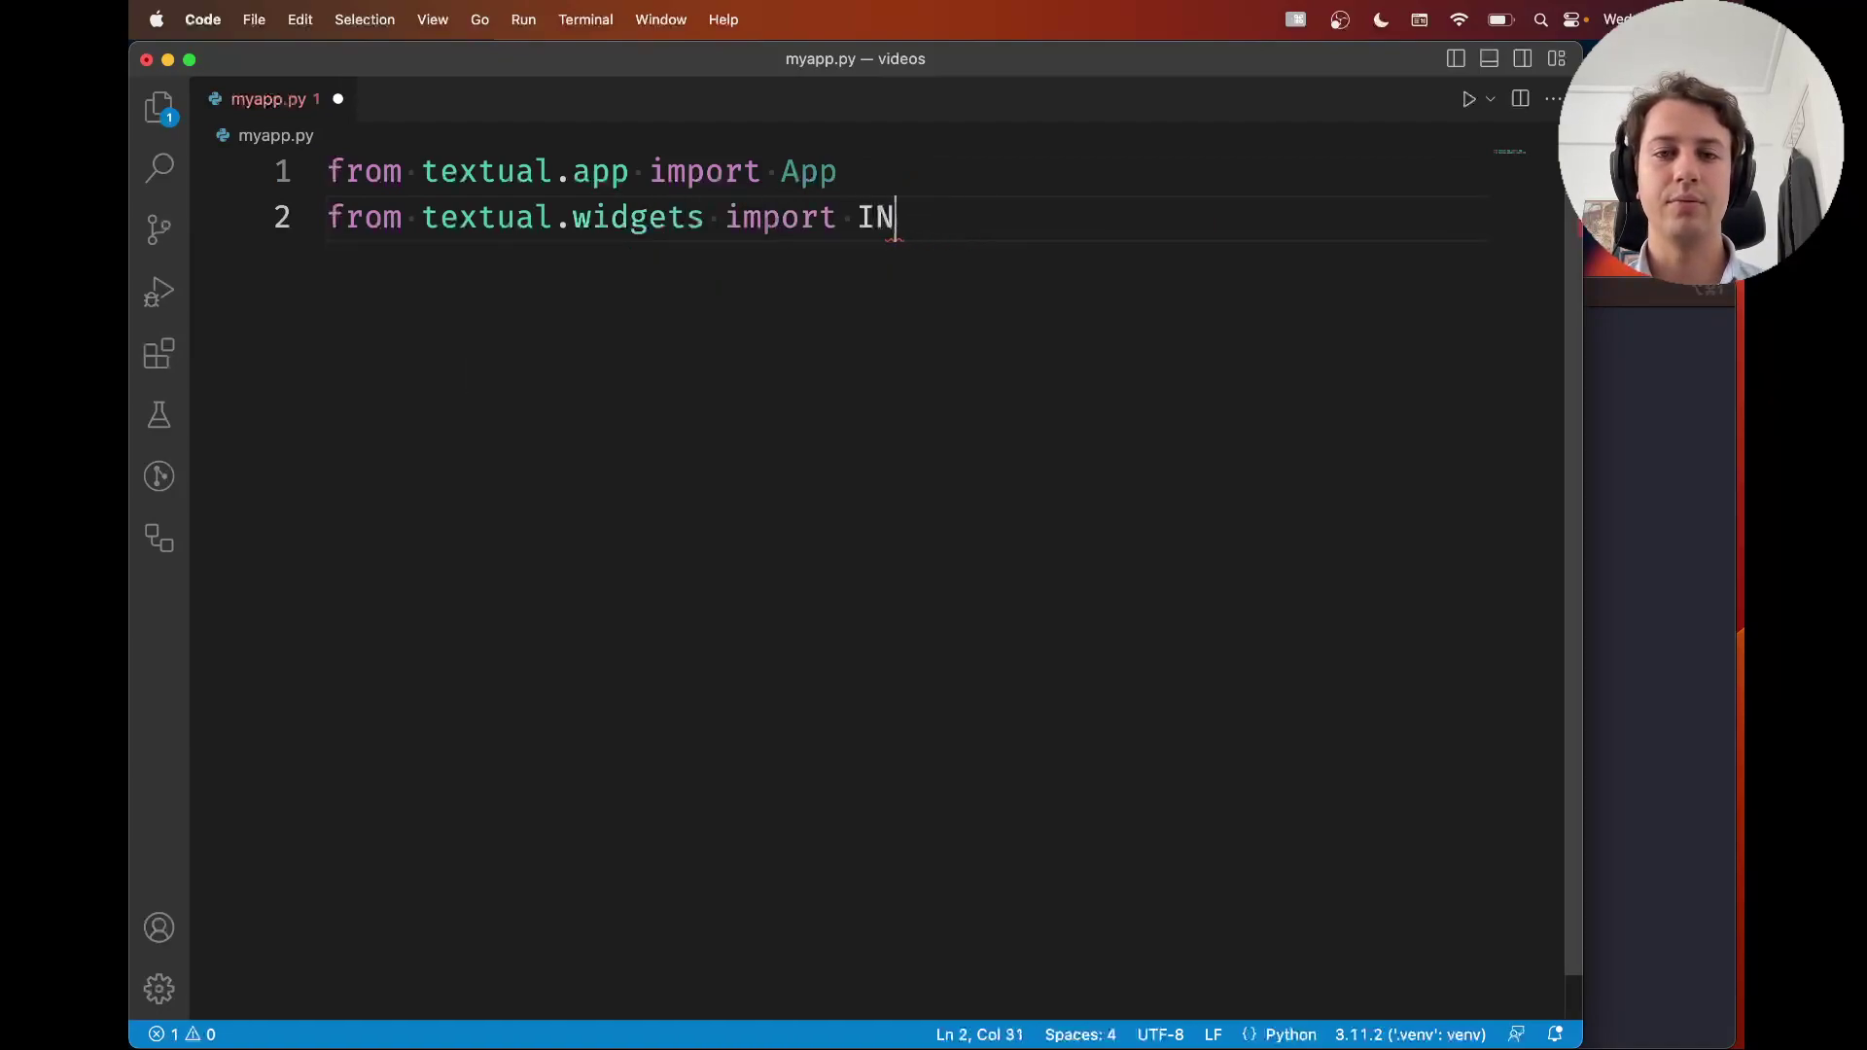
{"action": "key", "text": "BackSpace"}
{"action": "type", "text": "nput"}
{"action": "key", "text": "Escape"}
{"action": "key", "text": "Return"}
{"action": "key", "text": "super+s"}
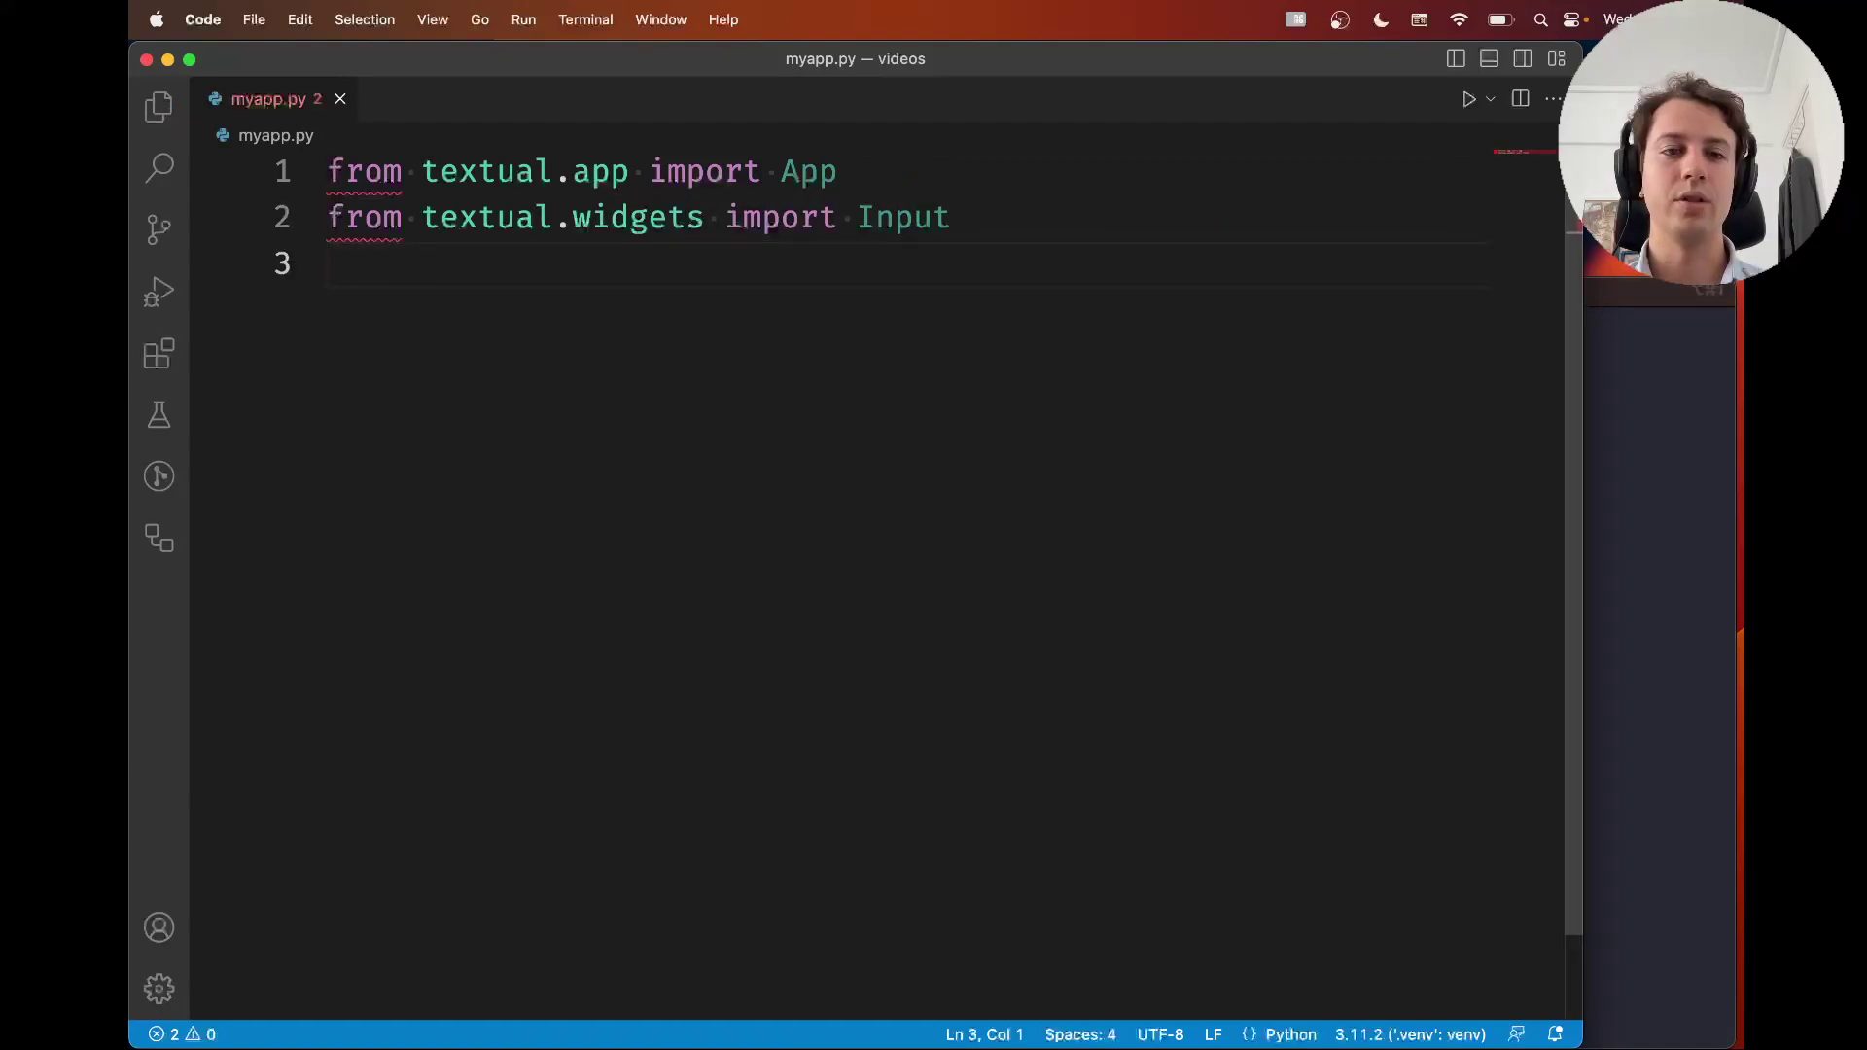
- Define FormApp(App) with compose yielding Input(placeholder="Type your name here...") and save
{"action": "key", "text": "BackSpace"}
{"action": "key", "text": "BackSpace"}
{"action": "type", "text": "t"}
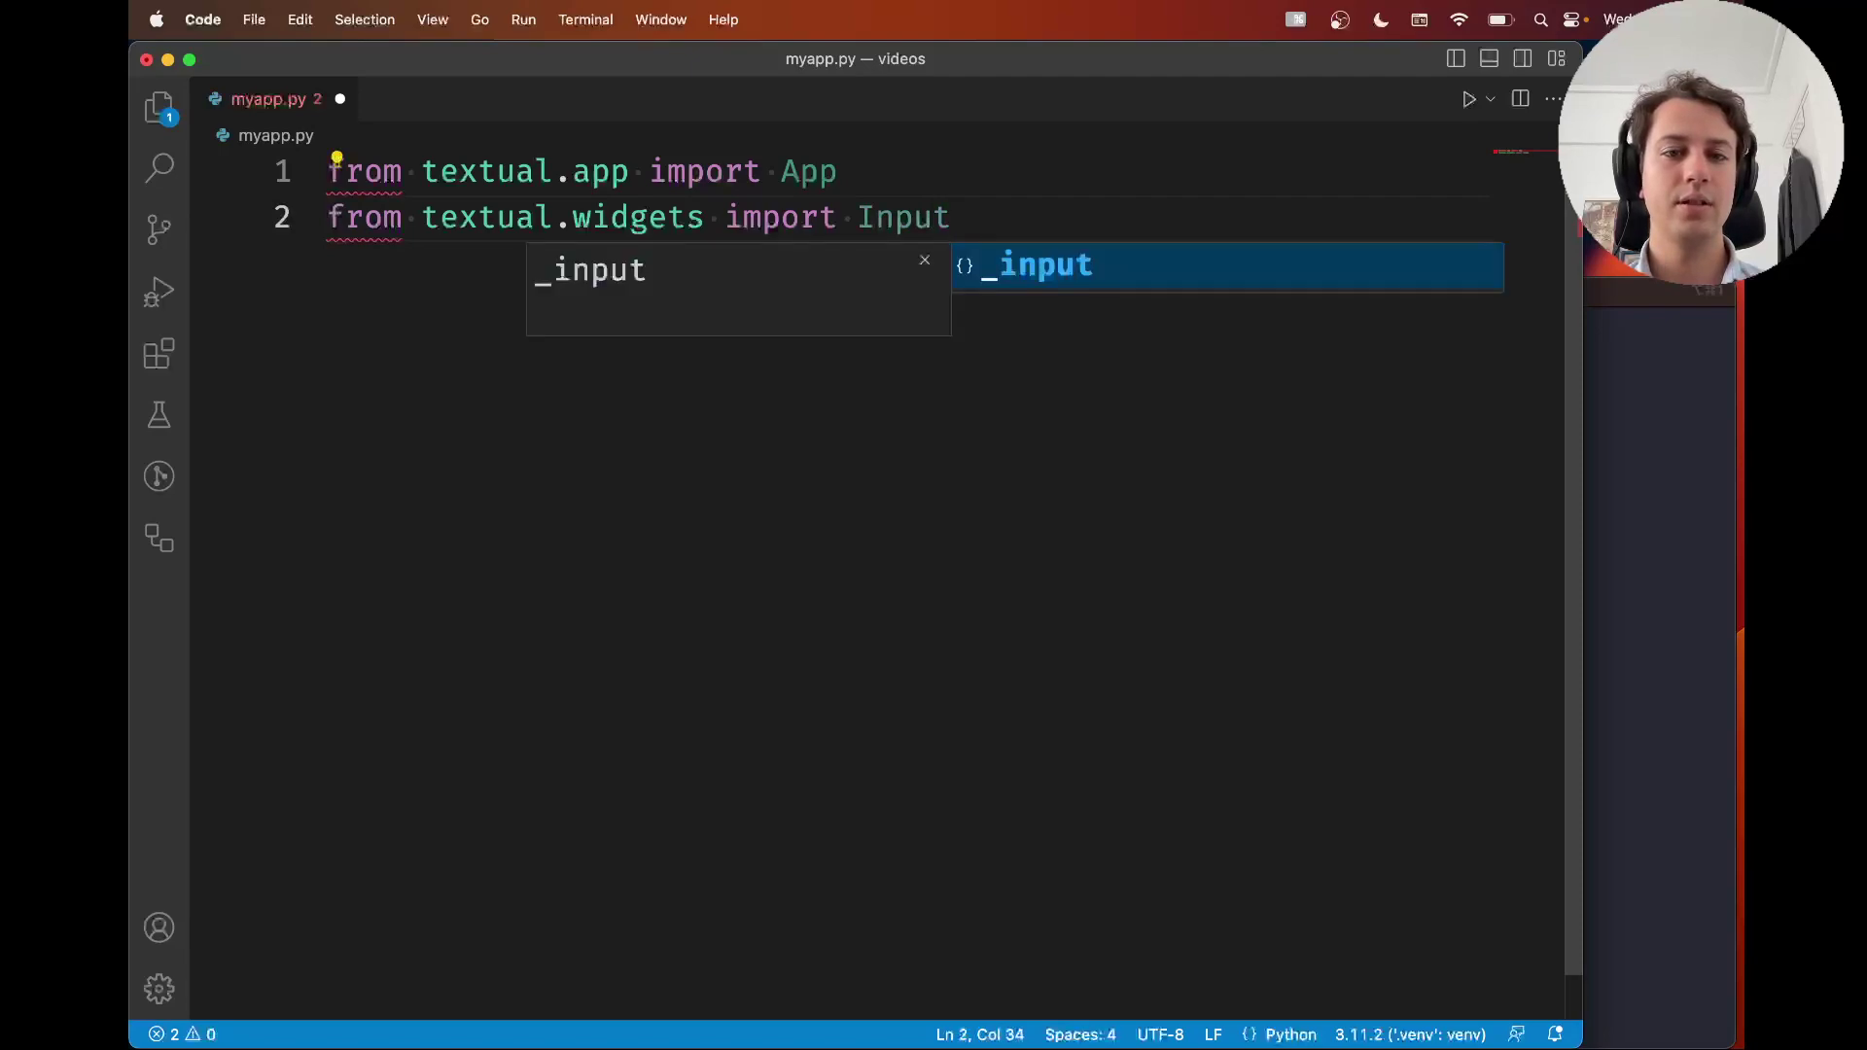
{"action": "key", "text": "Escape"}
{"action": "key", "text": "Return"}
{"action": "key", "text": "Return"}
{"action": "key", "text": "Return"}
{"action": "type", "text": "cla"}
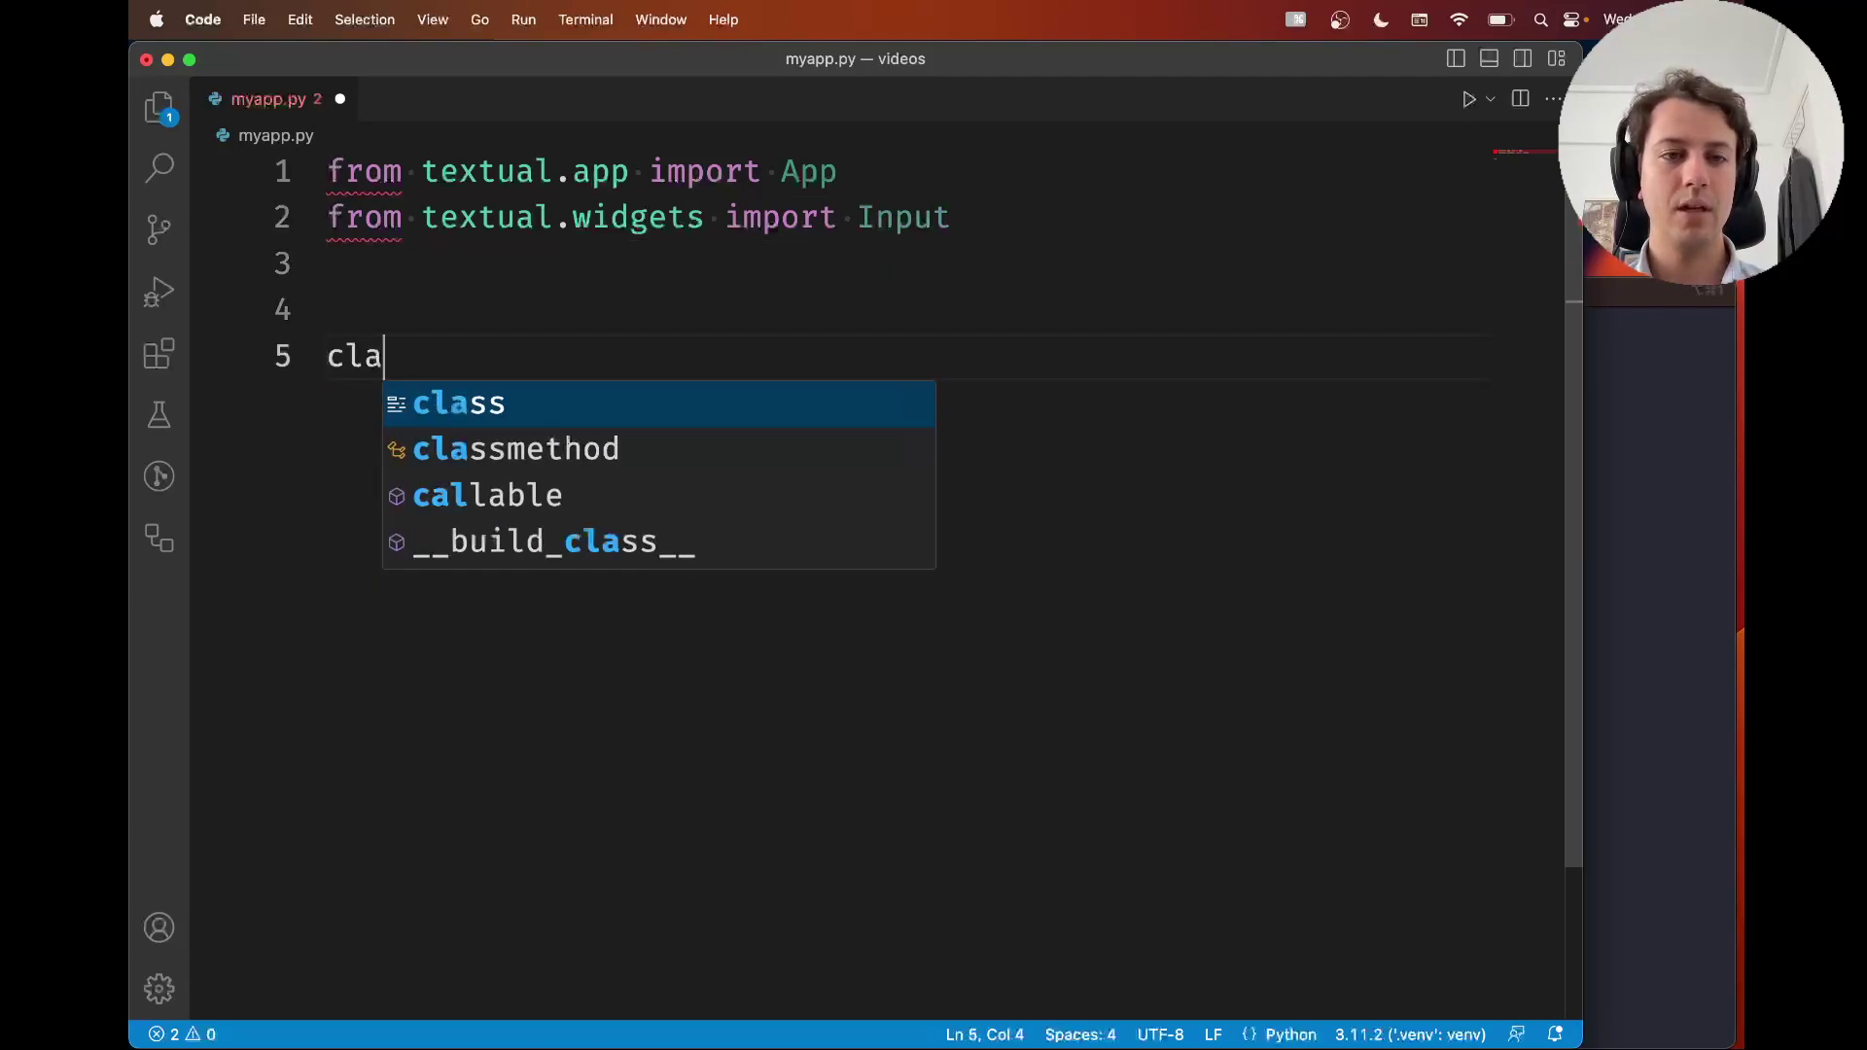
{"action": "type", "text": "ss FormApp(App"}
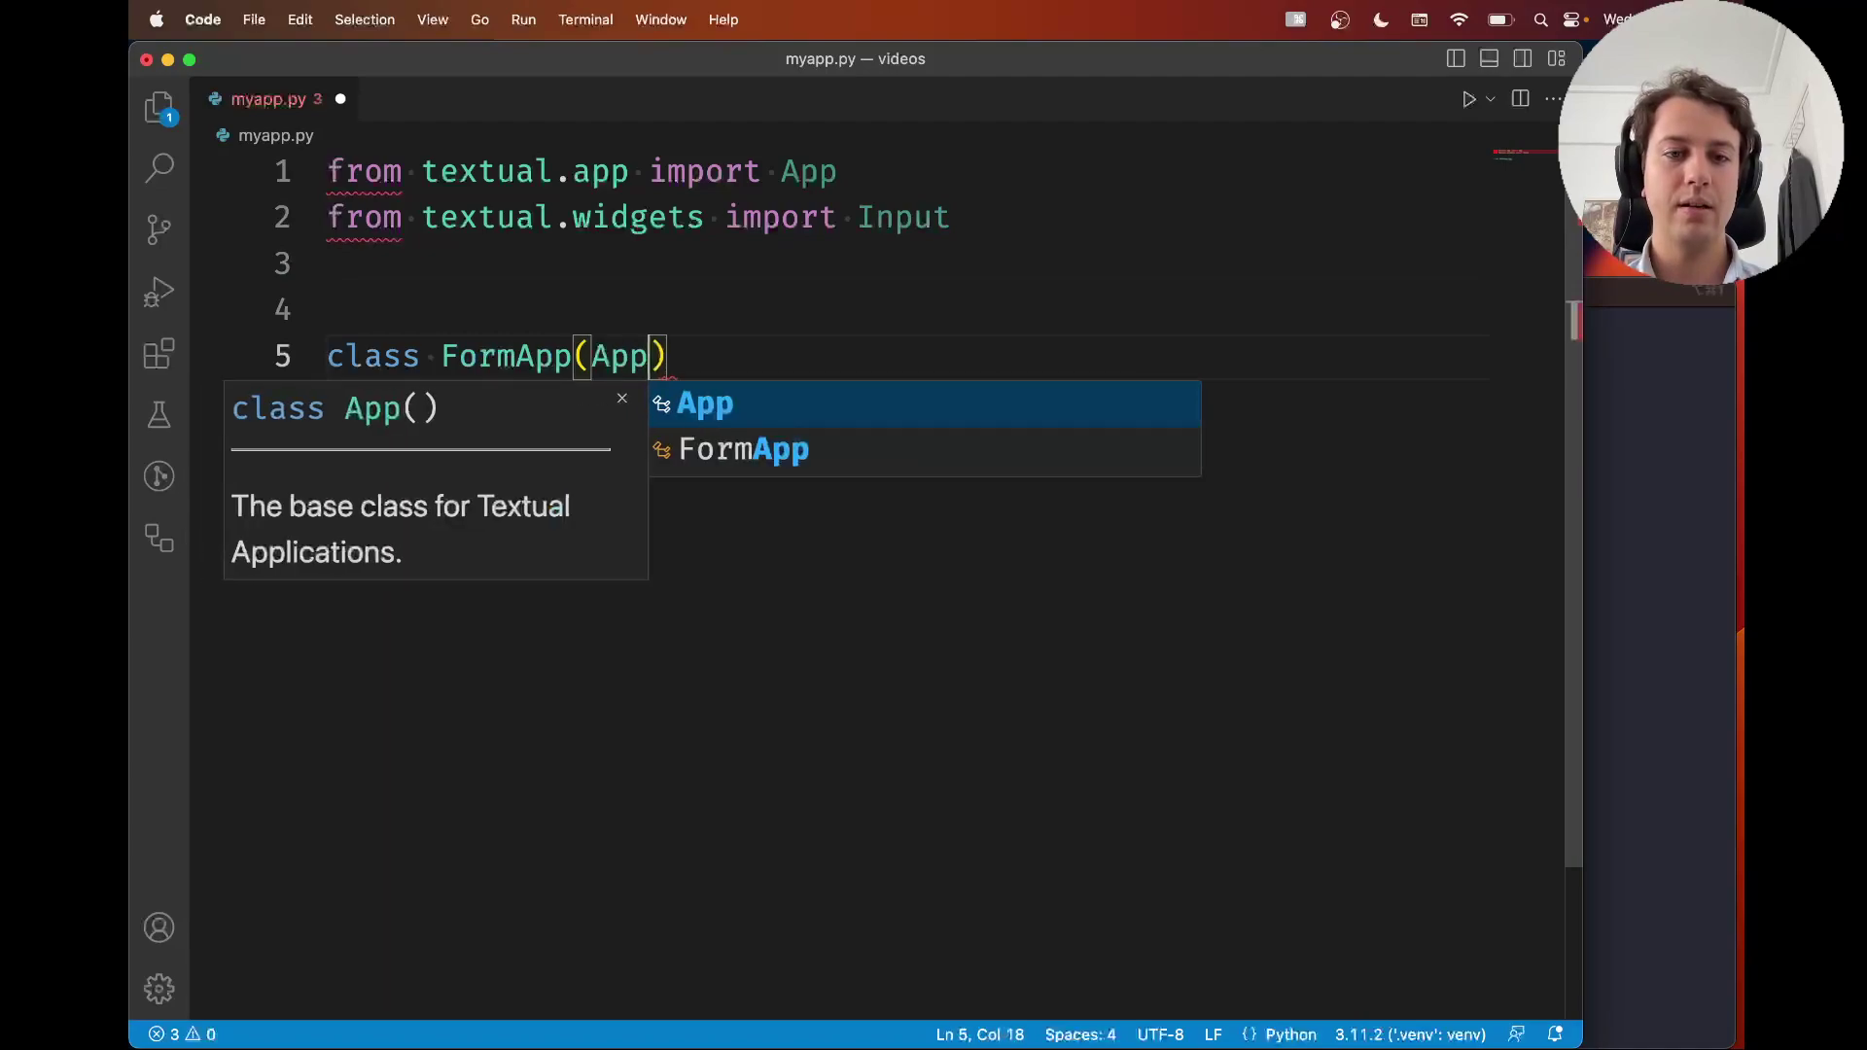
{"action": "type", "text": "):"}
{"action": "key", "text": "Return"}
{"action": "type", "text": "def compose"}
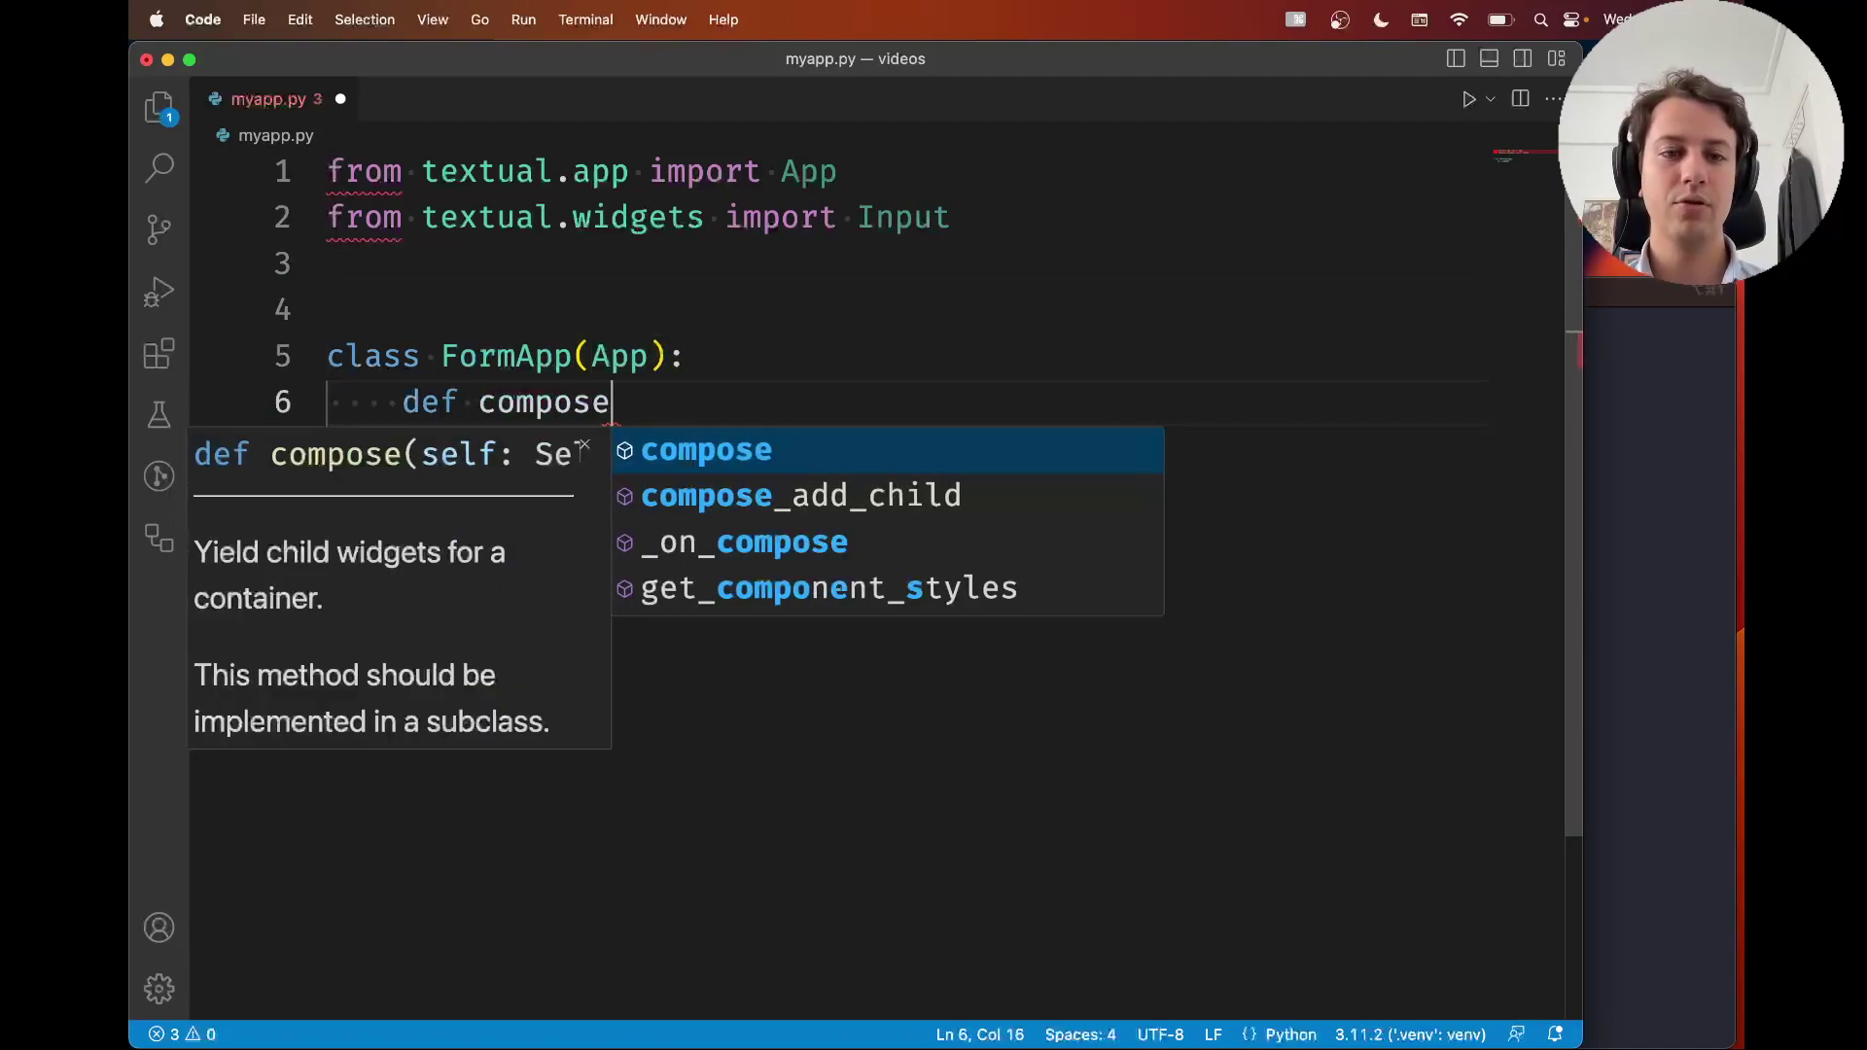
{"action": "type", "text": "(self):"}
{"action": "key", "text": "Return"}
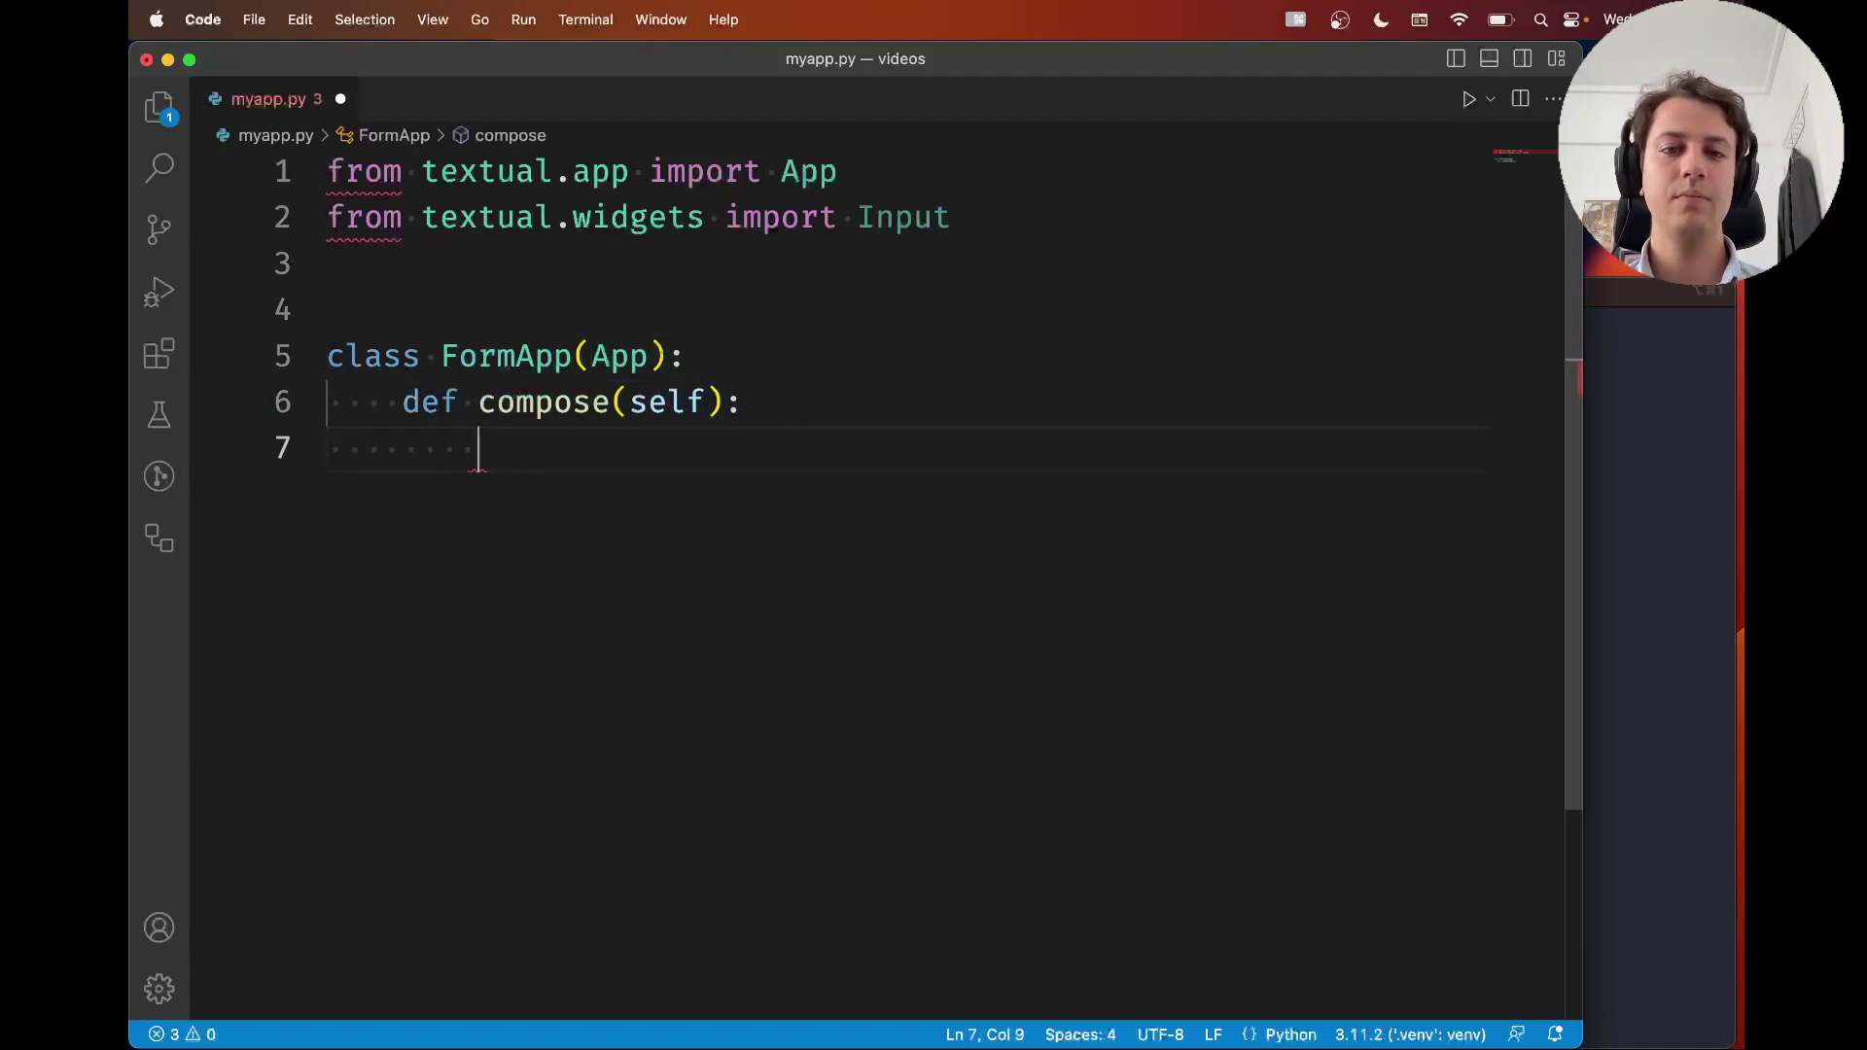
{"action": "type", "text": "yield Input("}
{"action": "key", "text": "super+s"}
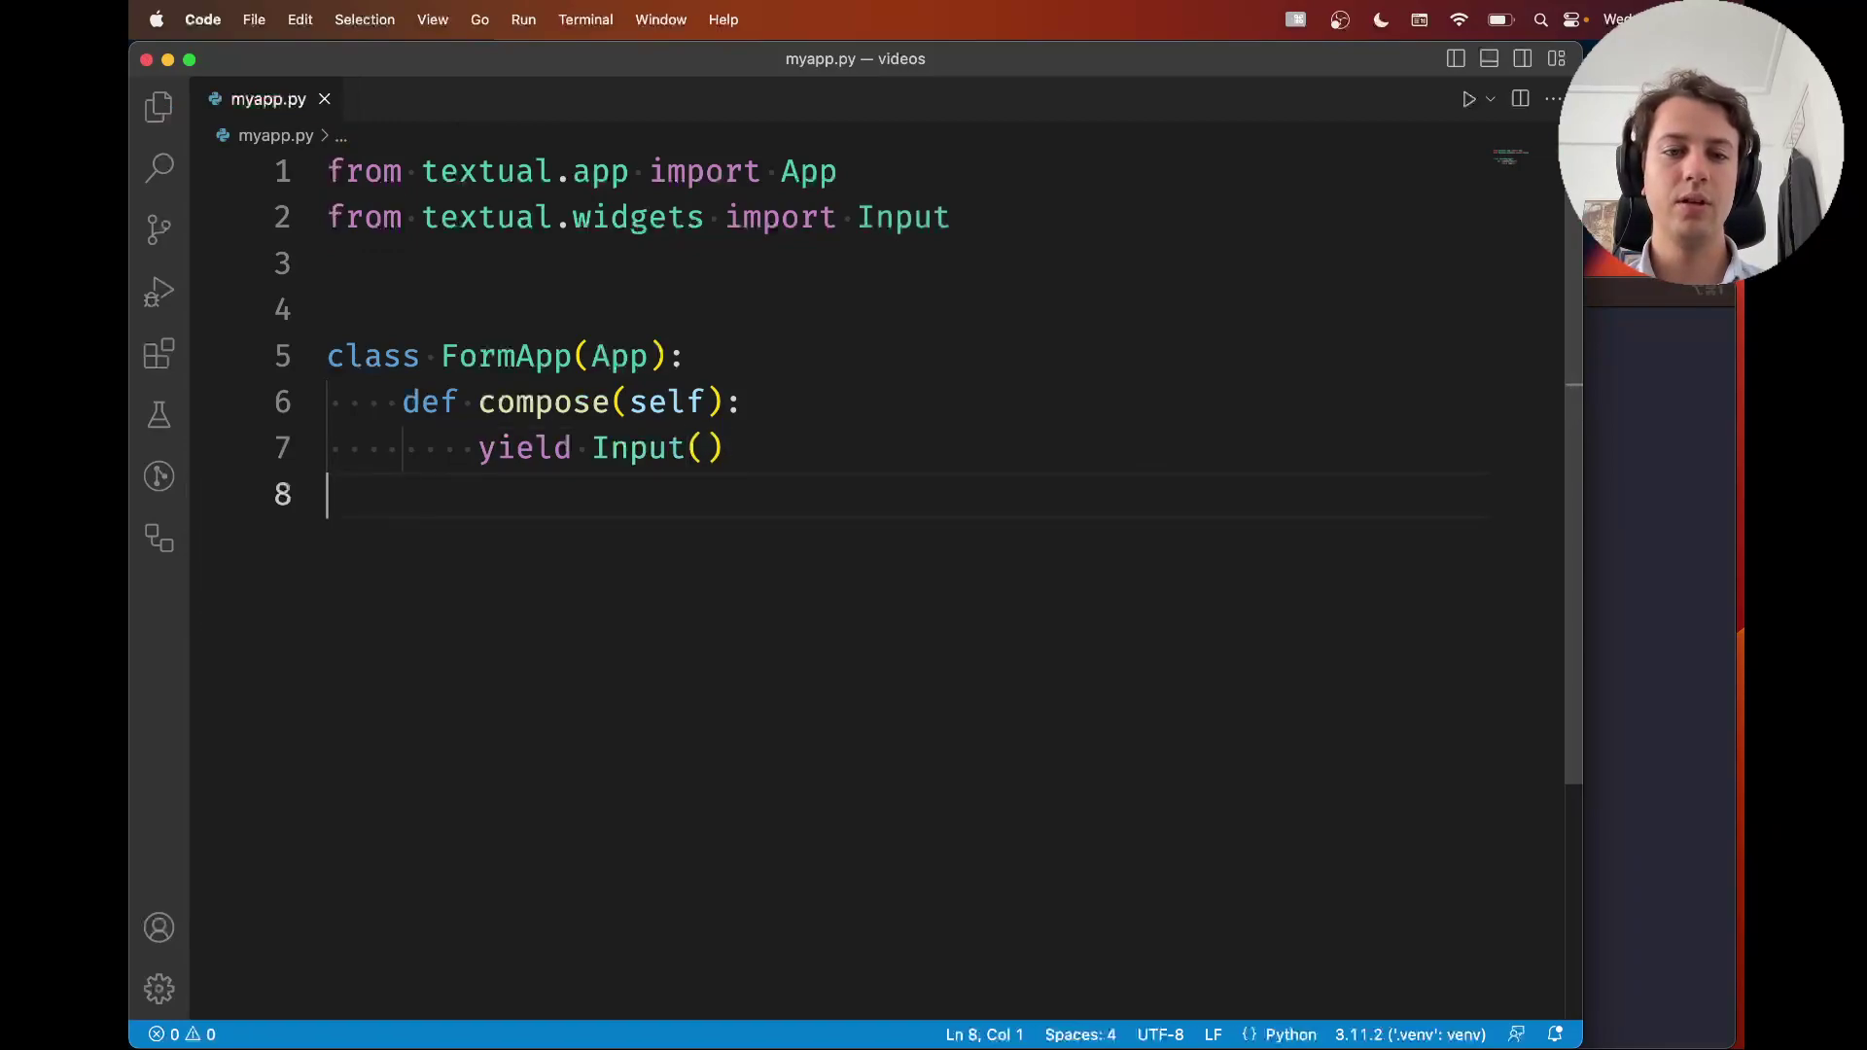
{"action": "left_click", "coordinate": [715, 442]}
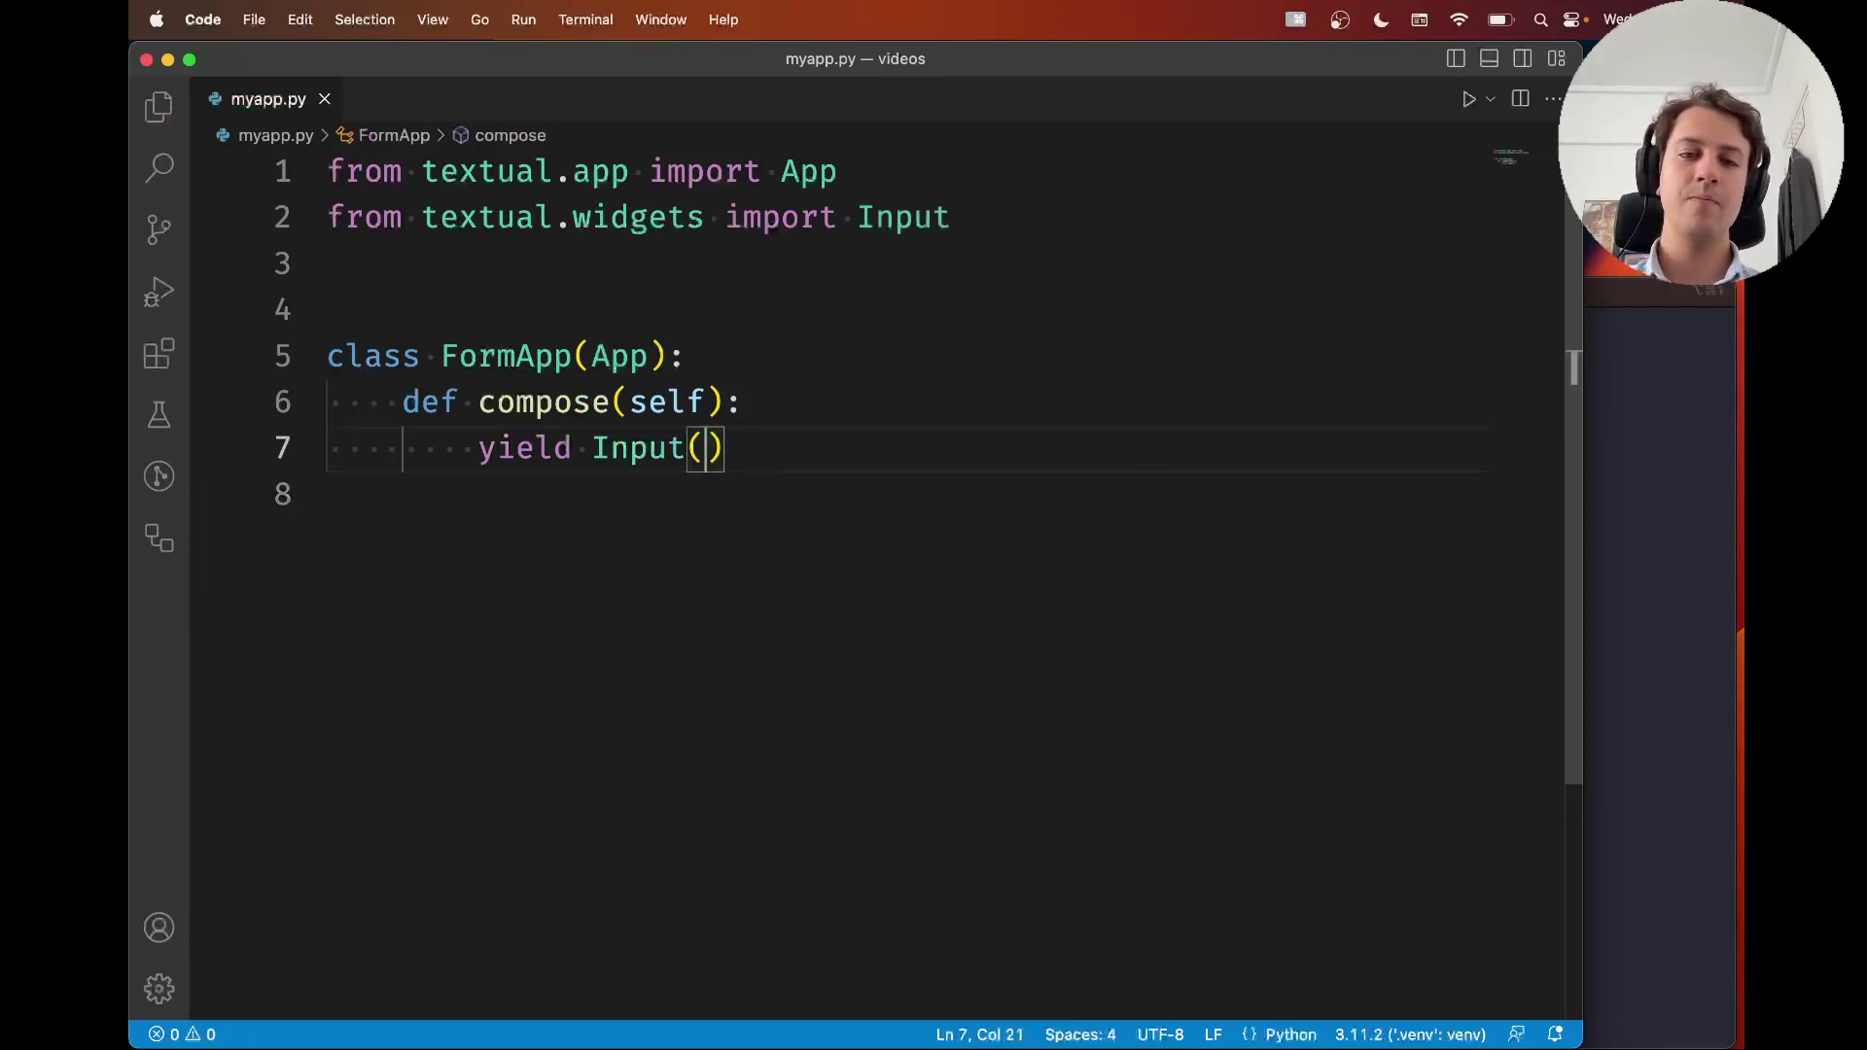
{"action": "type", "text": "placeholder=\""}
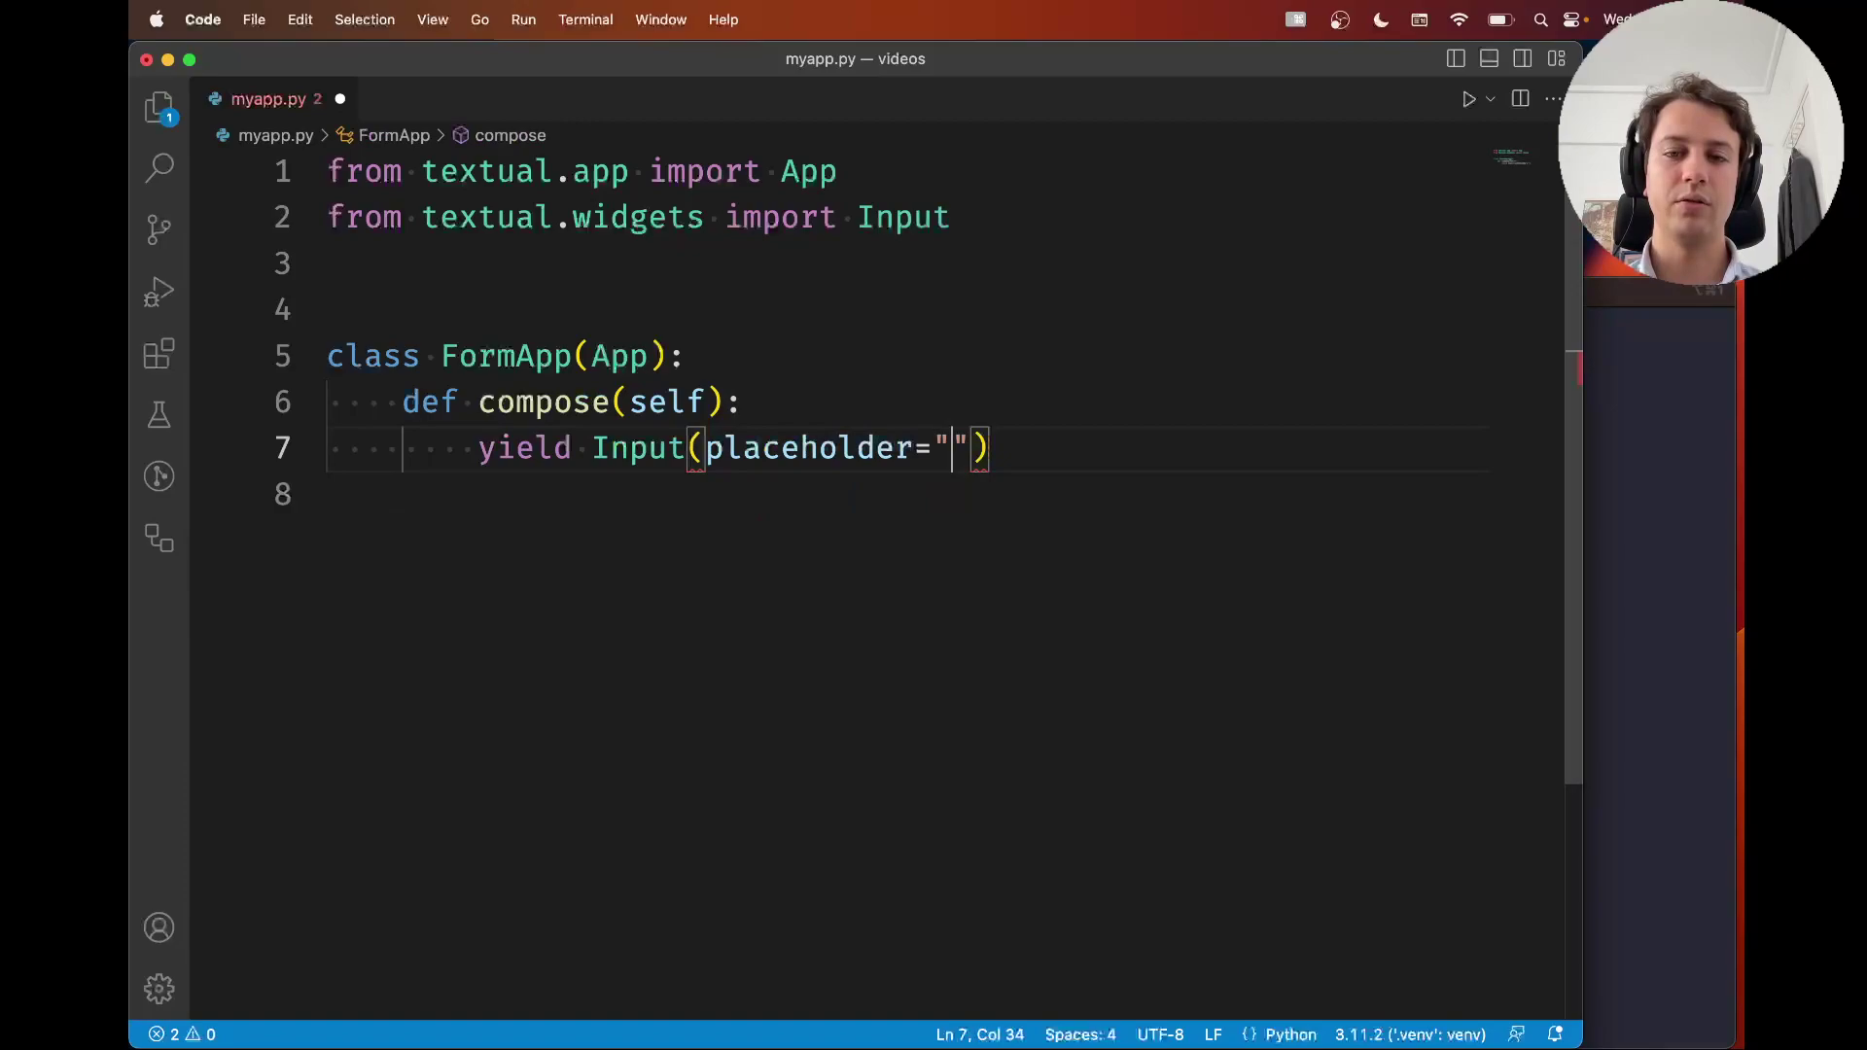
{"action": "type", "text": "Type your ame"}
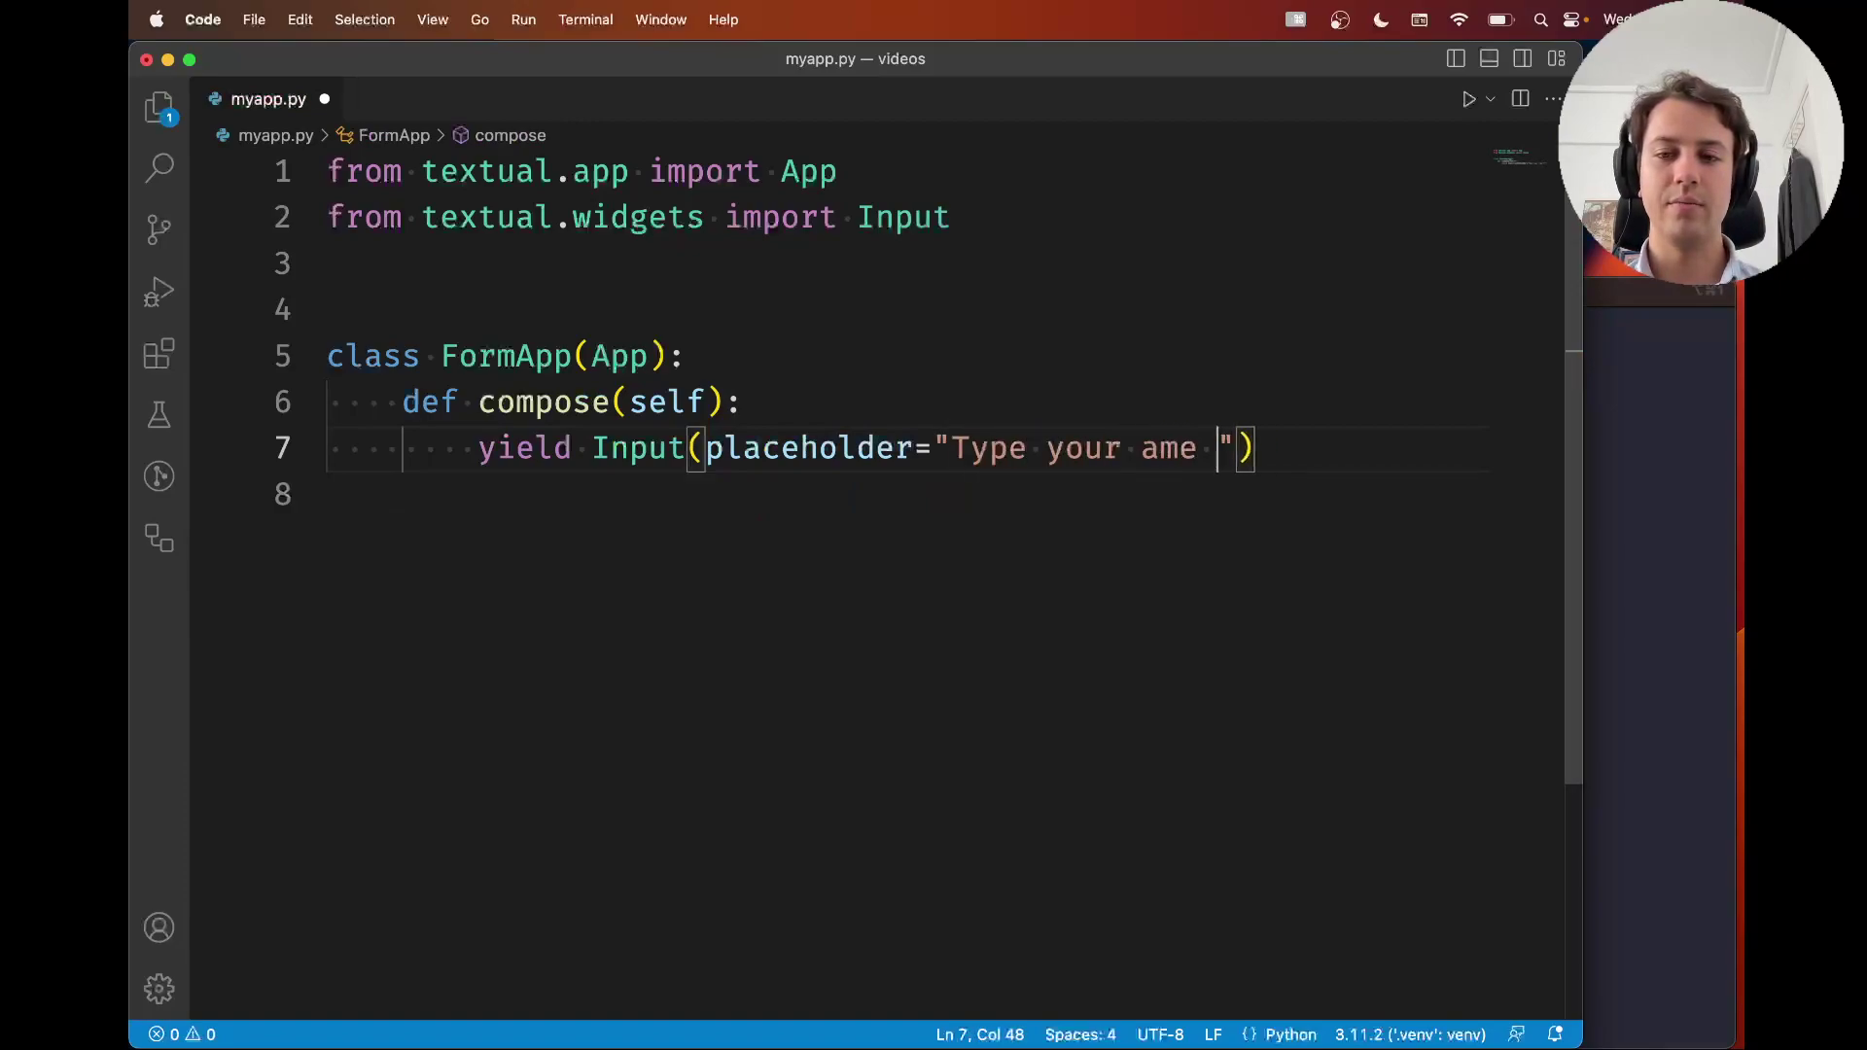
{"action": "key", "text": "BackSpace"}
{"action": "key", "text": "BackSpace"}
{"action": "key", "text": "BackSpace"}
{"action": "type", "text": "name here..."}
{"action": "key", "text": "super+s"}
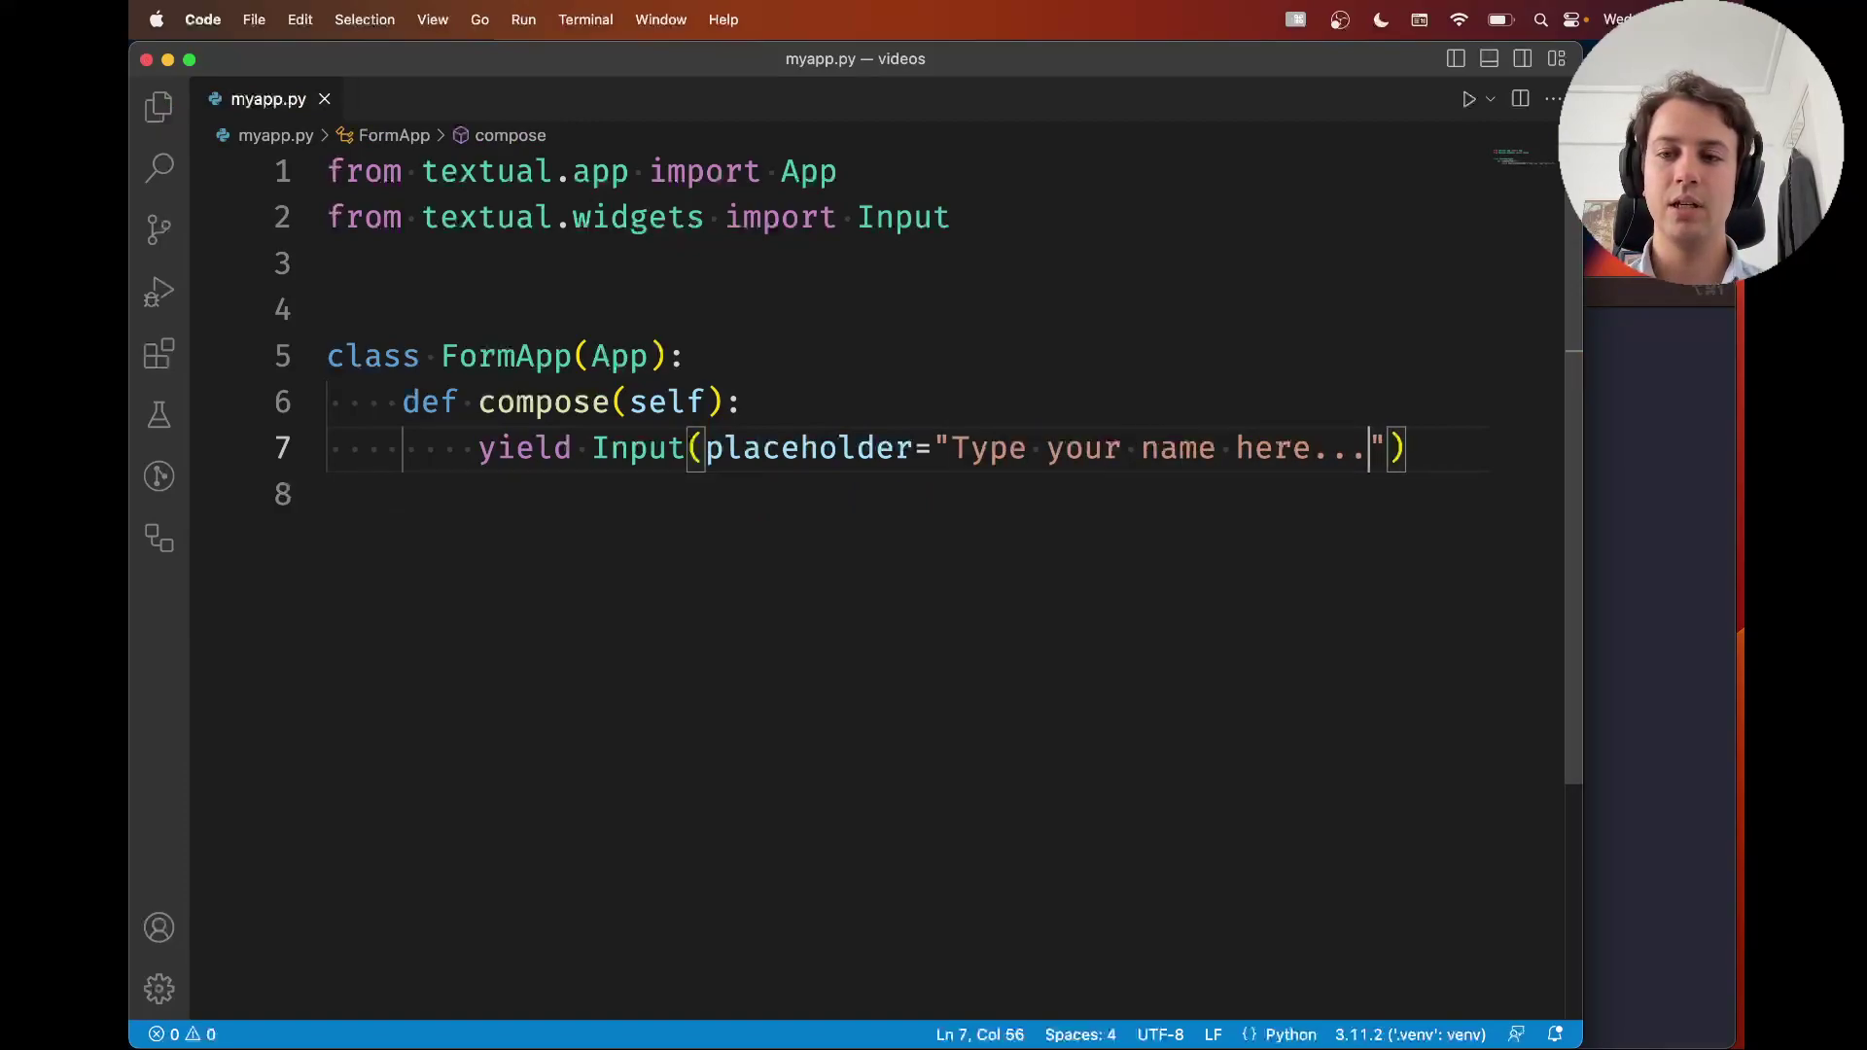
- Append an ifm-snippet main guard calling FormApp().run() and save myapp.py
{"action": "key", "text": "super+Down"}
{"action": "key", "text": "Return"}
{"action": "key", "text": "Return"}
{"action": "type", "text": "ifm"}
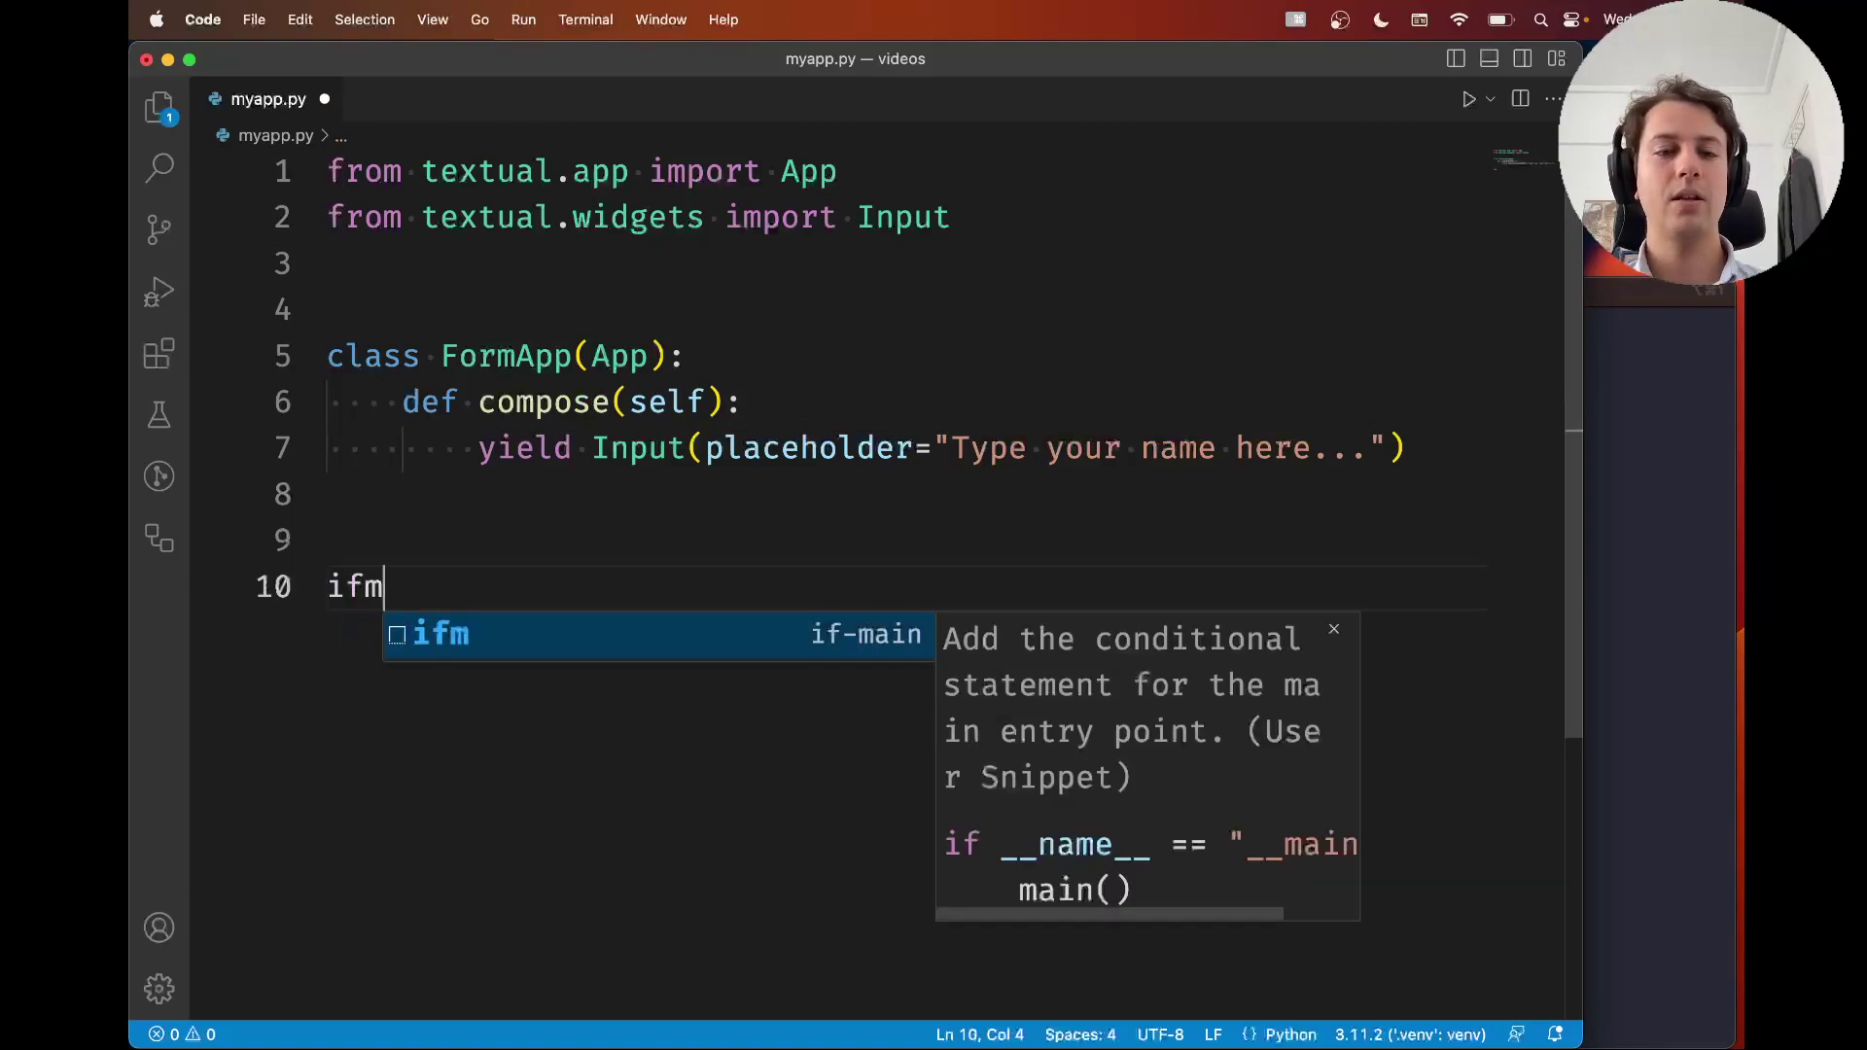
{"action": "key", "text": "Tab"}
{"action": "type", "text": "F"}
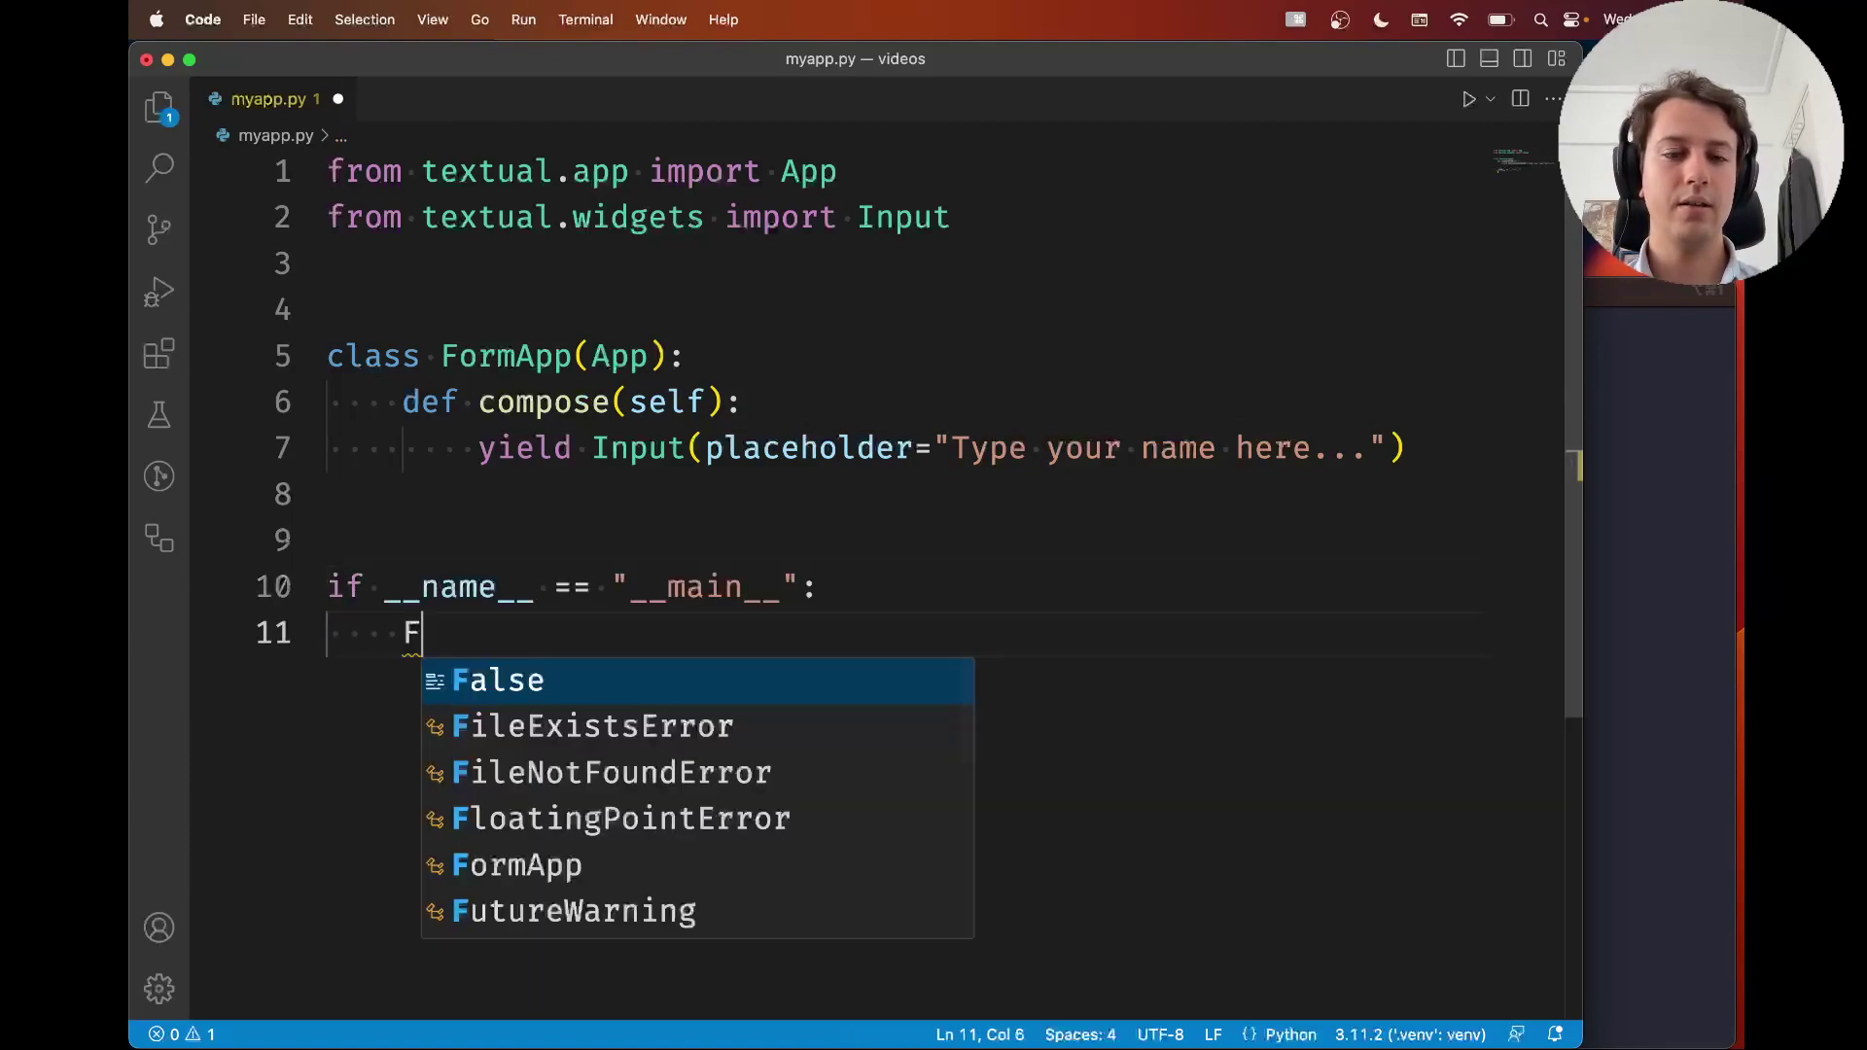
{"action": "type", "text": "ormApp().ru"}
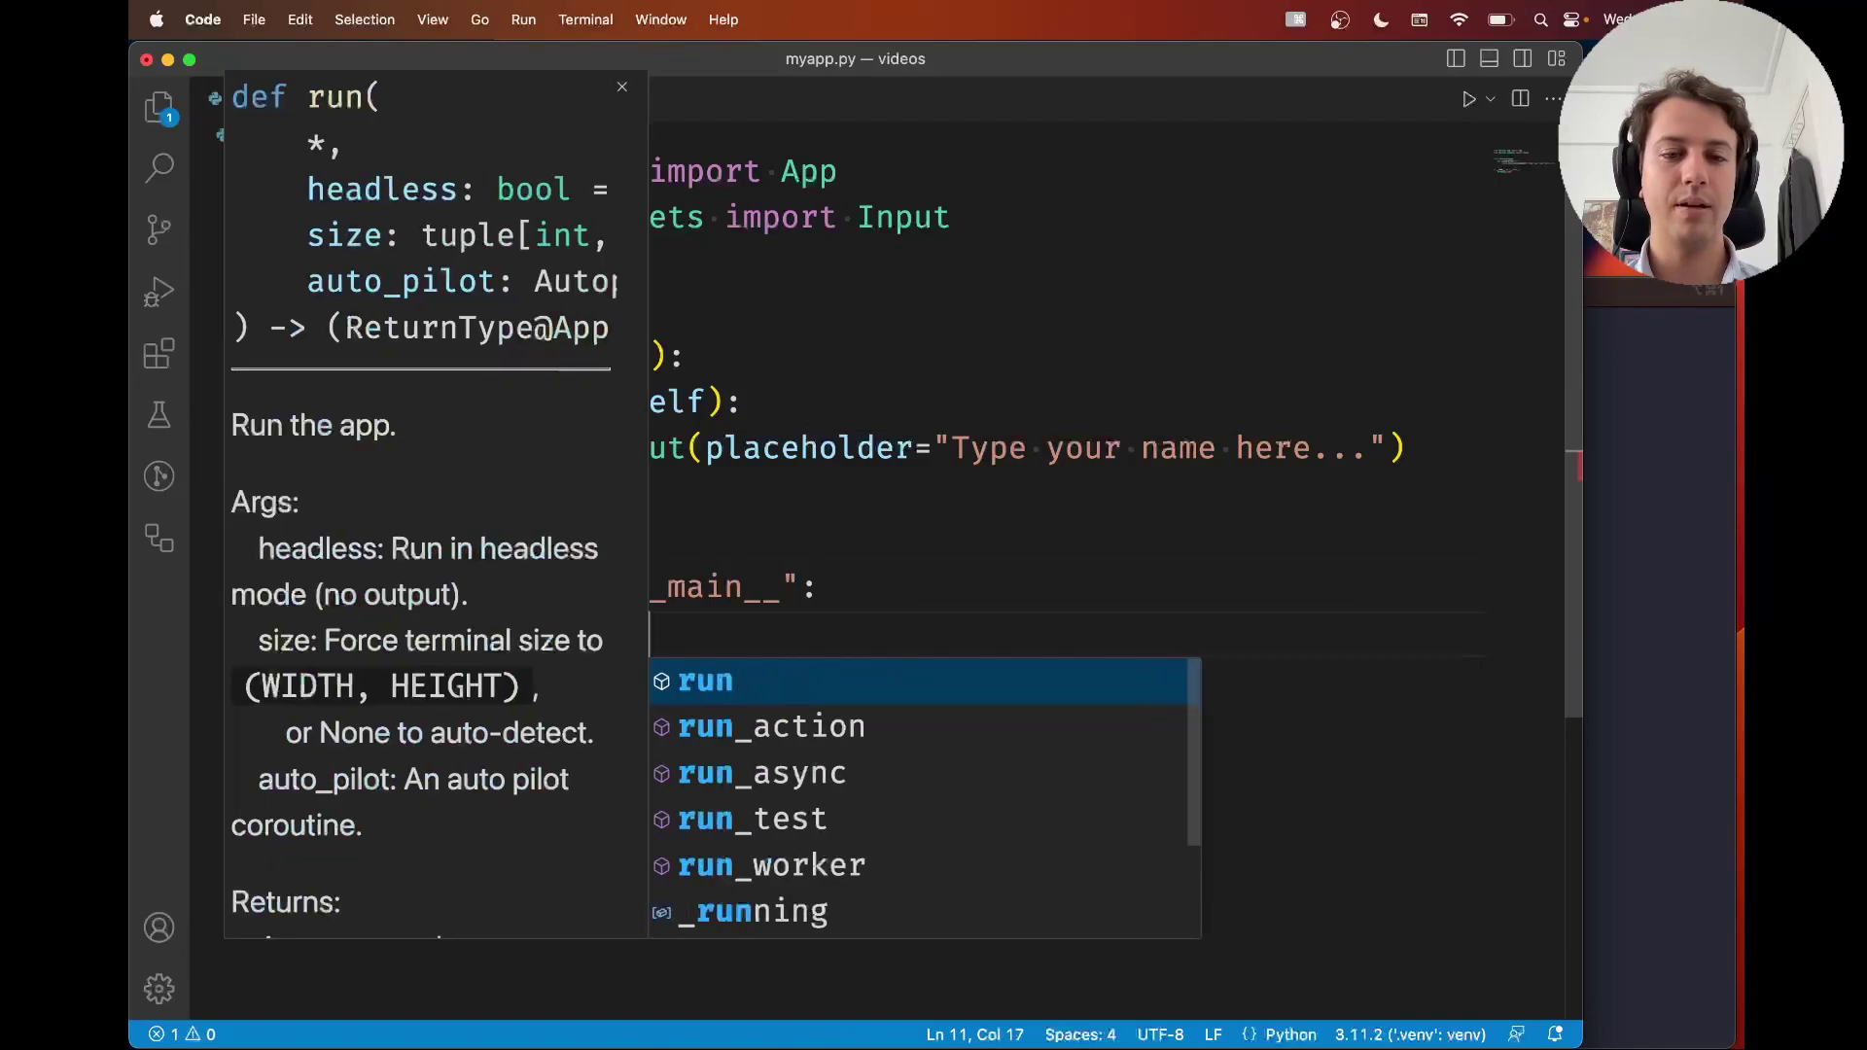
{"action": "key", "text": "Tab"}
{"action": "type", "text": "()"}
{"action": "key", "text": "Return"}
{"action": "key", "text": "super+s"}
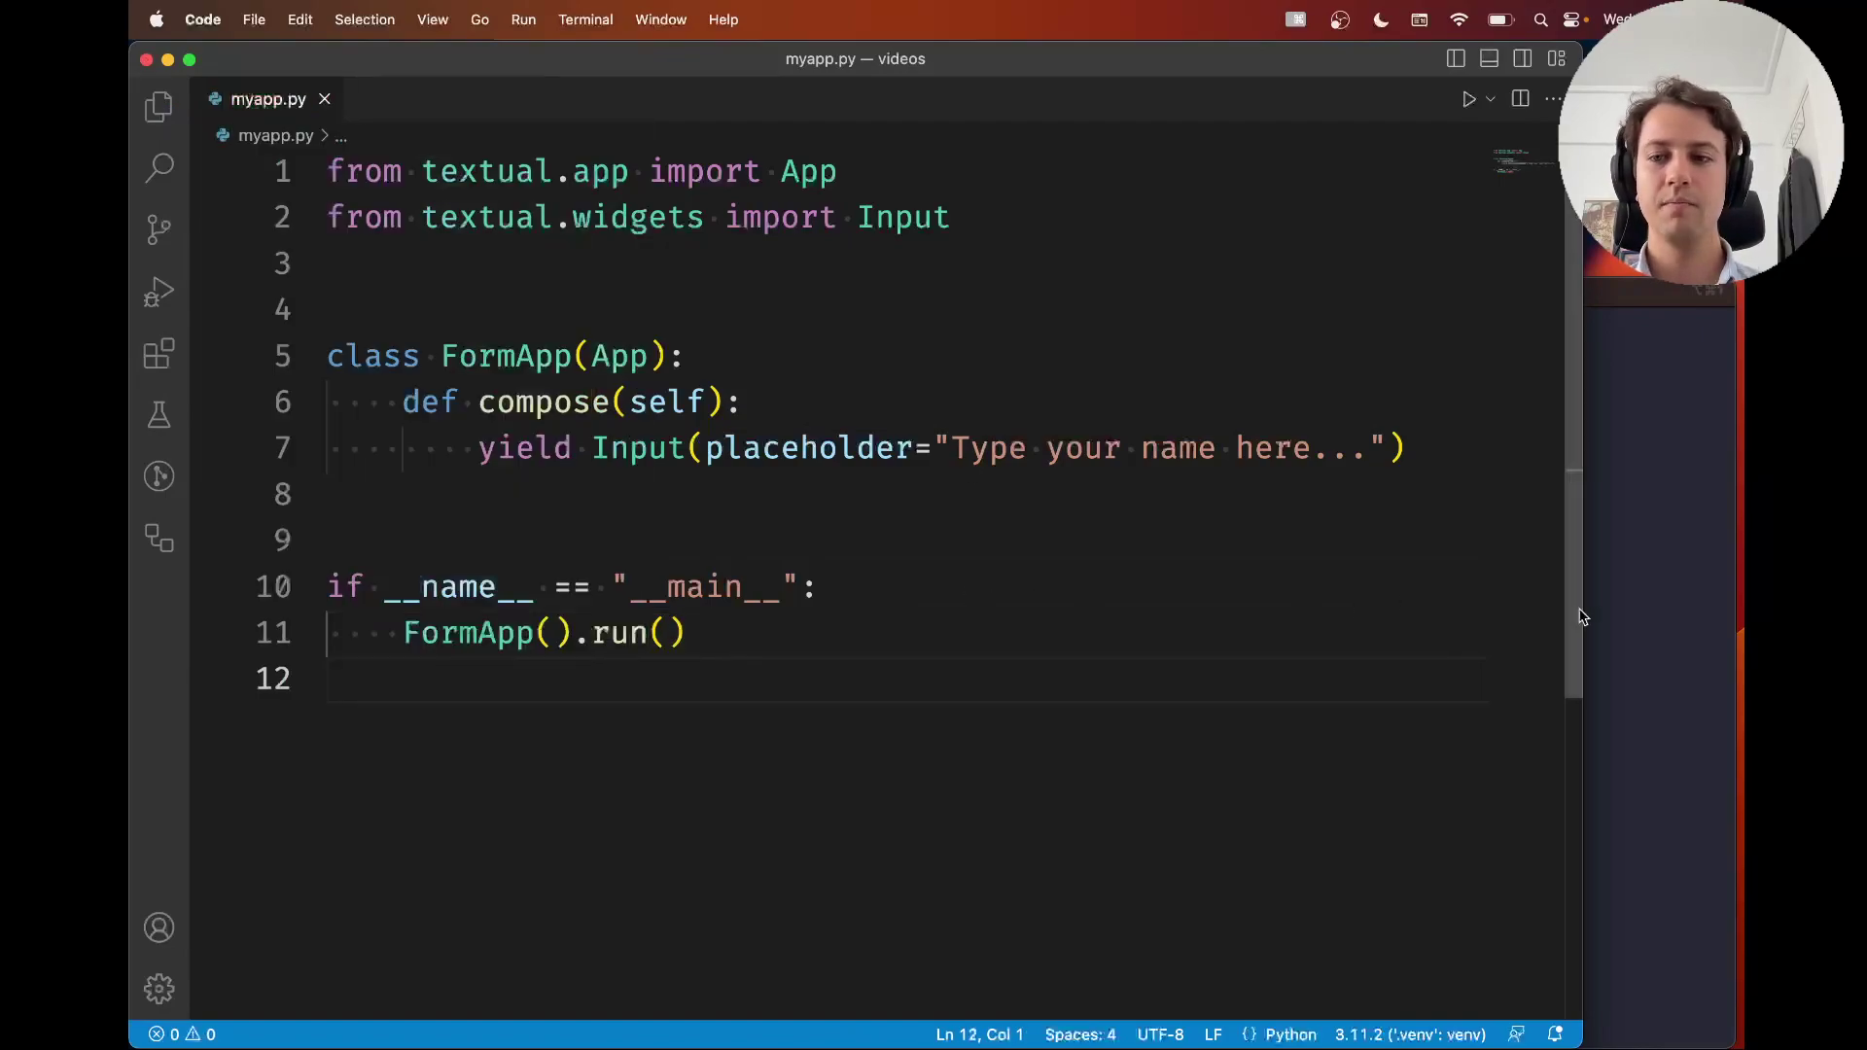
- Rerun 'textual run myapp.py' in iTerm2
{"action": "key", "text": "super+Tab"}
{"action": "key", "text": "Up"}
{"action": "key", "text": "Up"}
{"action": "key", "text": "Return"}
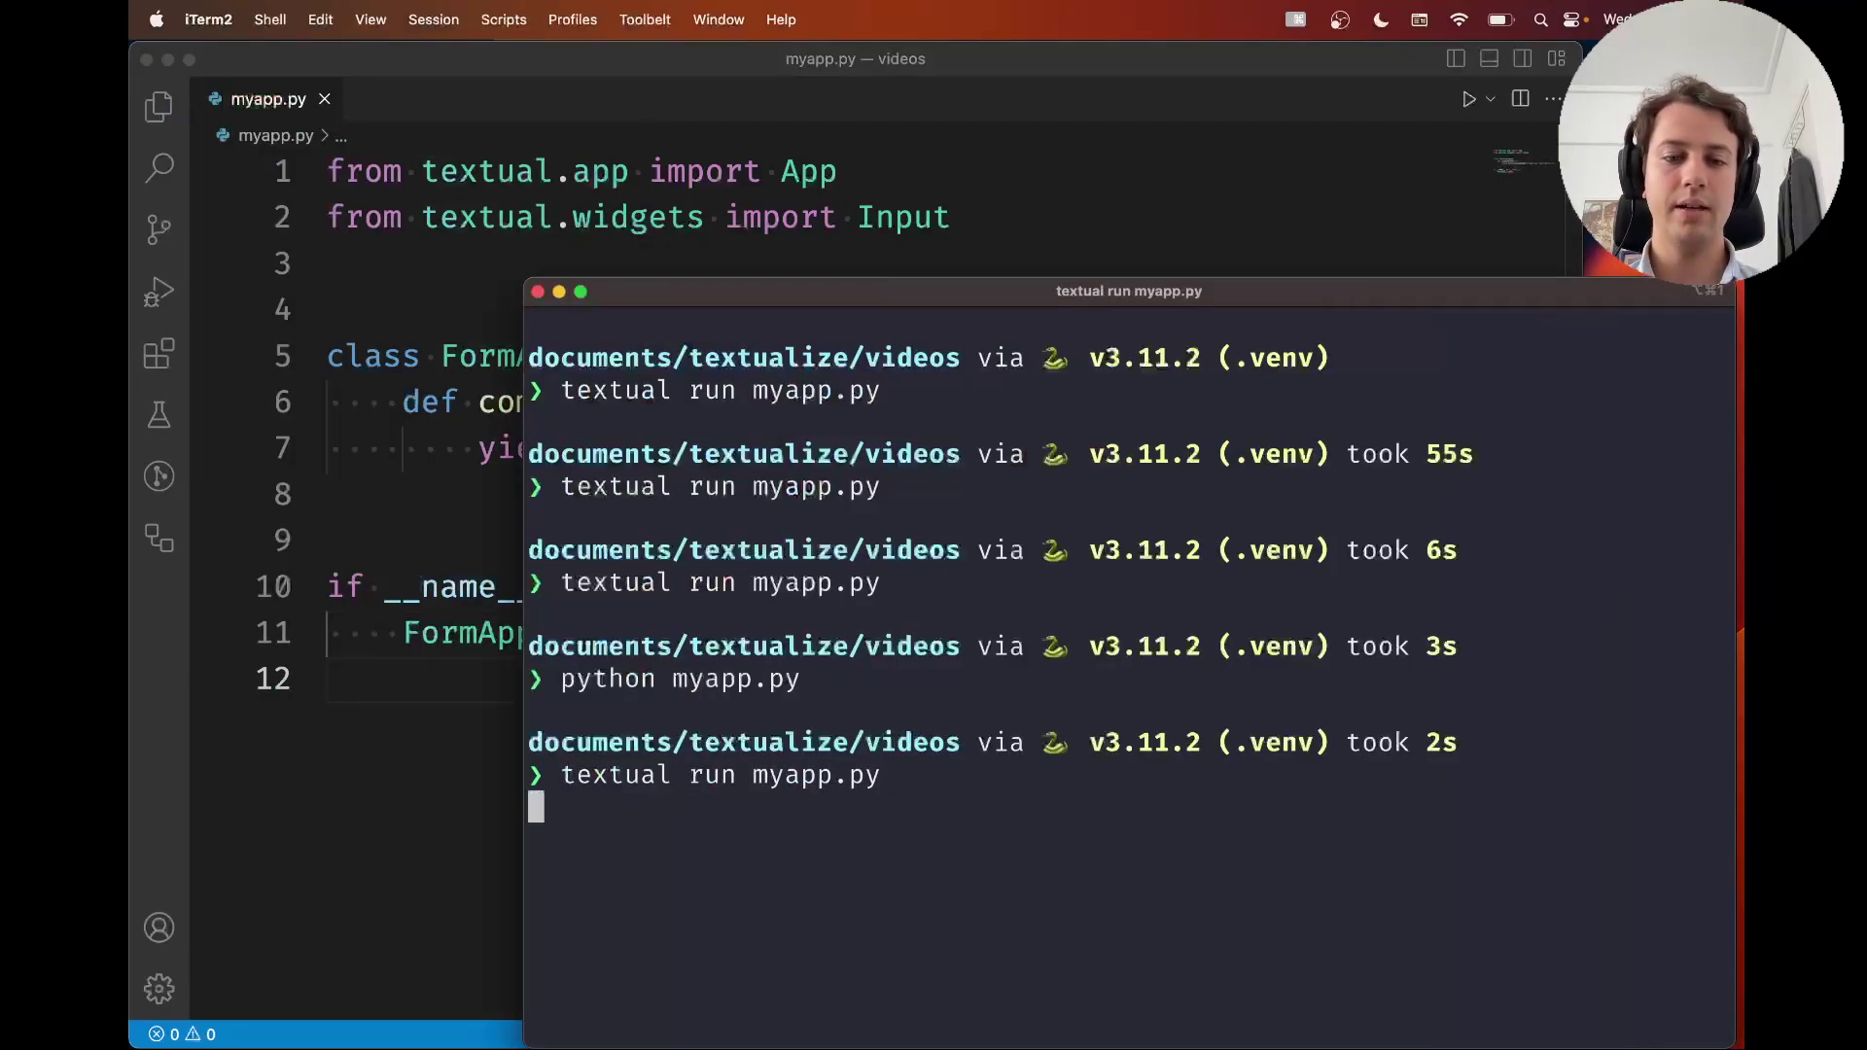
{"action": "type", "text": "Rood"}
- Enter 'Rodrigo' in the input and submit it repeatedly; nothing gets added
{"action": "key", "text": "BackSpace"}
{"action": "key", "text": "BackSpace"}
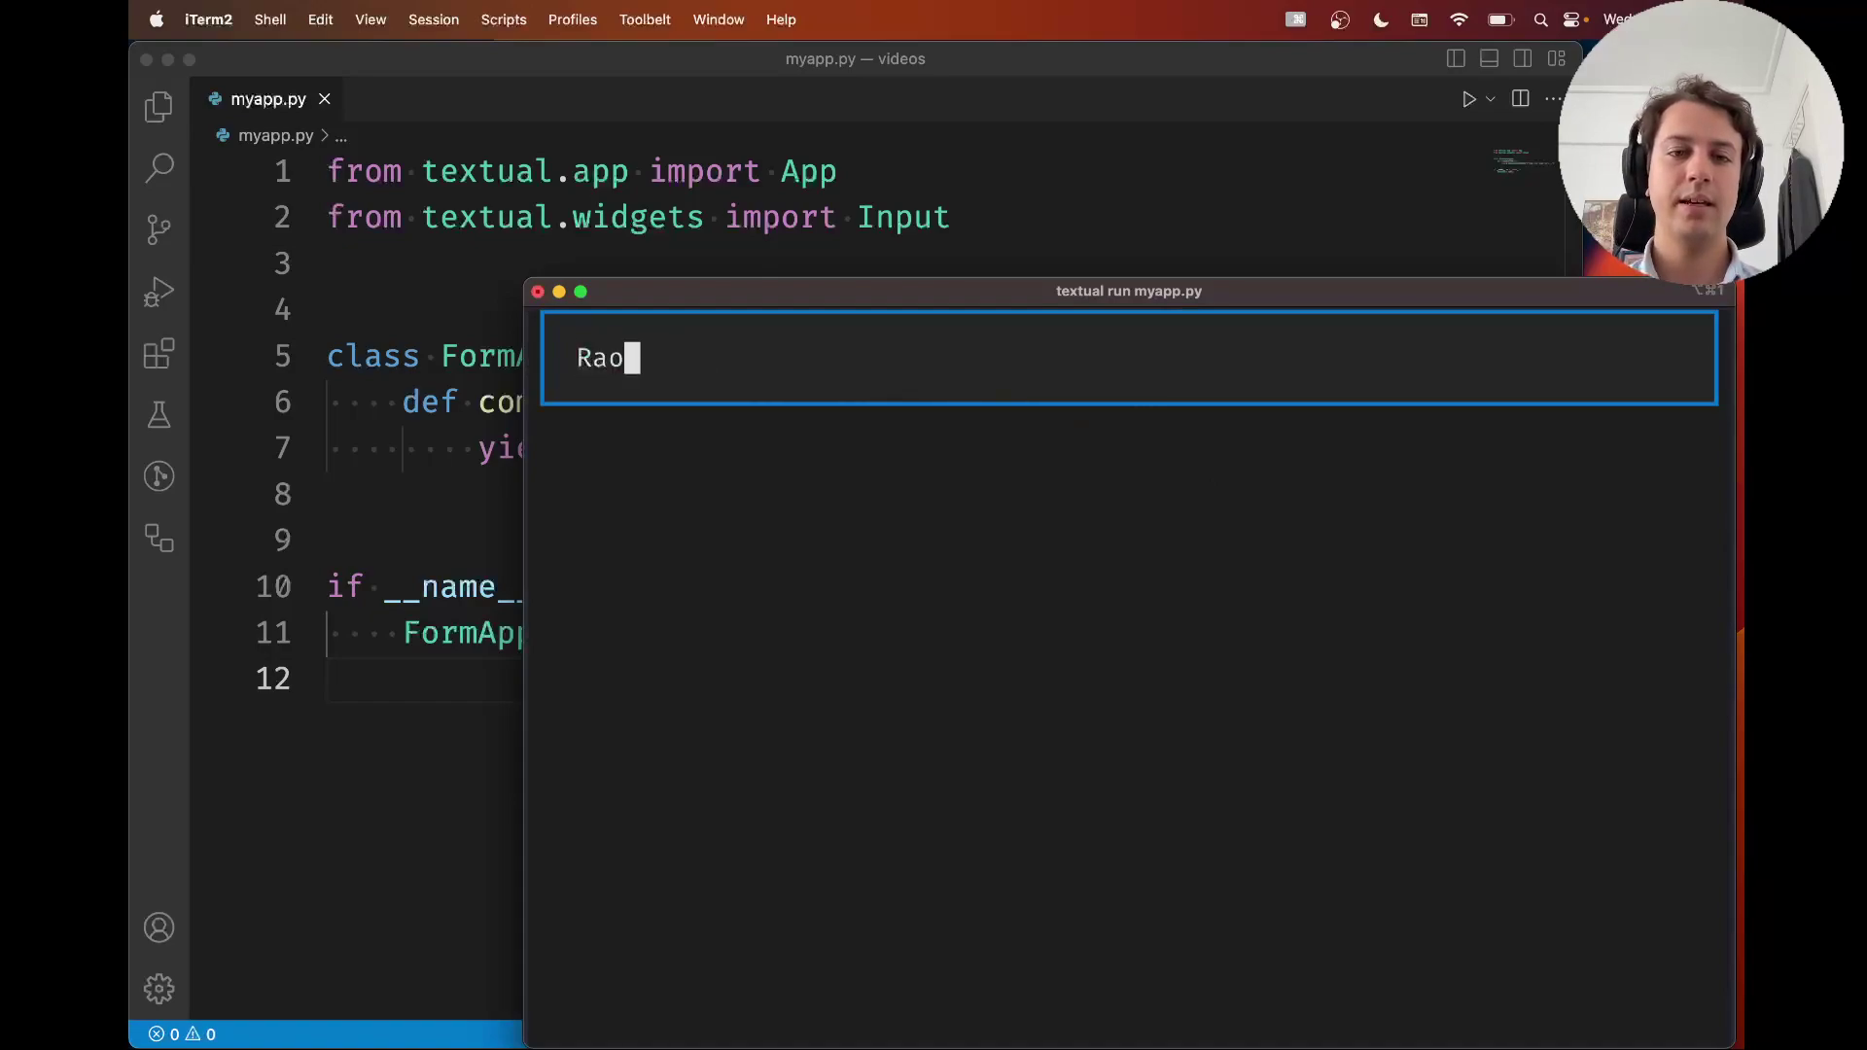
{"action": "type", "text": "drigo"}
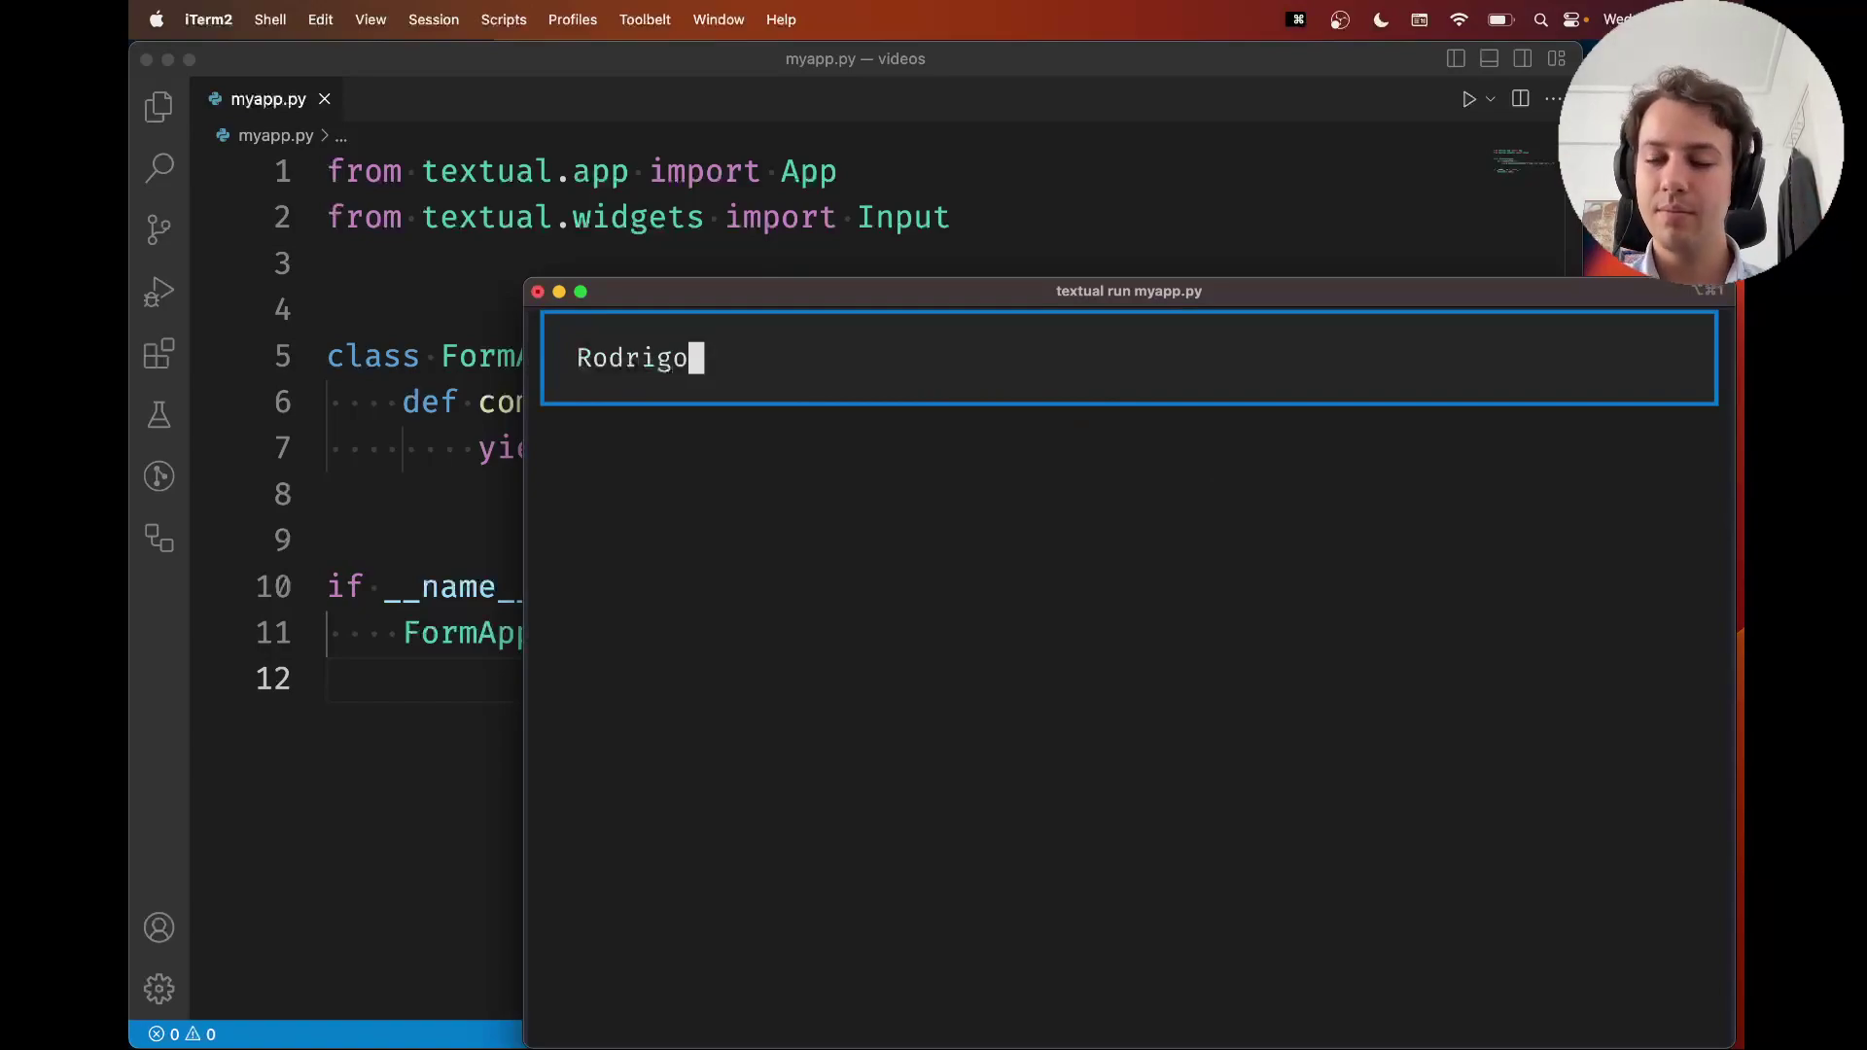
{"action": "key", "text": "Return"}
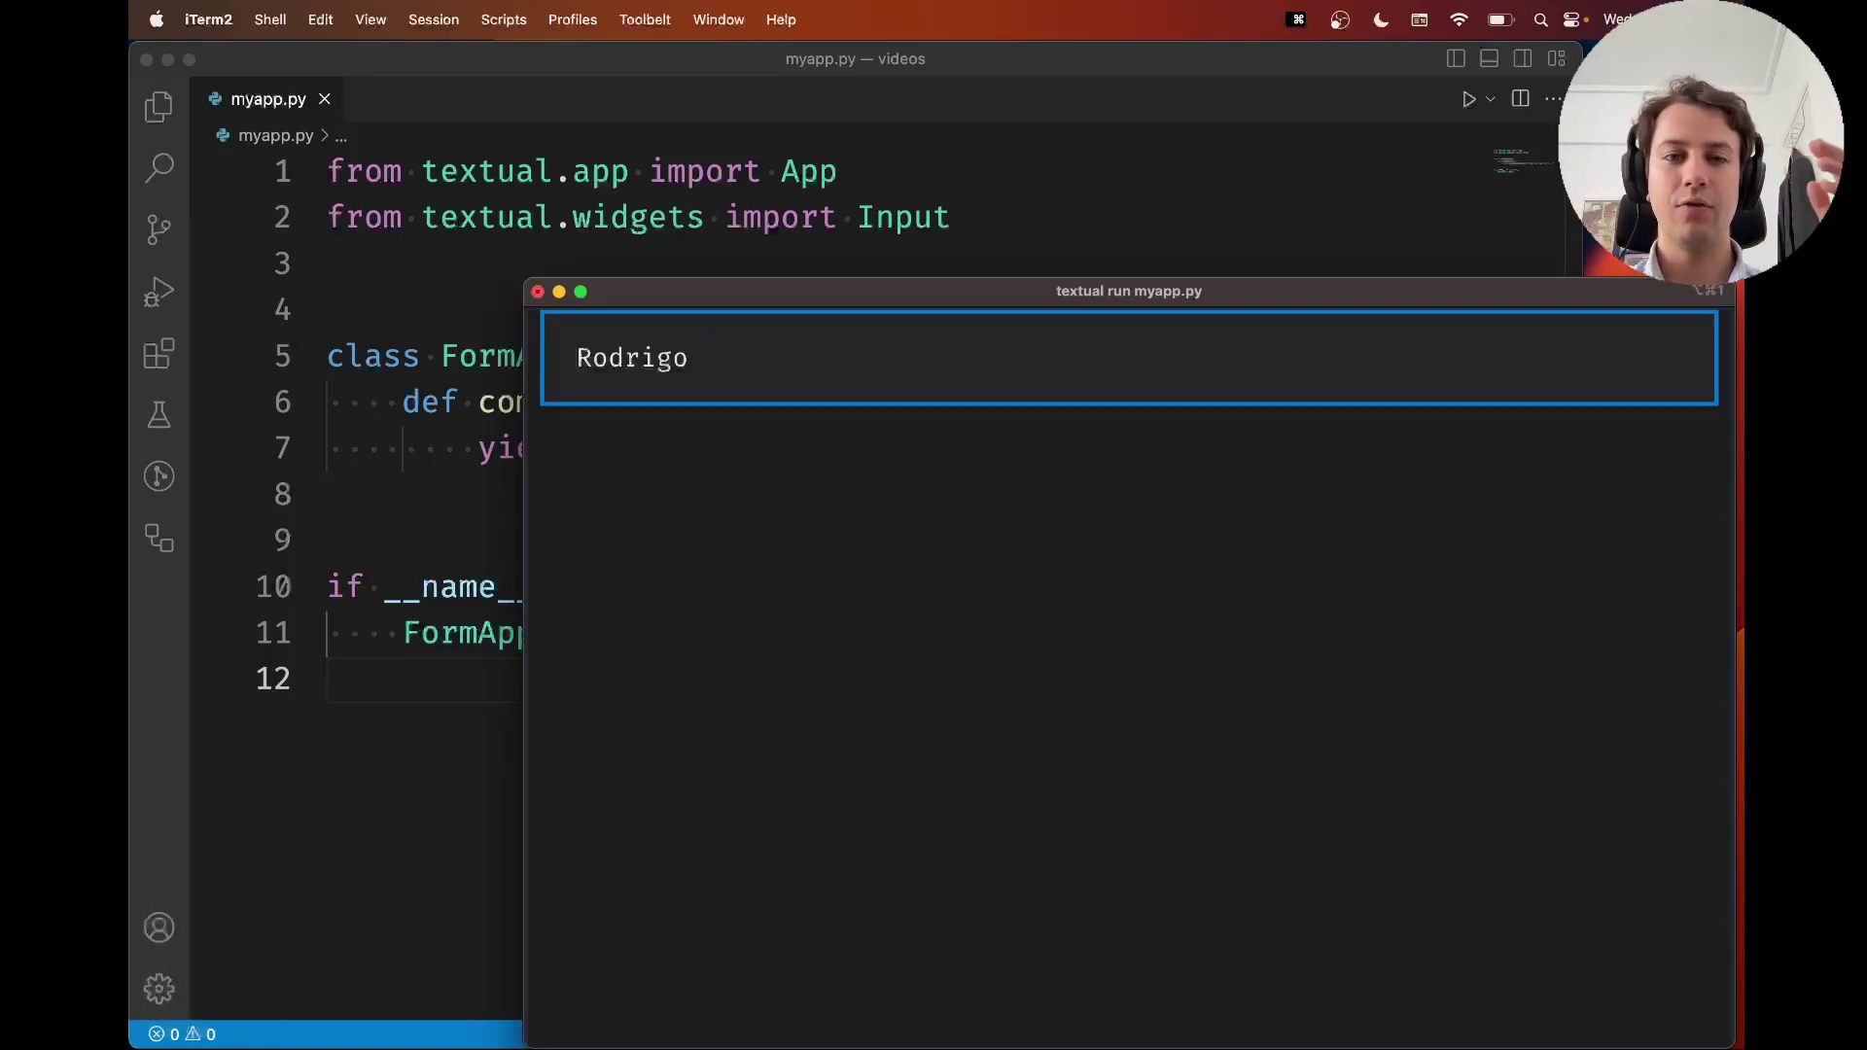
{"action": "key", "text": "Return"}
{"action": "key", "text": "Return"}
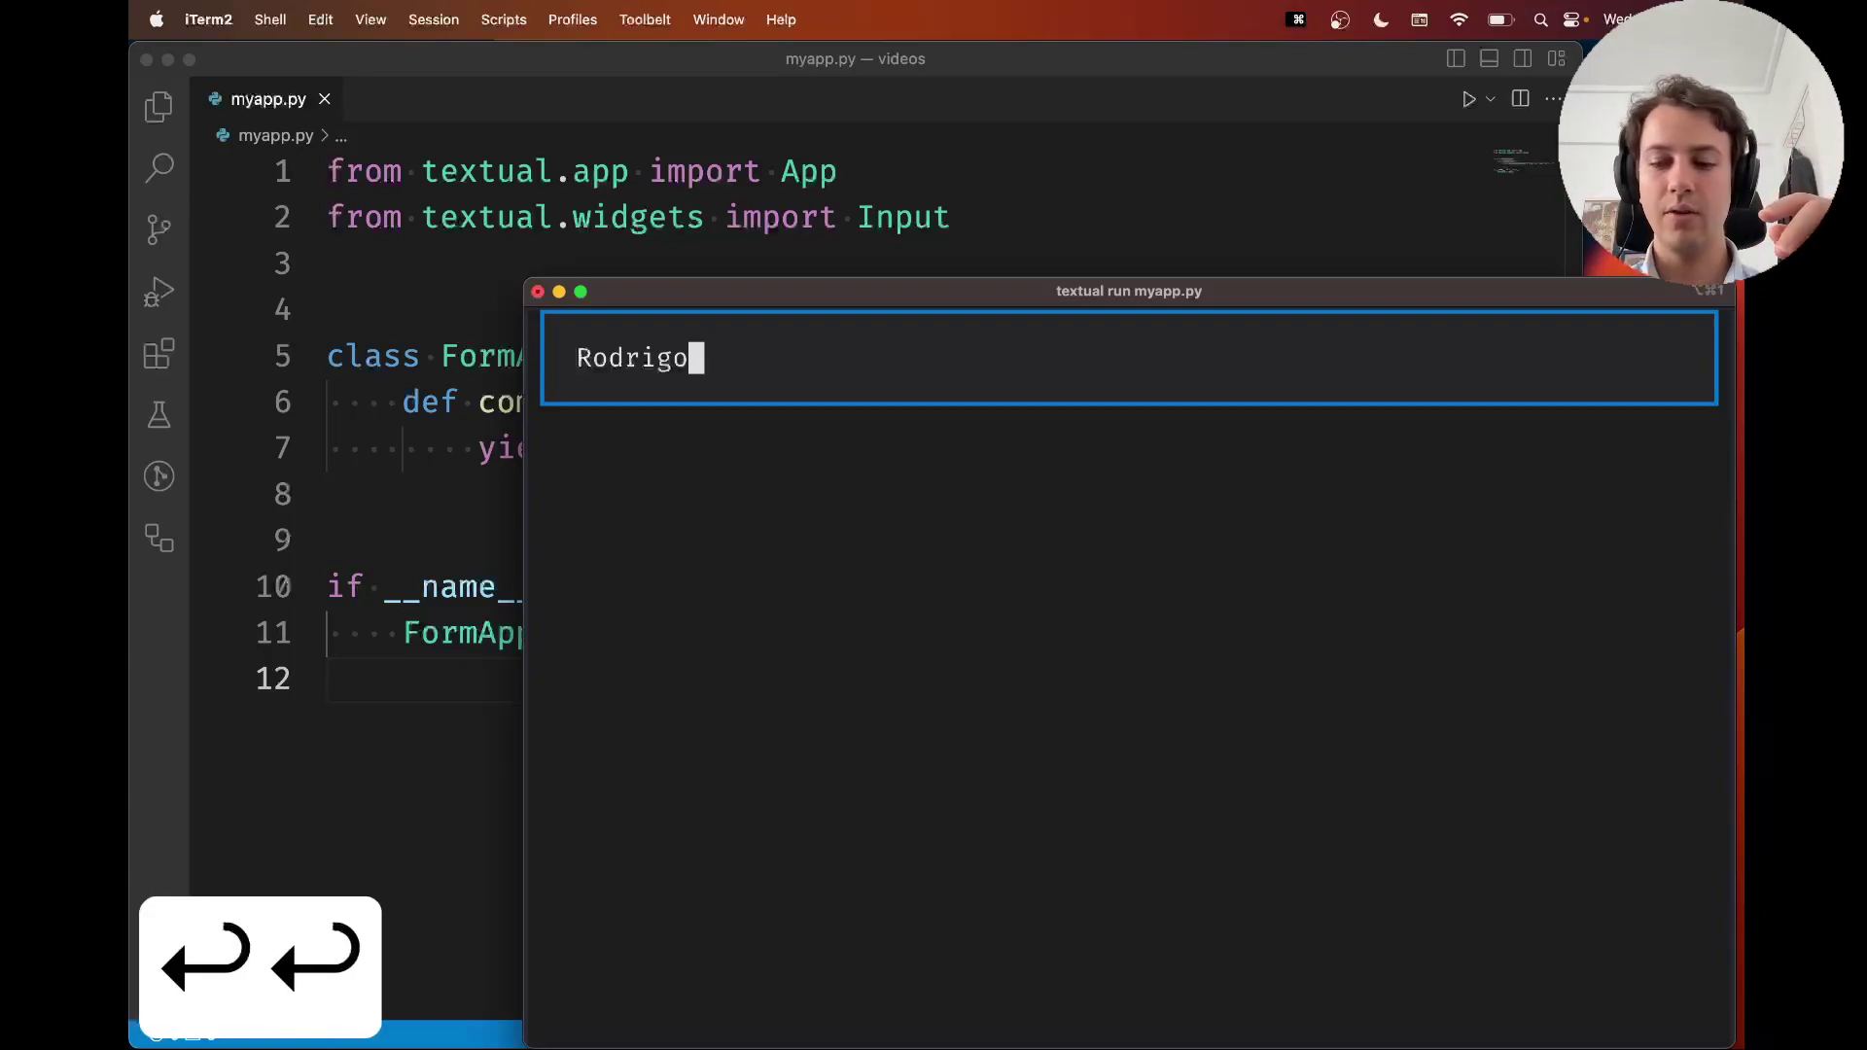
{"action": "key", "text": "Return"}
{"action": "key", "text": "Return"}
{"action": "key", "text": "Return"}
{"action": "key", "text": "Return"}
{"action": "key", "text": "Return"}
{"action": "key", "text": "Return"}
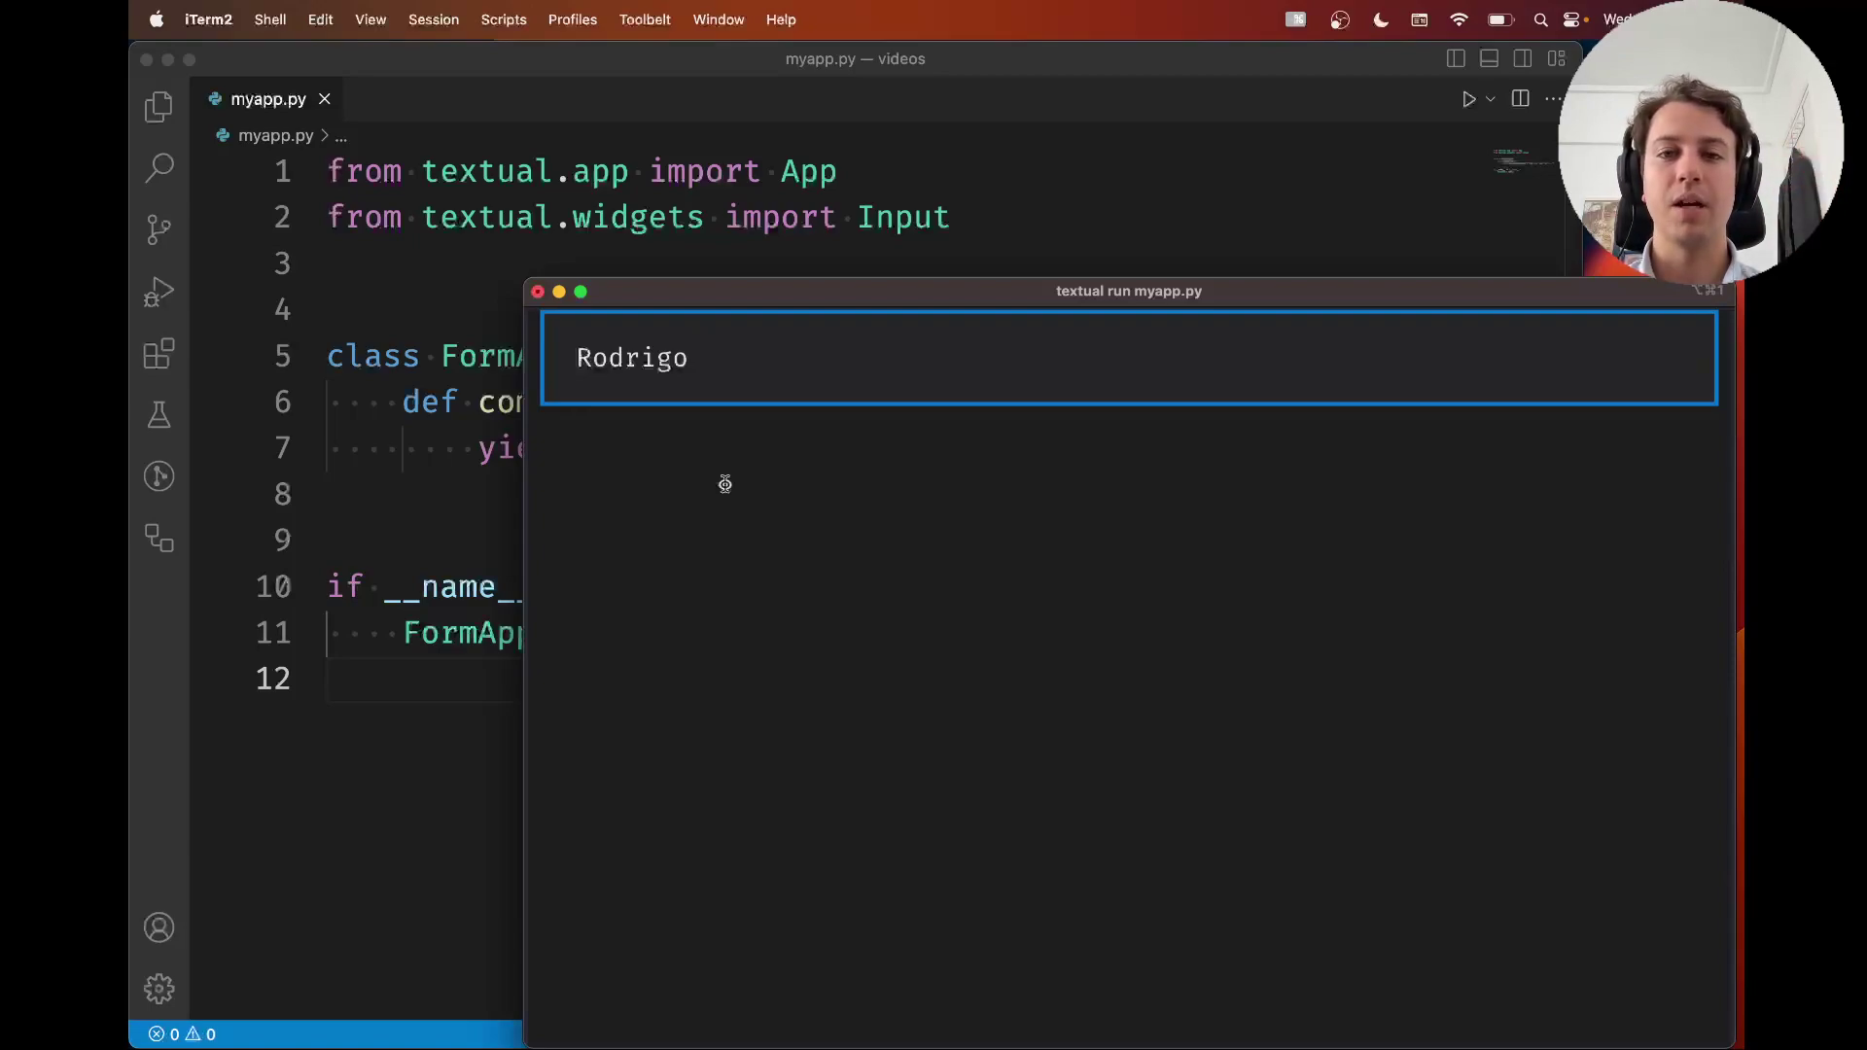
- Start a new accept_user_name(self) method below compose
{"action": "key", "text": "super+Tab"}
{"action": "left_click", "coordinate": [1405, 448]}
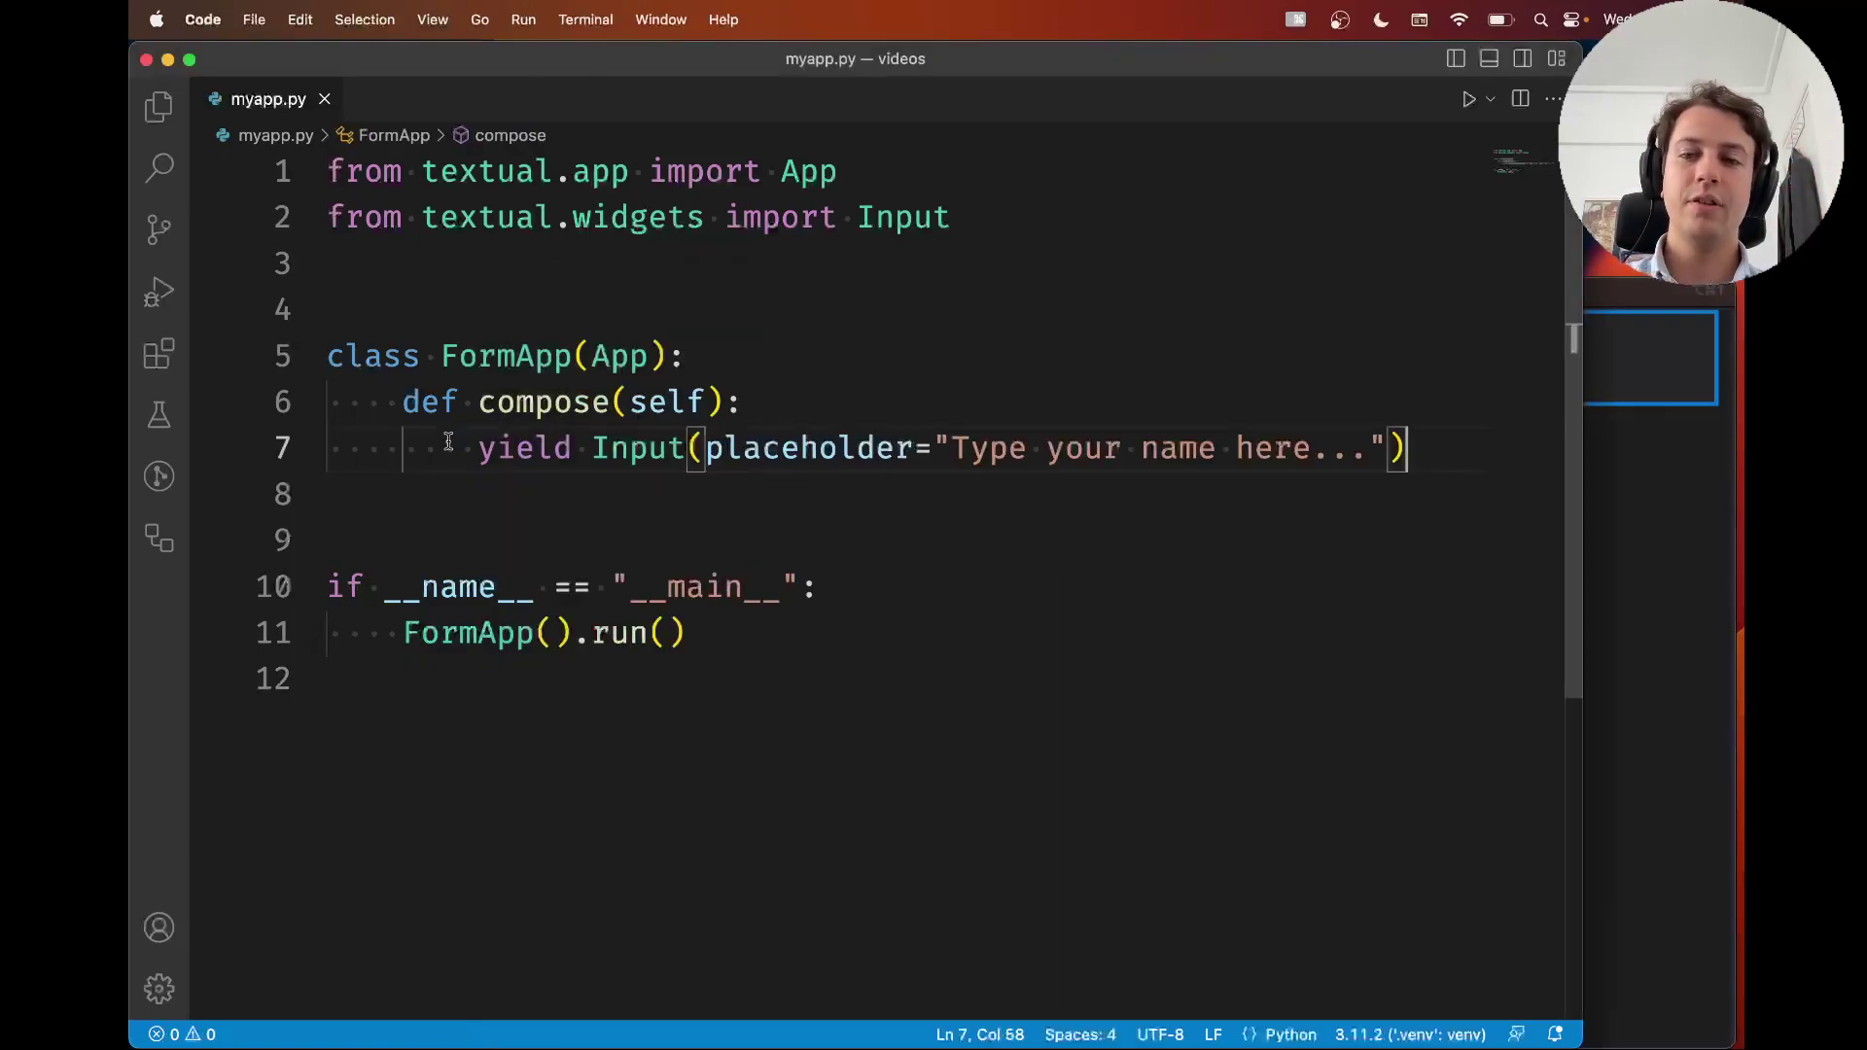
{"action": "key", "text": "Return"}
{"action": "key", "text": "Return"}
{"action": "key", "text": "Return"}
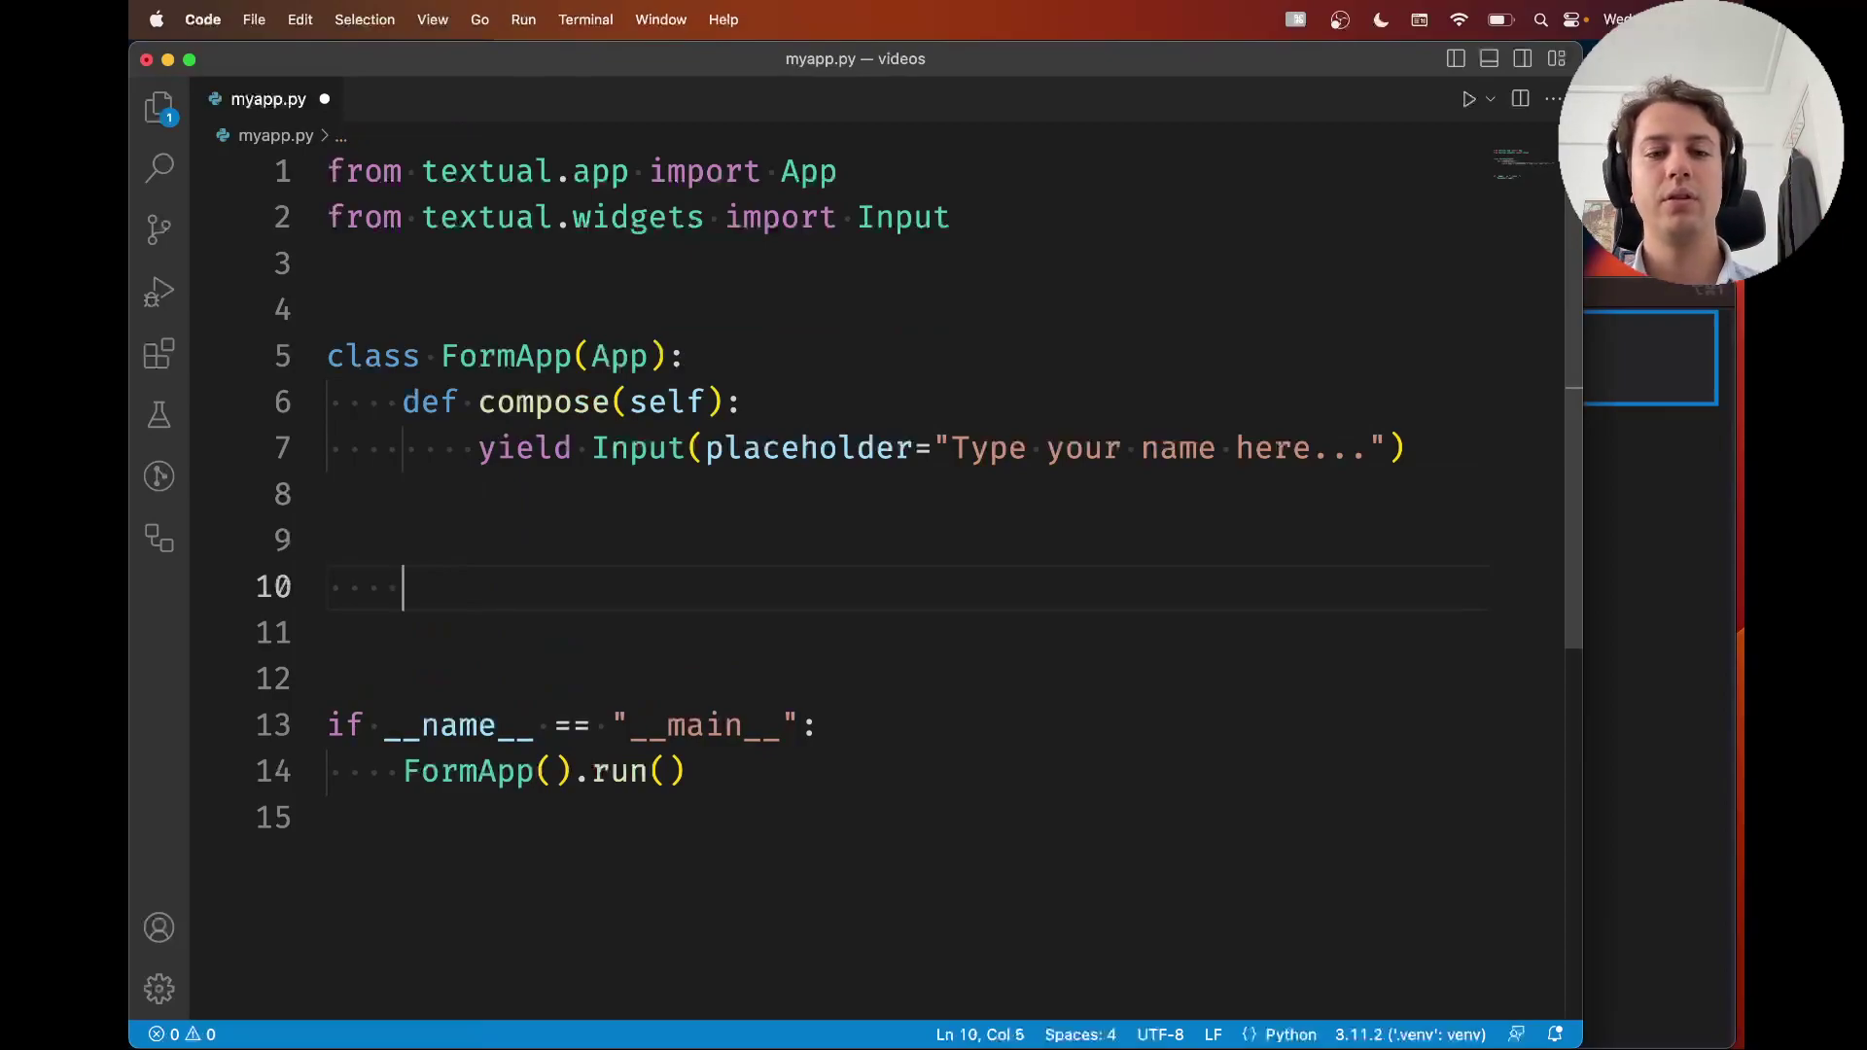
{"action": "type", "text": "def "}
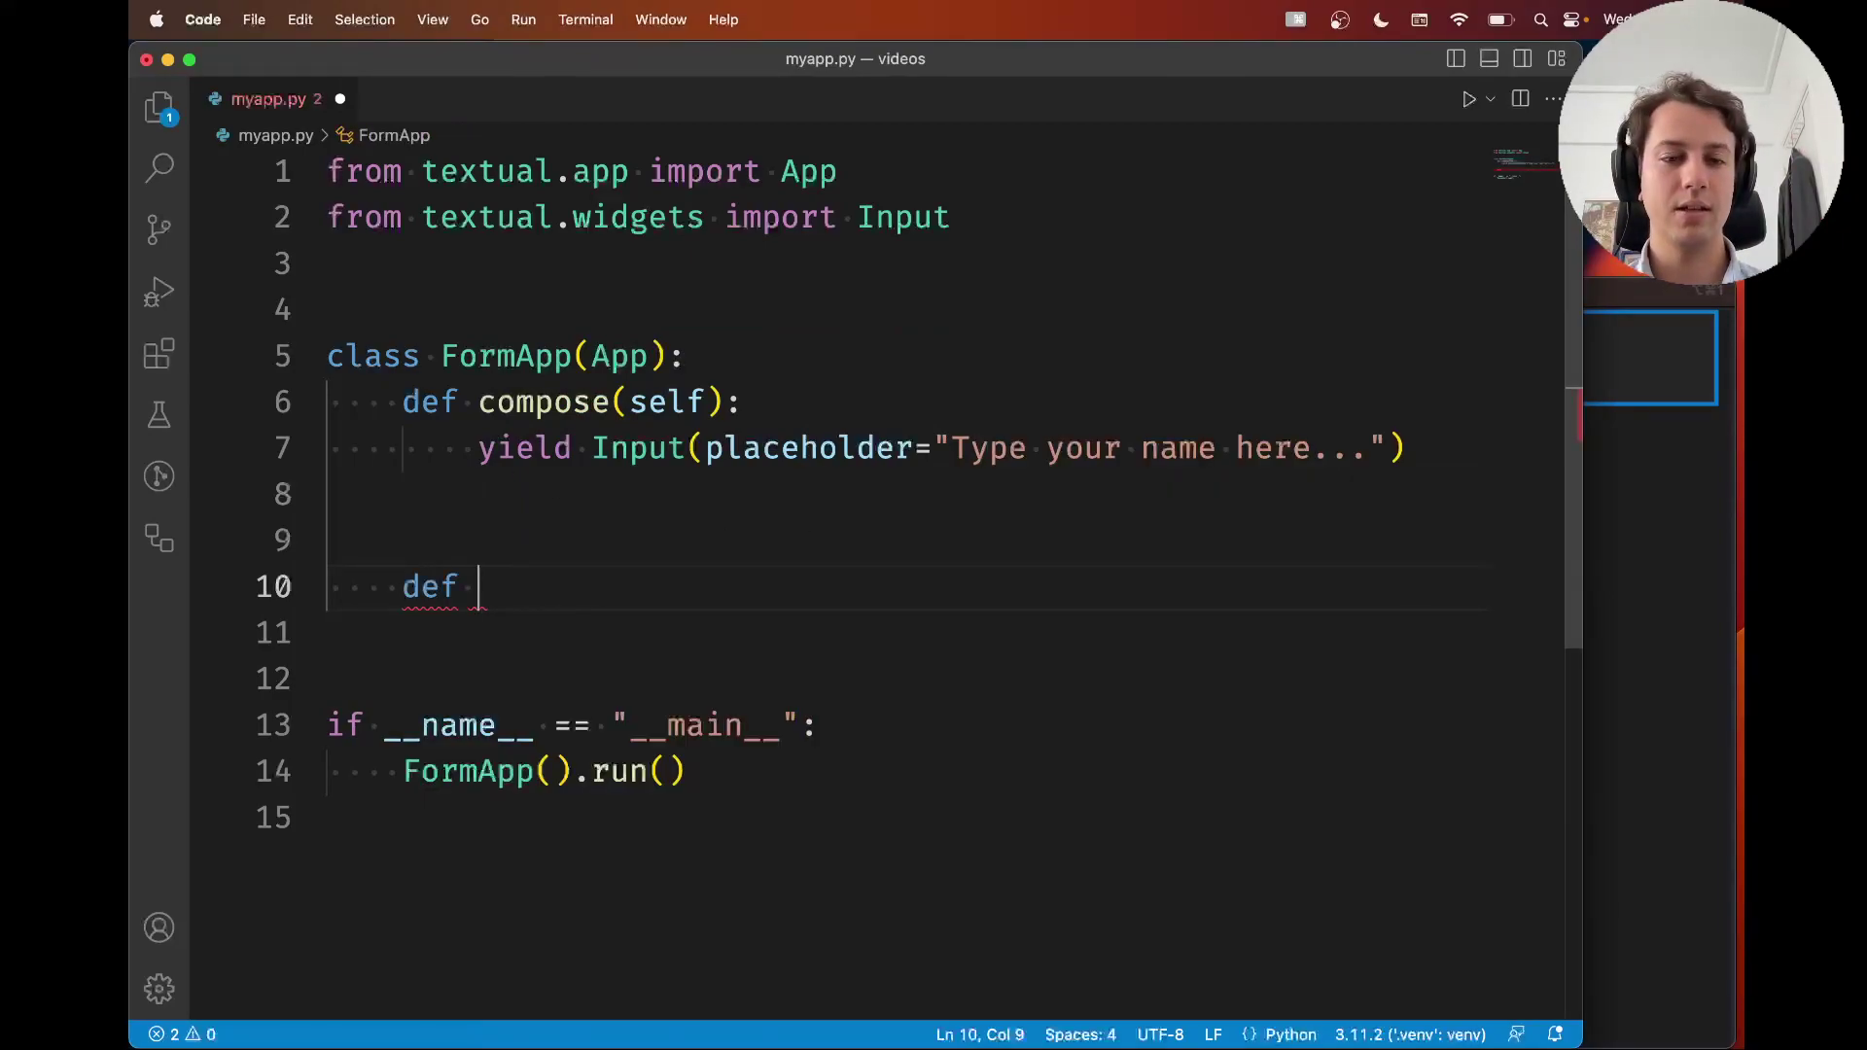
{"action": "type", "text": "accept"}
{"action": "key", "text": "Escape"}
{"action": "key", "text": "Up"}
{"action": "key", "text": "super+shift+k"}
{"action": "key", "text": "Down"}
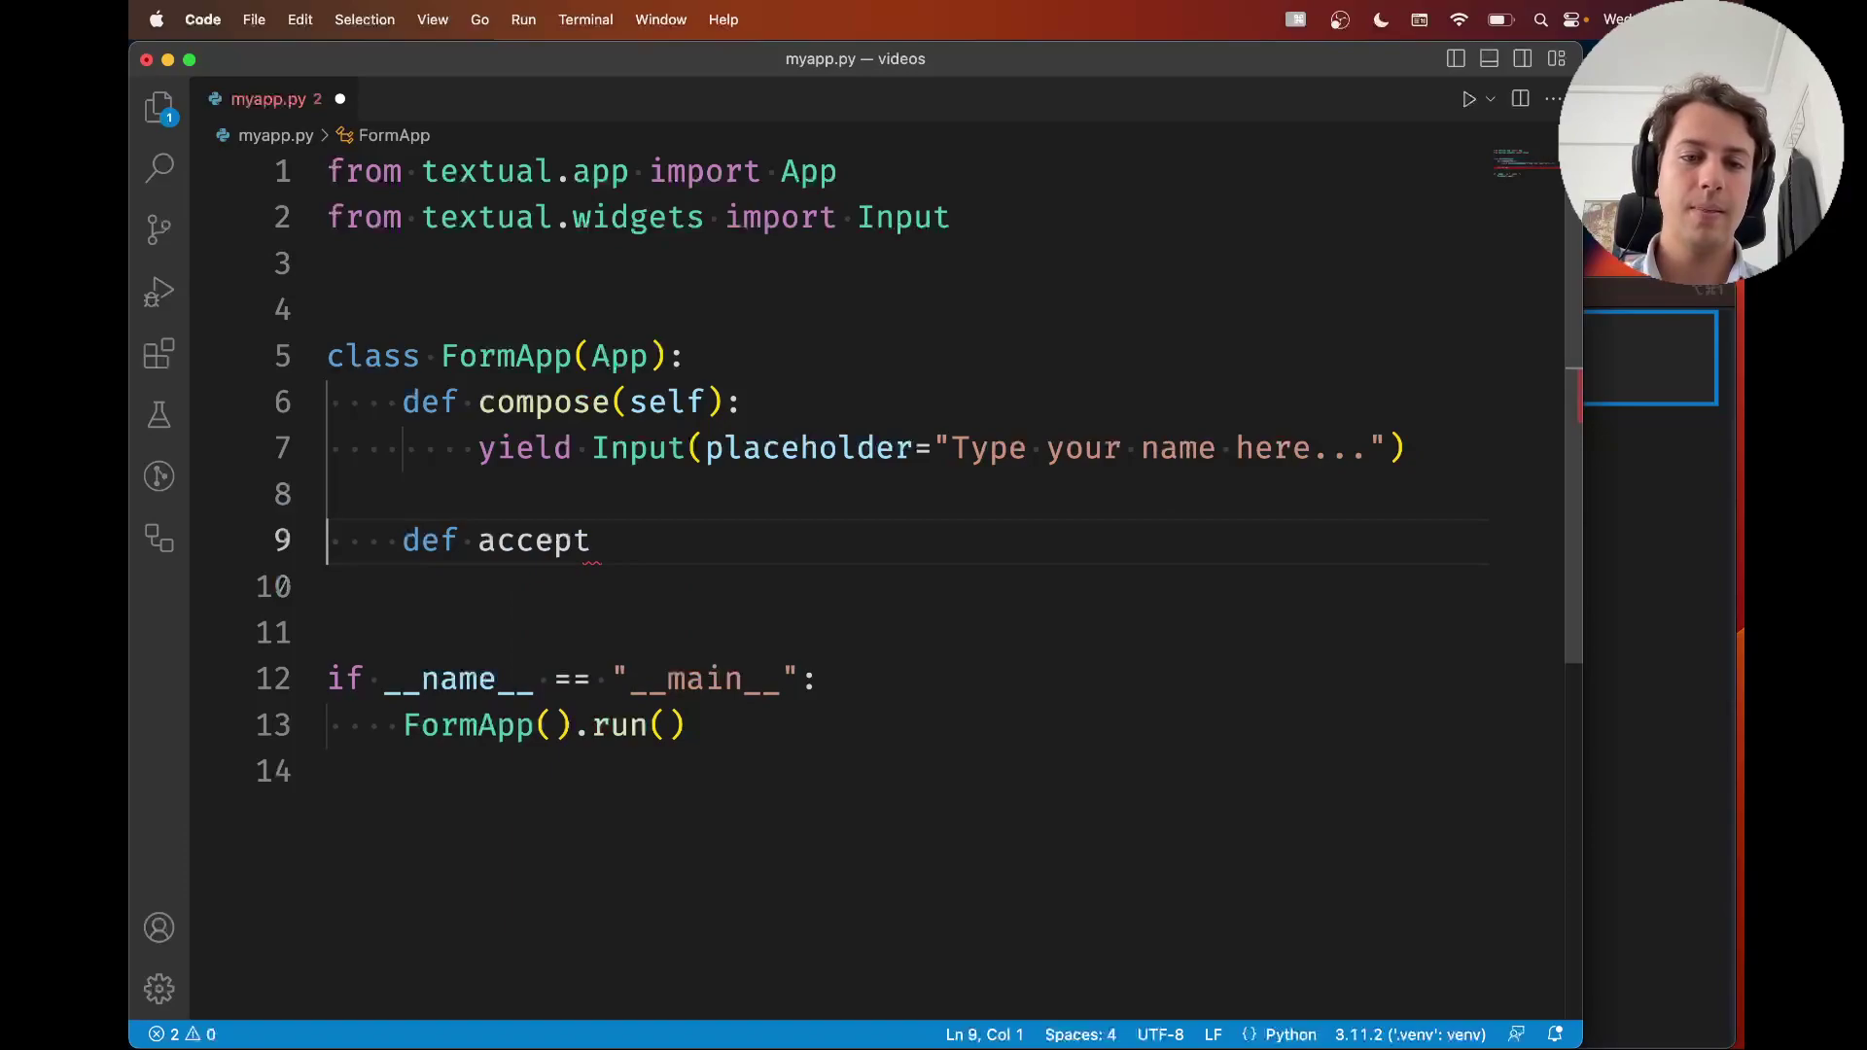
{"action": "key", "text": "End"}
{"action": "type", "text": "_user_name(self"}
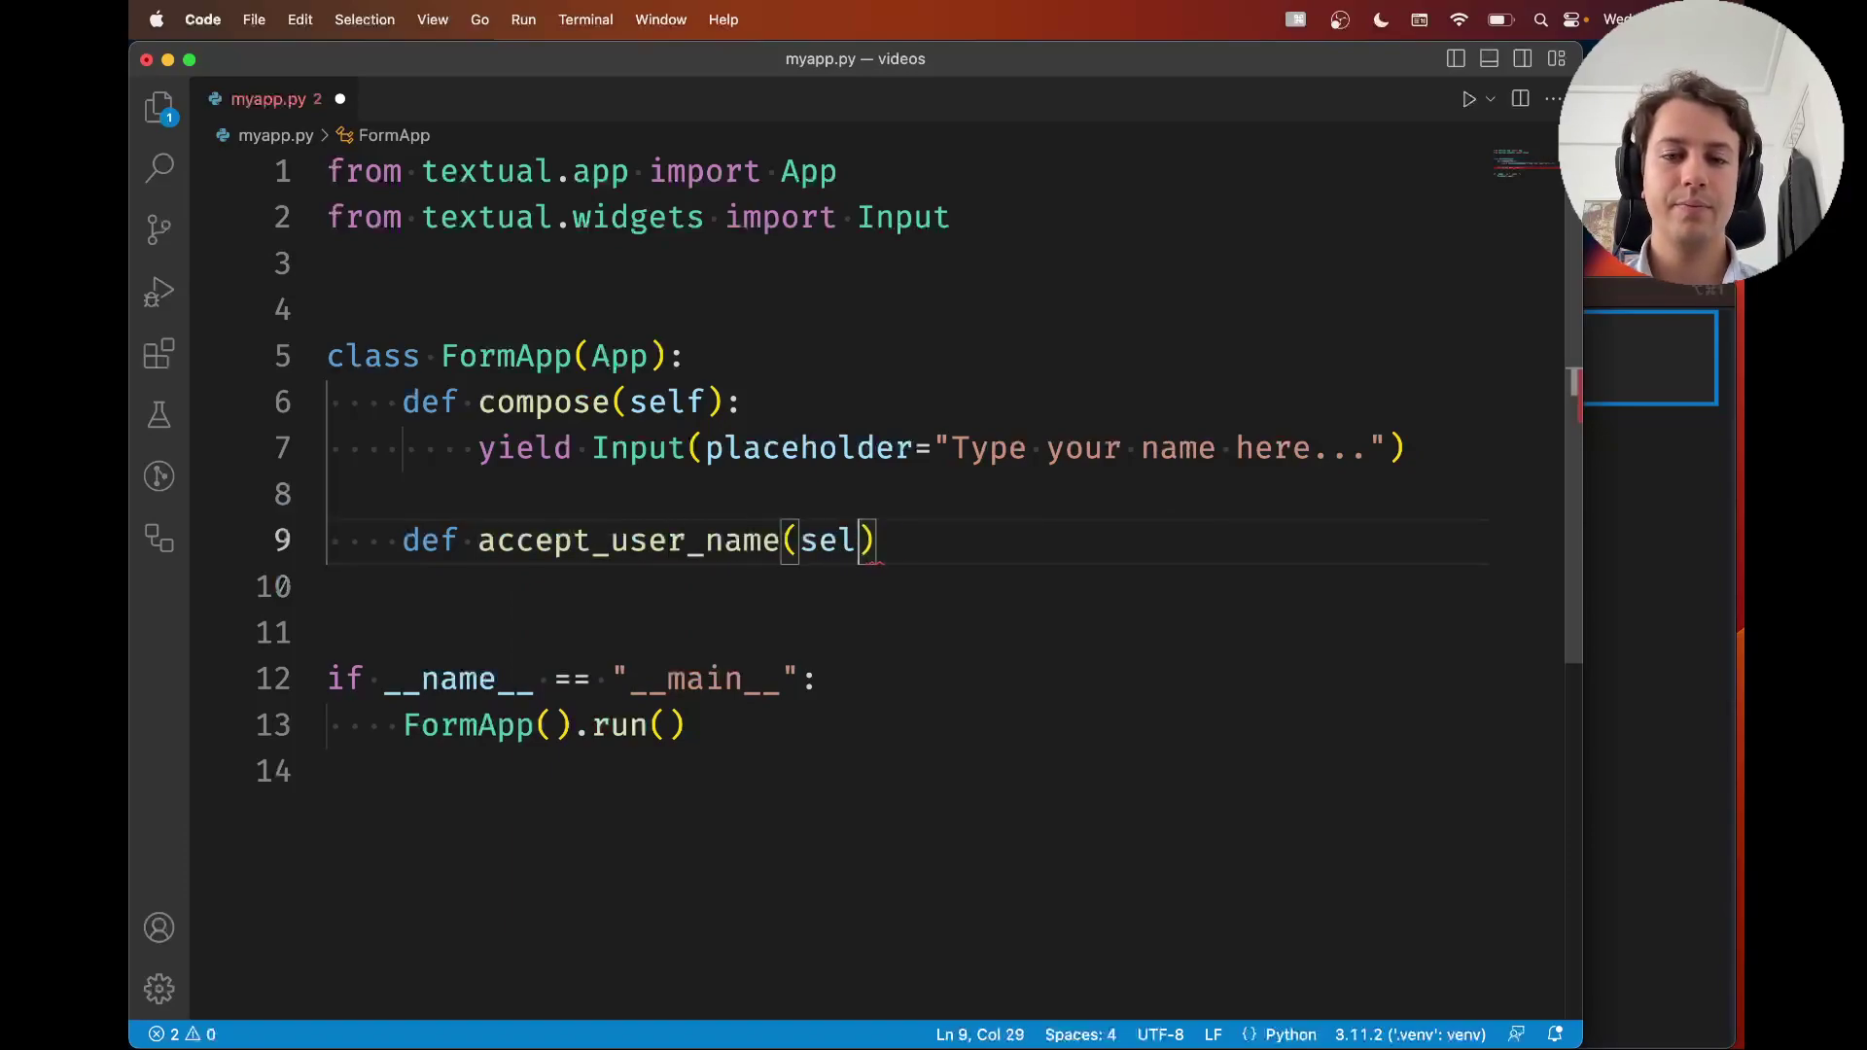
{"action": "type", "text": "):"}
{"action": "key", "text": "Return"}
{"action": "type", "text": "inp"}
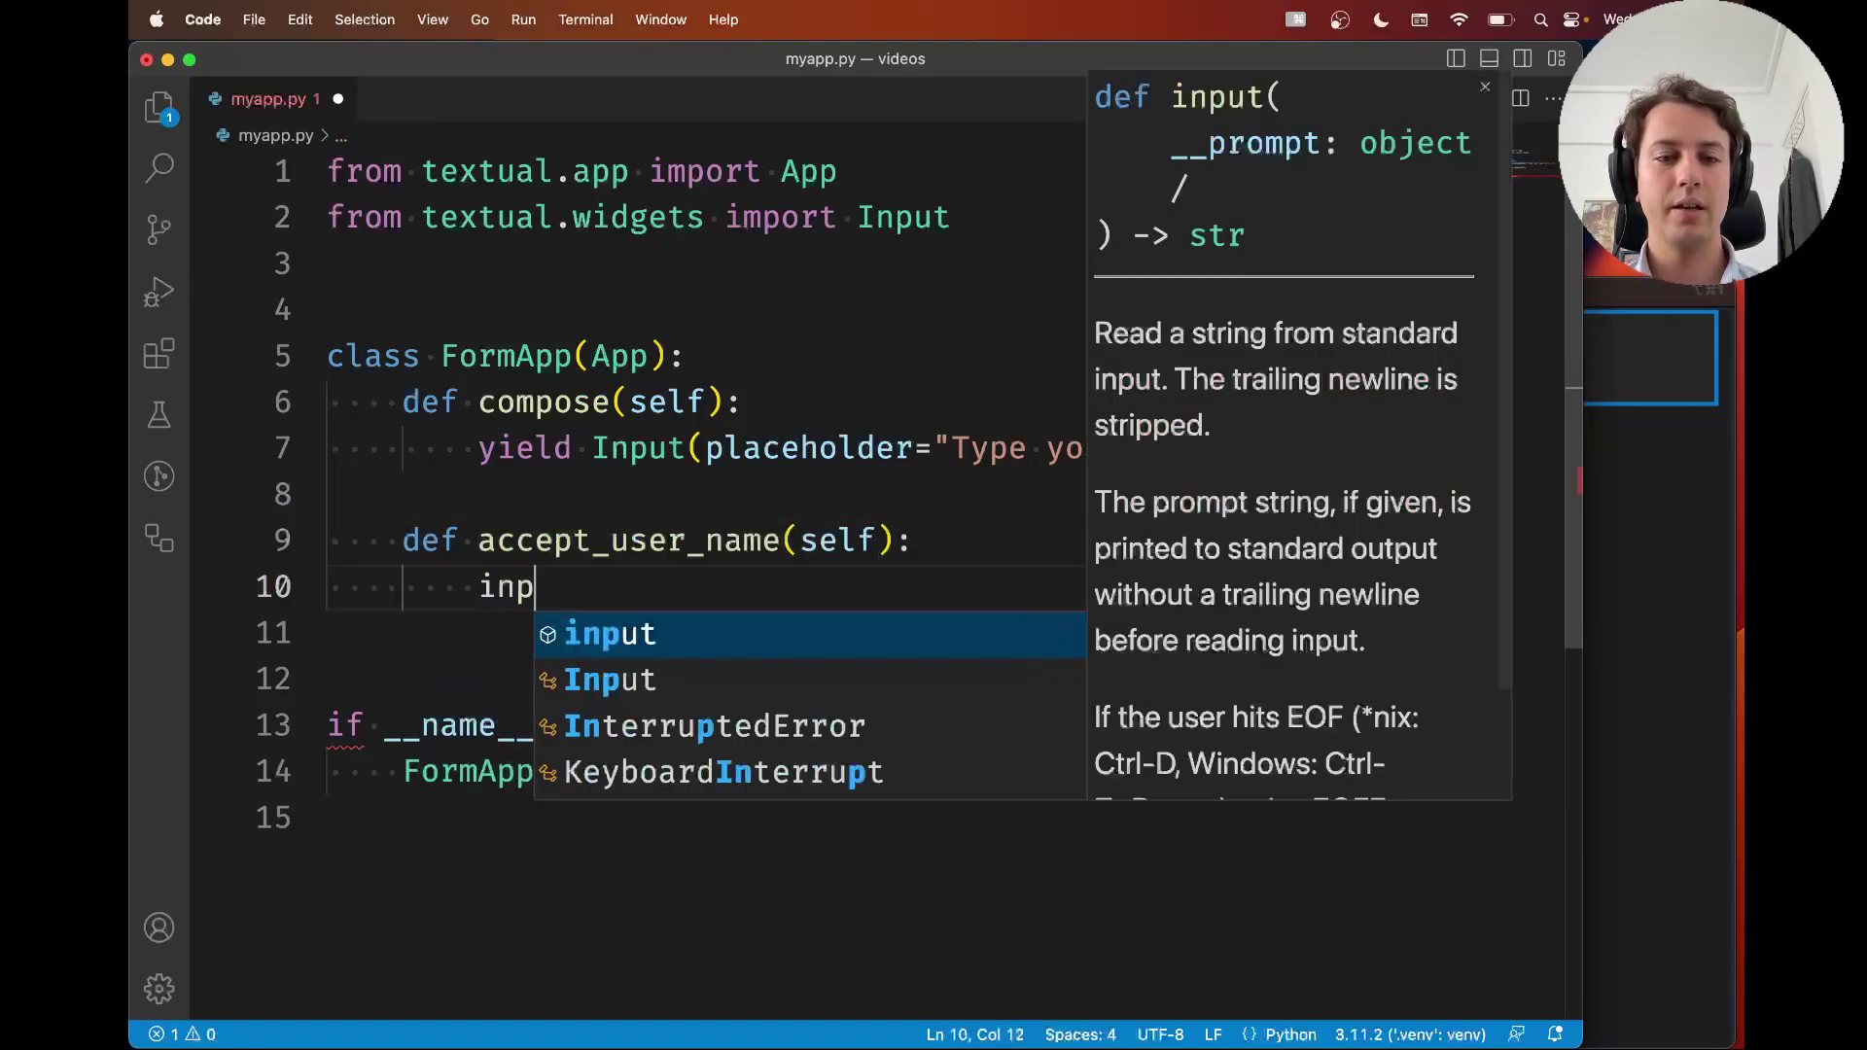
{"action": "type", "text": "ut = slfe"}
- Get the input widget with self.query_one(Input) in the method
{"action": "key", "text": "BackSpace"}
{"action": "type", "text": "elf.q"}
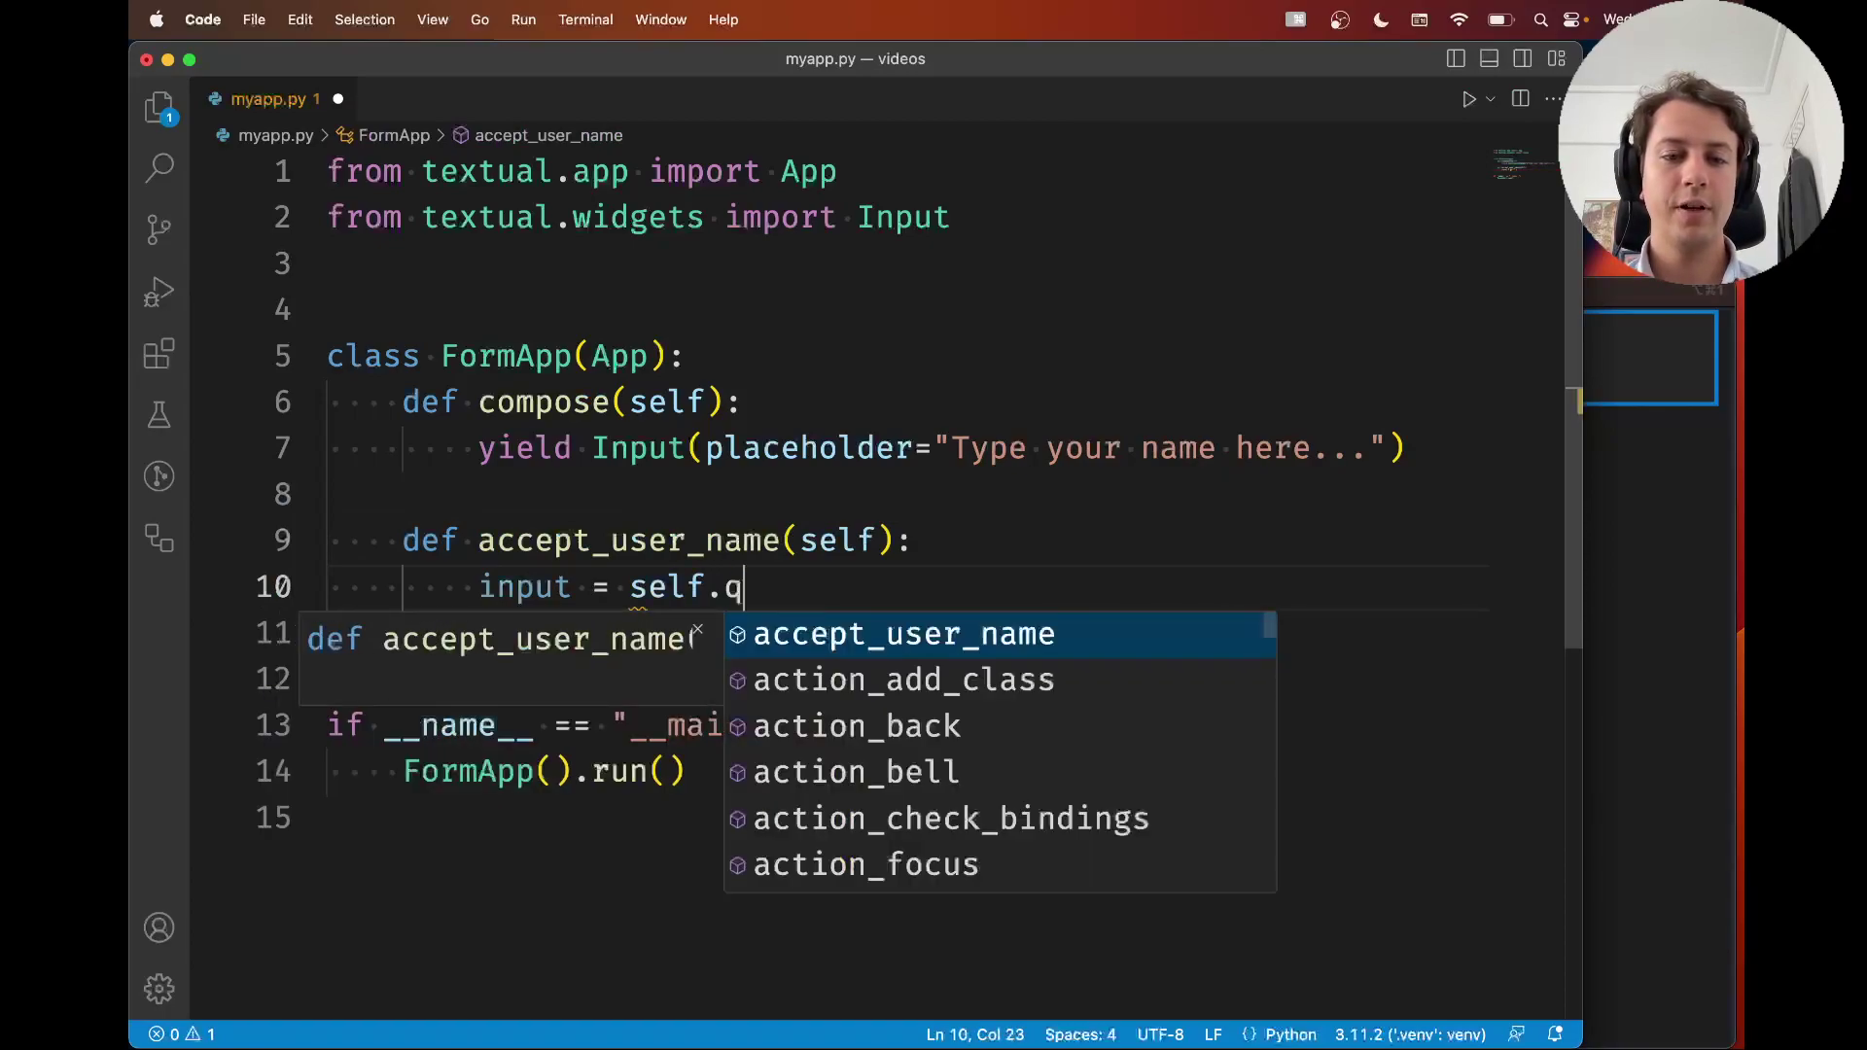
{"action": "type", "text": "uer"}
{"action": "key", "text": "Down"}
{"action": "key", "text": "Tab"}
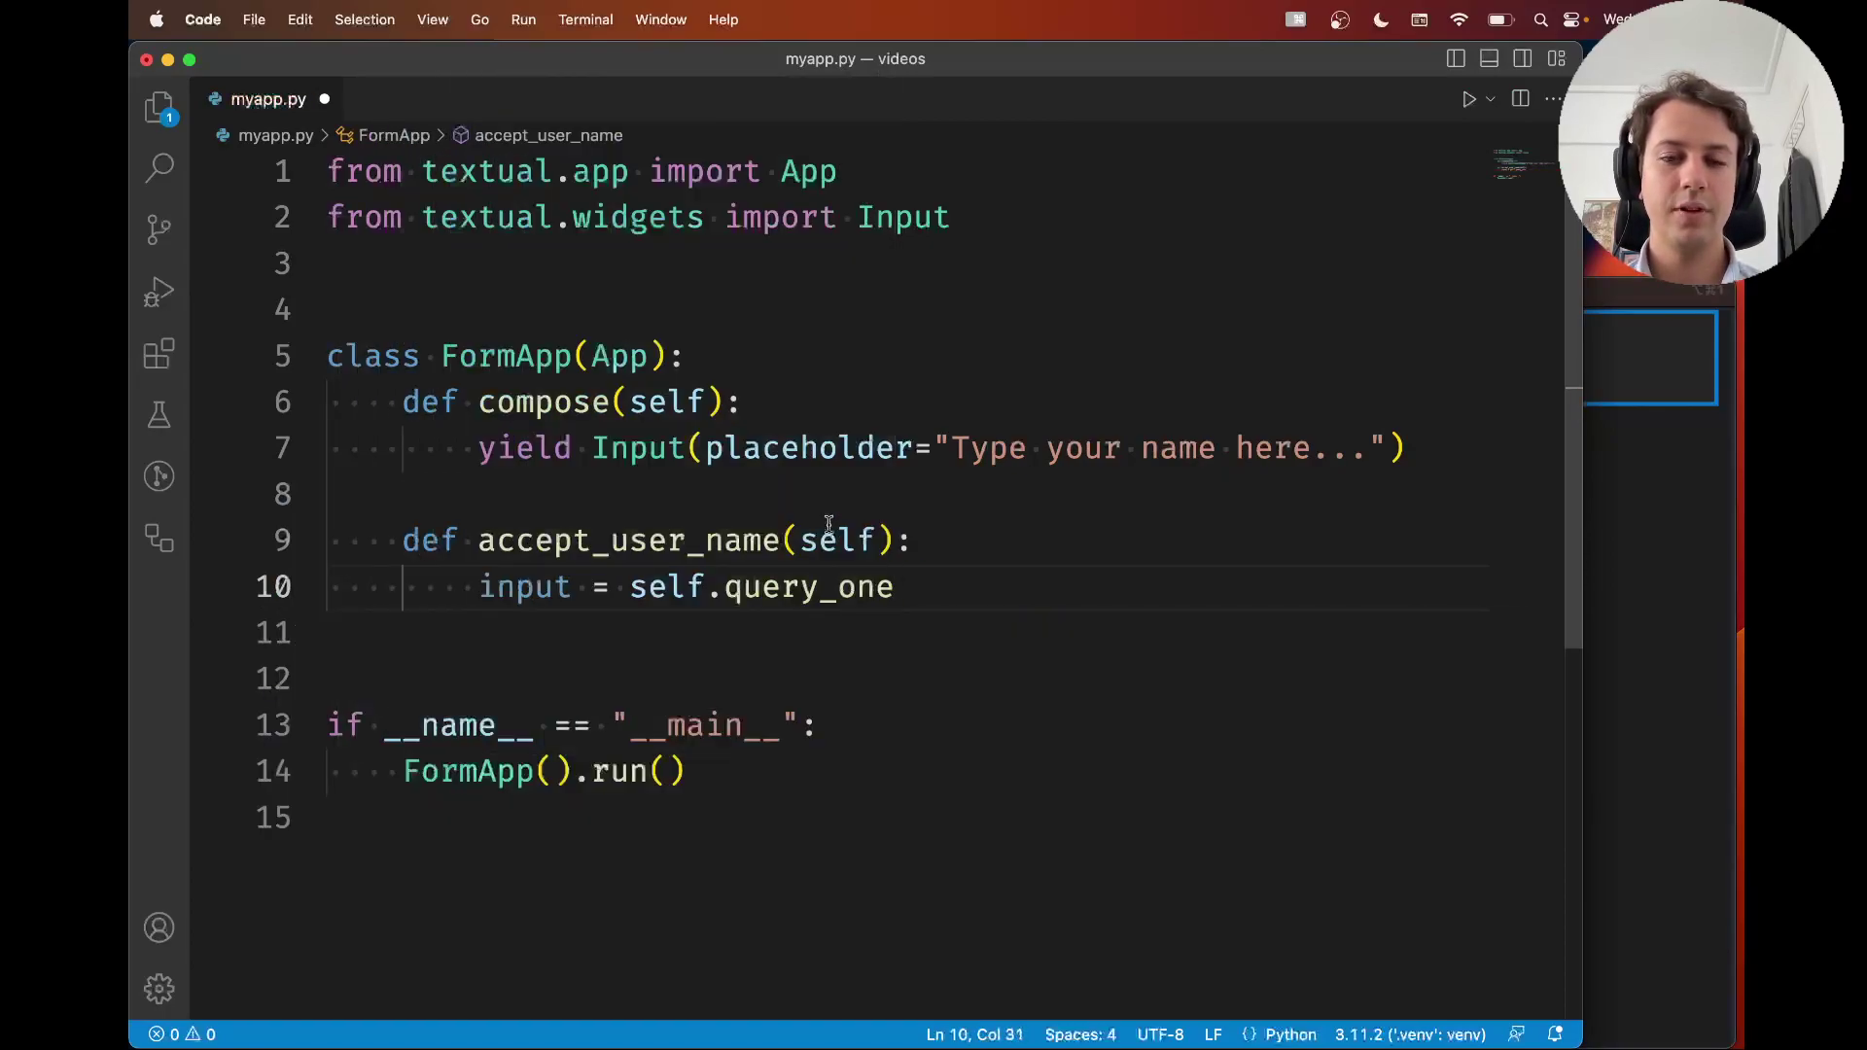
{"action": "type", "text": "(I"}
{"action": "type", "text": "nput"}
{"action": "key", "text": "Escape"}
{"action": "key", "text": "Right"}
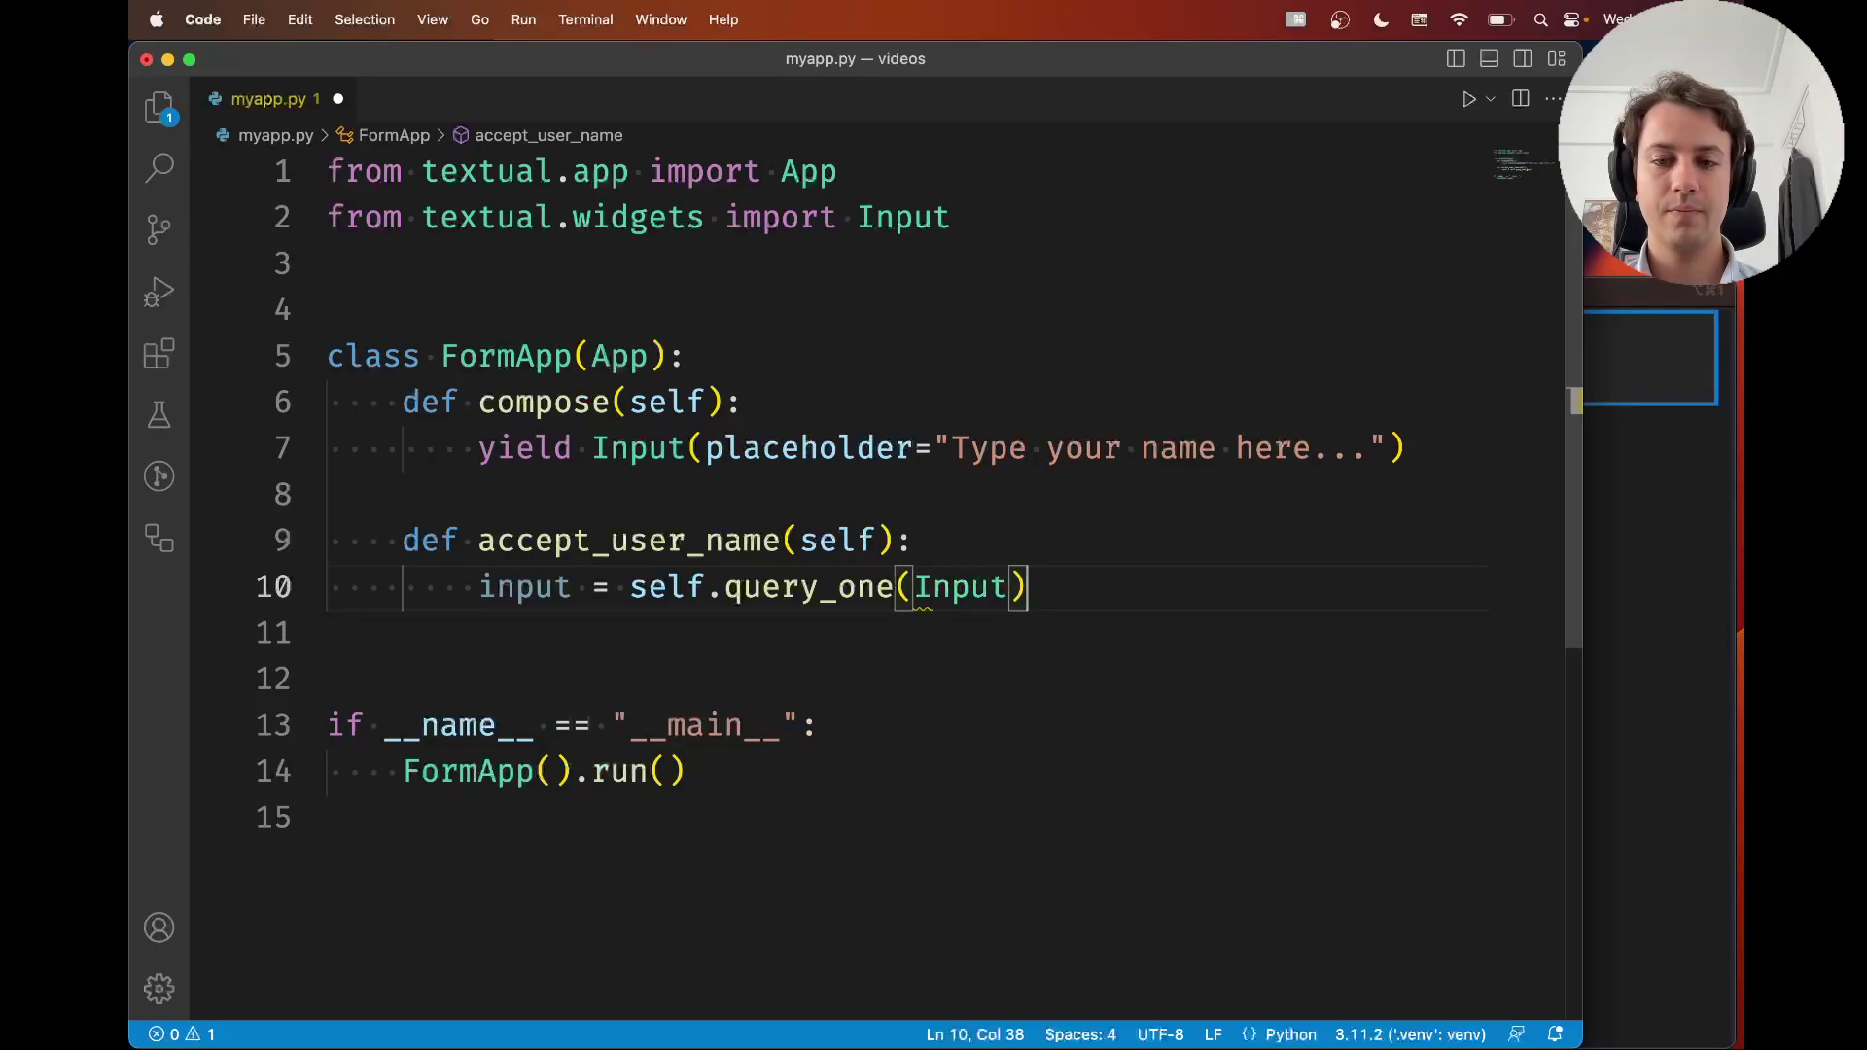
{"action": "double_click", "coordinate": [639, 448]}
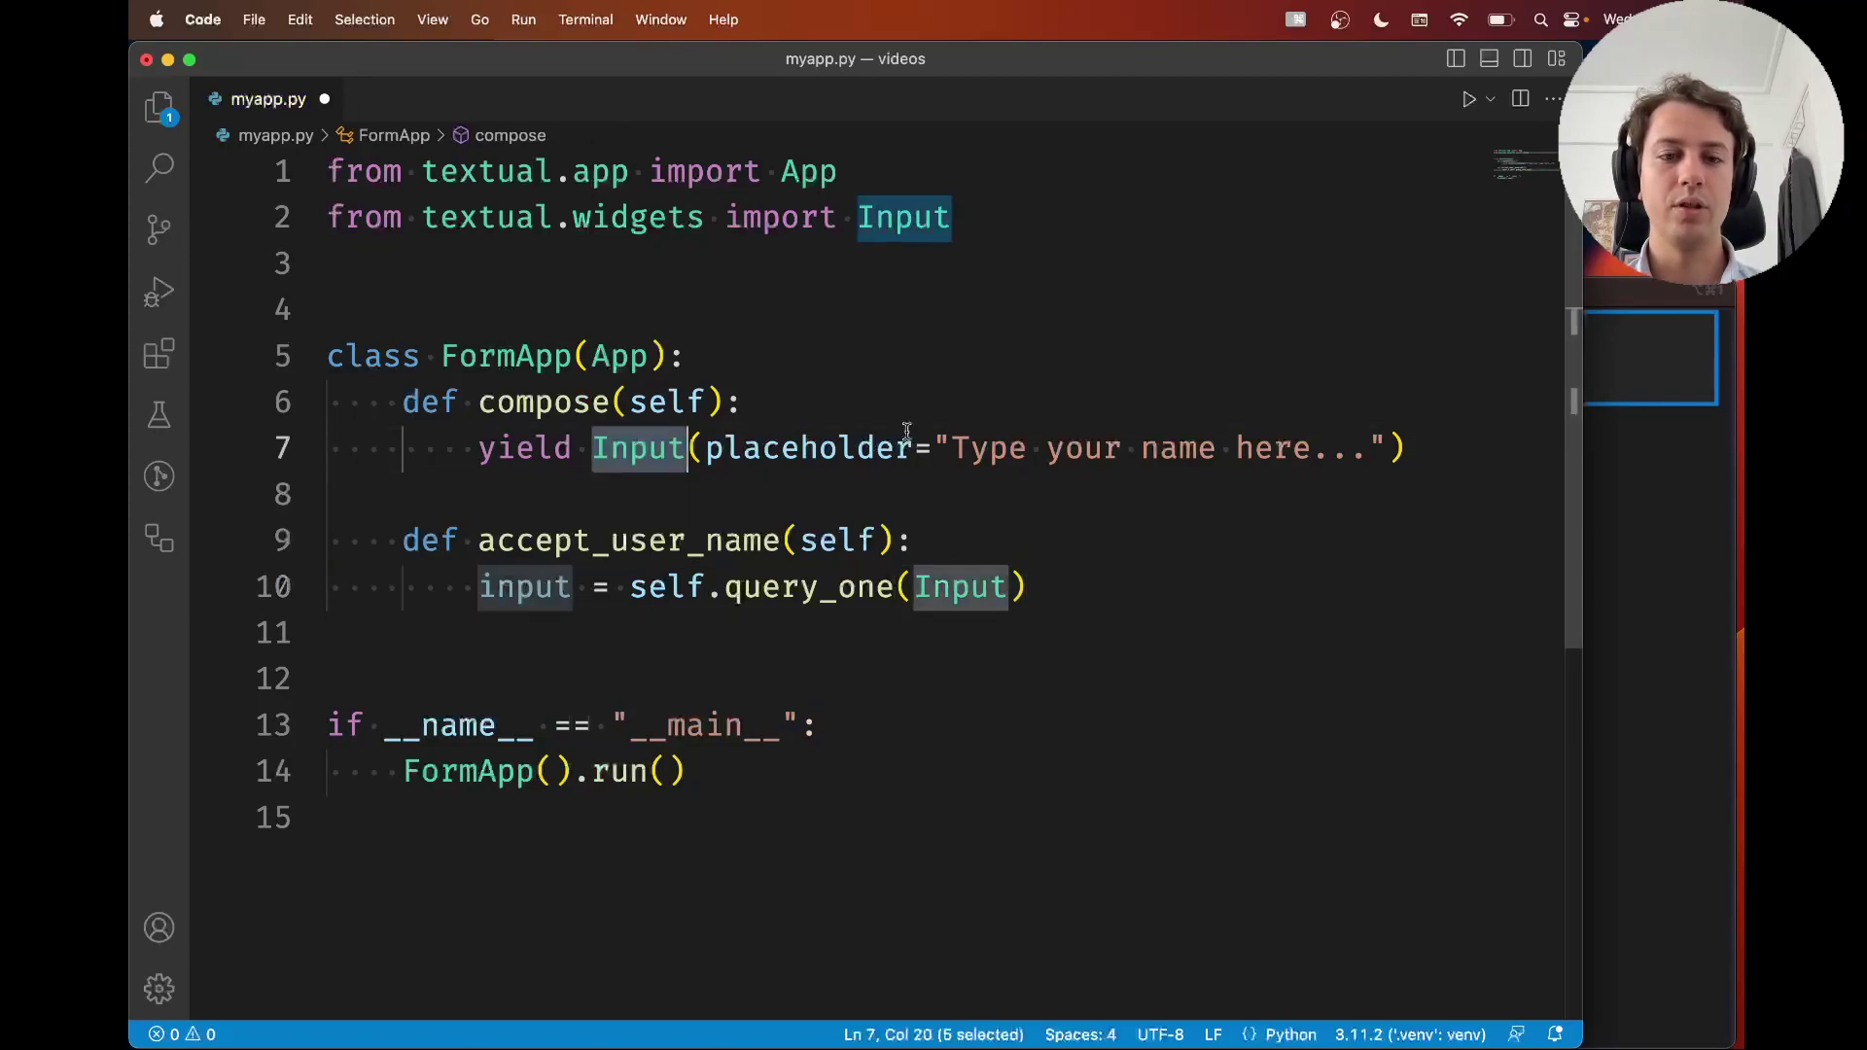
{"action": "double_click", "coordinate": [730, 586]}
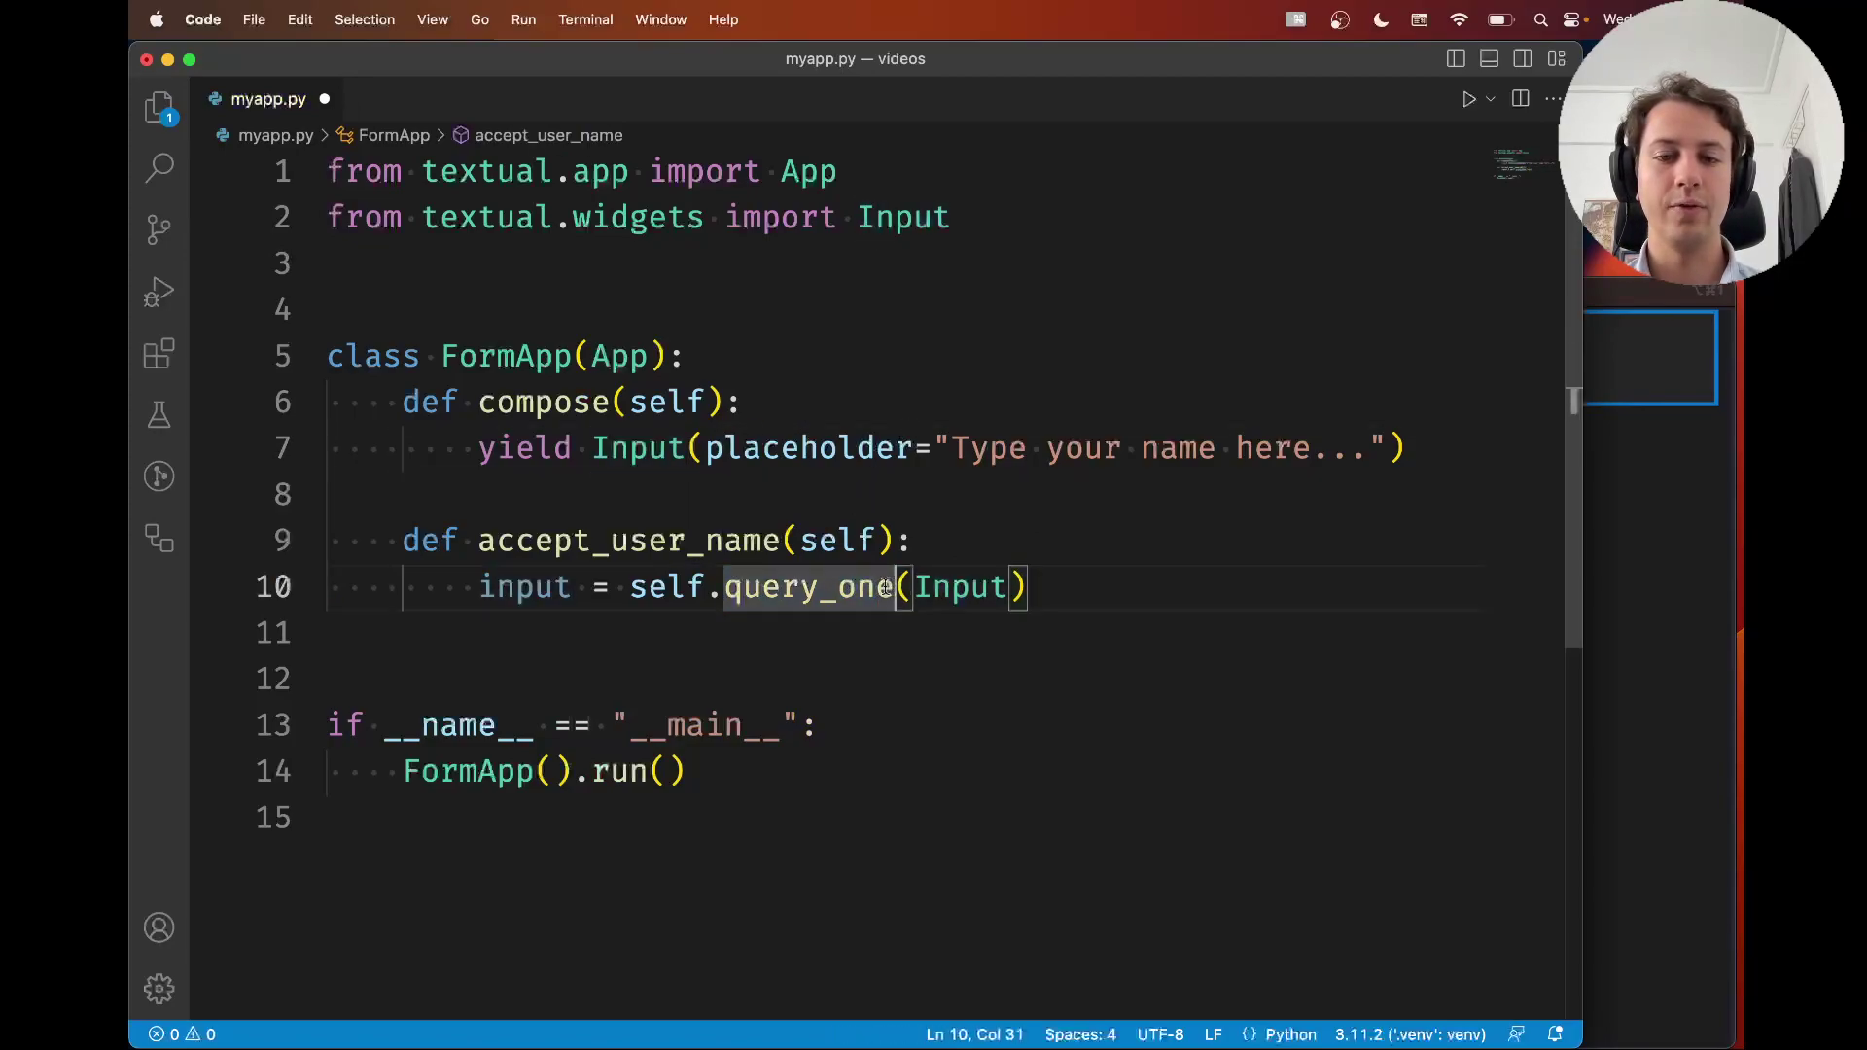
{"action": "left_click", "coordinate": [634, 448]}
{"action": "double_click", "coordinate": [640, 448]}
{"action": "left_click", "coordinate": [1036, 586]}
- Store input.value in a user_name variable
{"action": "key", "text": "Return"}
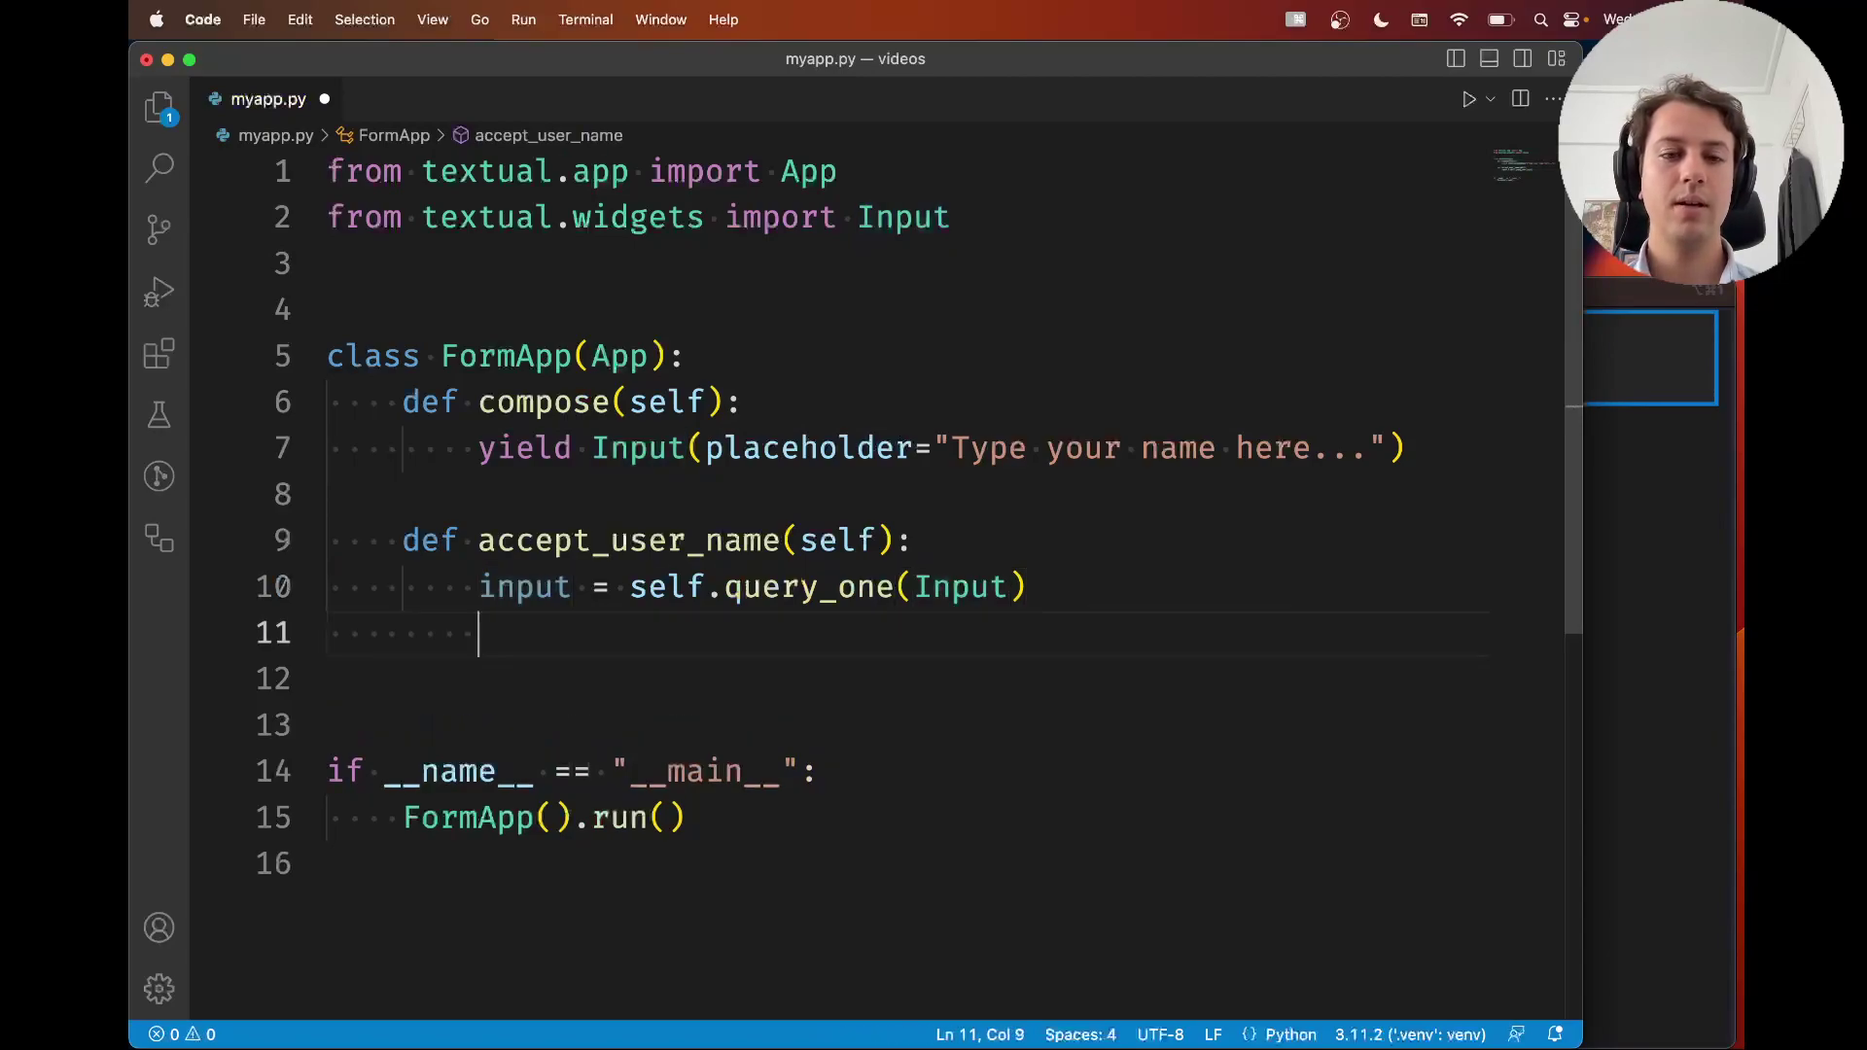
{"action": "type", "text": "user_name = input"}
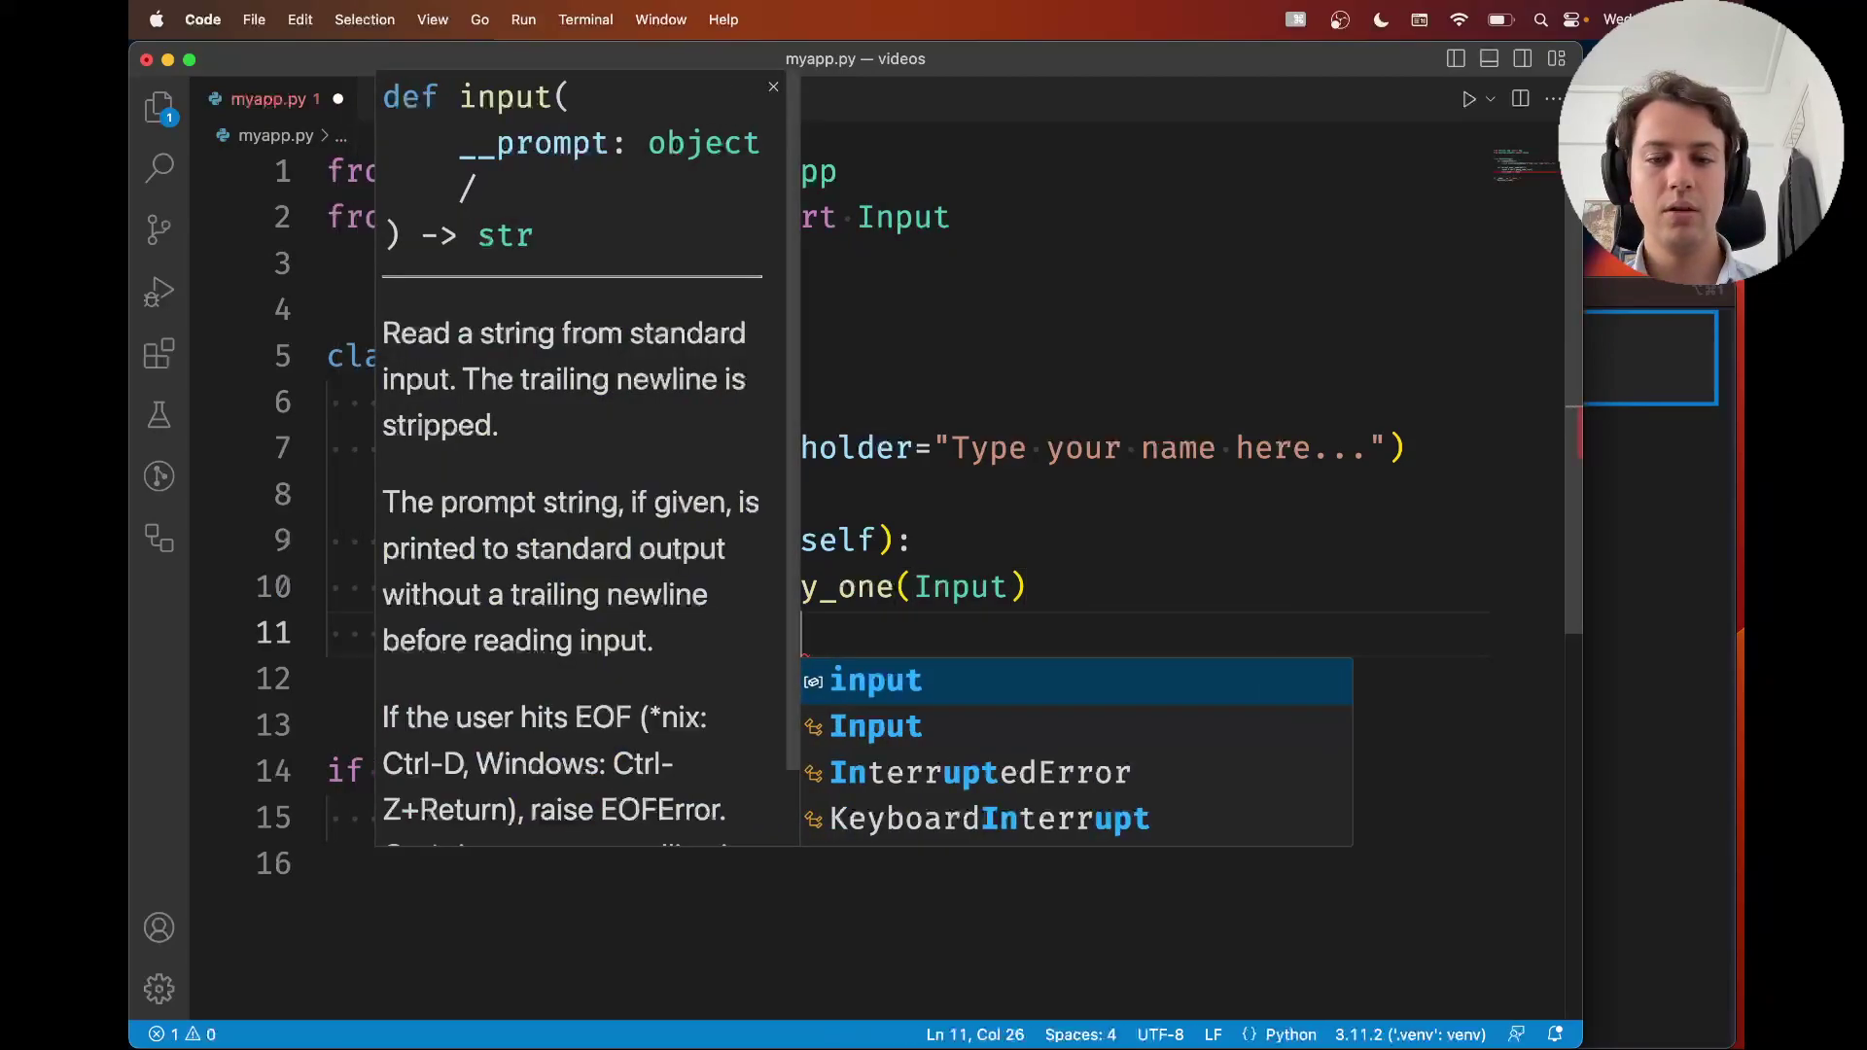
{"action": "type", "text": ".value"}
{"action": "key", "text": "Escape"}
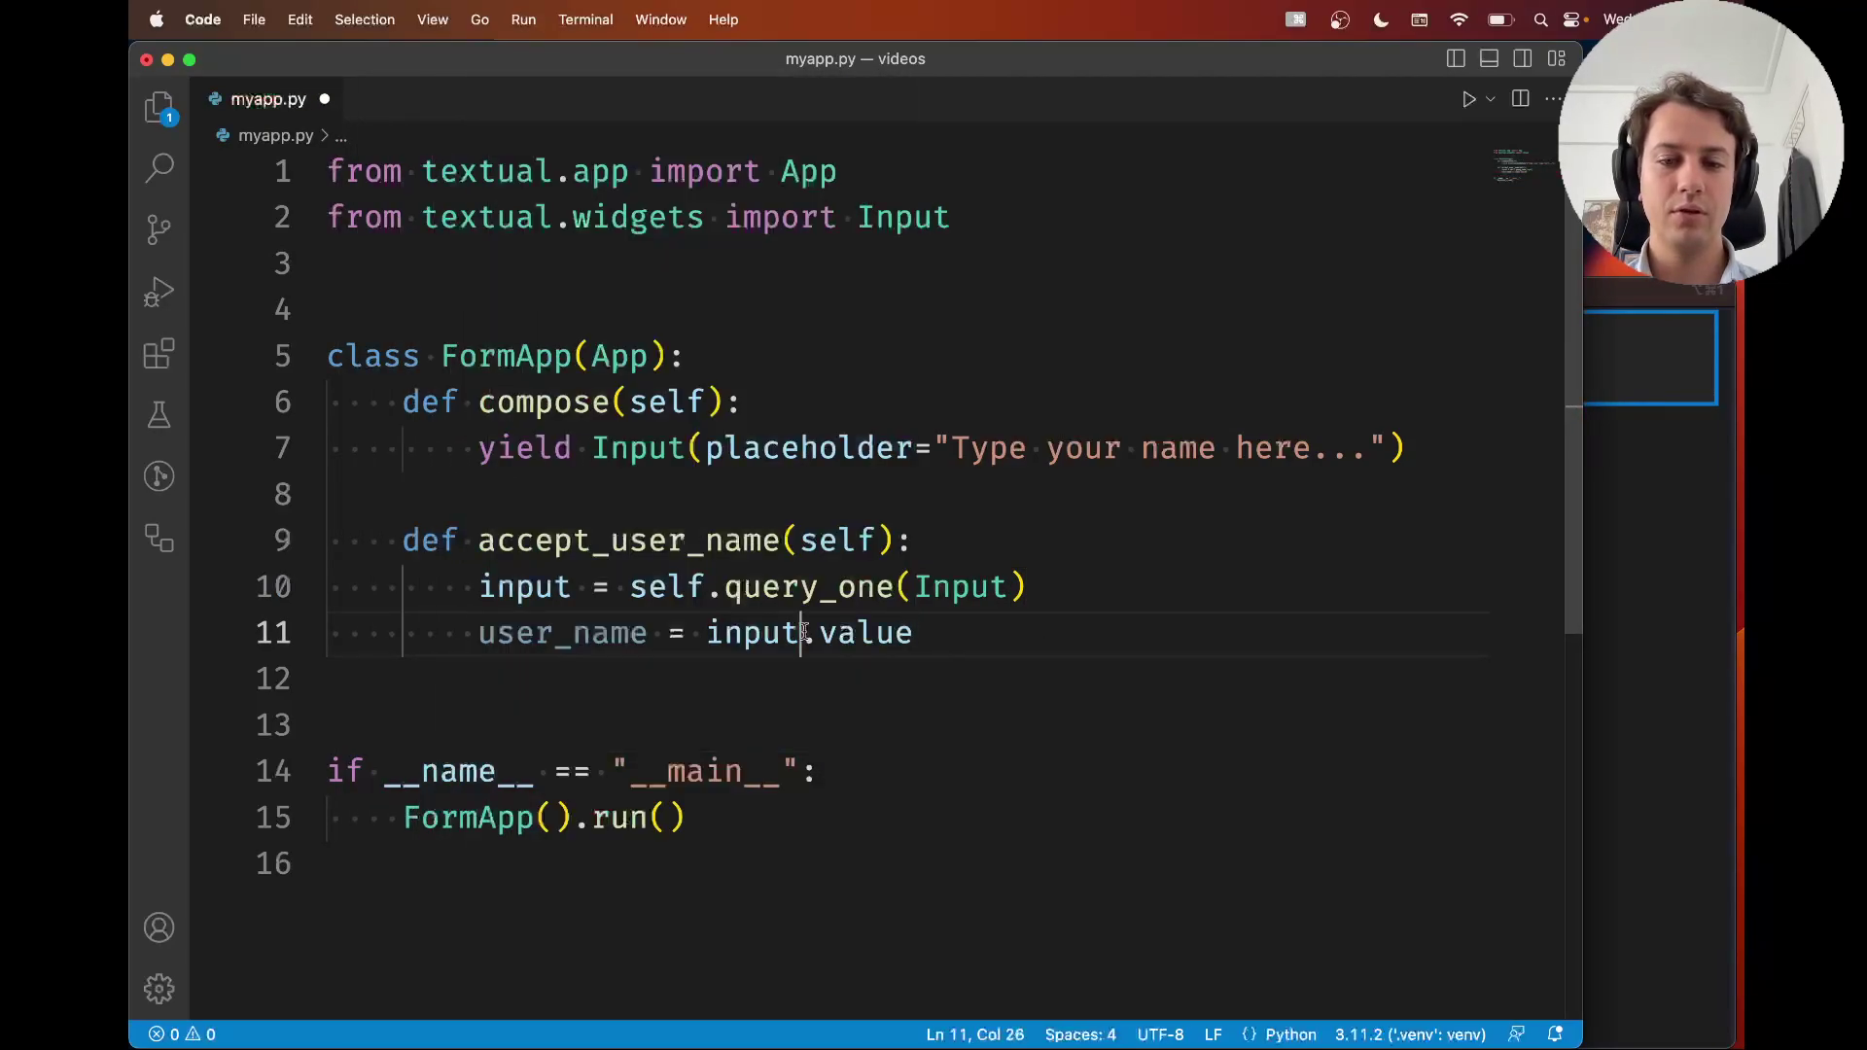
{"action": "double_click", "coordinate": [862, 631]}
{"action": "left_click", "coordinate": [752, 632]}
{"action": "left_click", "coordinate": [927, 632]}
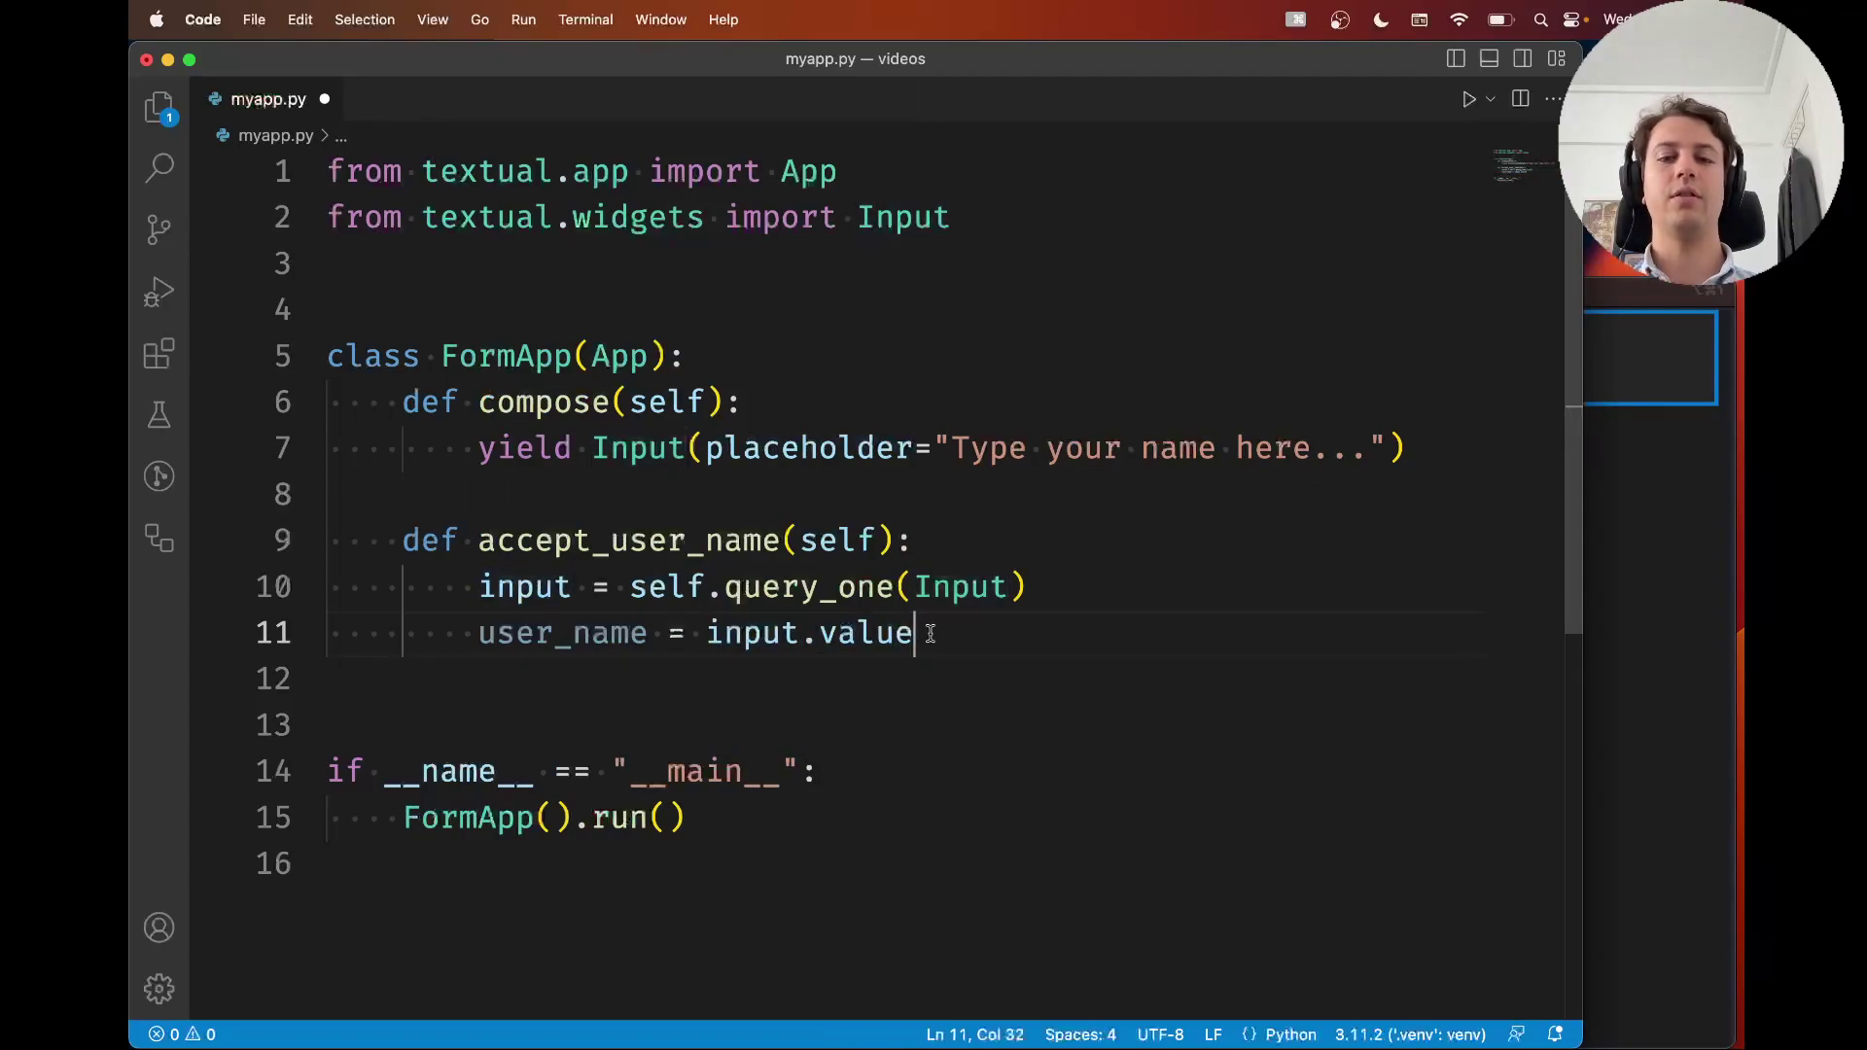
{"action": "key", "text": "Return"}
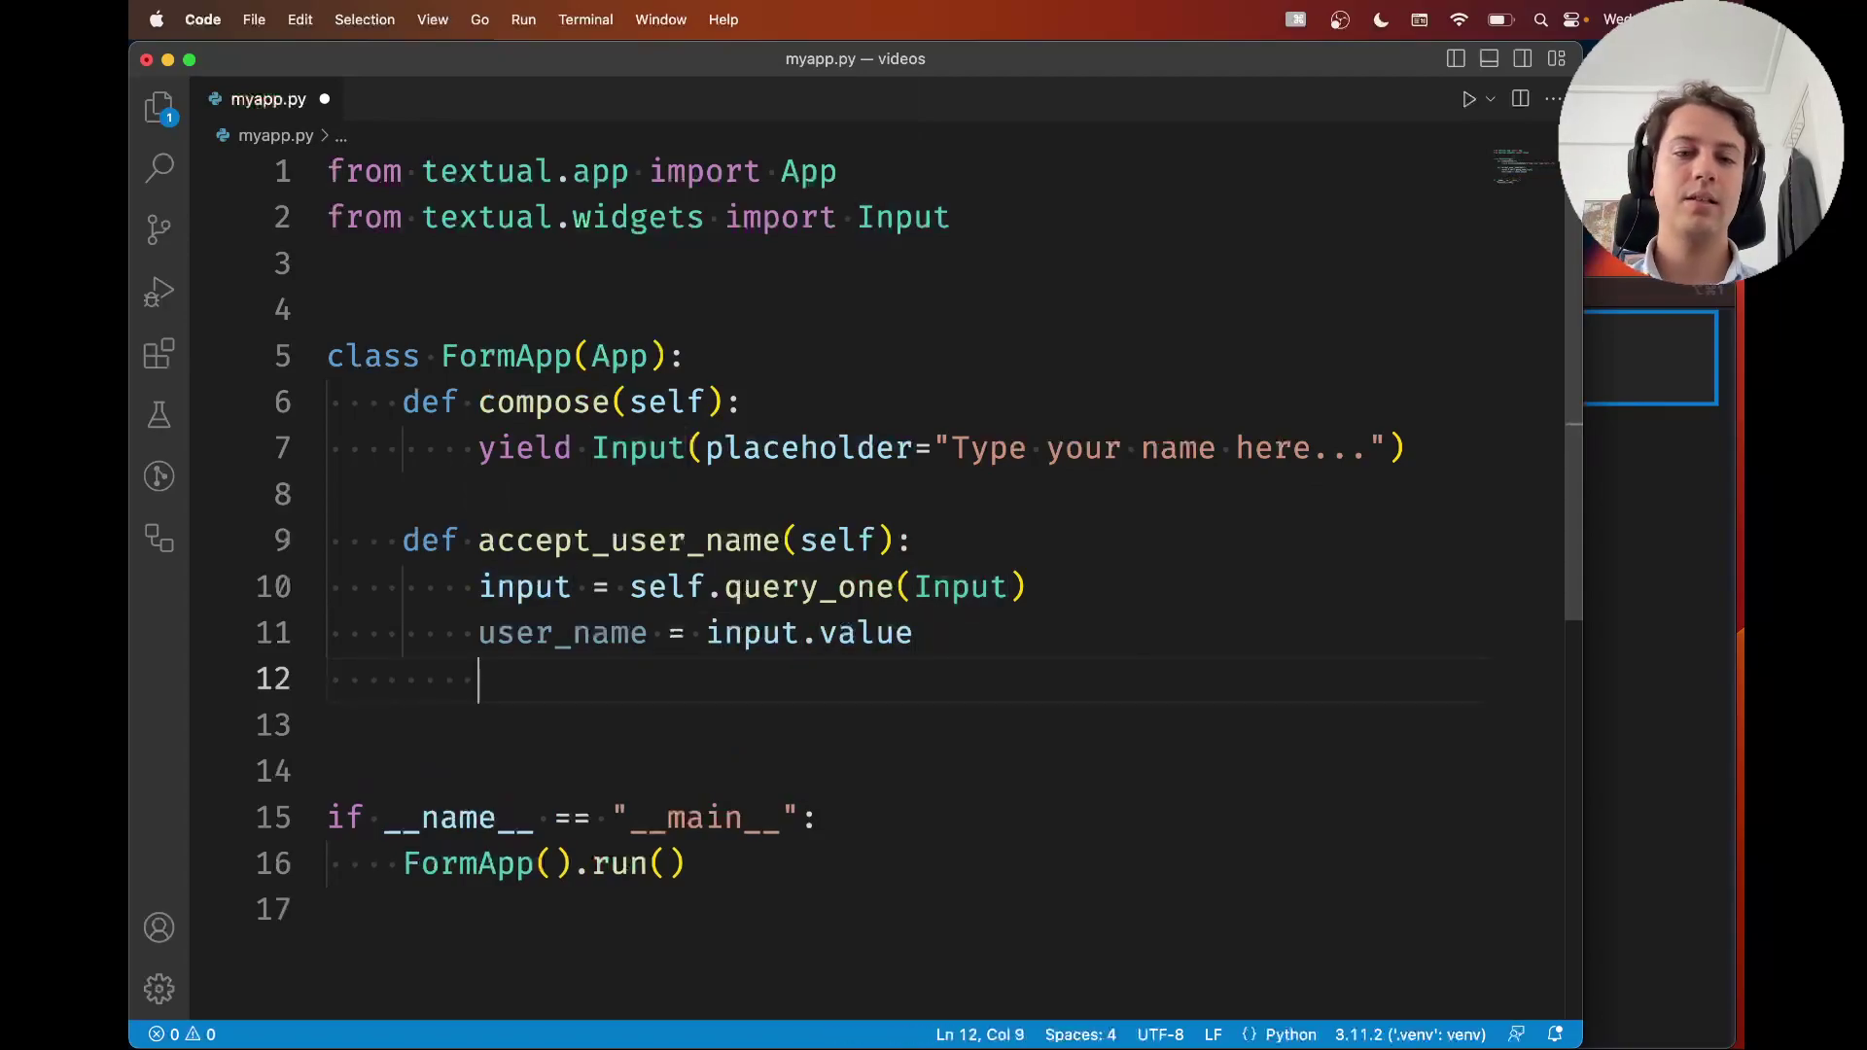
{"action": "type", "text": "self."}
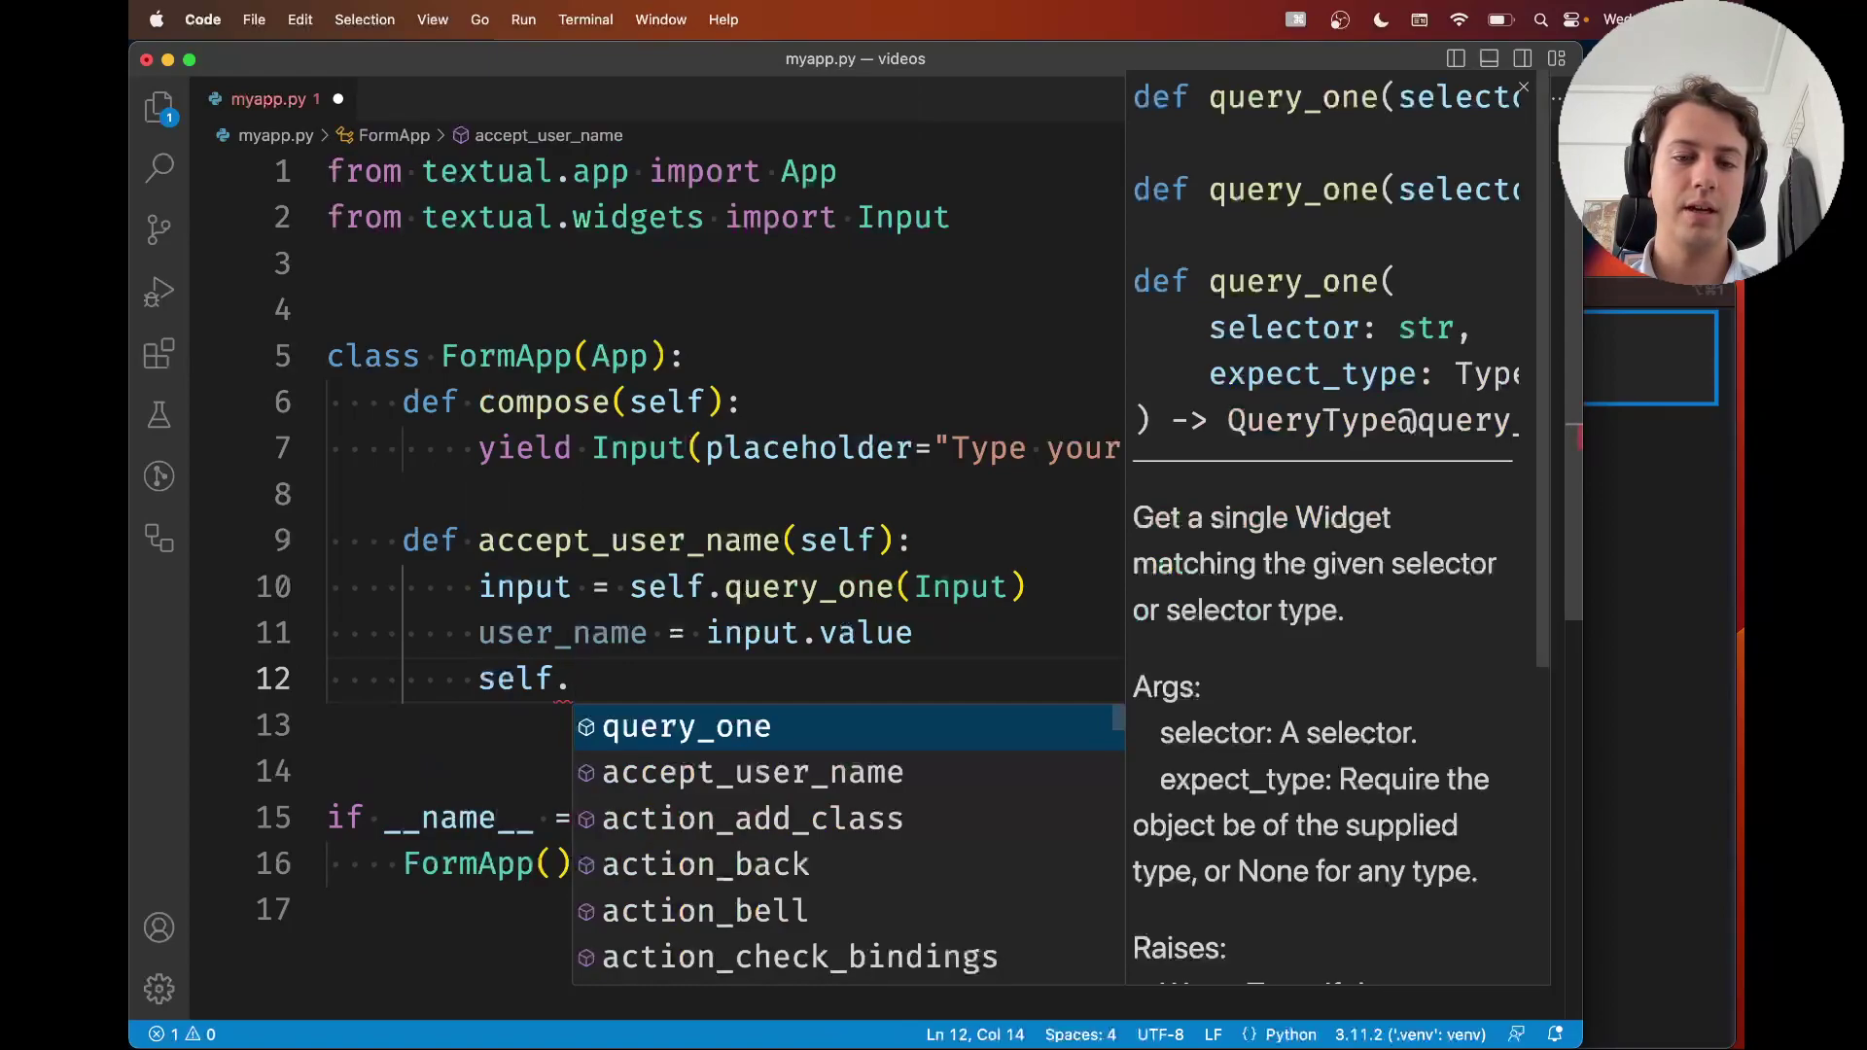
{"action": "type", "text": "moun"}
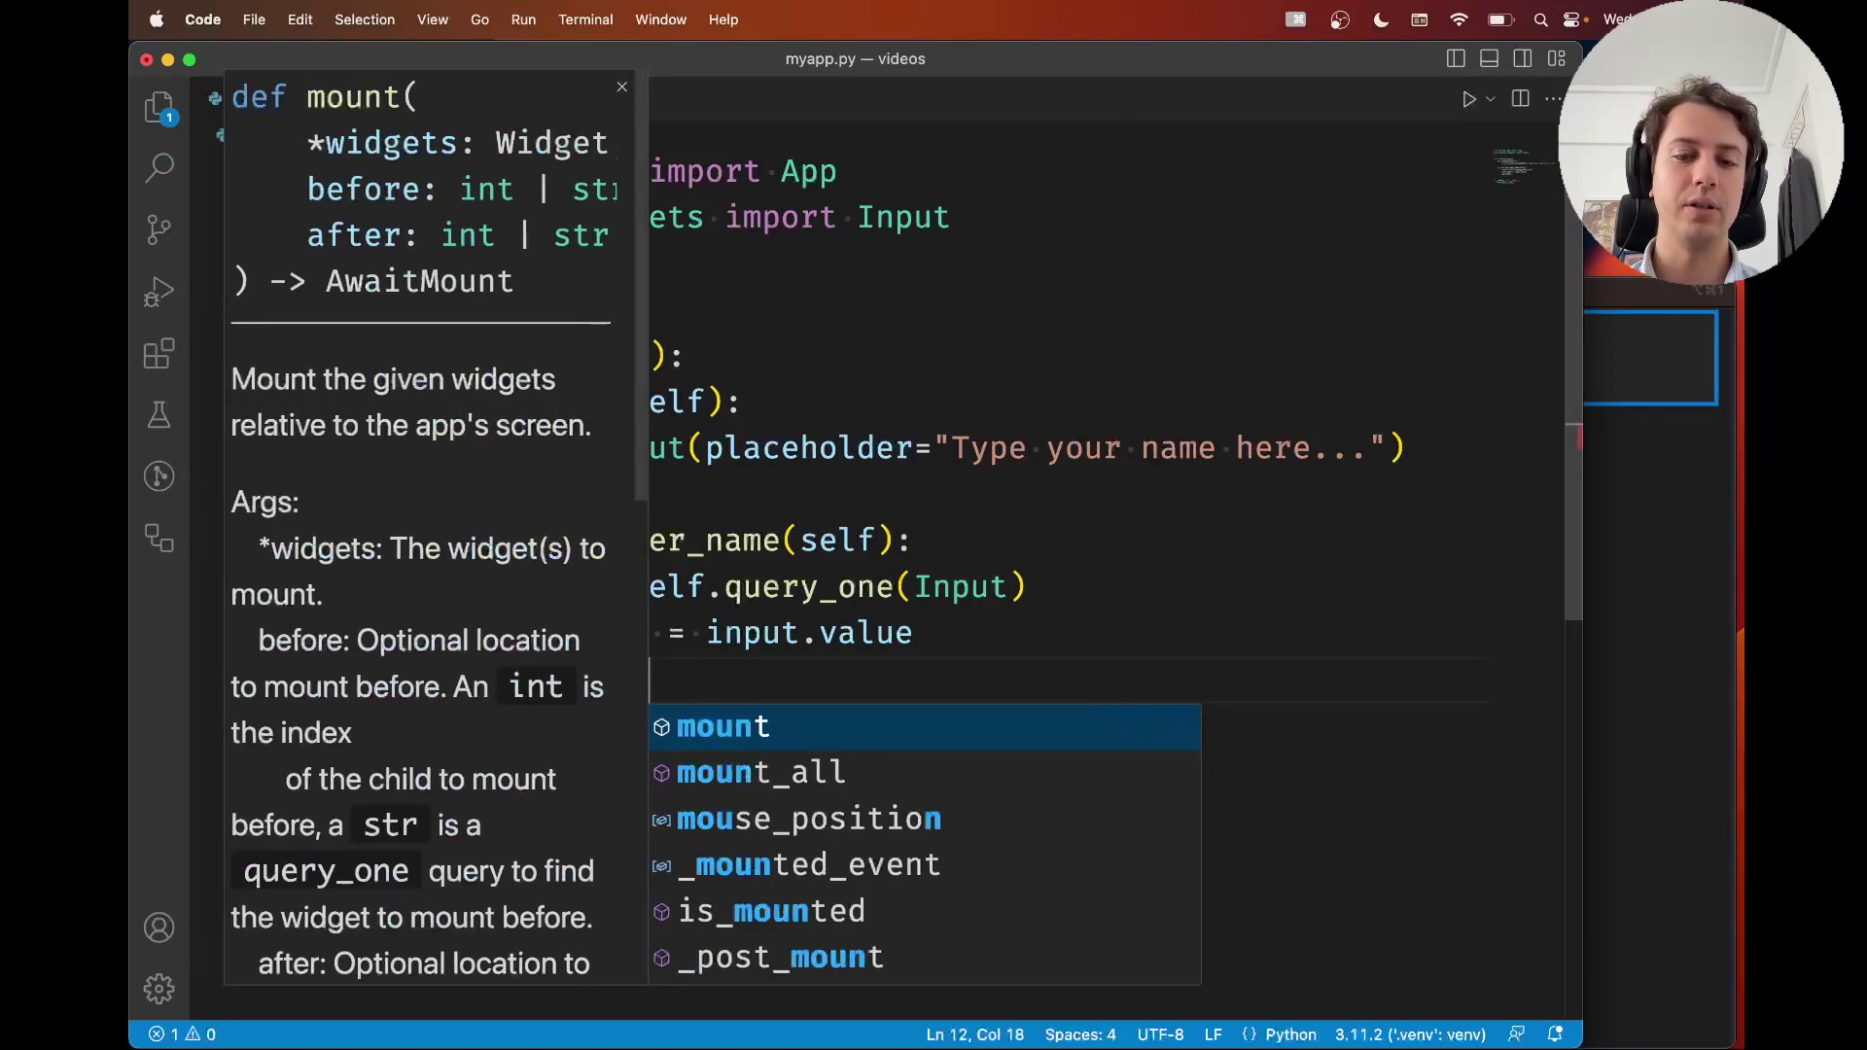
{"action": "type", "text": "t("}
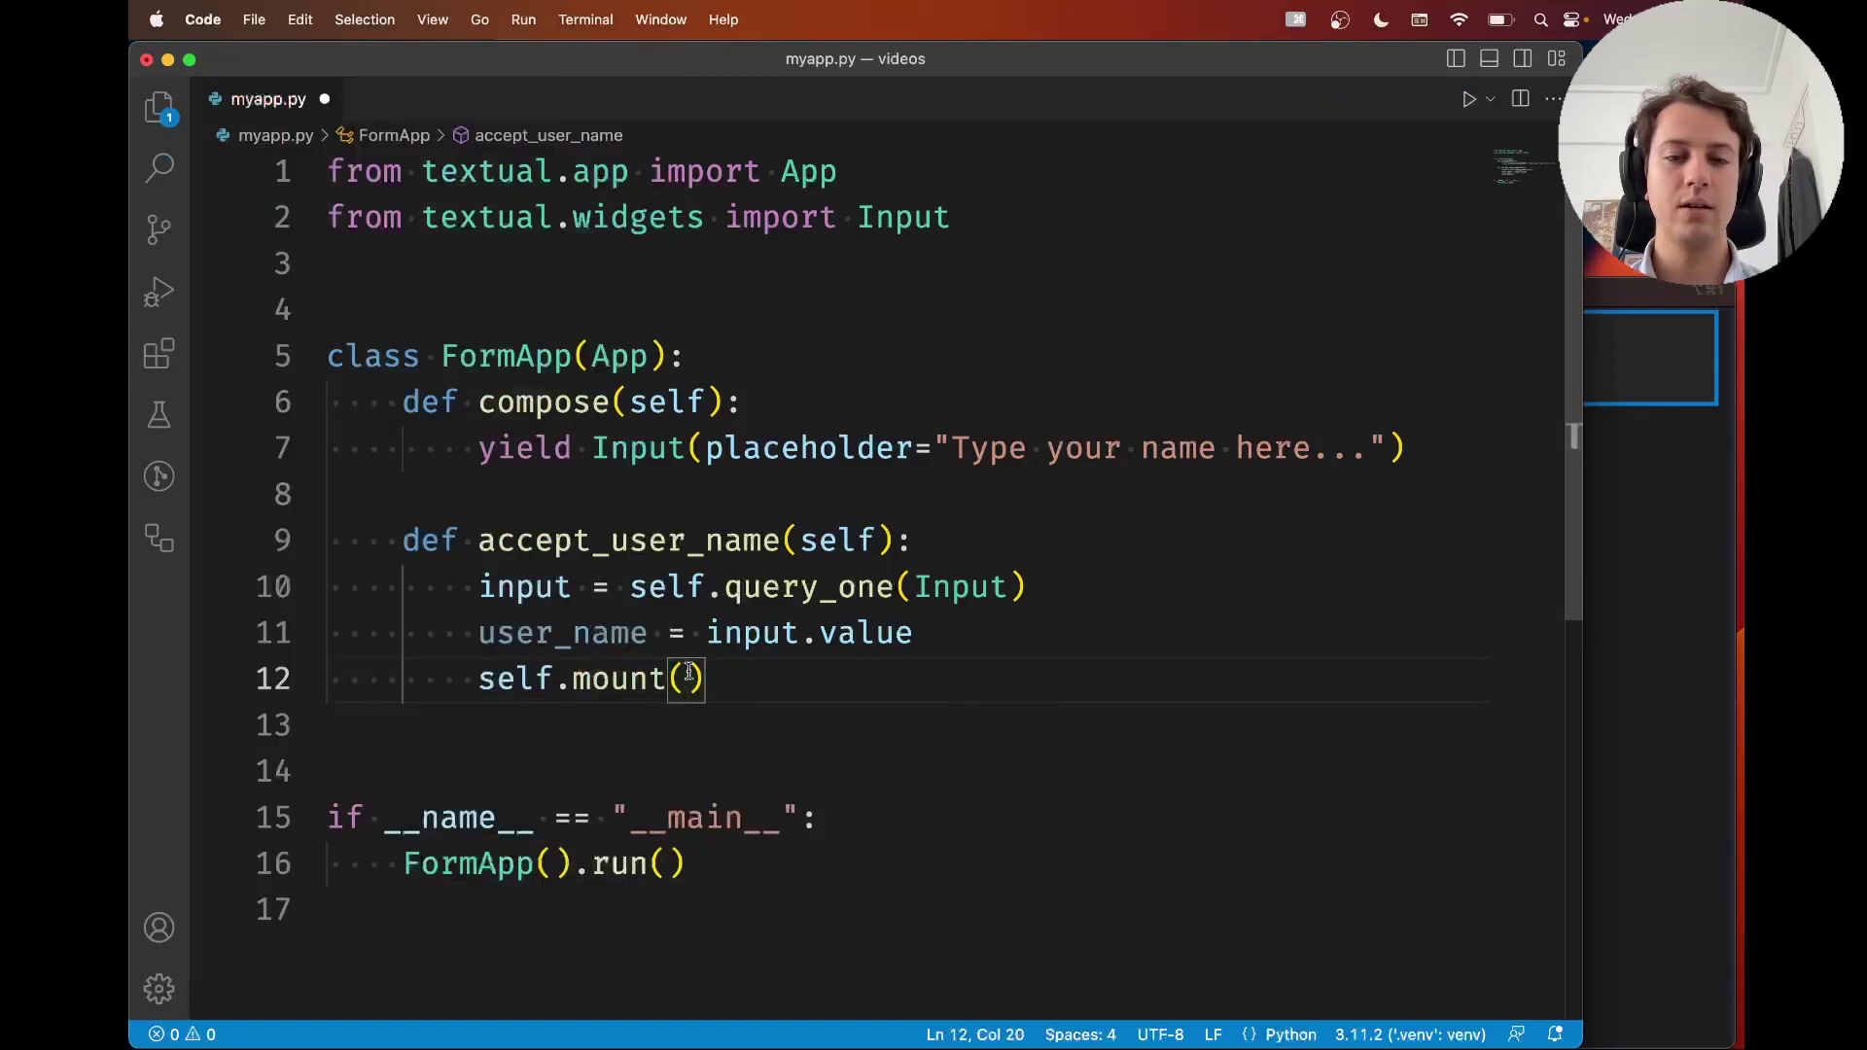
- Import Label, mount Label(user_name), clear input.value, and save
{"action": "left_click", "coordinate": [952, 218]}
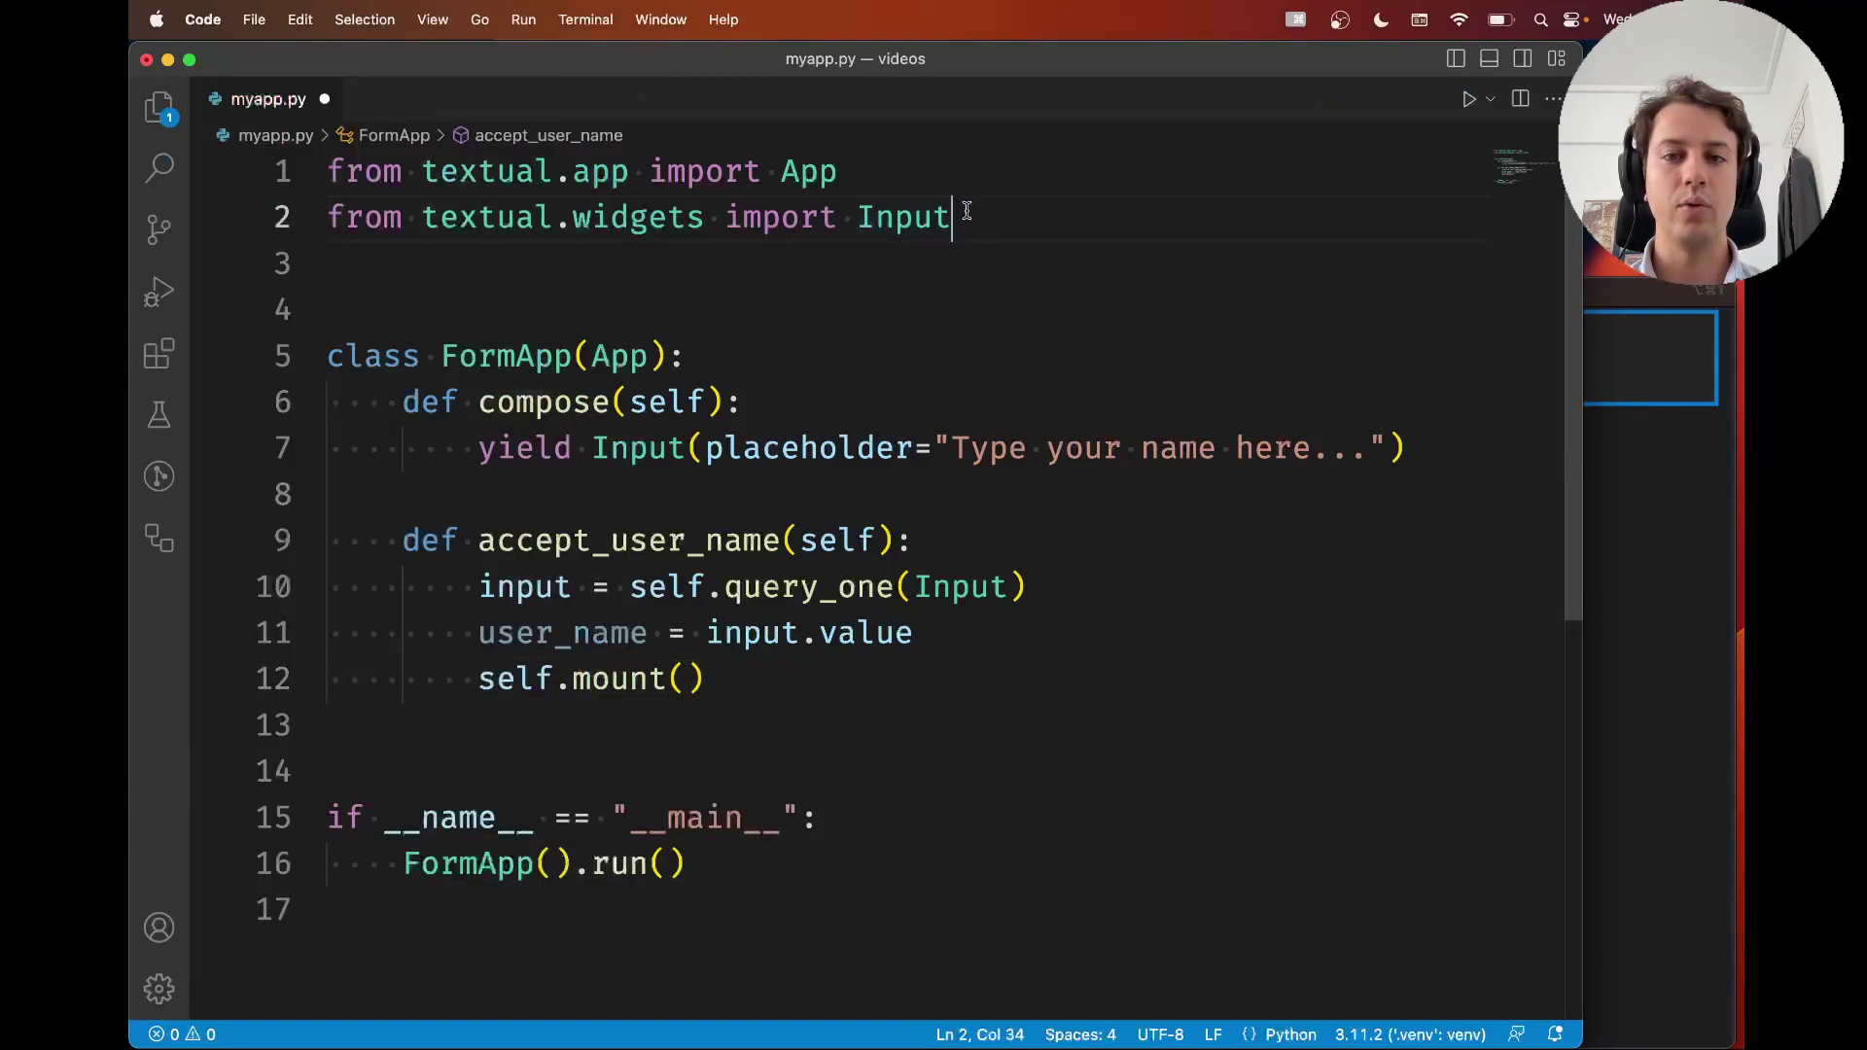
{"action": "type", "text": ", Label"}
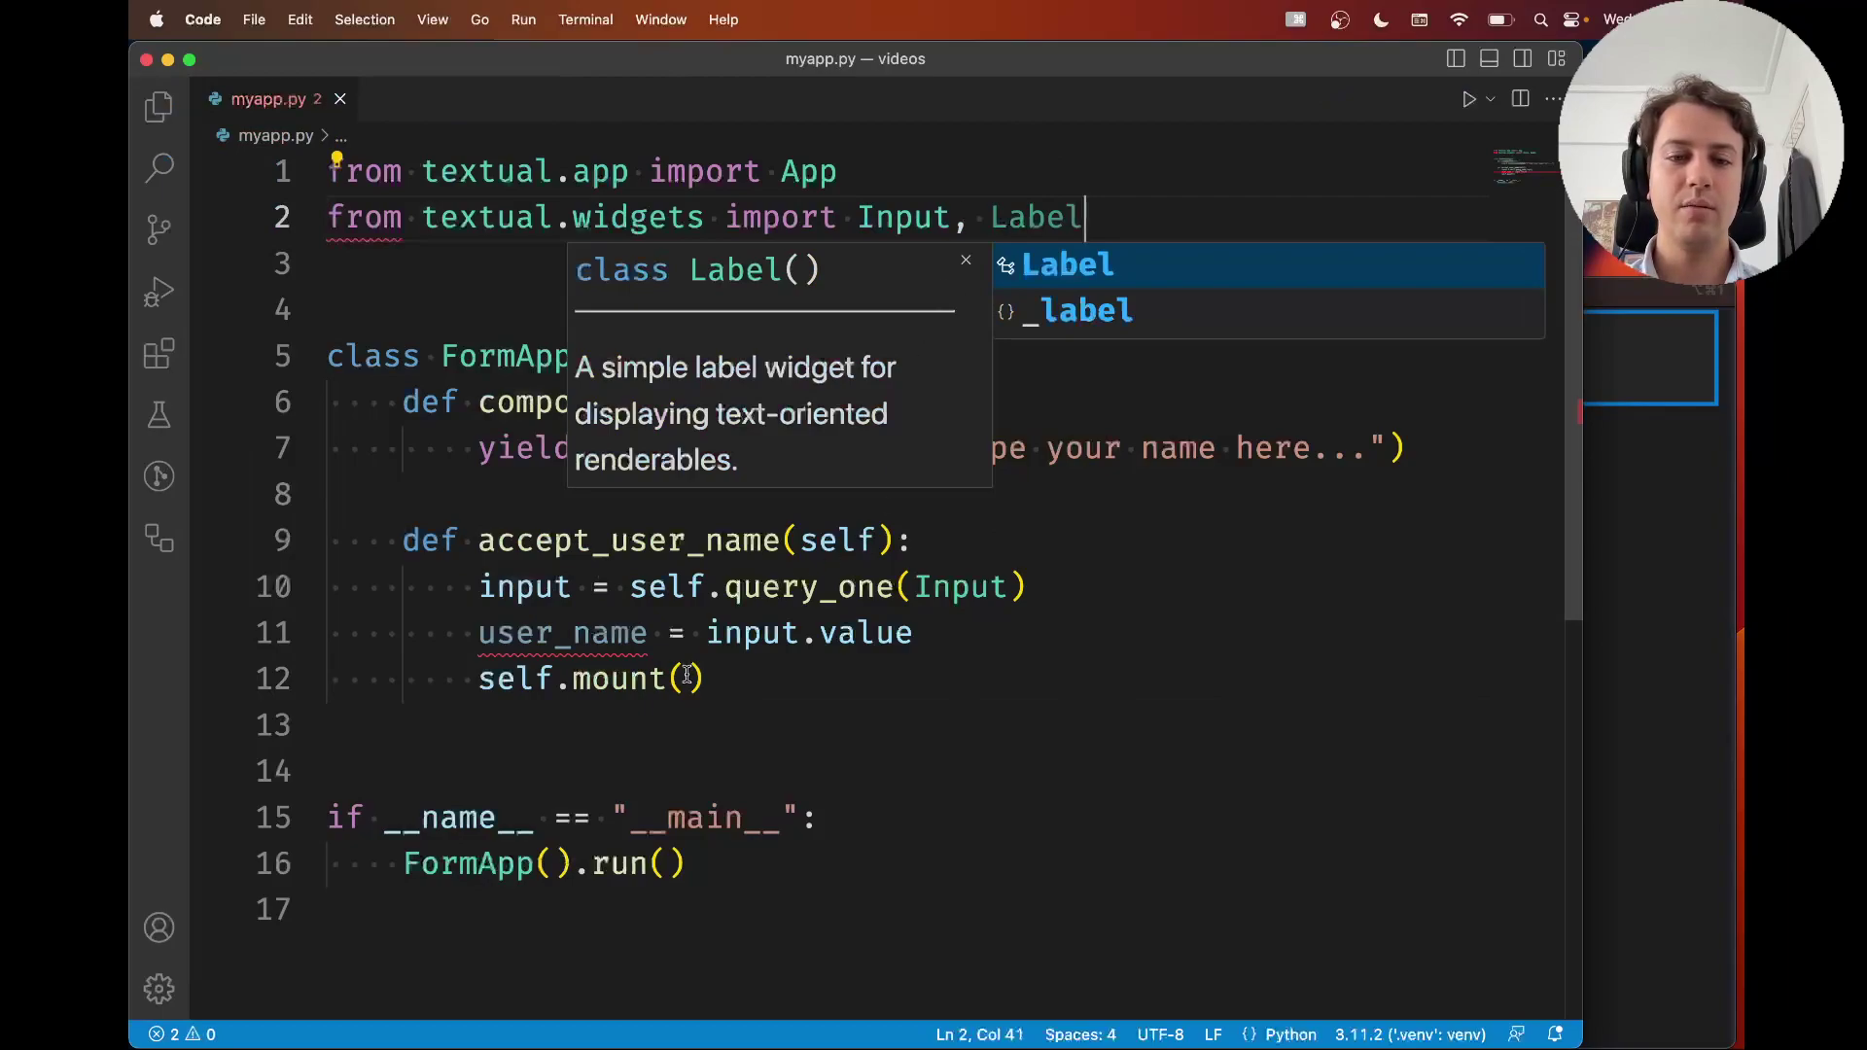
{"action": "left_click", "coordinate": [686, 678]}
{"action": "type", "text": "Label(user_n"}
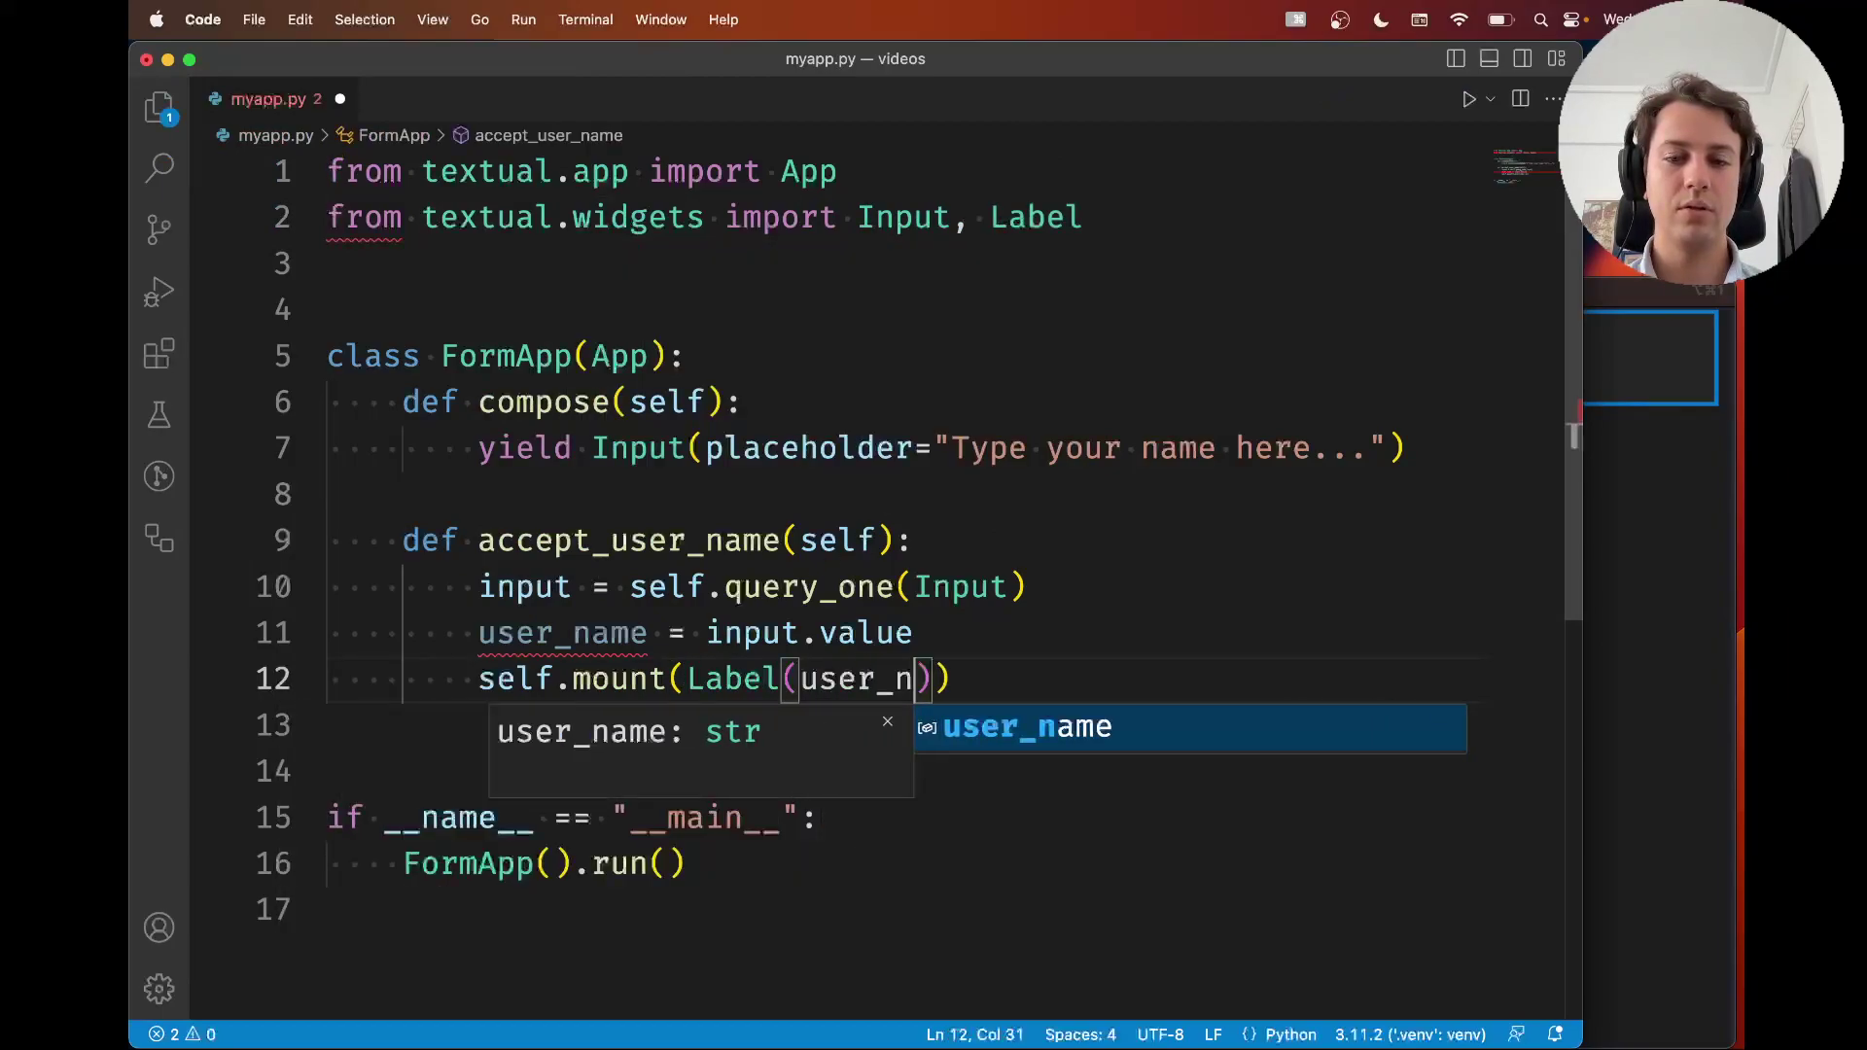
{"action": "type", "text": "ame"}
{"action": "key", "text": "Right"}
{"action": "type", "text": ")"}
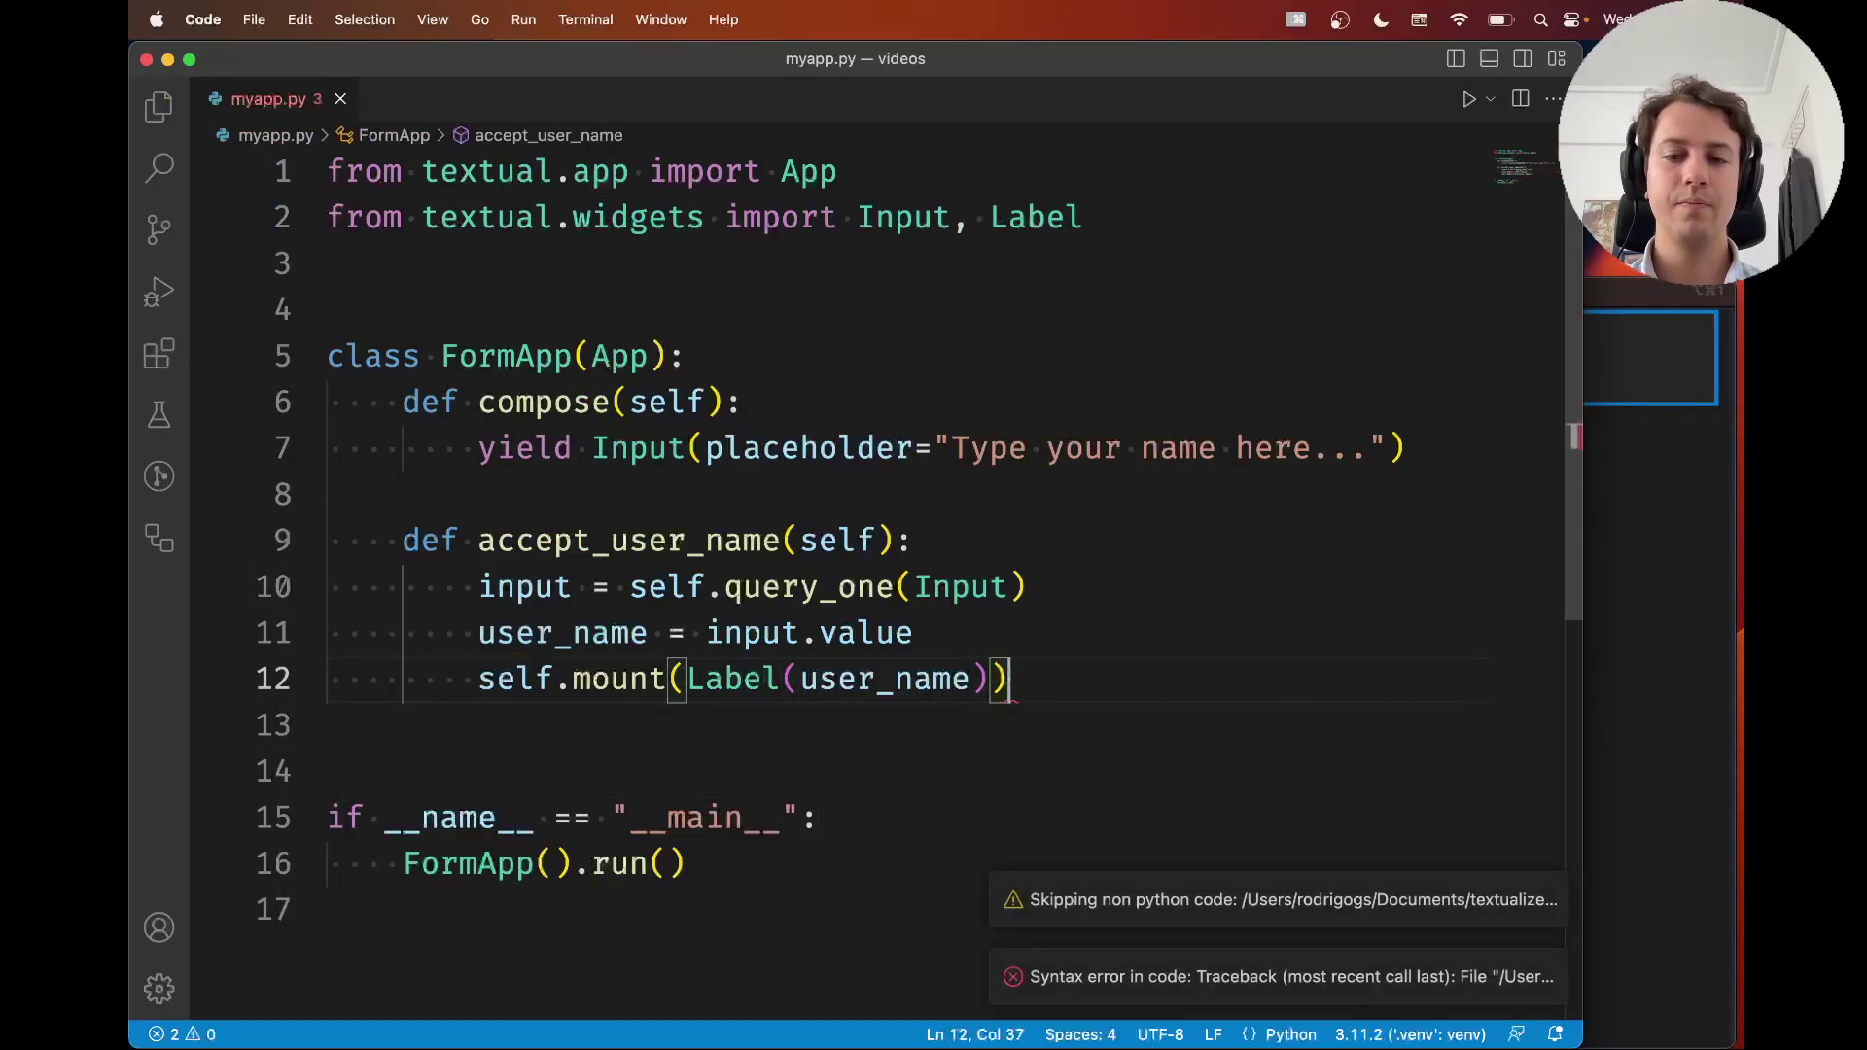
{"action": "key", "text": "Return"}
{"action": "type", "text": "inpu"}
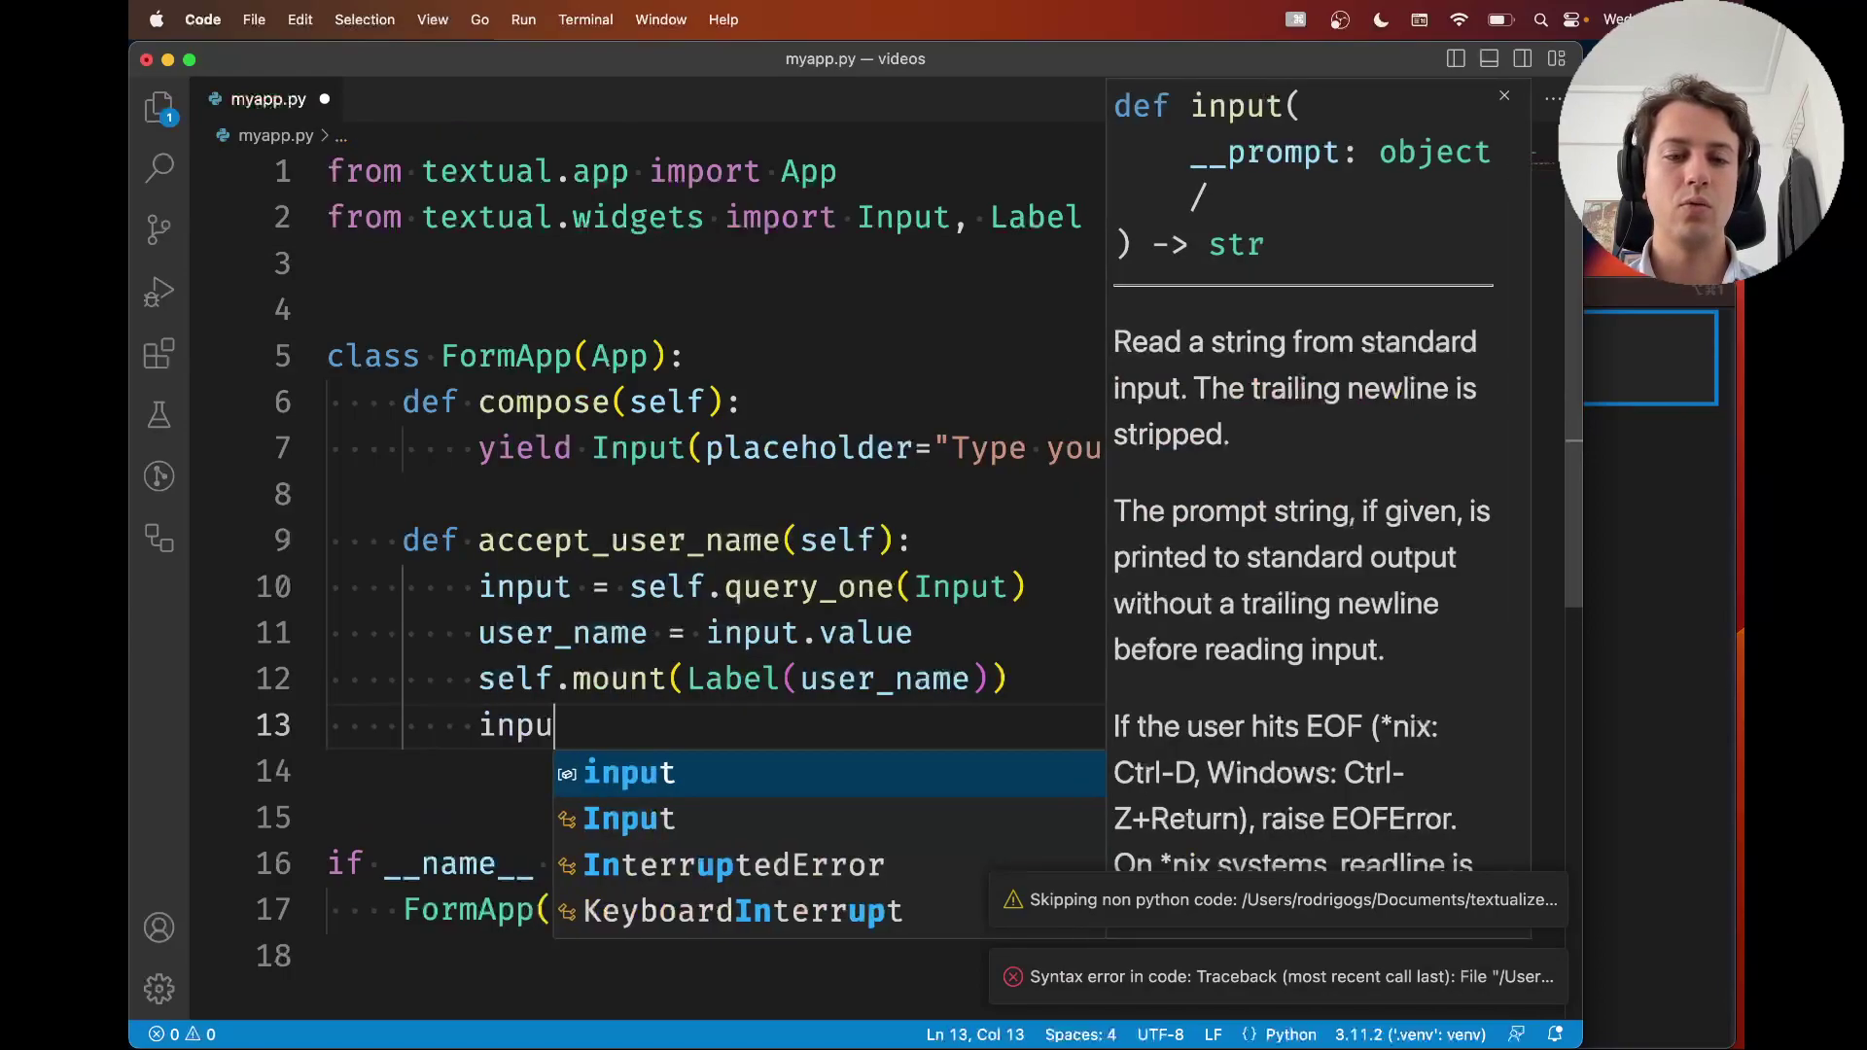
{"action": "type", "text": "t.value = \"\""}
{"action": "key", "text": "ctrl+s"}
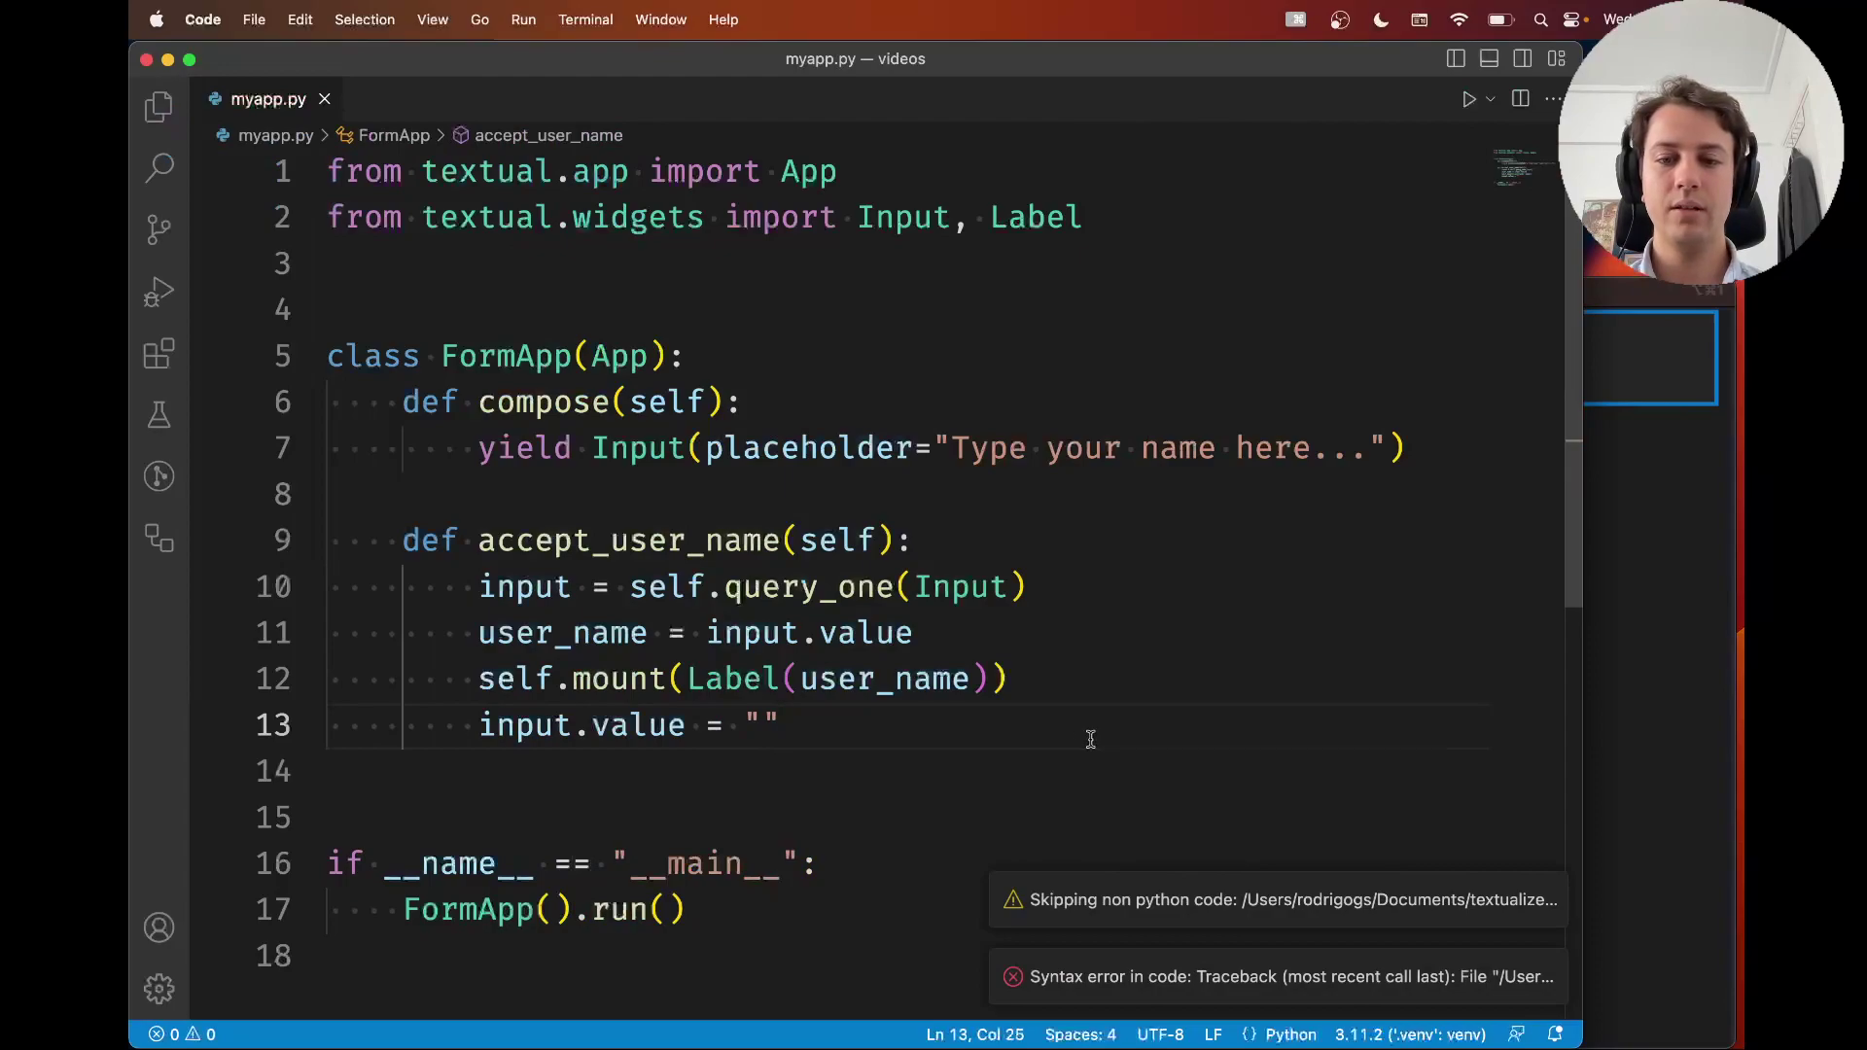
{"action": "left_click", "coordinate": [1048, 632]}
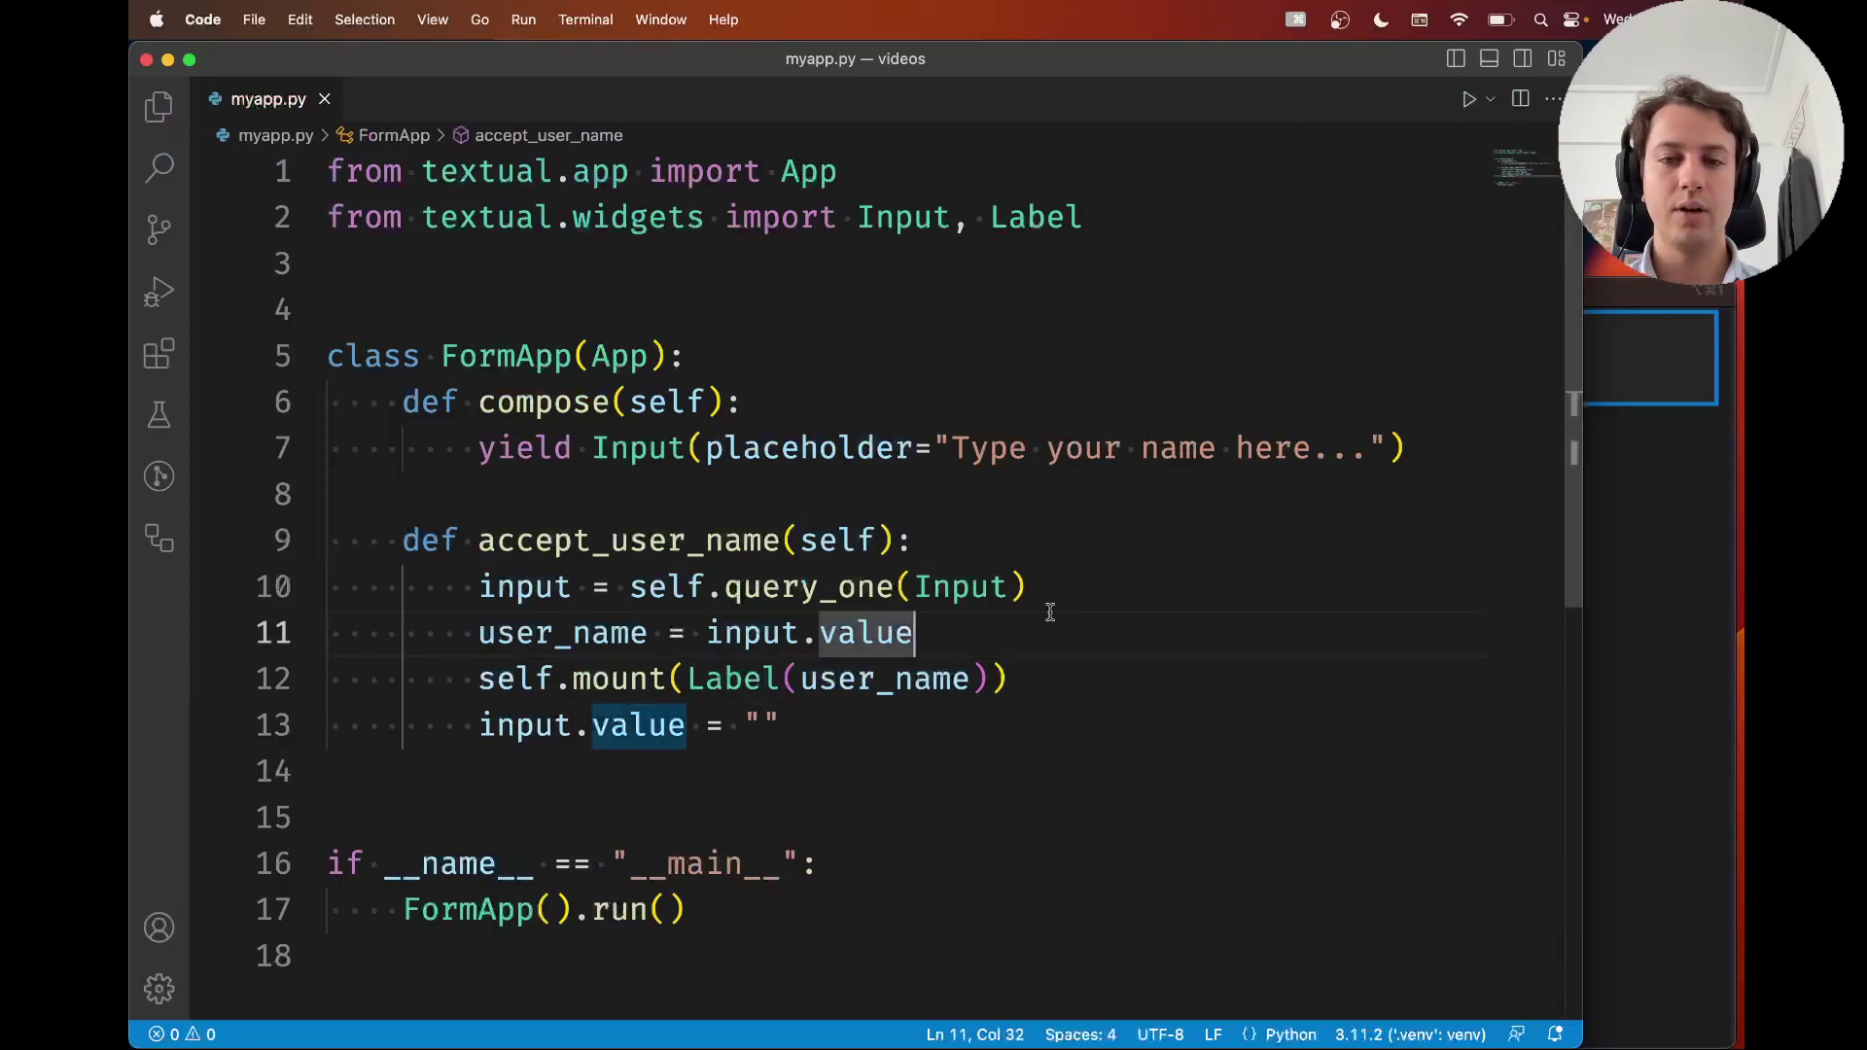
- Relaunch the app, see that submitting 'Rodrigo' adds no label, then quit with Ctrl+C
{"action": "key", "text": "super+Tab"}
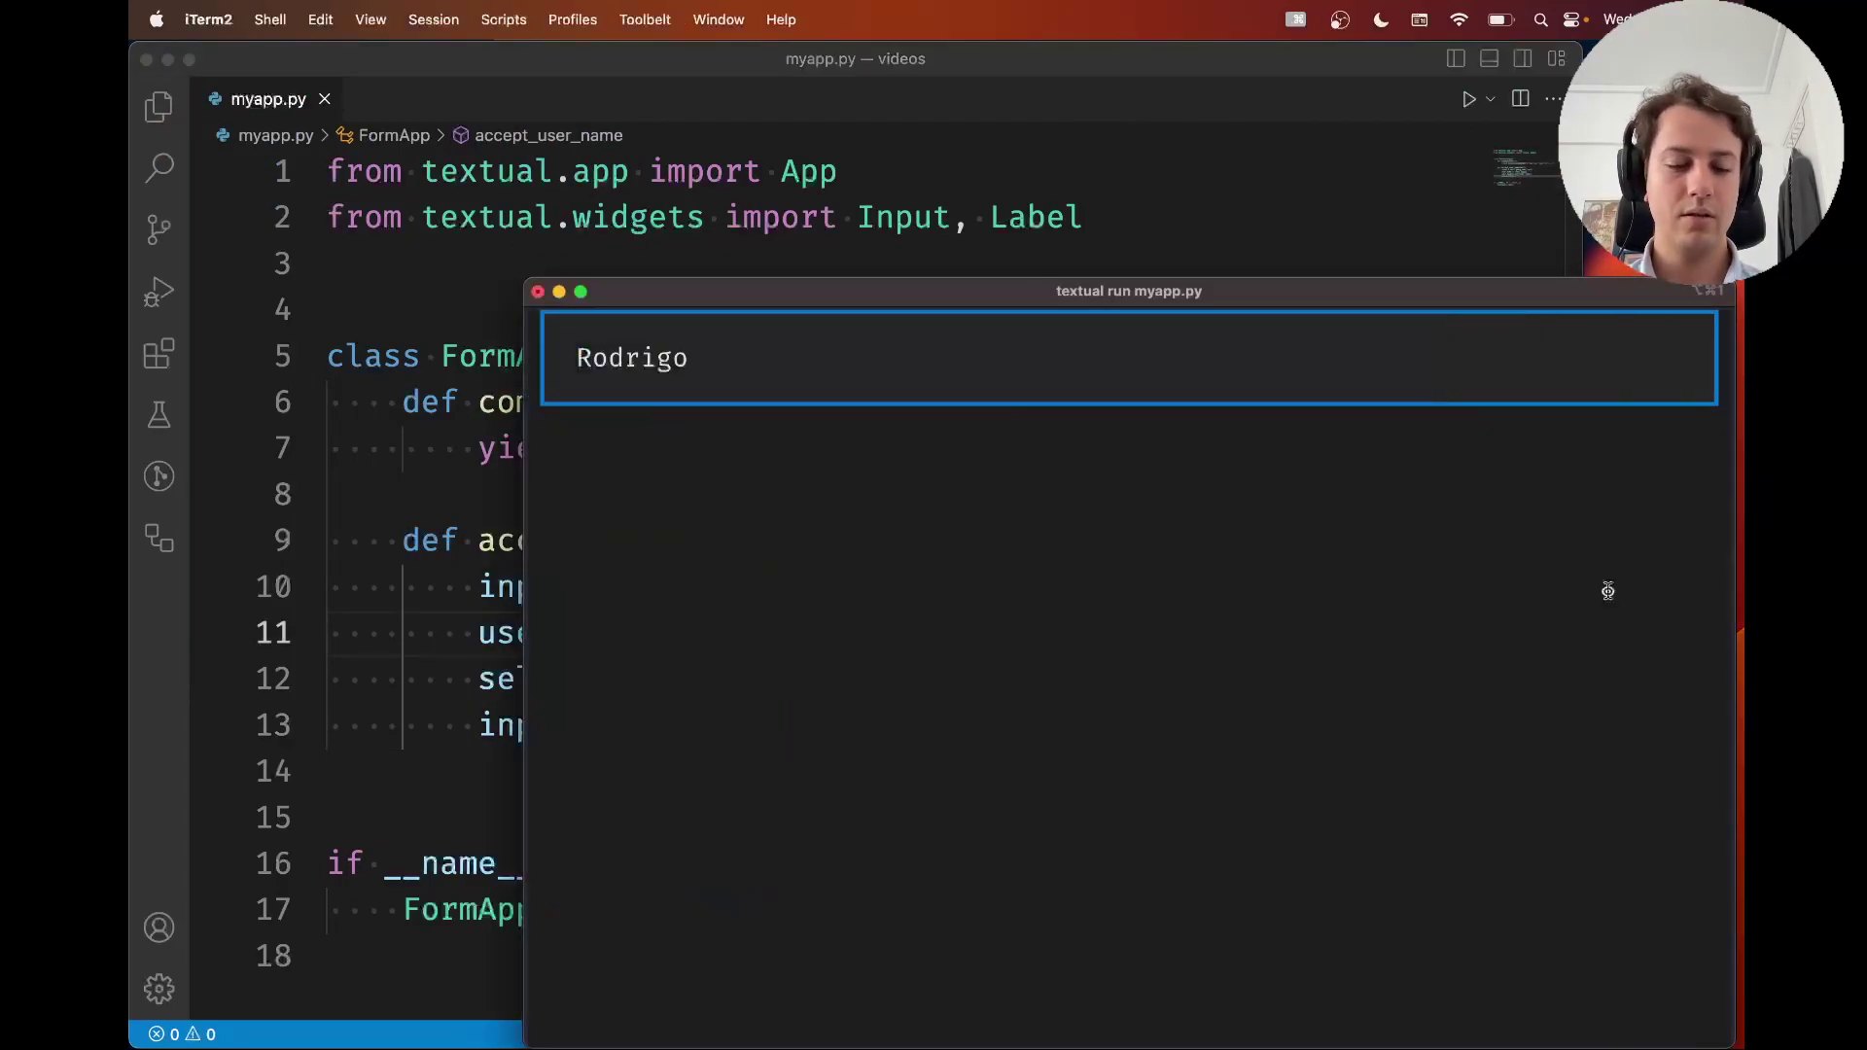
{"action": "key", "text": "ctrl+c"}
{"action": "key", "text": "Up"}
{"action": "key", "text": "Return"}
{"action": "type", "text": "R"}
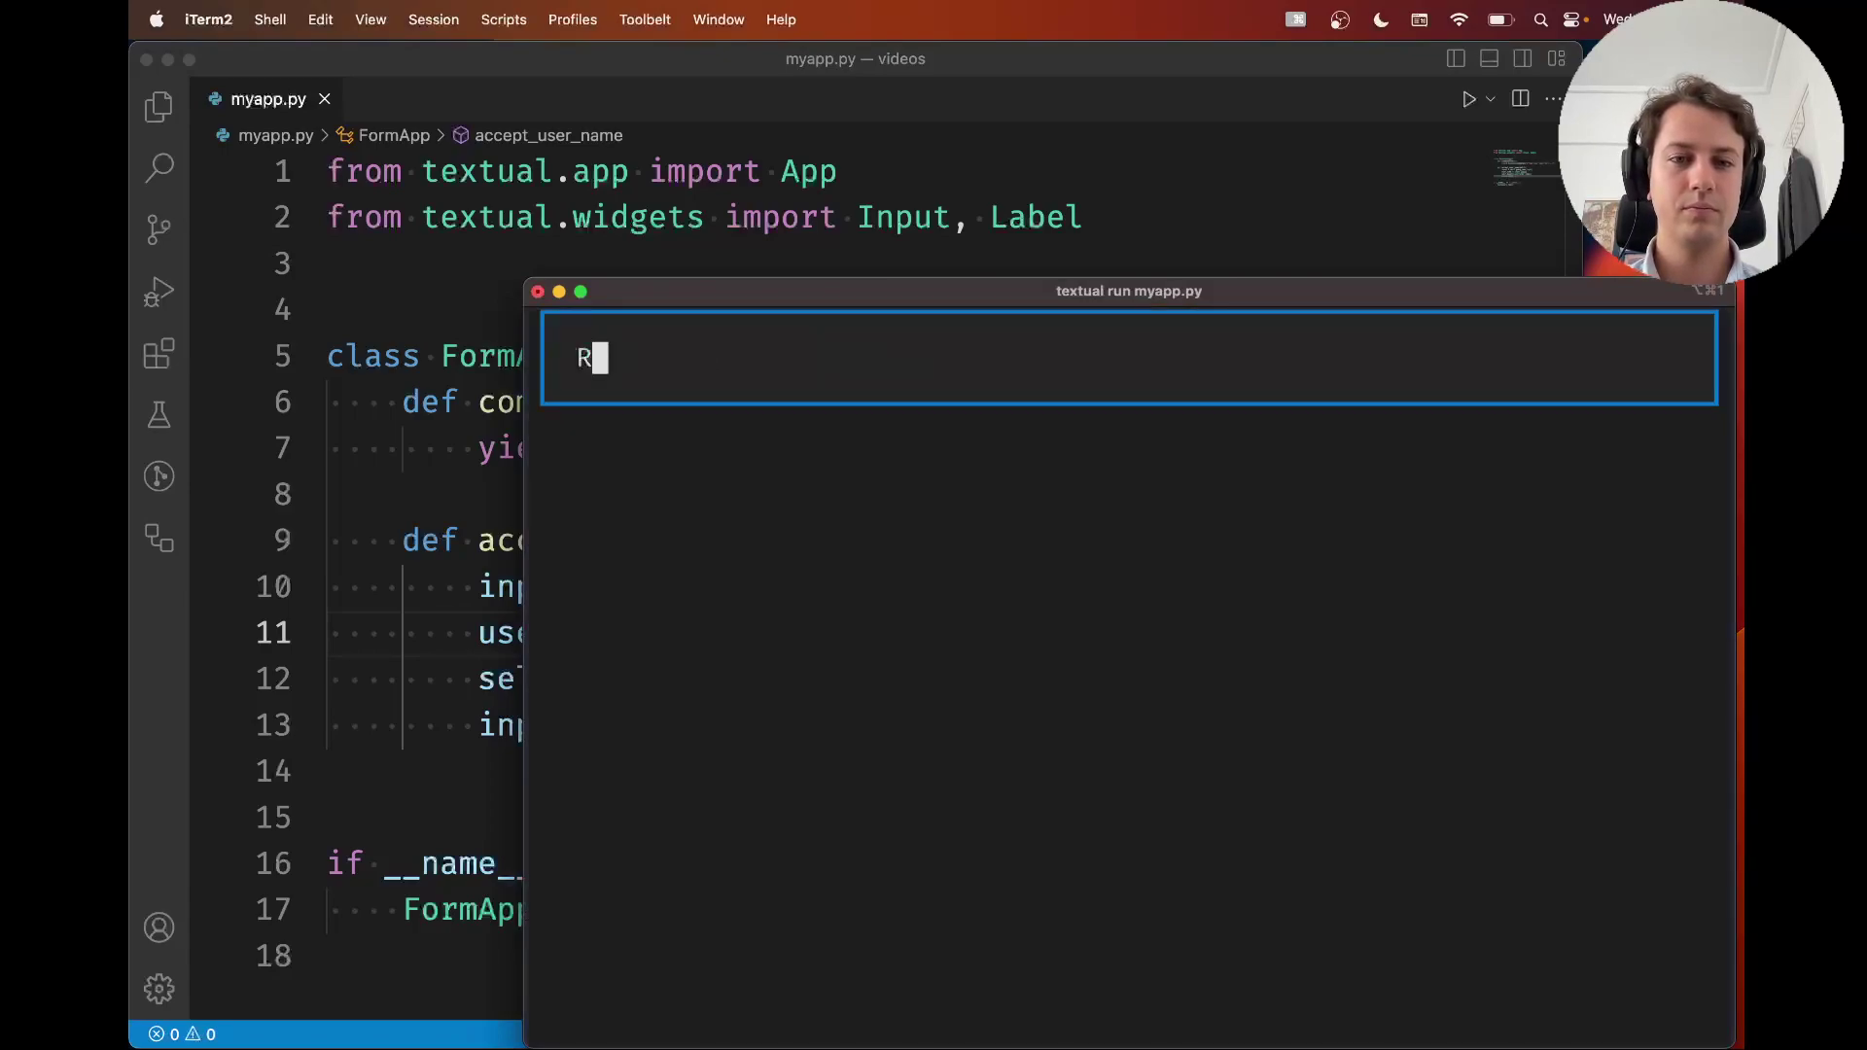
{"action": "type", "text": "odrigo"}
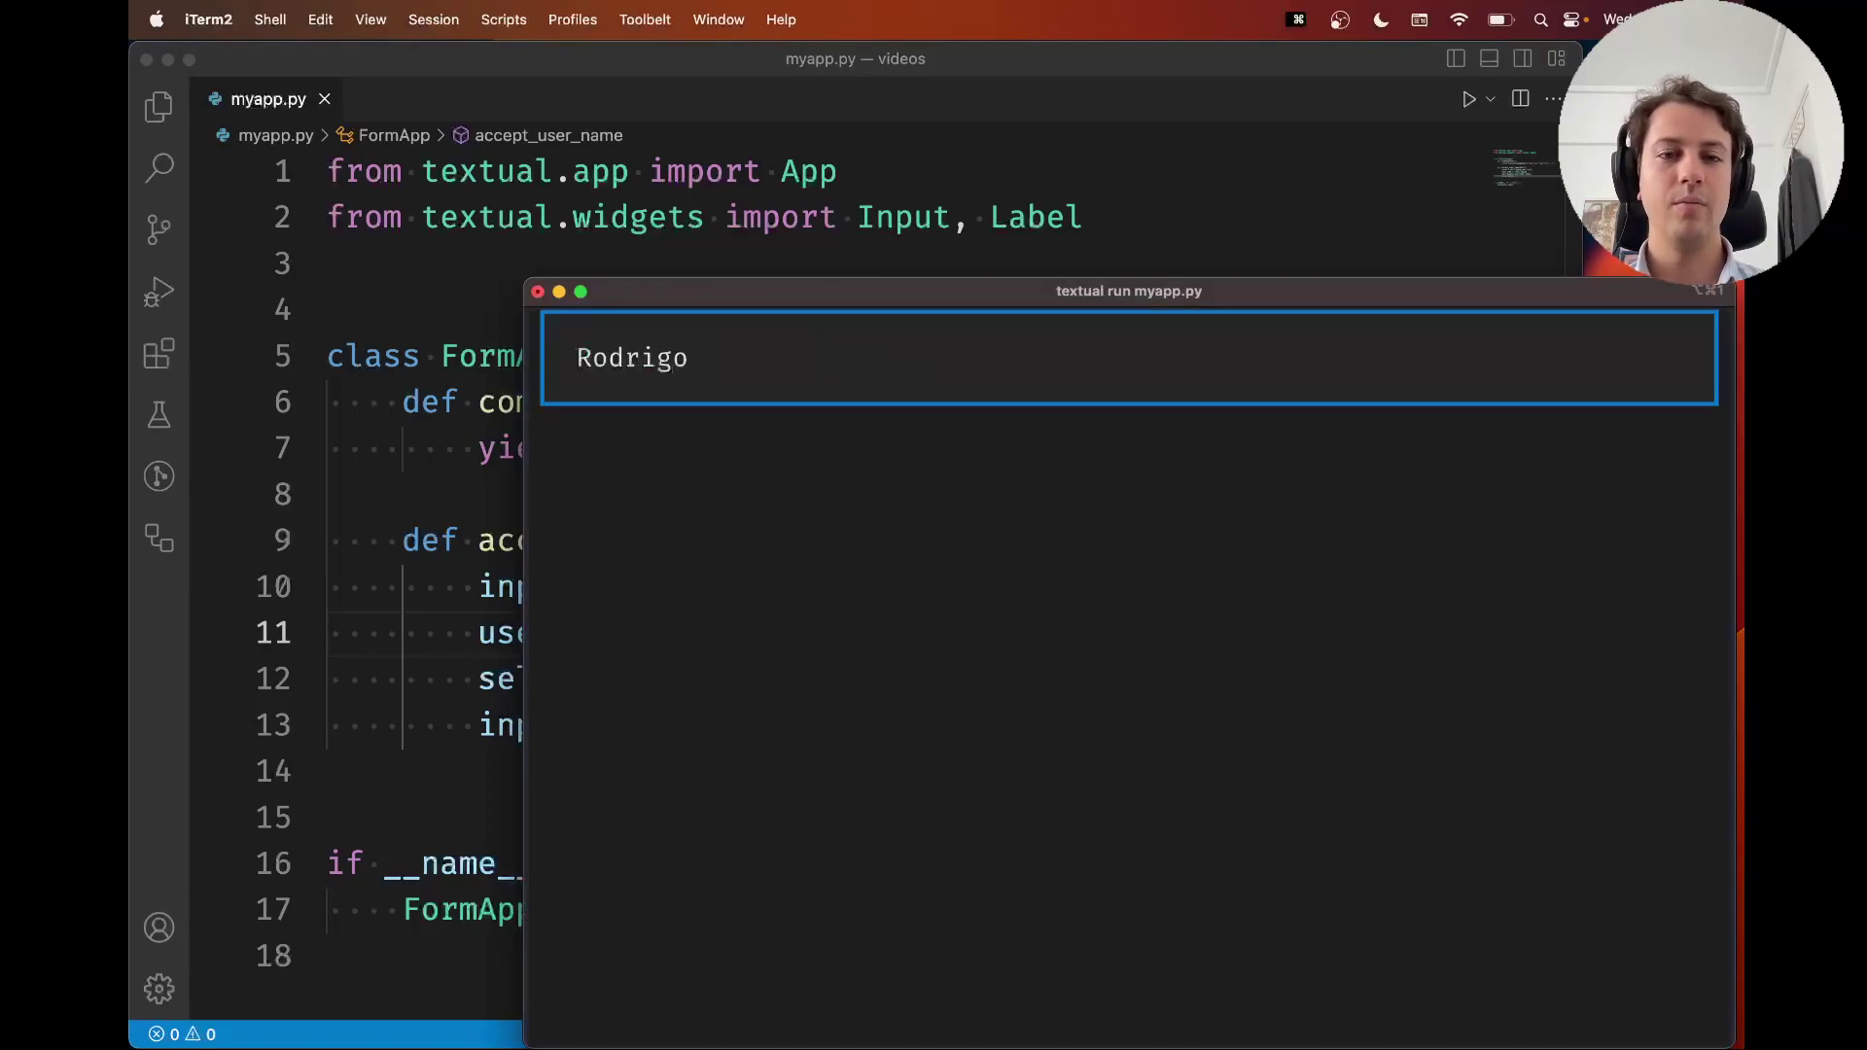
{"action": "key", "text": "Return"}
{"action": "key", "text": "Return"}
{"action": "key", "text": "Return"}
{"action": "key", "text": "Return"}
{"action": "key", "text": "Return"}
{"action": "key", "text": "Return"}
{"action": "key", "text": "Return"}
{"action": "key", "text": "Return"}
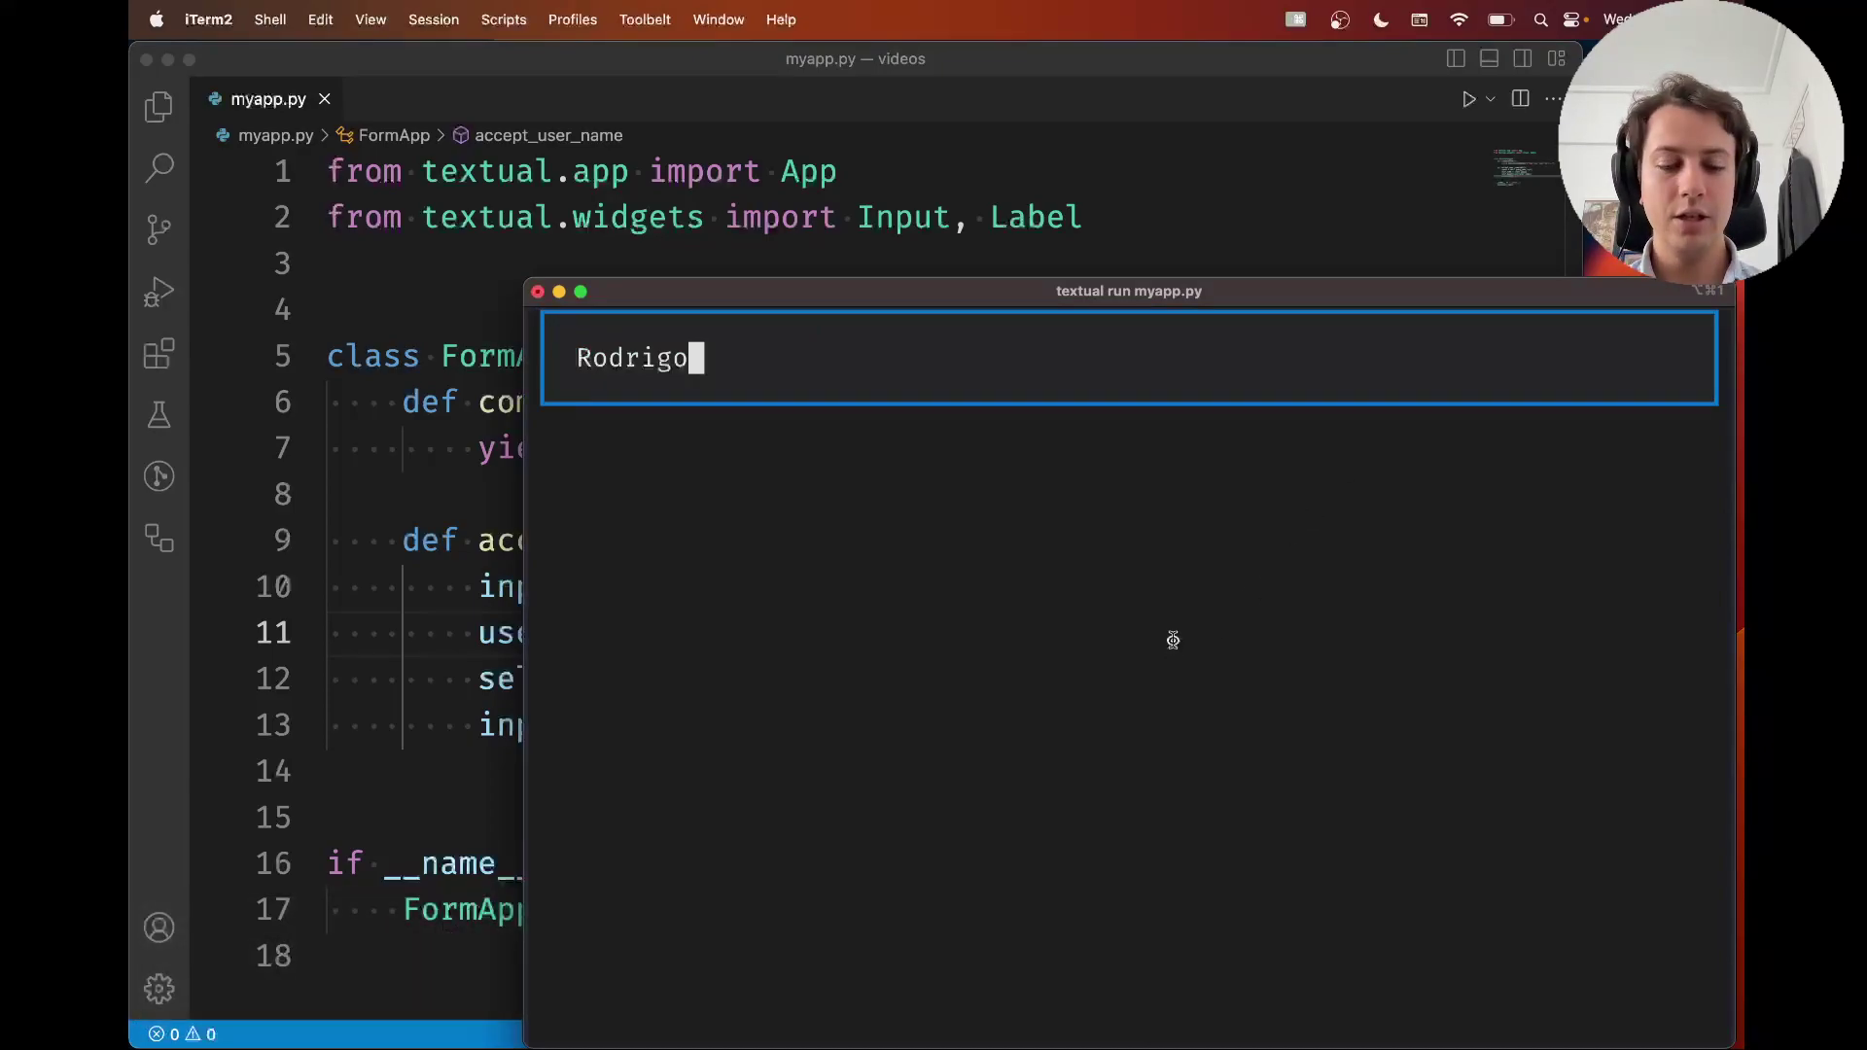
{"action": "key", "text": "ctrl+c"}
{"action": "key", "text": "super+Tab"}
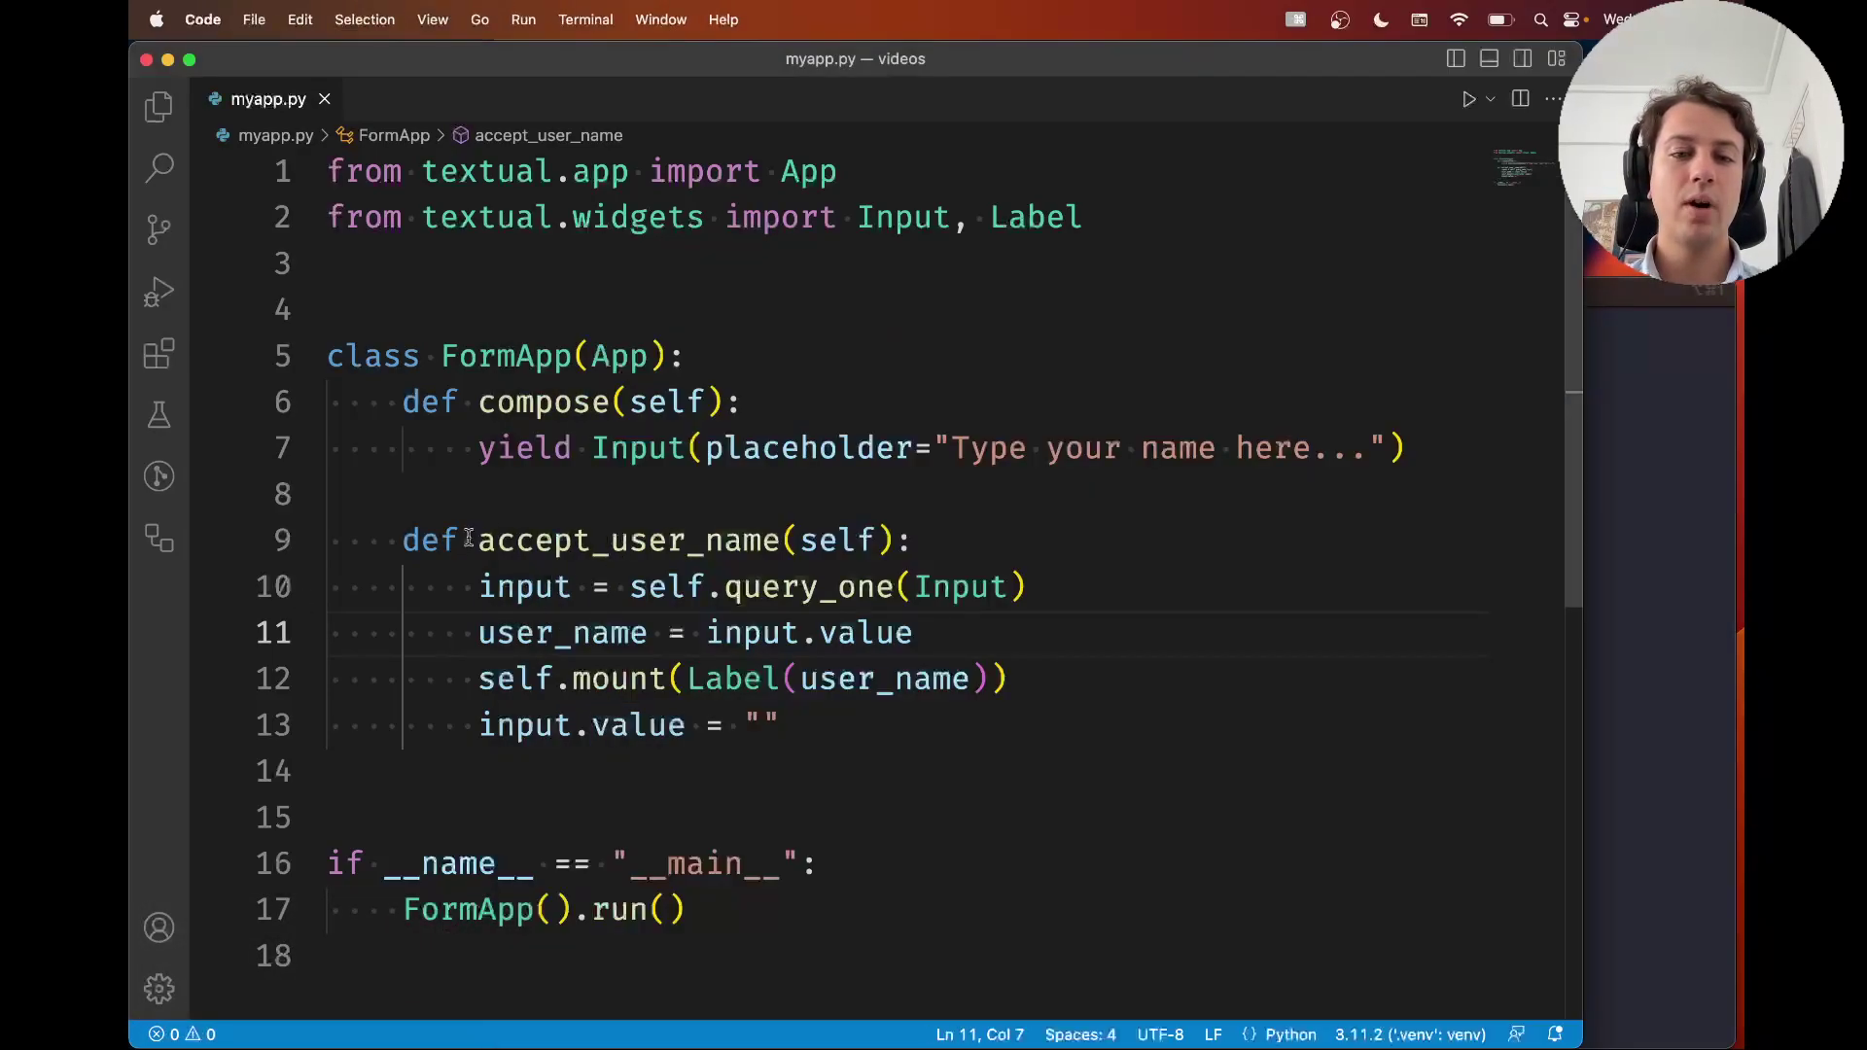
{"action": "left_click_drag", "start_coordinate": [476, 539], "coordinate": [950, 536]}
{"action": "left_click", "coordinate": [970, 535]}
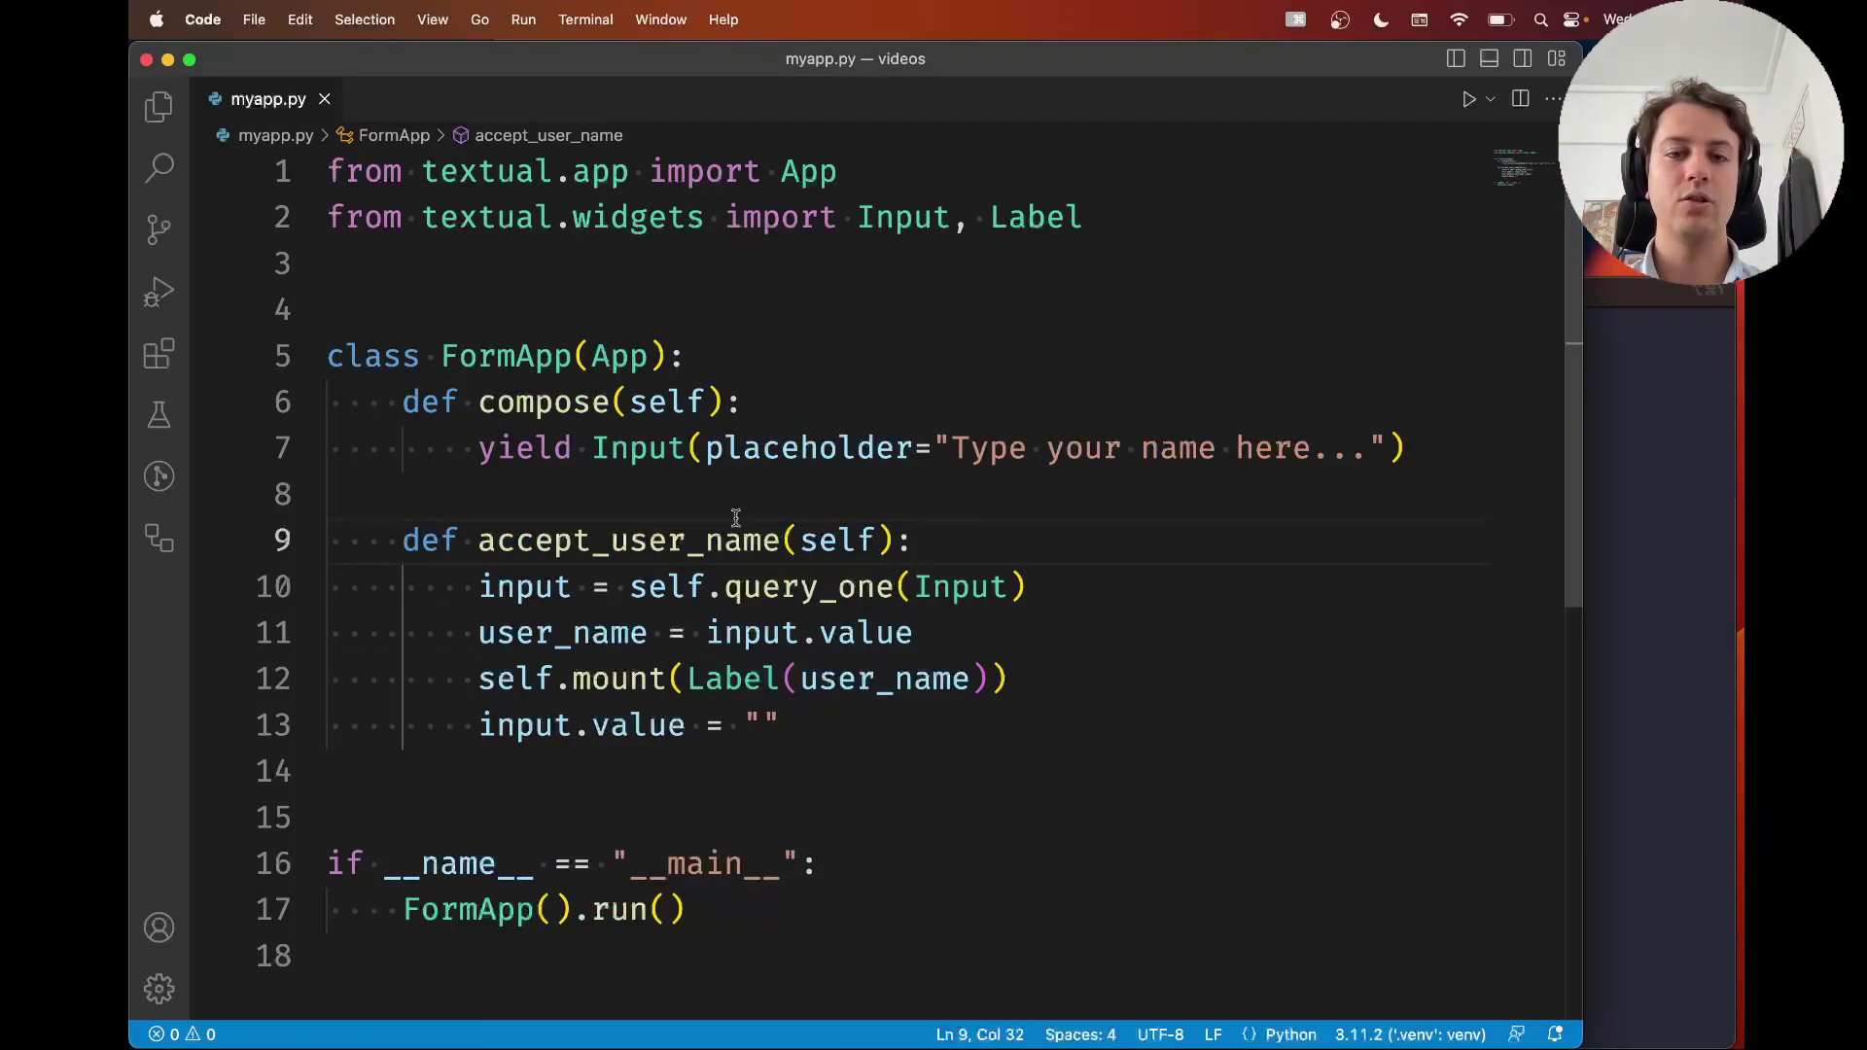
{"action": "left_click_drag", "start_coordinate": [914, 541], "coordinate": [477, 542]}
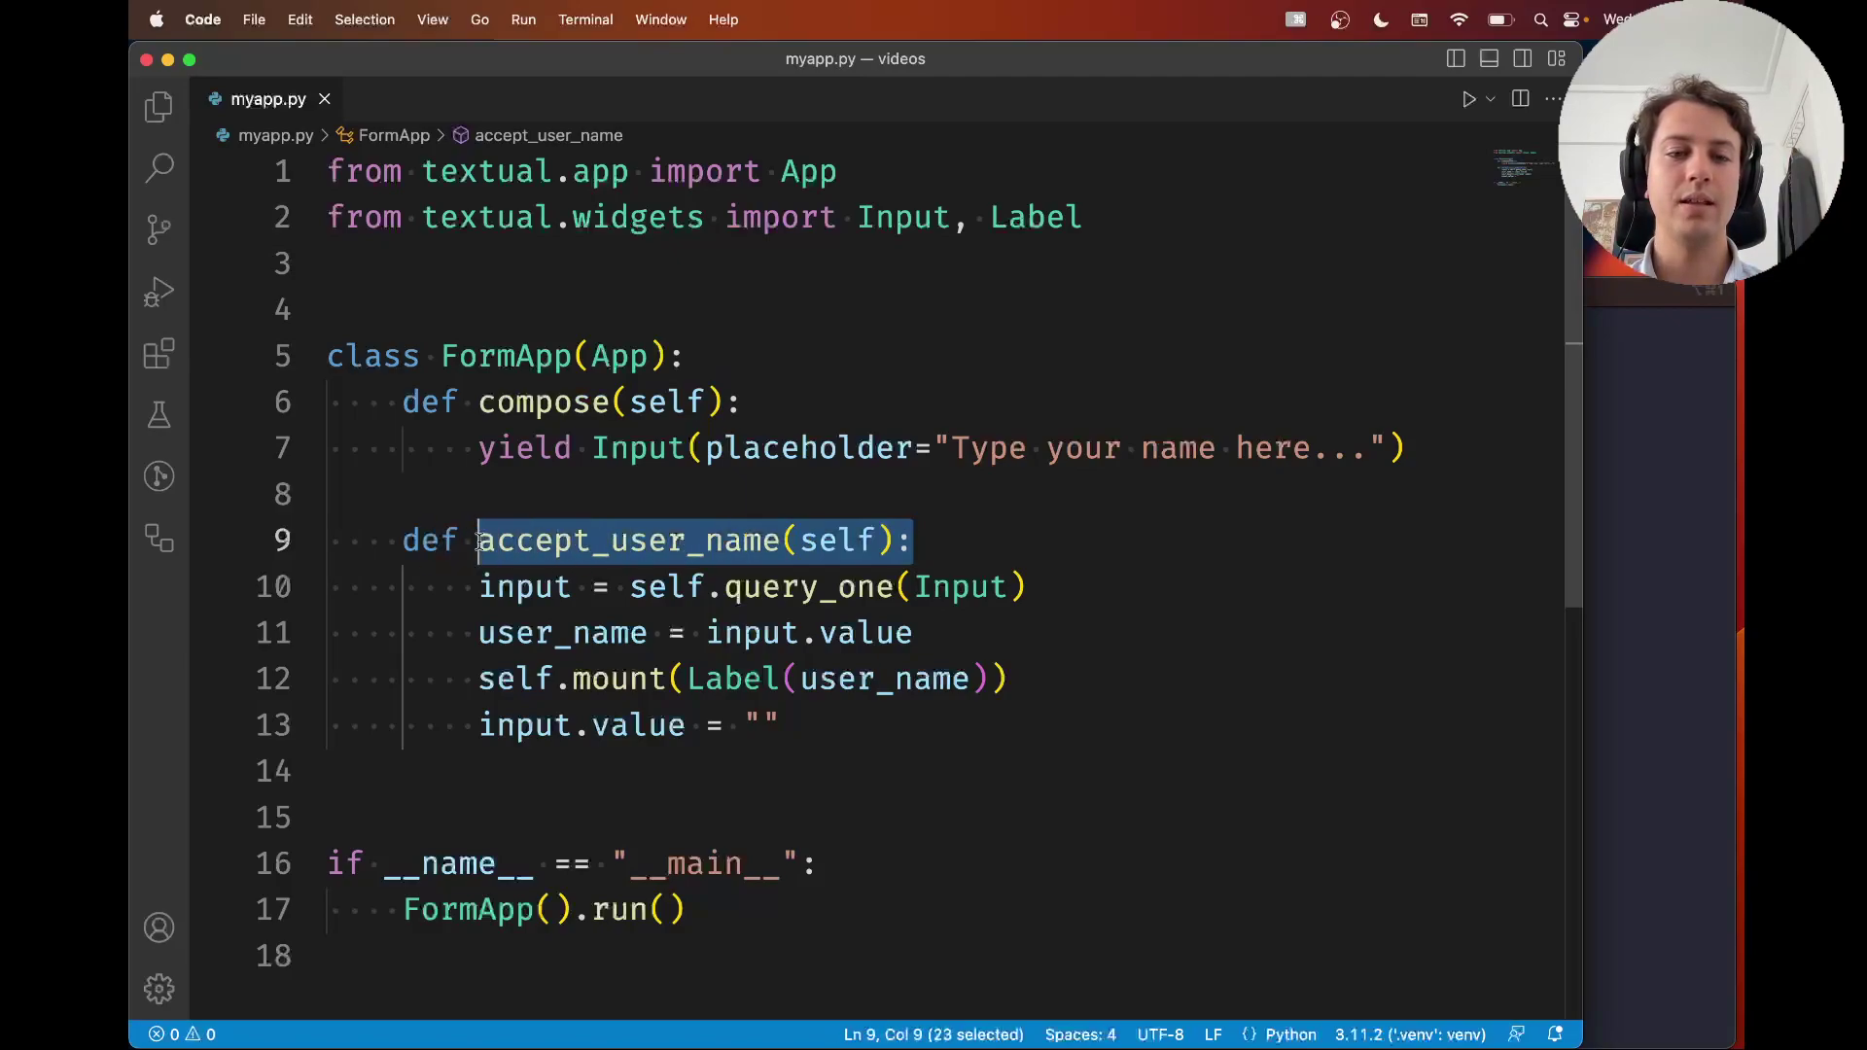
- Add 'from textual import on' as the first line of myapp.py
{"action": "left_click", "coordinate": [697, 400]}
{"action": "key", "text": "super+Up"}
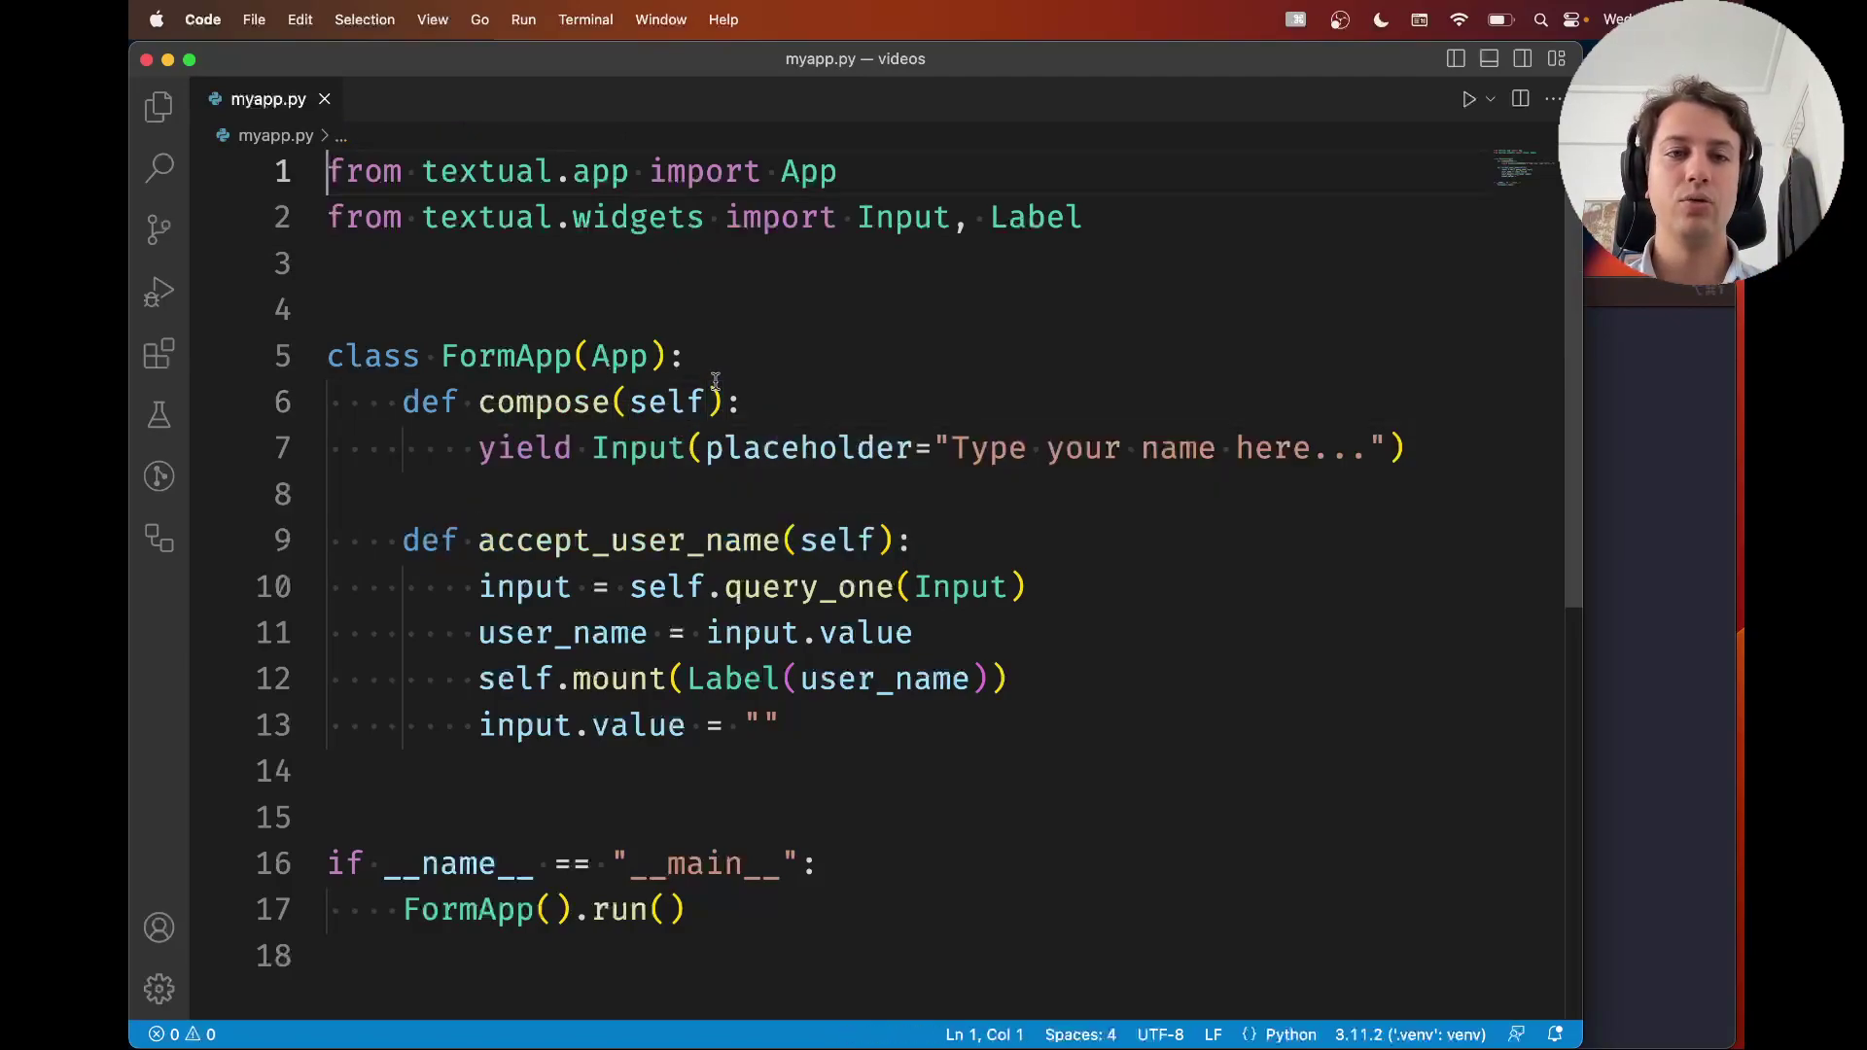
{"action": "key", "text": "super+shift+Return"}
{"action": "type", "text": "from textual impo"}
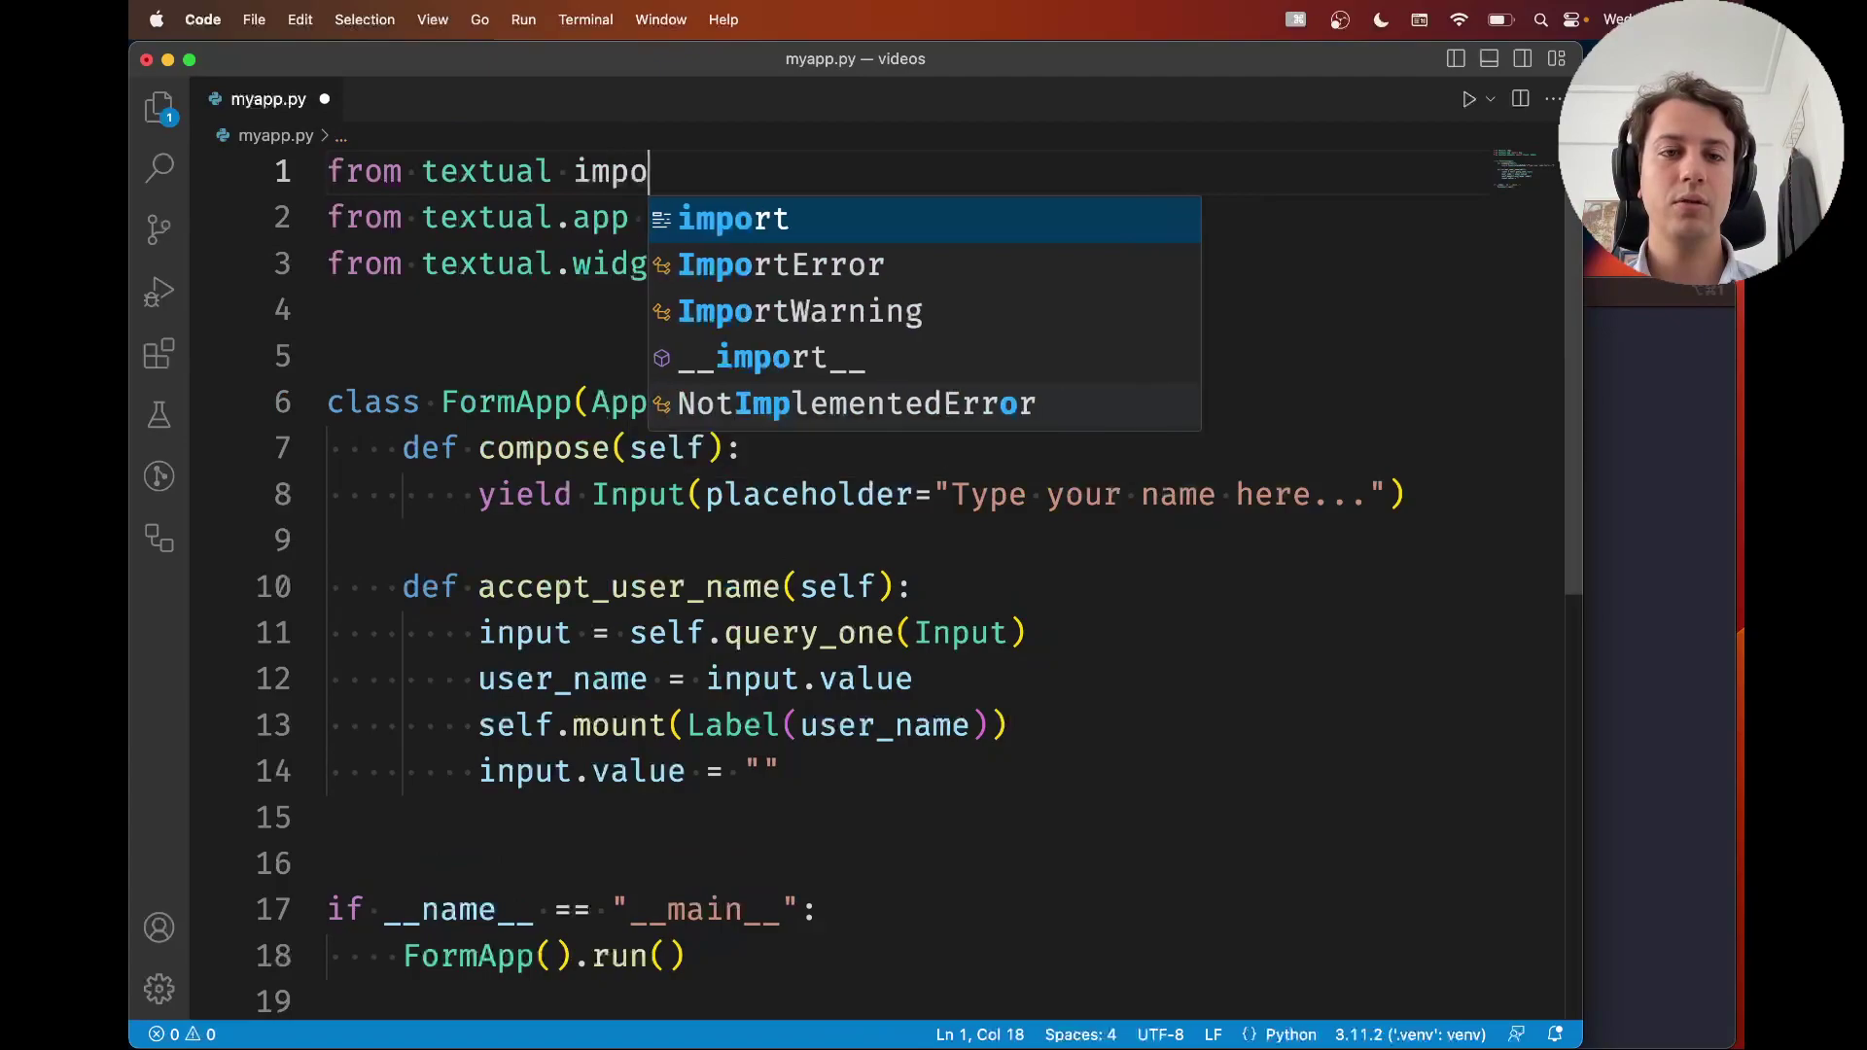
{"action": "type", "text": "rt on"}
{"action": "left_click", "coordinate": [656, 564]}
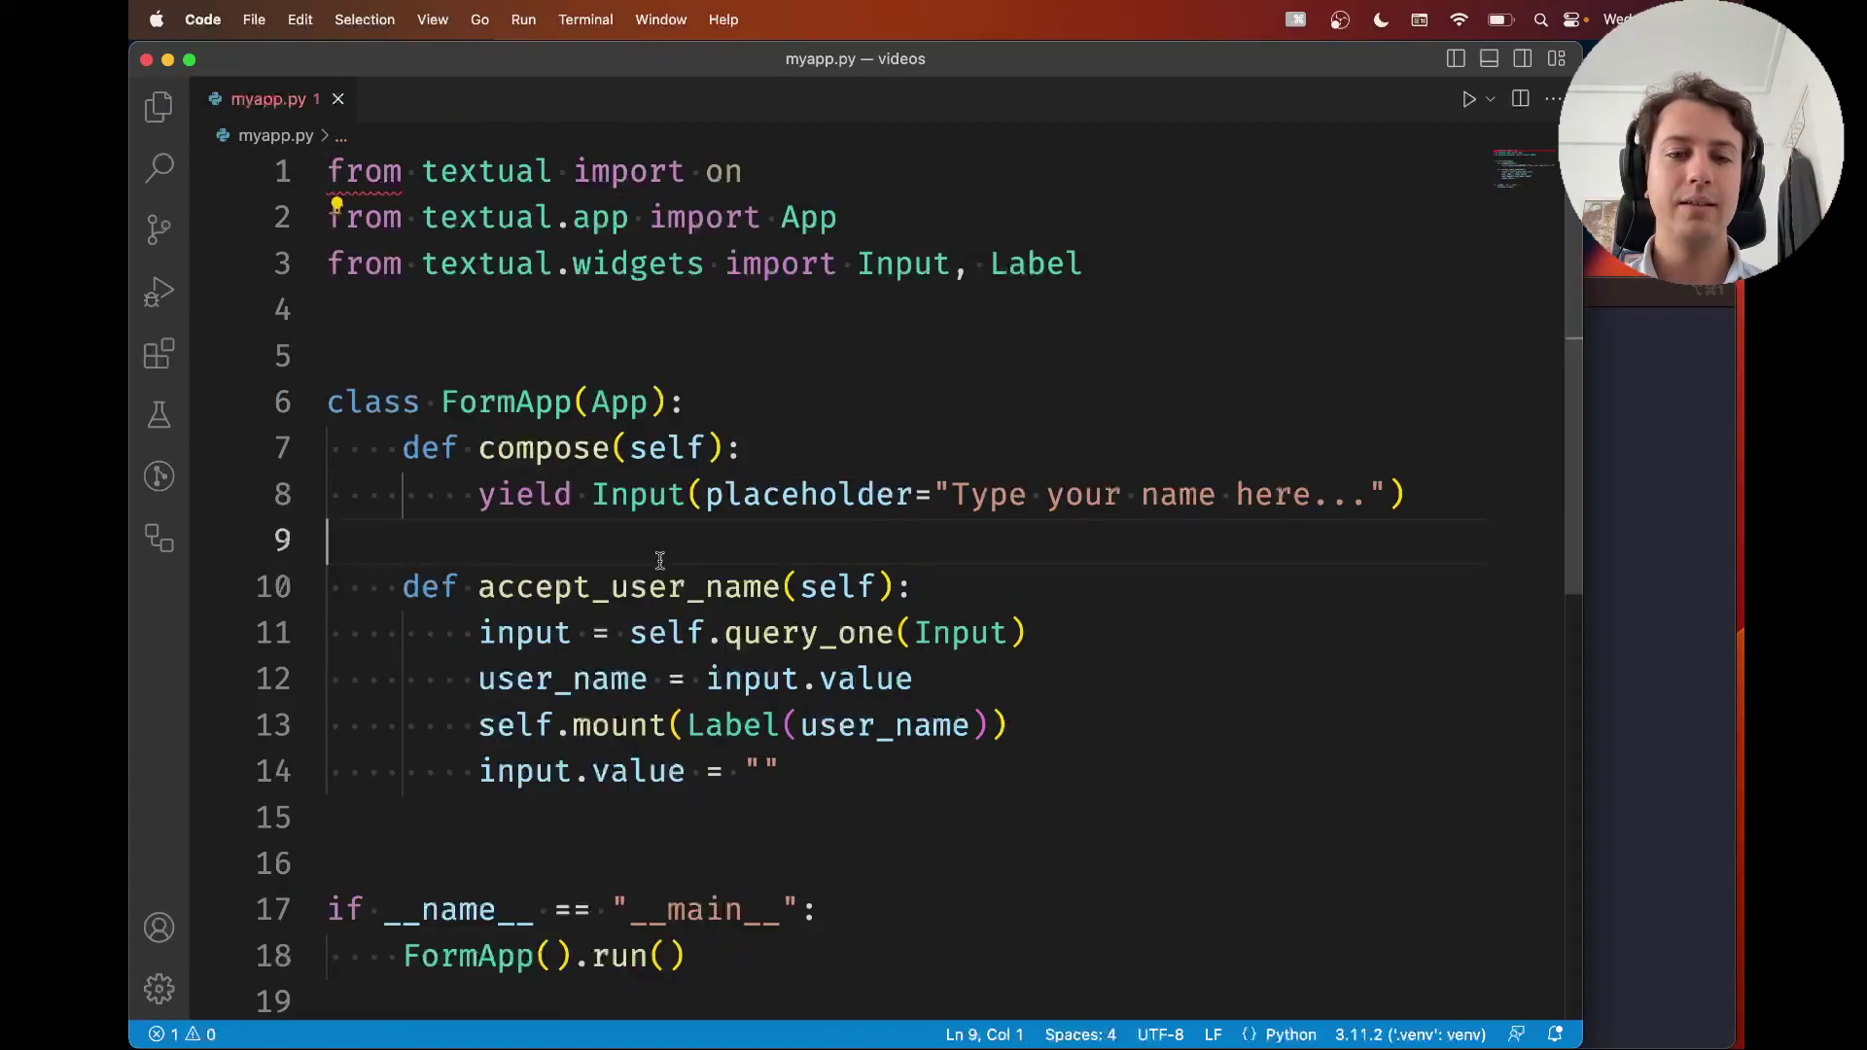
{"action": "key", "text": "Return"}
{"action": "type", "text": "@"}
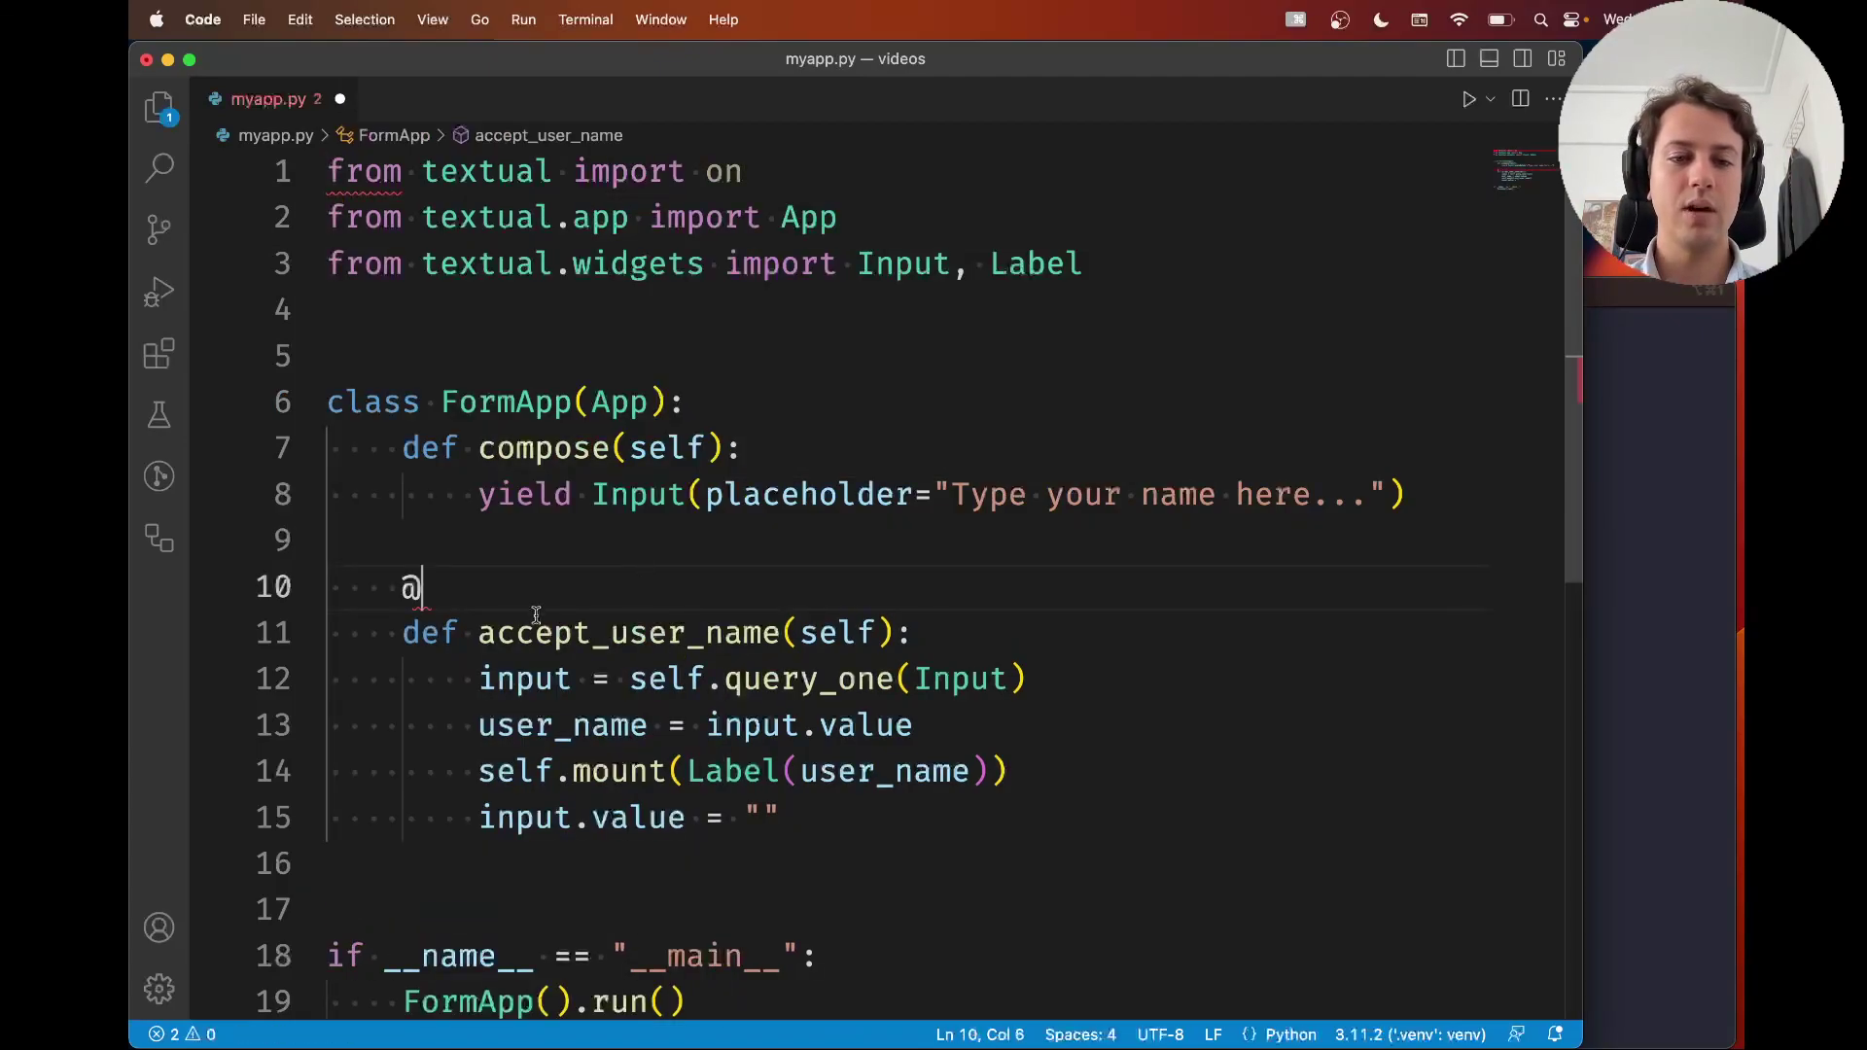
{"action": "double_click", "coordinate": [536, 624]}
{"action": "left_click", "coordinate": [551, 591]}
{"action": "type", "text": "on("}
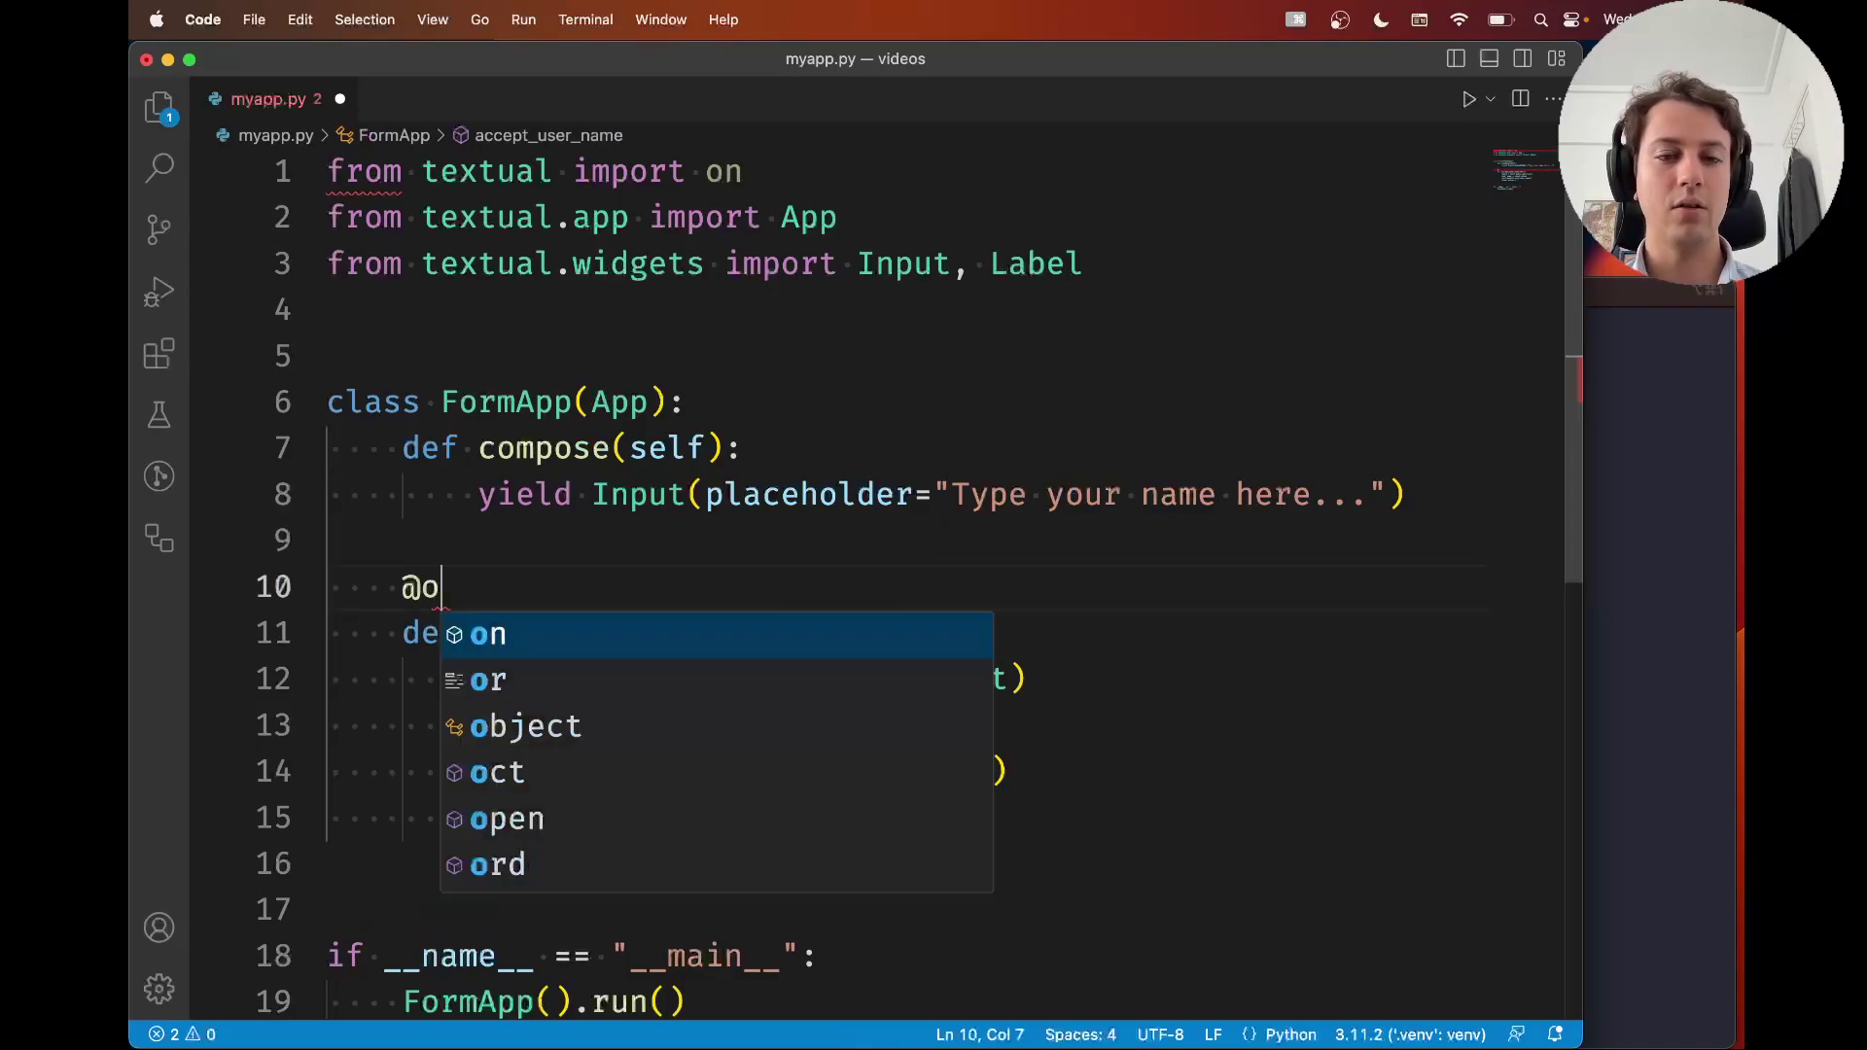
{"action": "key", "text": "Right"}
{"action": "key", "text": "Left"}
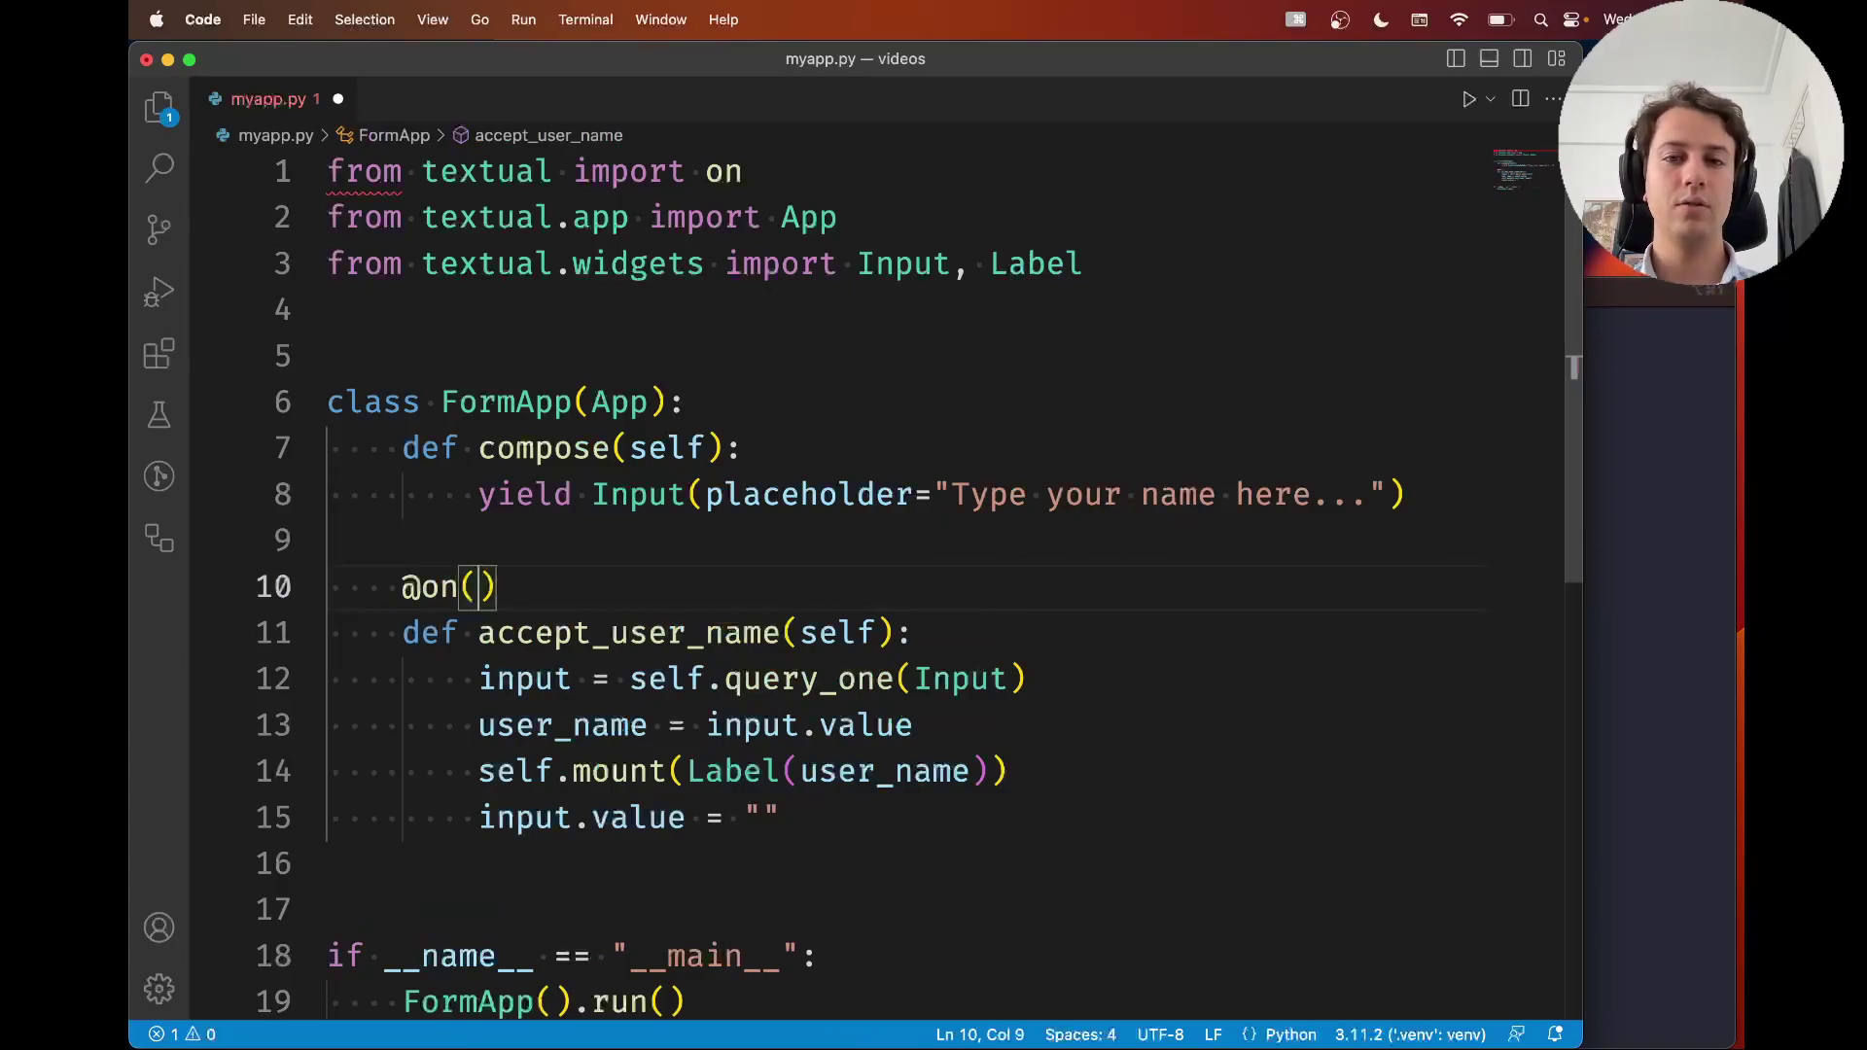
{"action": "type", "text": "Input.Submitted"}
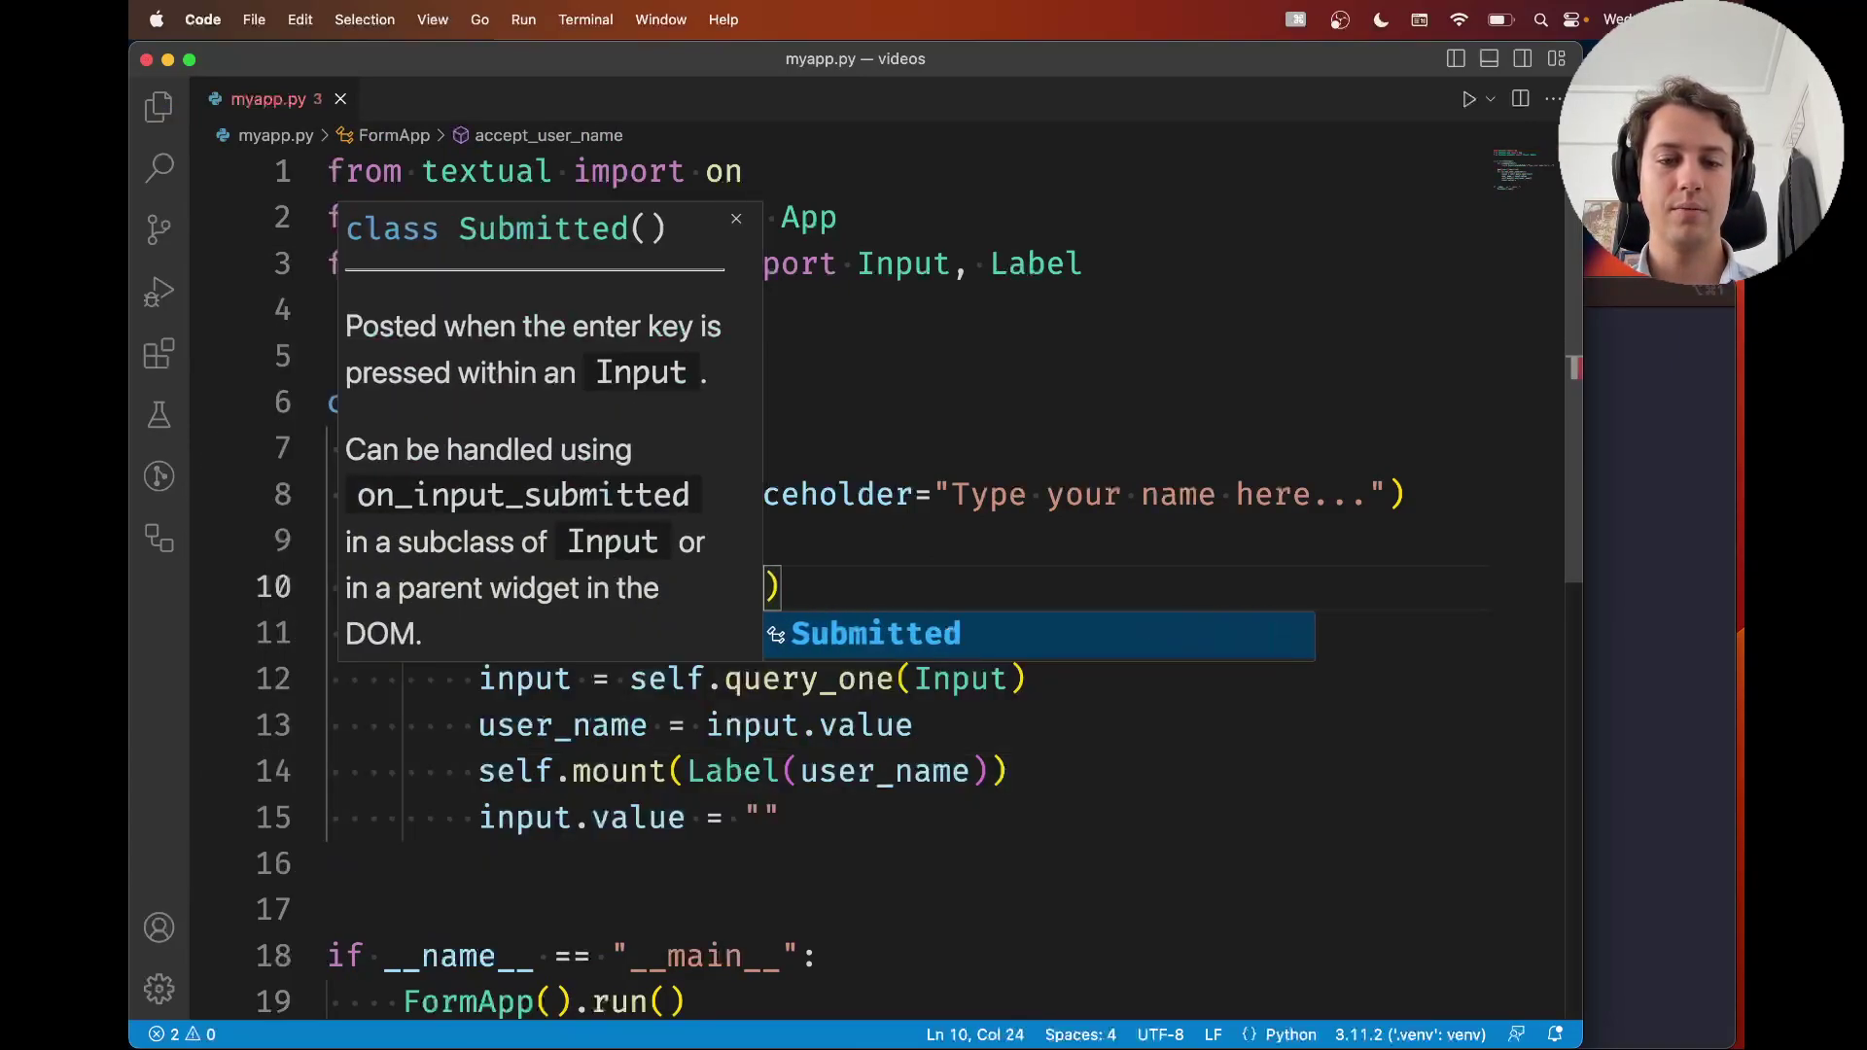
{"action": "key", "text": "super+s"}
{"action": "key", "text": "Tab"}
{"action": "key", "text": "Right"}
- Highlight Input.Submitted and the handler body to explain the decorator
{"action": "left_click", "coordinate": [665, 772]}
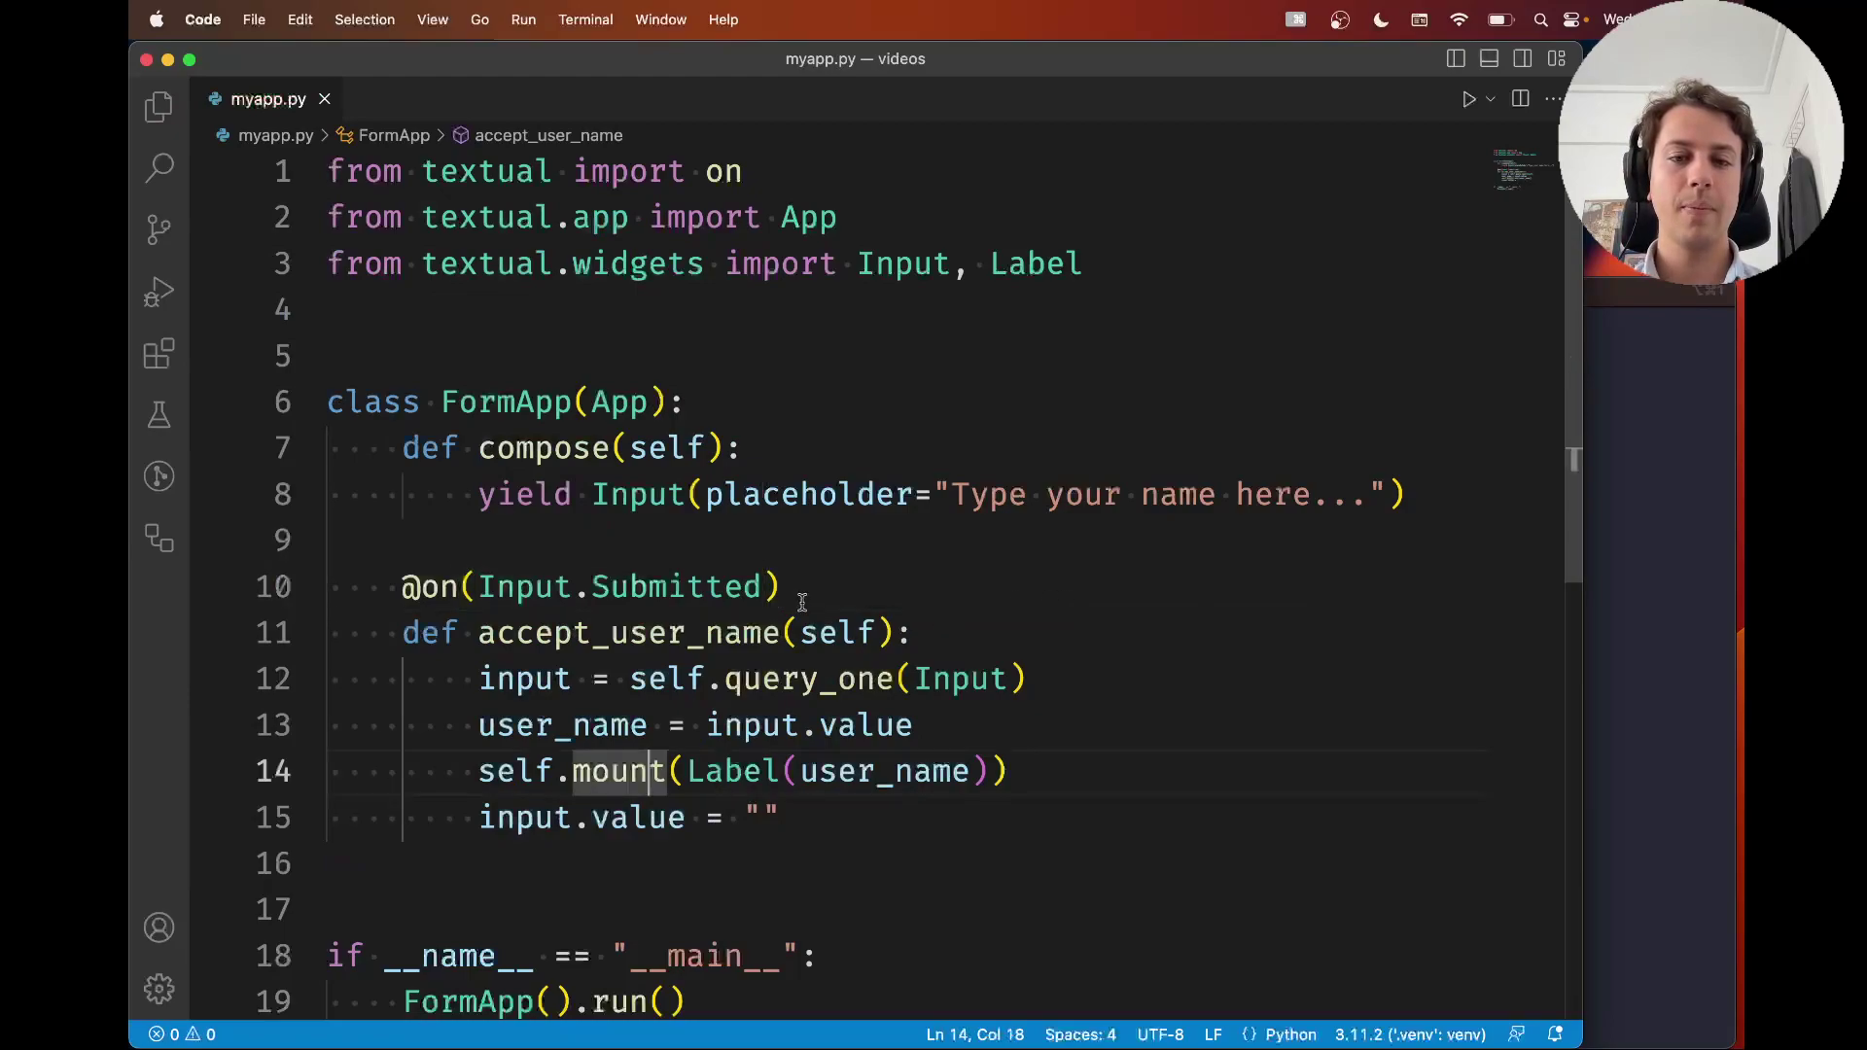
{"action": "left_click", "coordinate": [801, 601]}
{"action": "key", "text": "shift+Home"}
{"action": "left_click", "coordinate": [827, 589]}
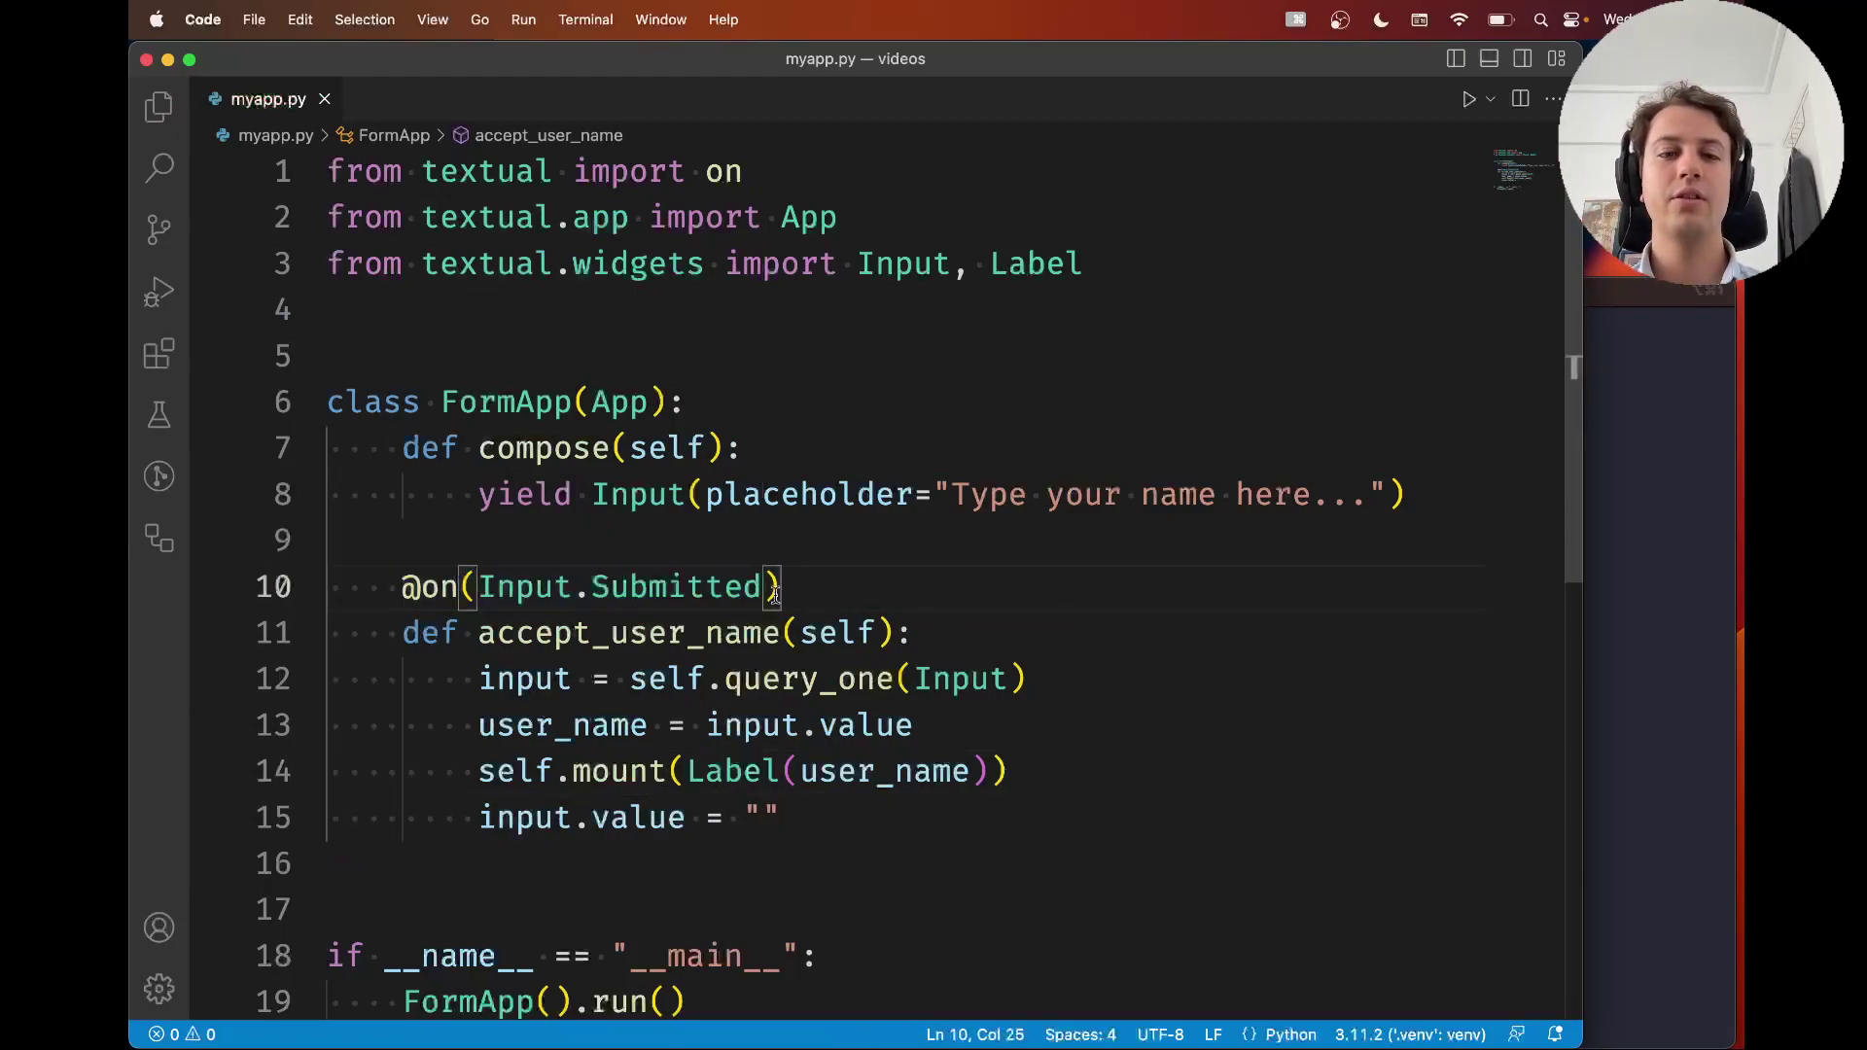
{"action": "left_click_drag", "start_coordinate": [476, 587], "coordinate": [756, 587]}
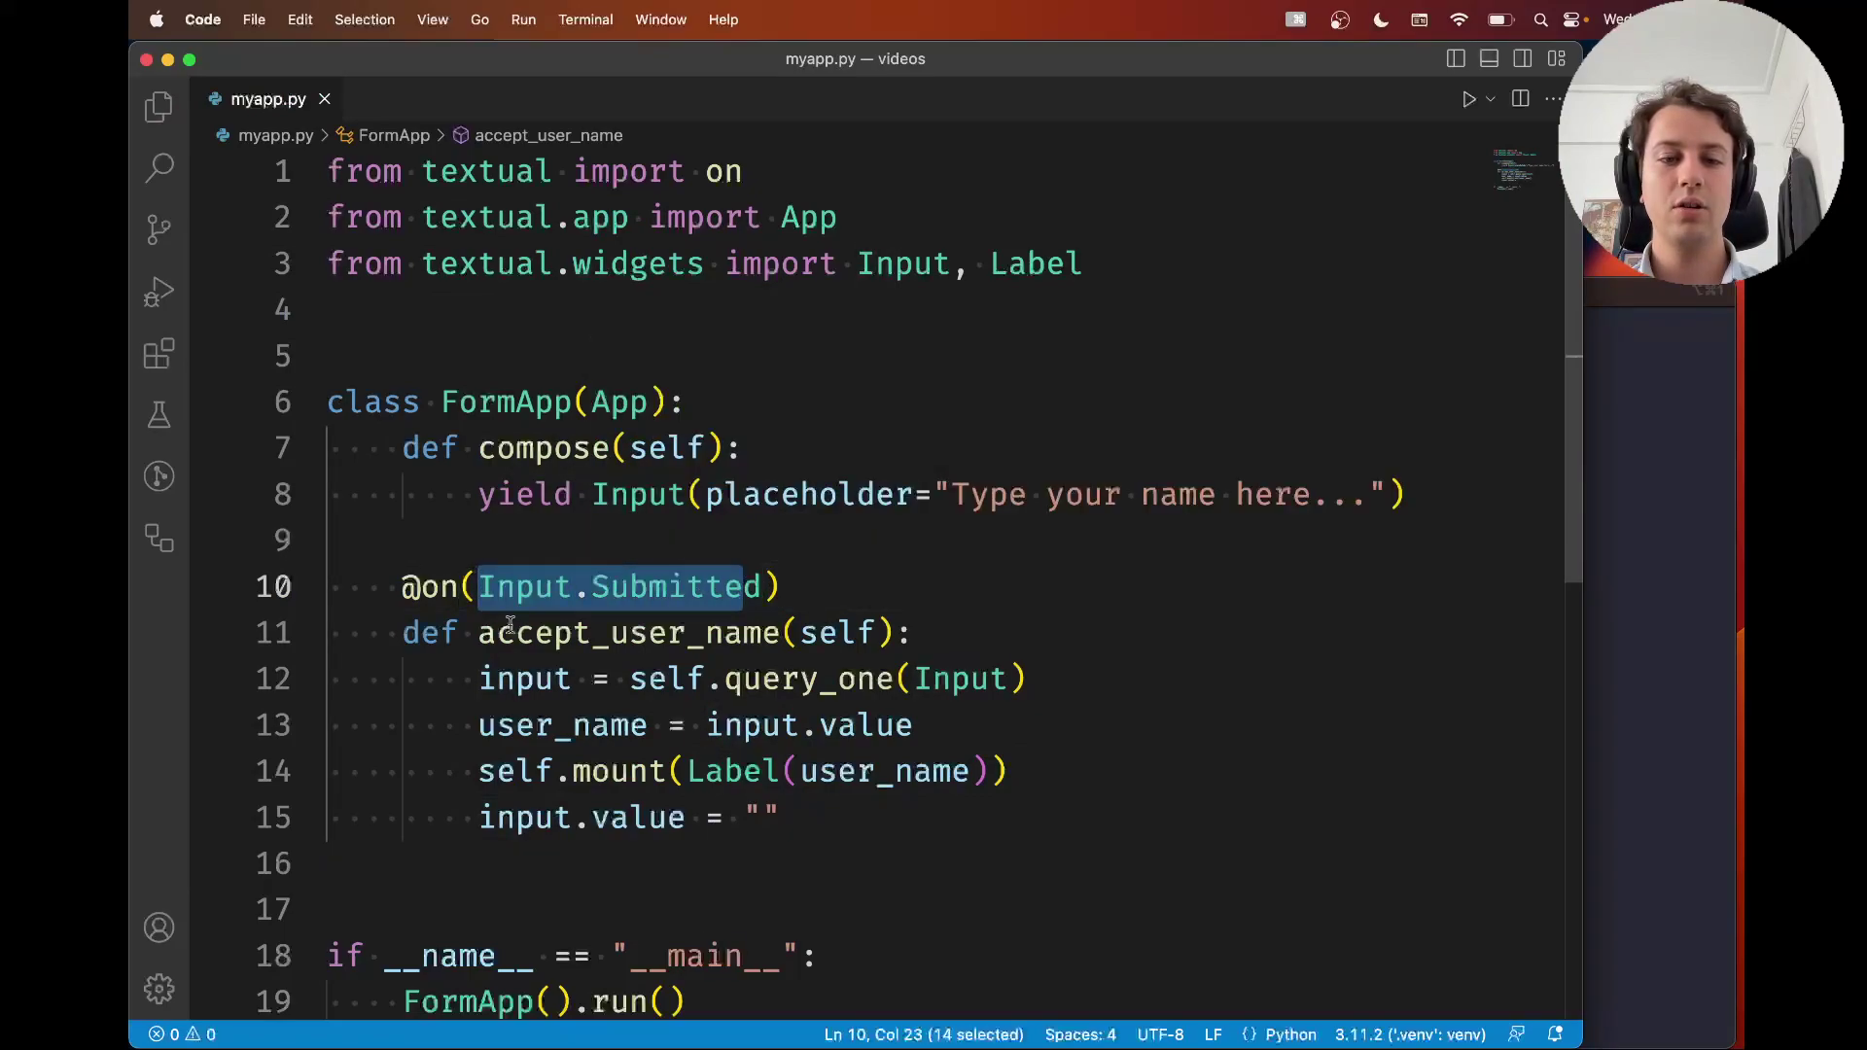
{"action": "left_click_drag", "start_coordinate": [400, 632], "coordinate": [788, 817]}
{"action": "left_click", "coordinate": [810, 817]}
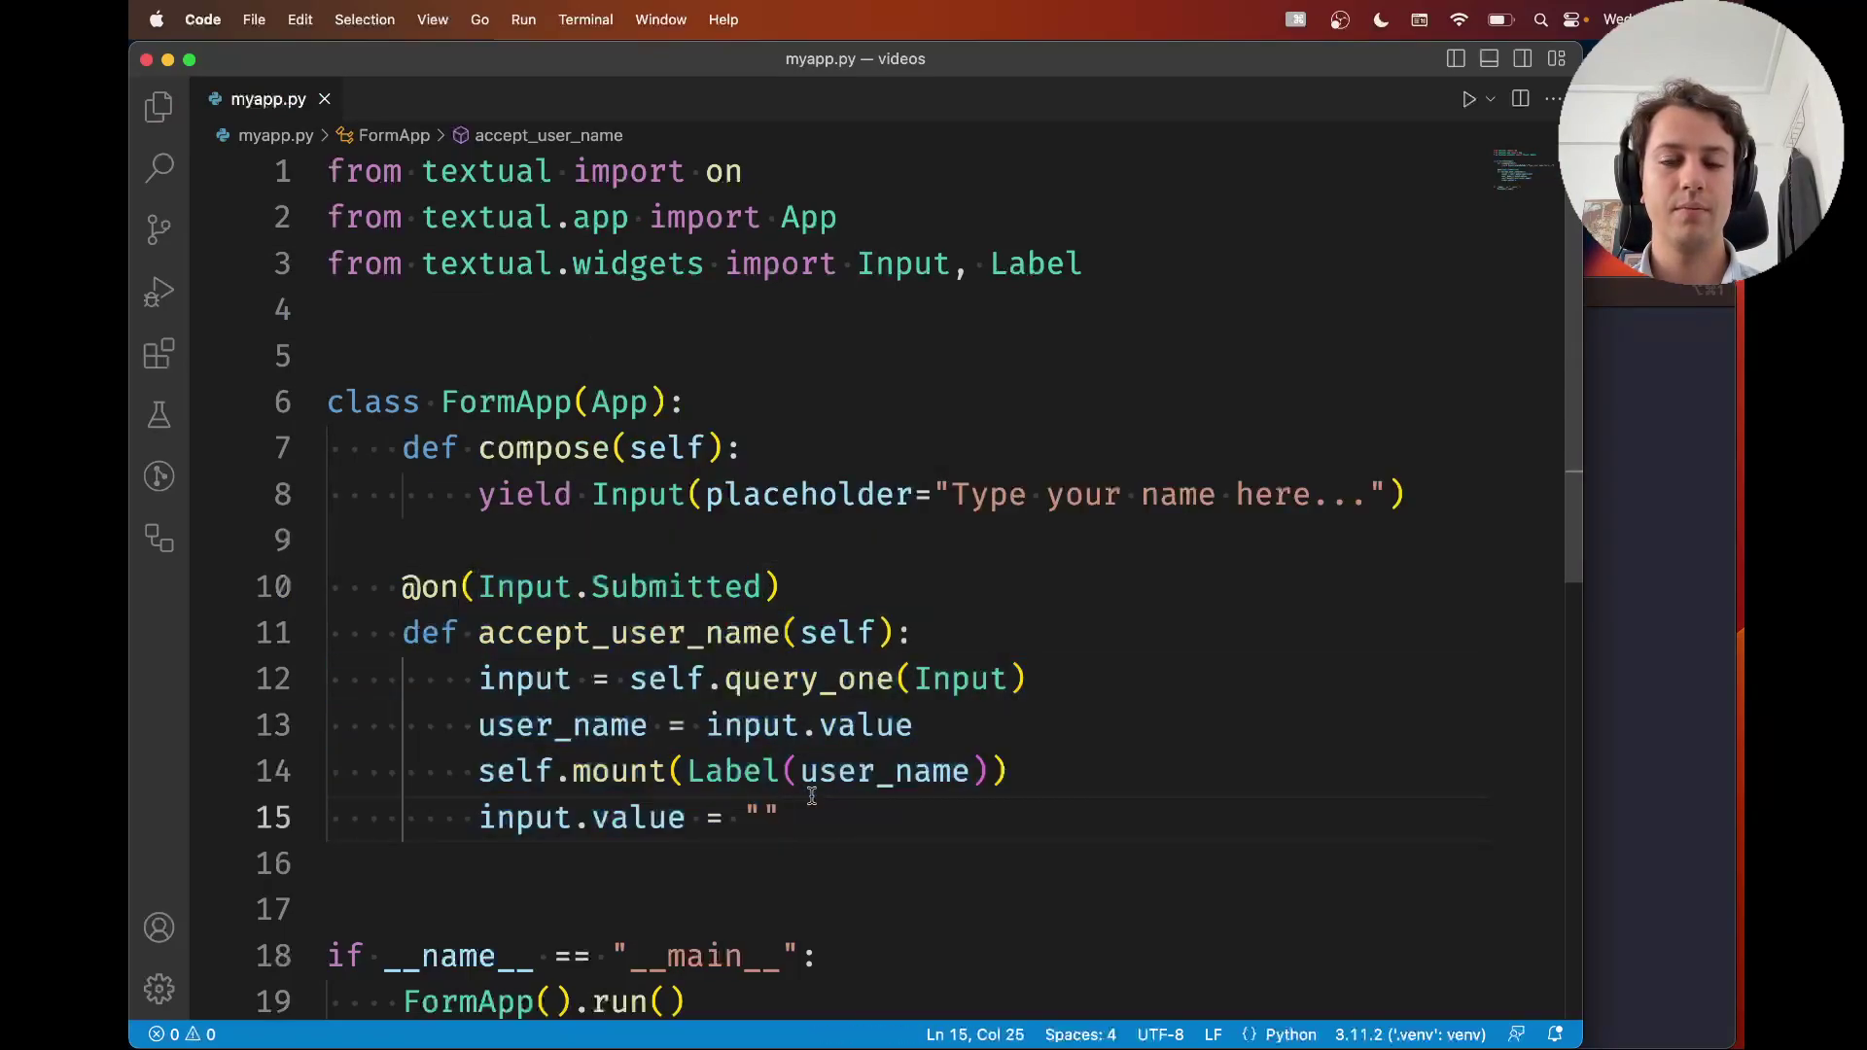
{"action": "left_click", "coordinate": [1075, 683]}
- Launch the form app and submit 'rodrigo', which adds a label
{"action": "key", "text": "super+Tab"}
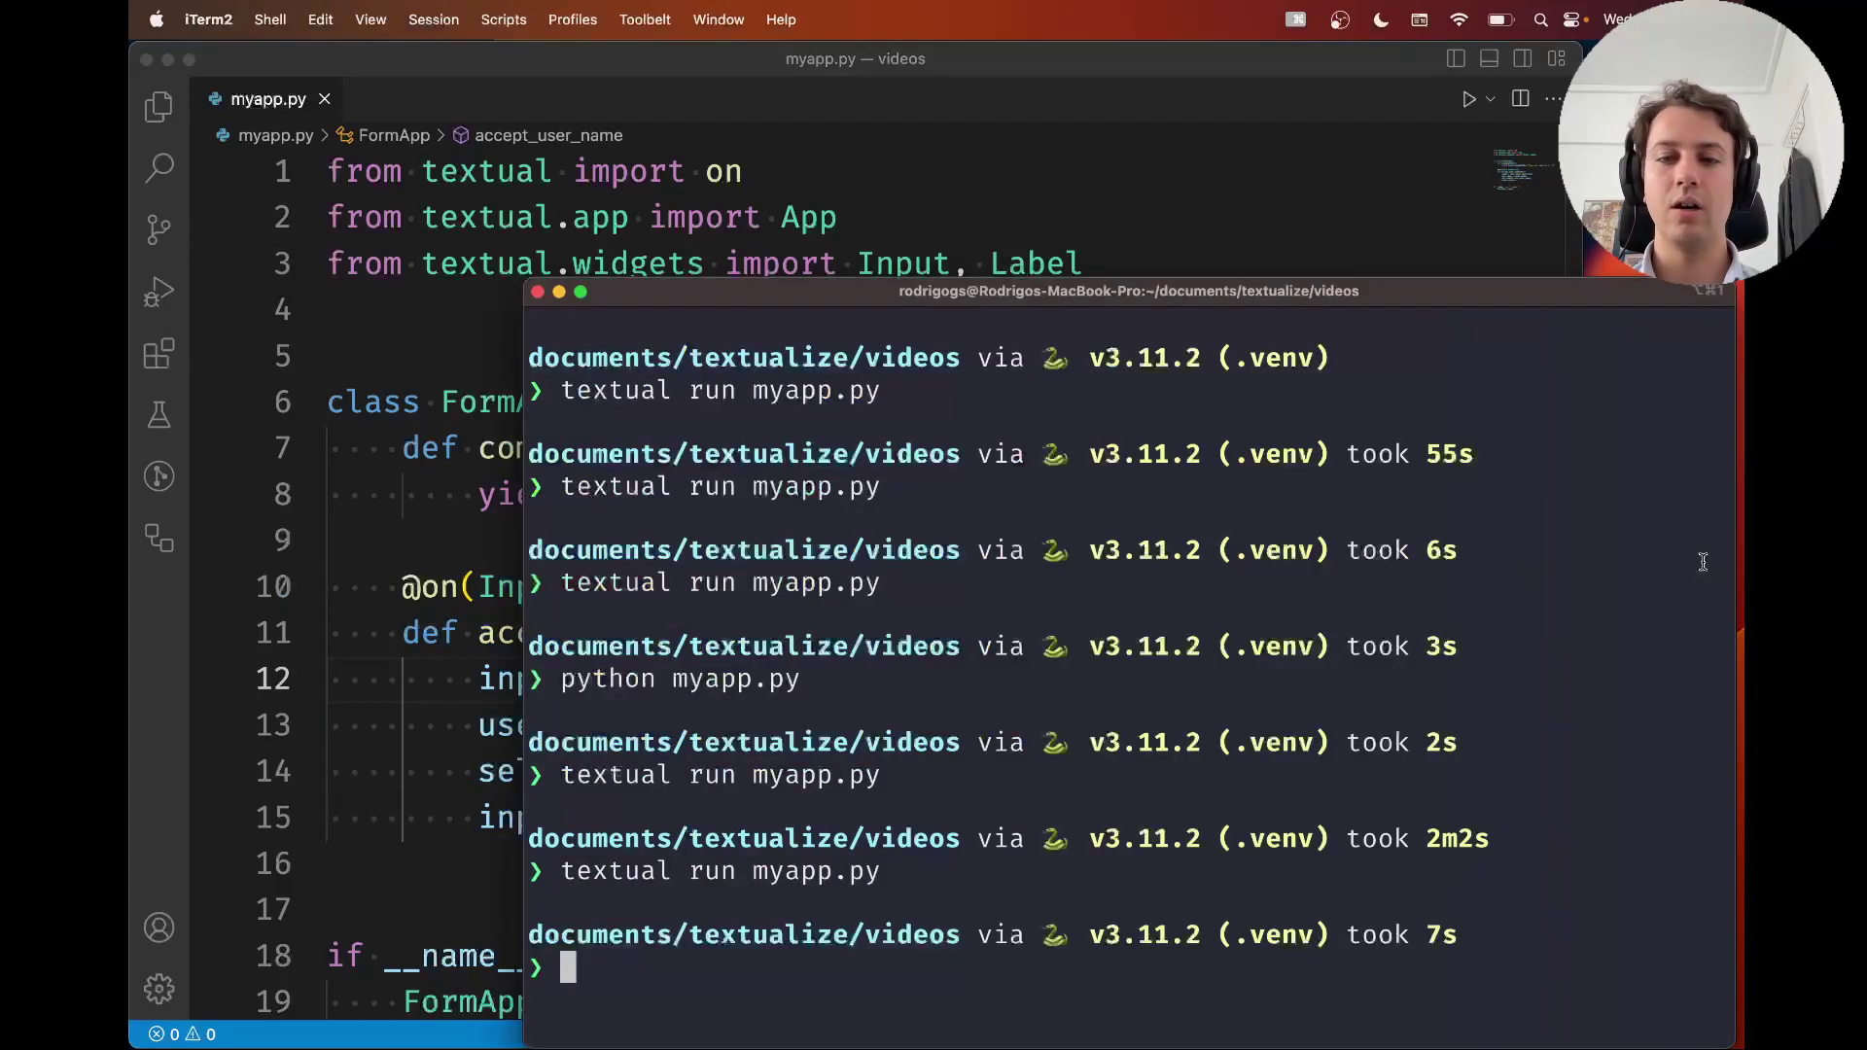
{"action": "type", "text": "textual run myapp.py"}
{"action": "key", "text": "Return"}
{"action": "type", "text": "rodr"}
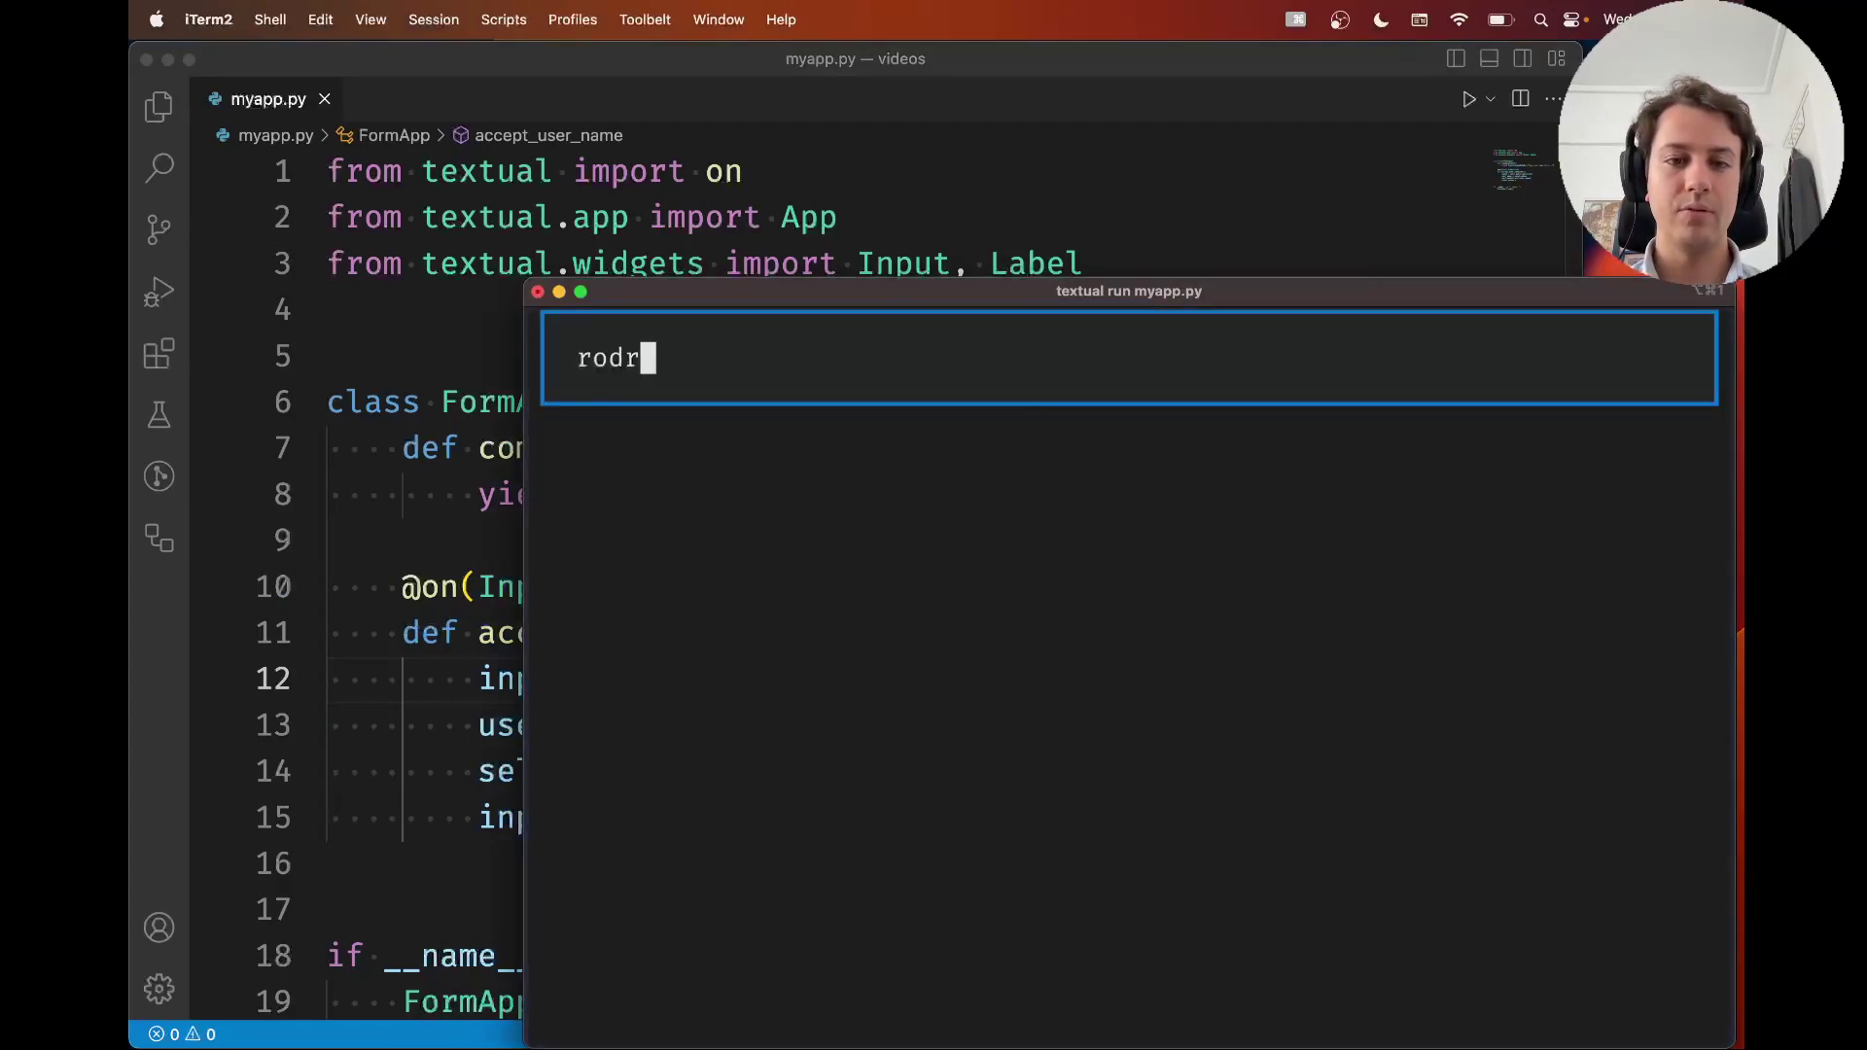
{"action": "key", "text": "BackSpace"}
{"action": "type", "text": "rigo"}
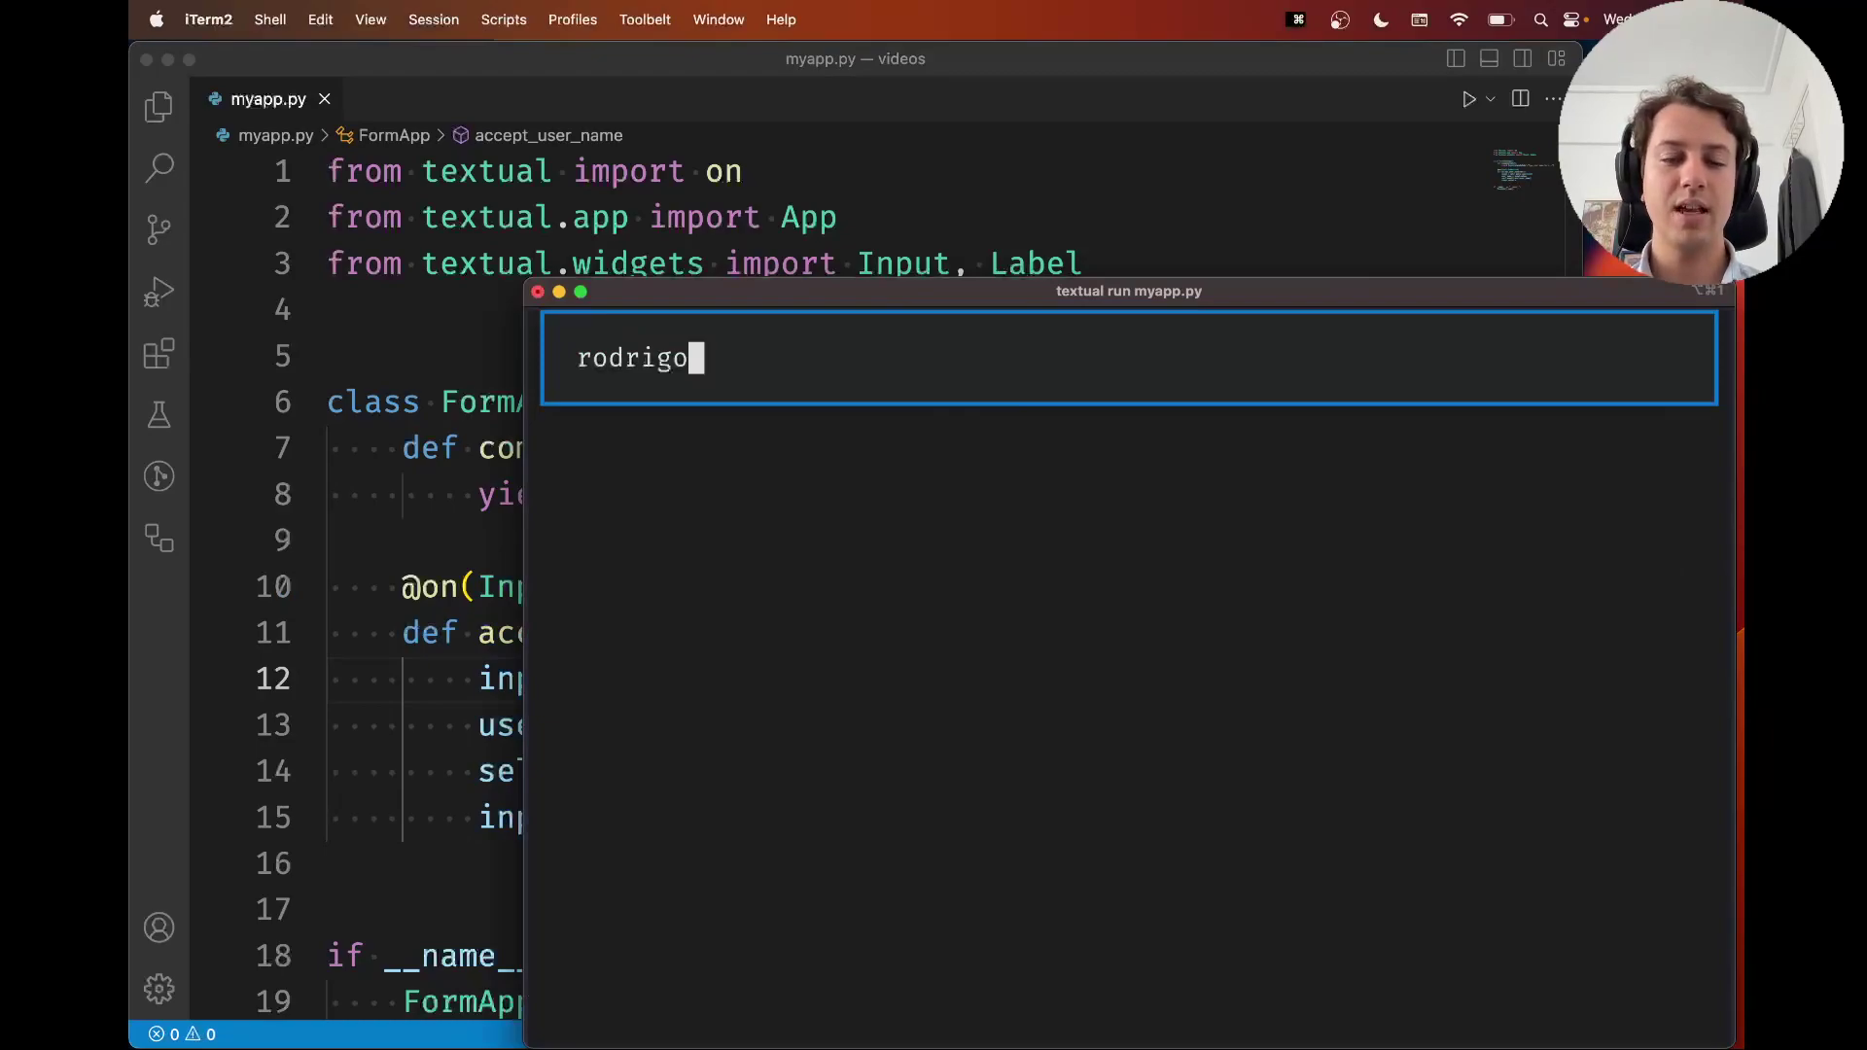
{"action": "key", "text": "Return"}
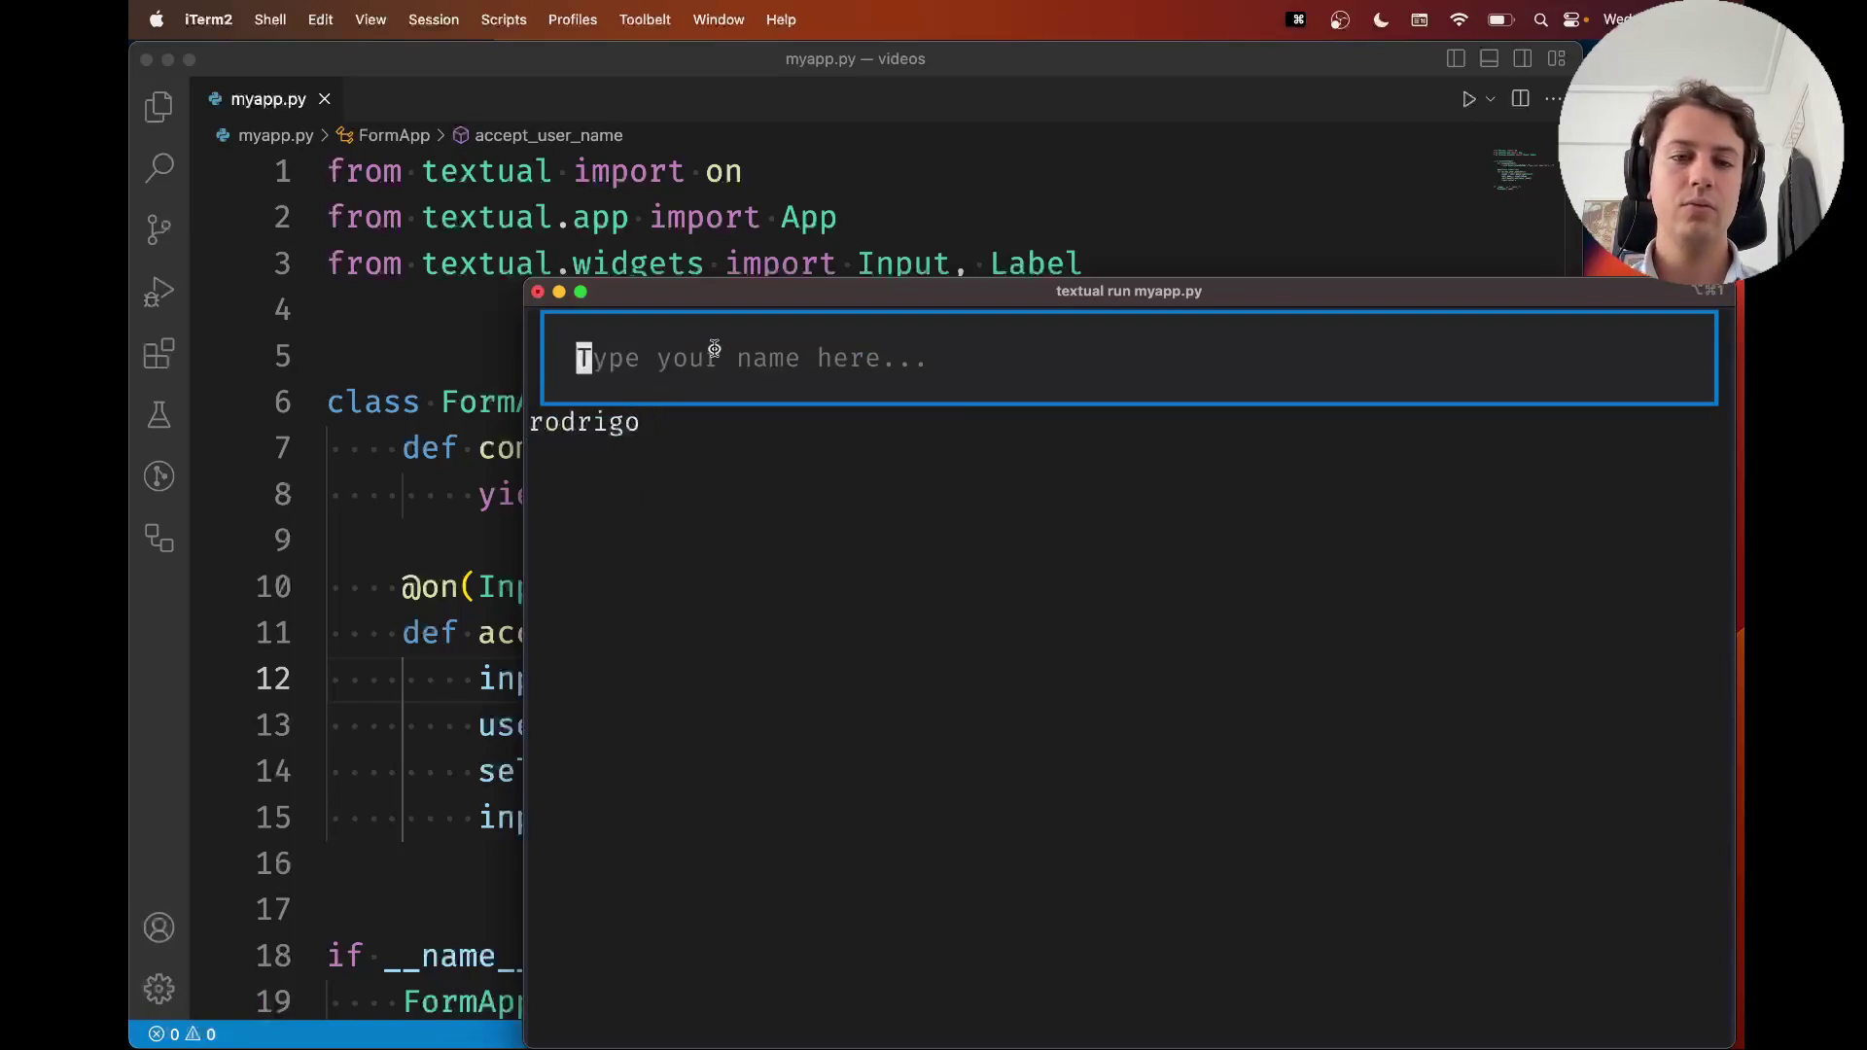
- Submit the empty input three times, submit the name again, then quit with Ctrl+C
{"action": "key", "text": "Return"}
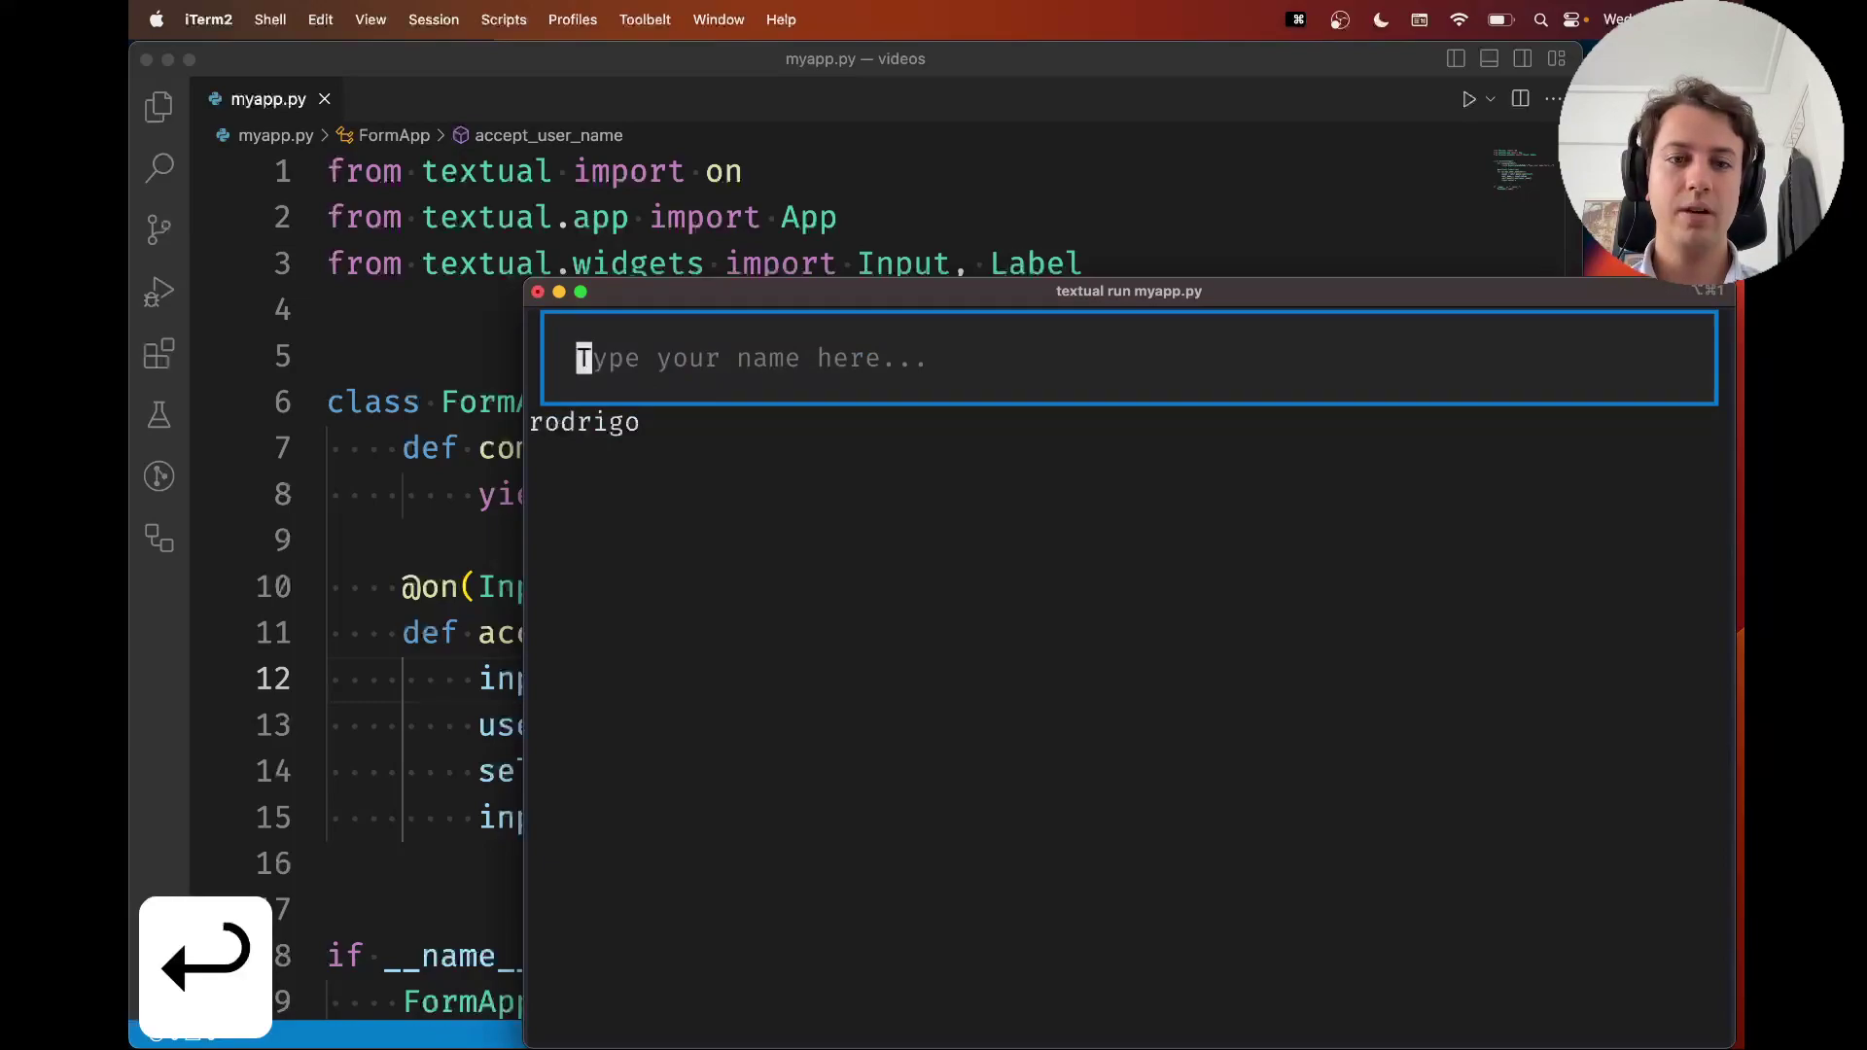
{"action": "key", "text": "Return"}
{"action": "key", "text": "Return"}
{"action": "key", "text": "Return"}
{"action": "key", "text": "Return"}
{"action": "key", "text": "Return"}
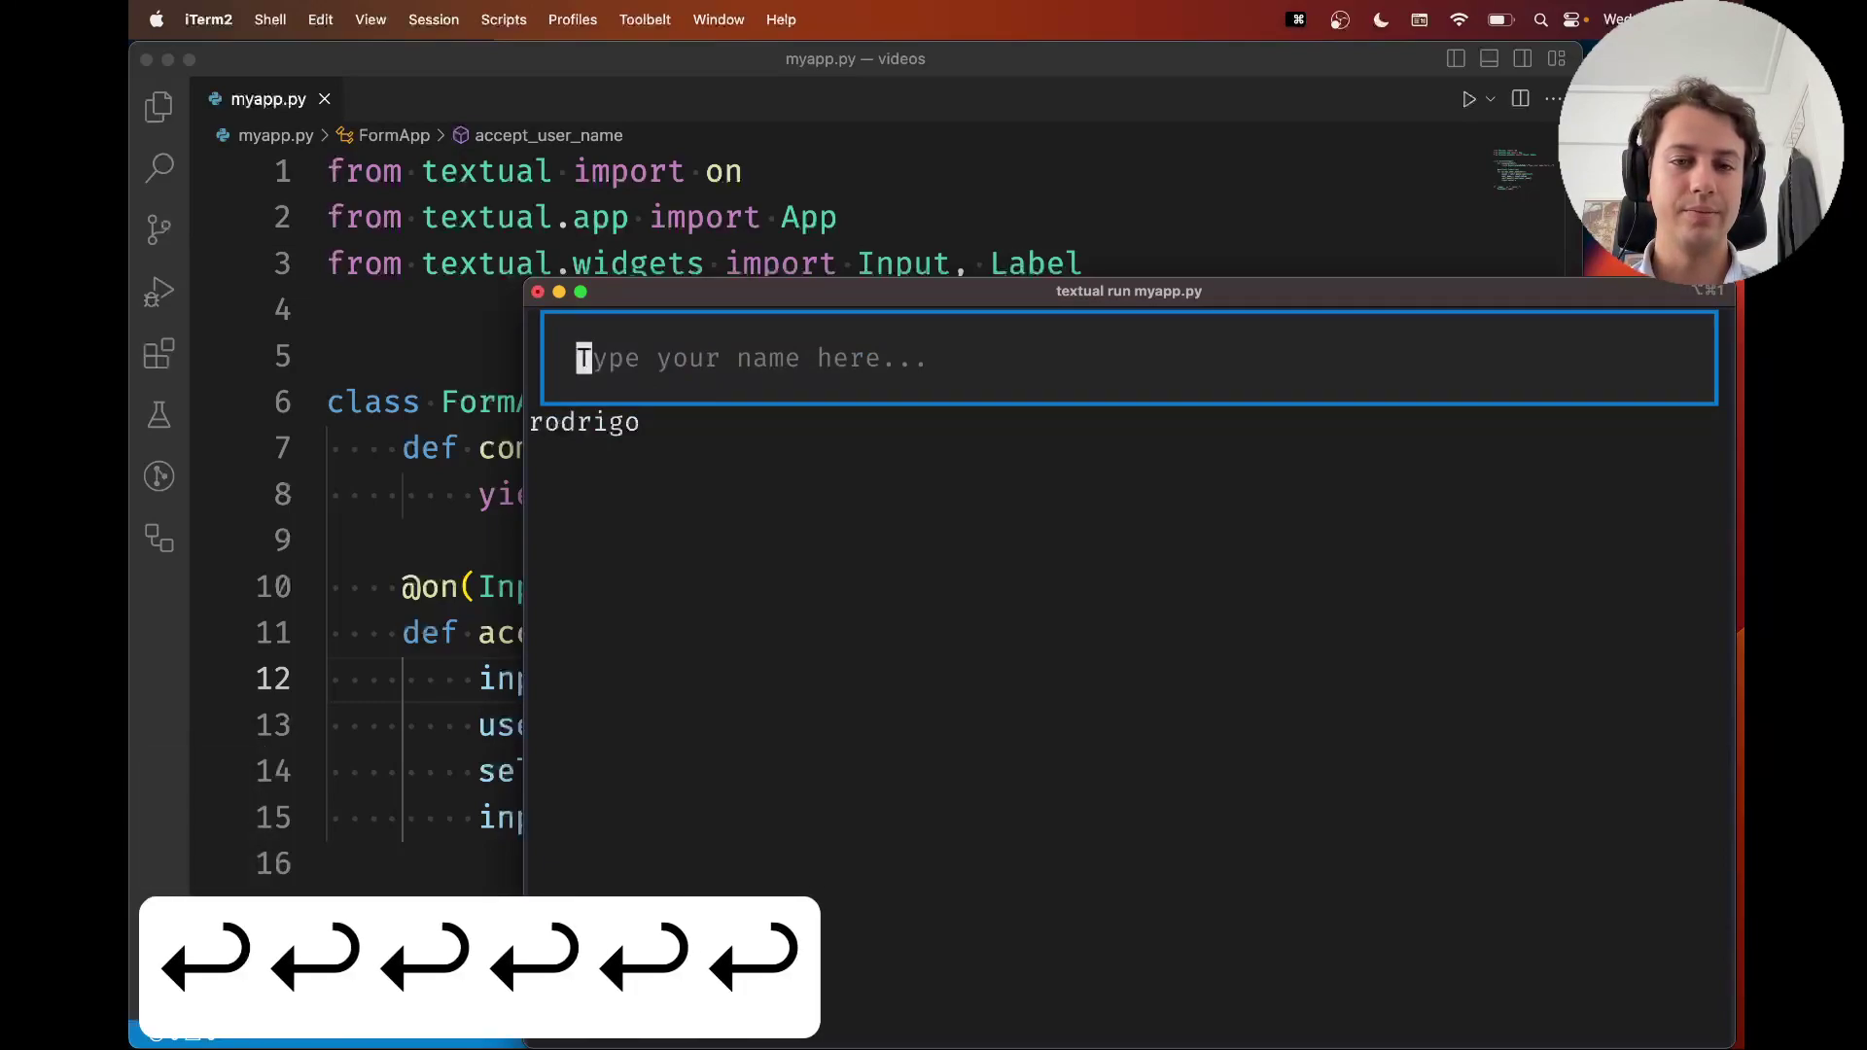
{"action": "key", "text": "Return"}
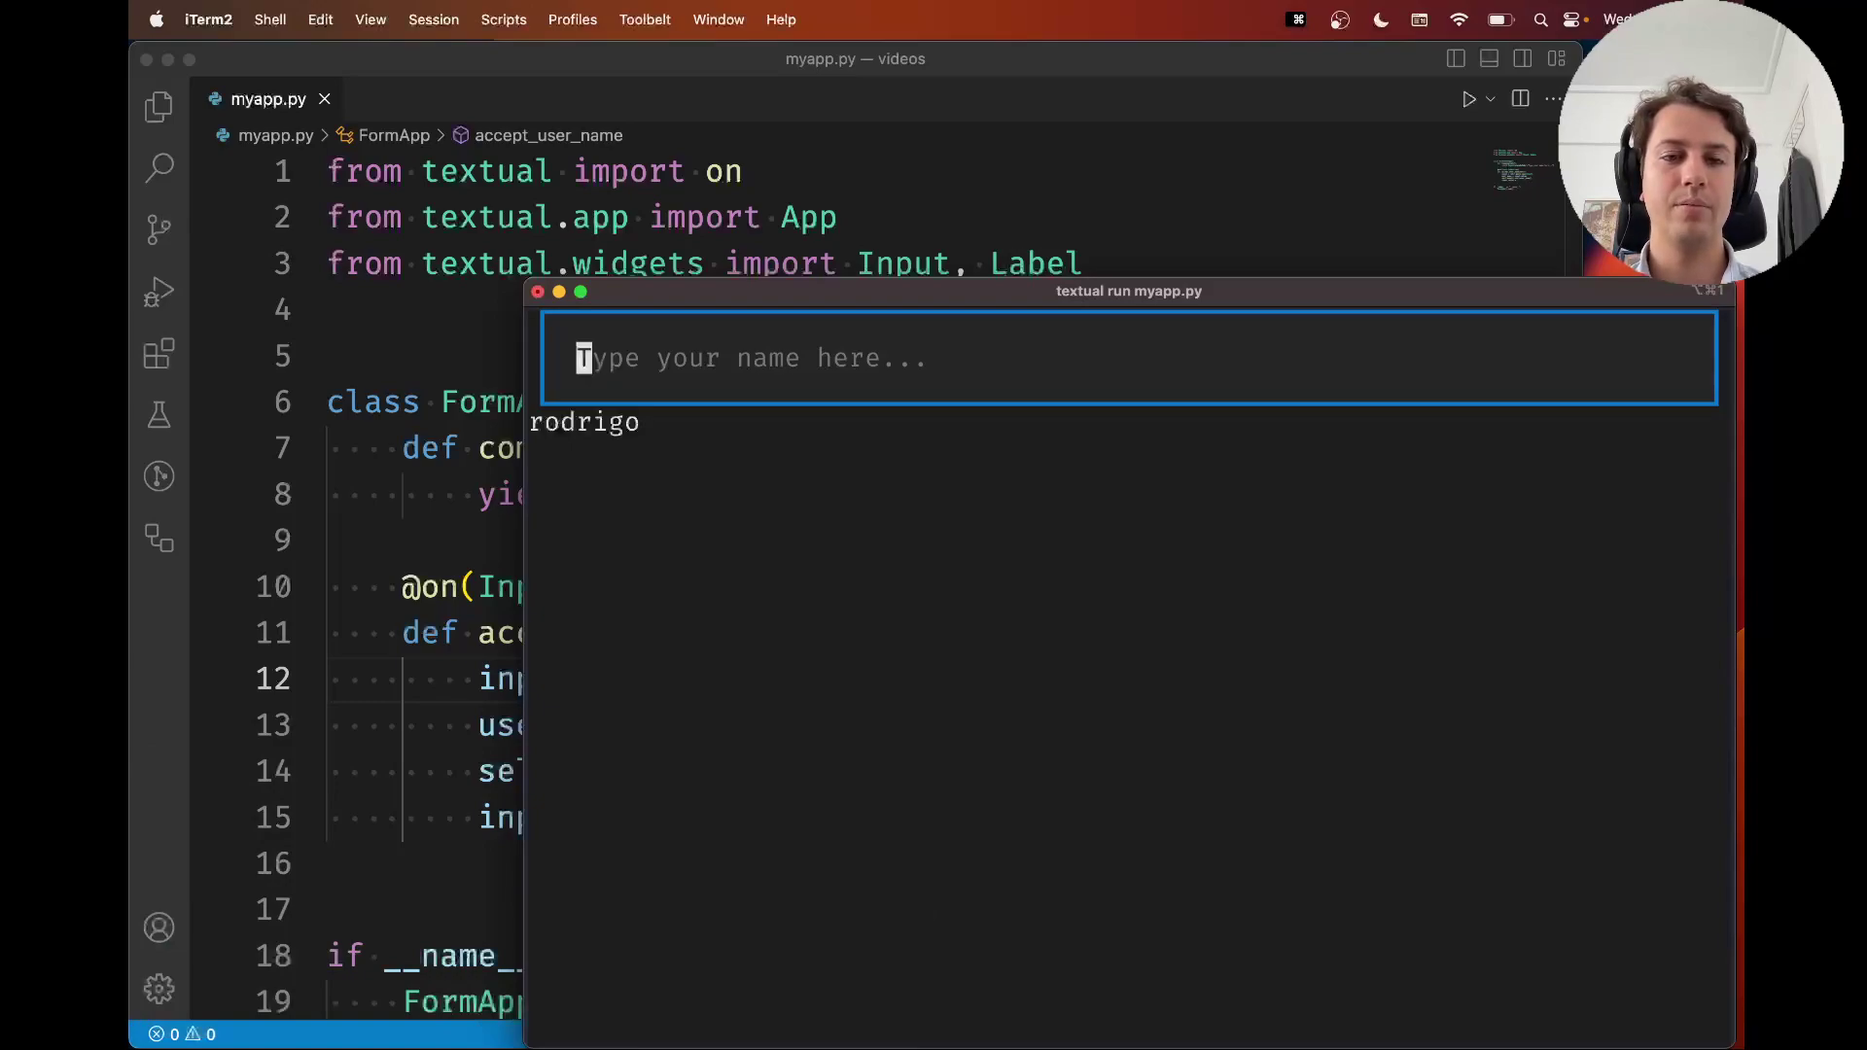
{"action": "type", "text": "rodrigo"}
{"action": "key", "text": "Return"}
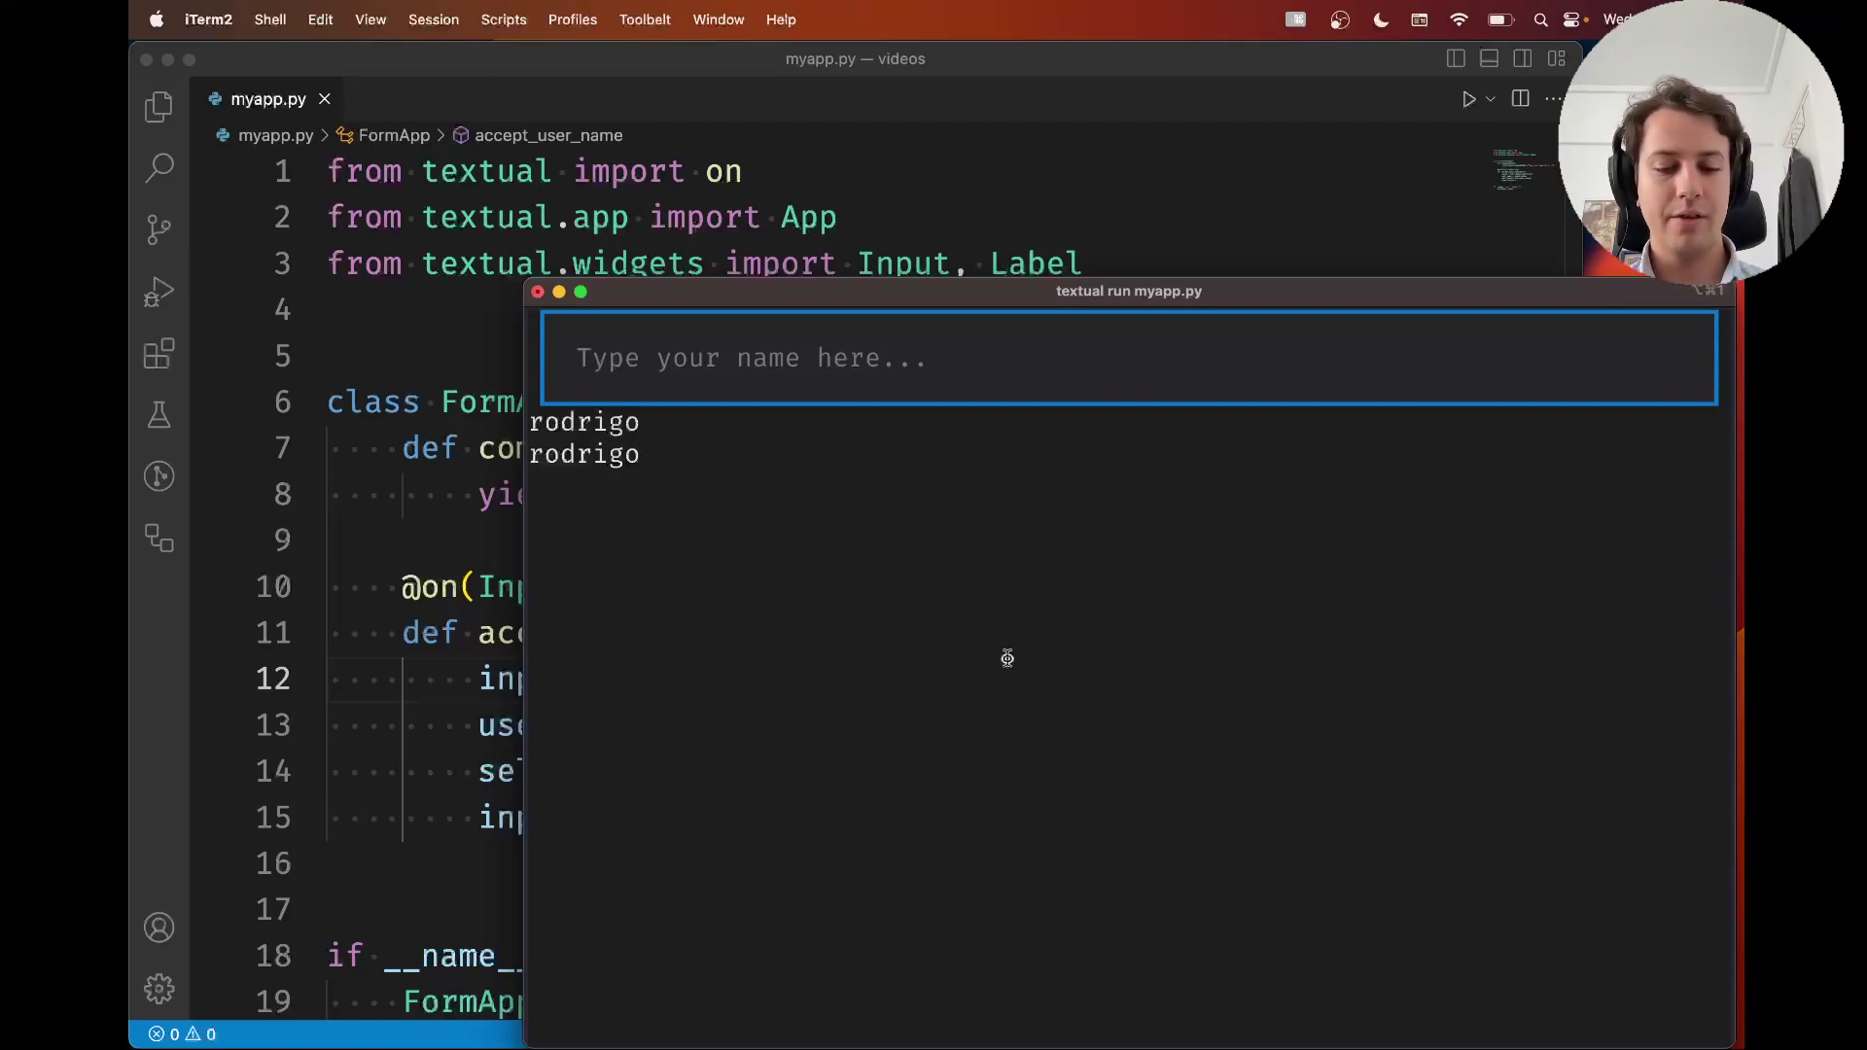
{"action": "key", "text": "ctrl+c"}
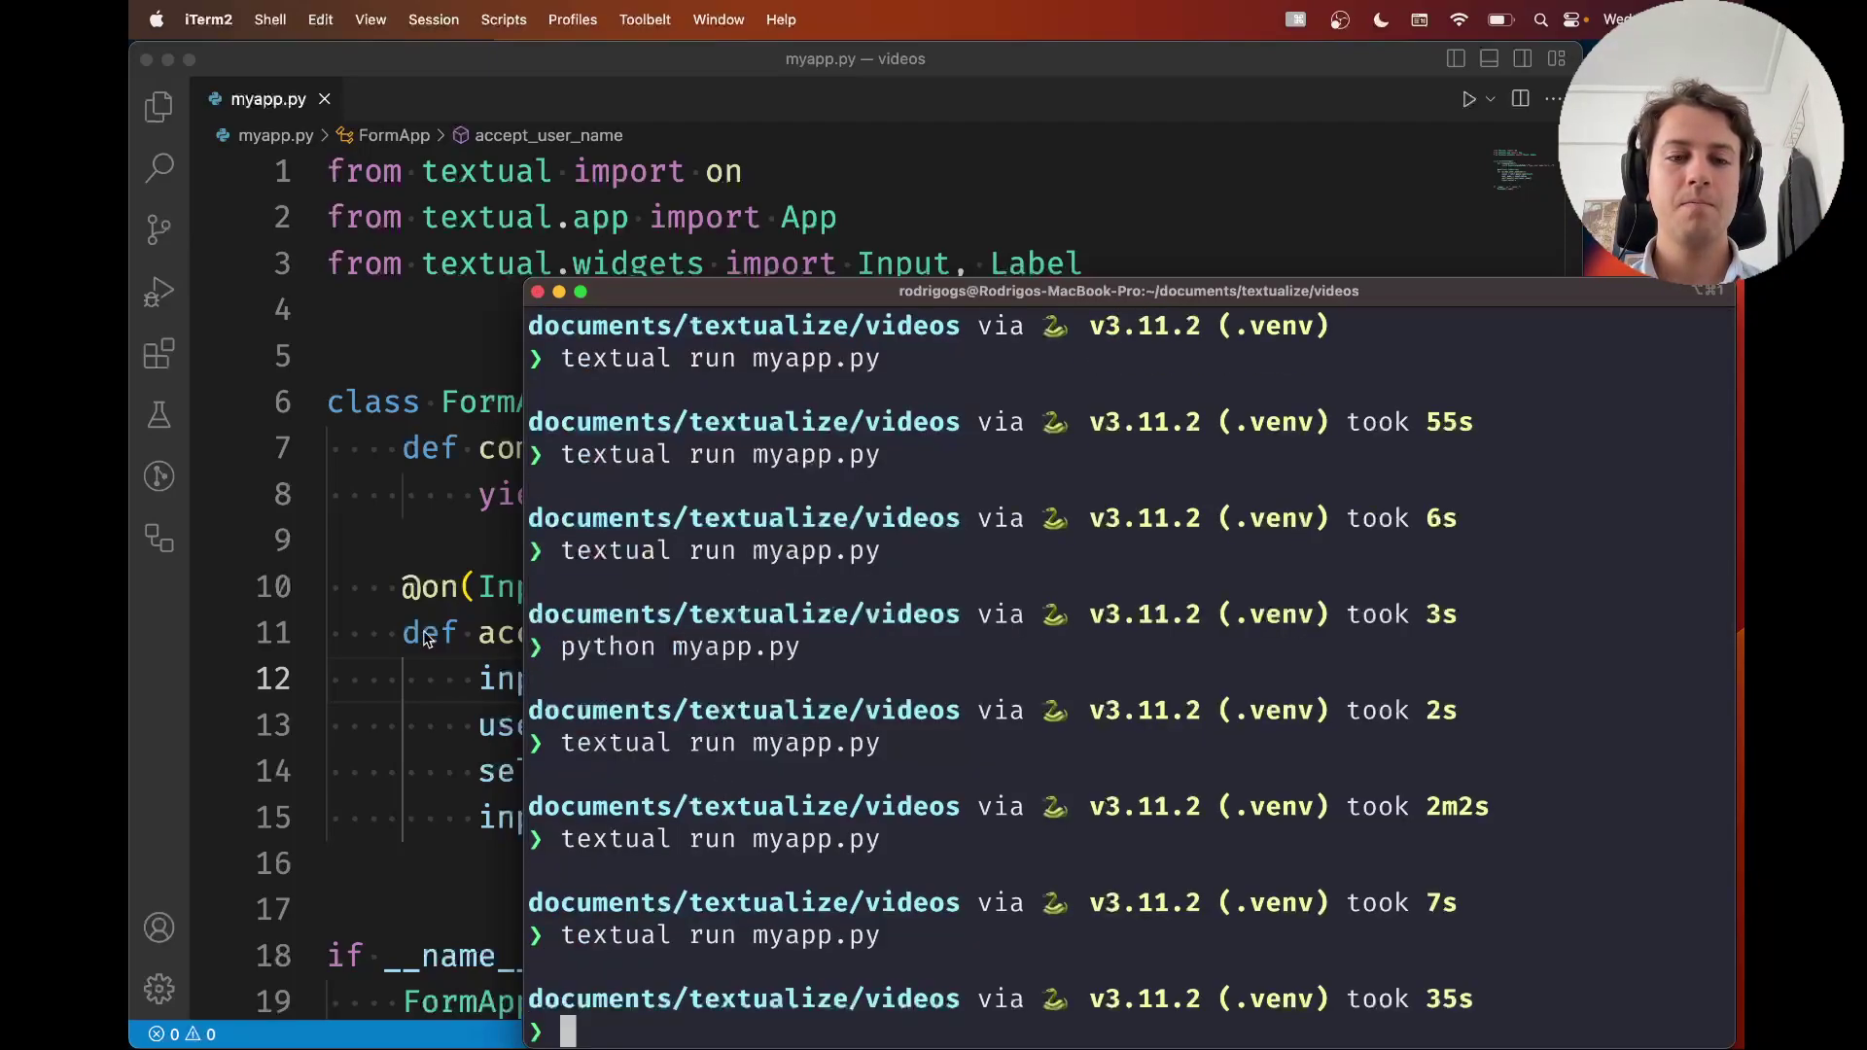
- Highlight Input.Submitted in the handler's decorator while explaining it
{"action": "left_click", "coordinate": [427, 638]}
{"action": "left_click", "coordinate": [593, 632]}
{"action": "scroll", "coordinate": [1034, 705], "scroll_direction": "down", "scroll_amount": 1}
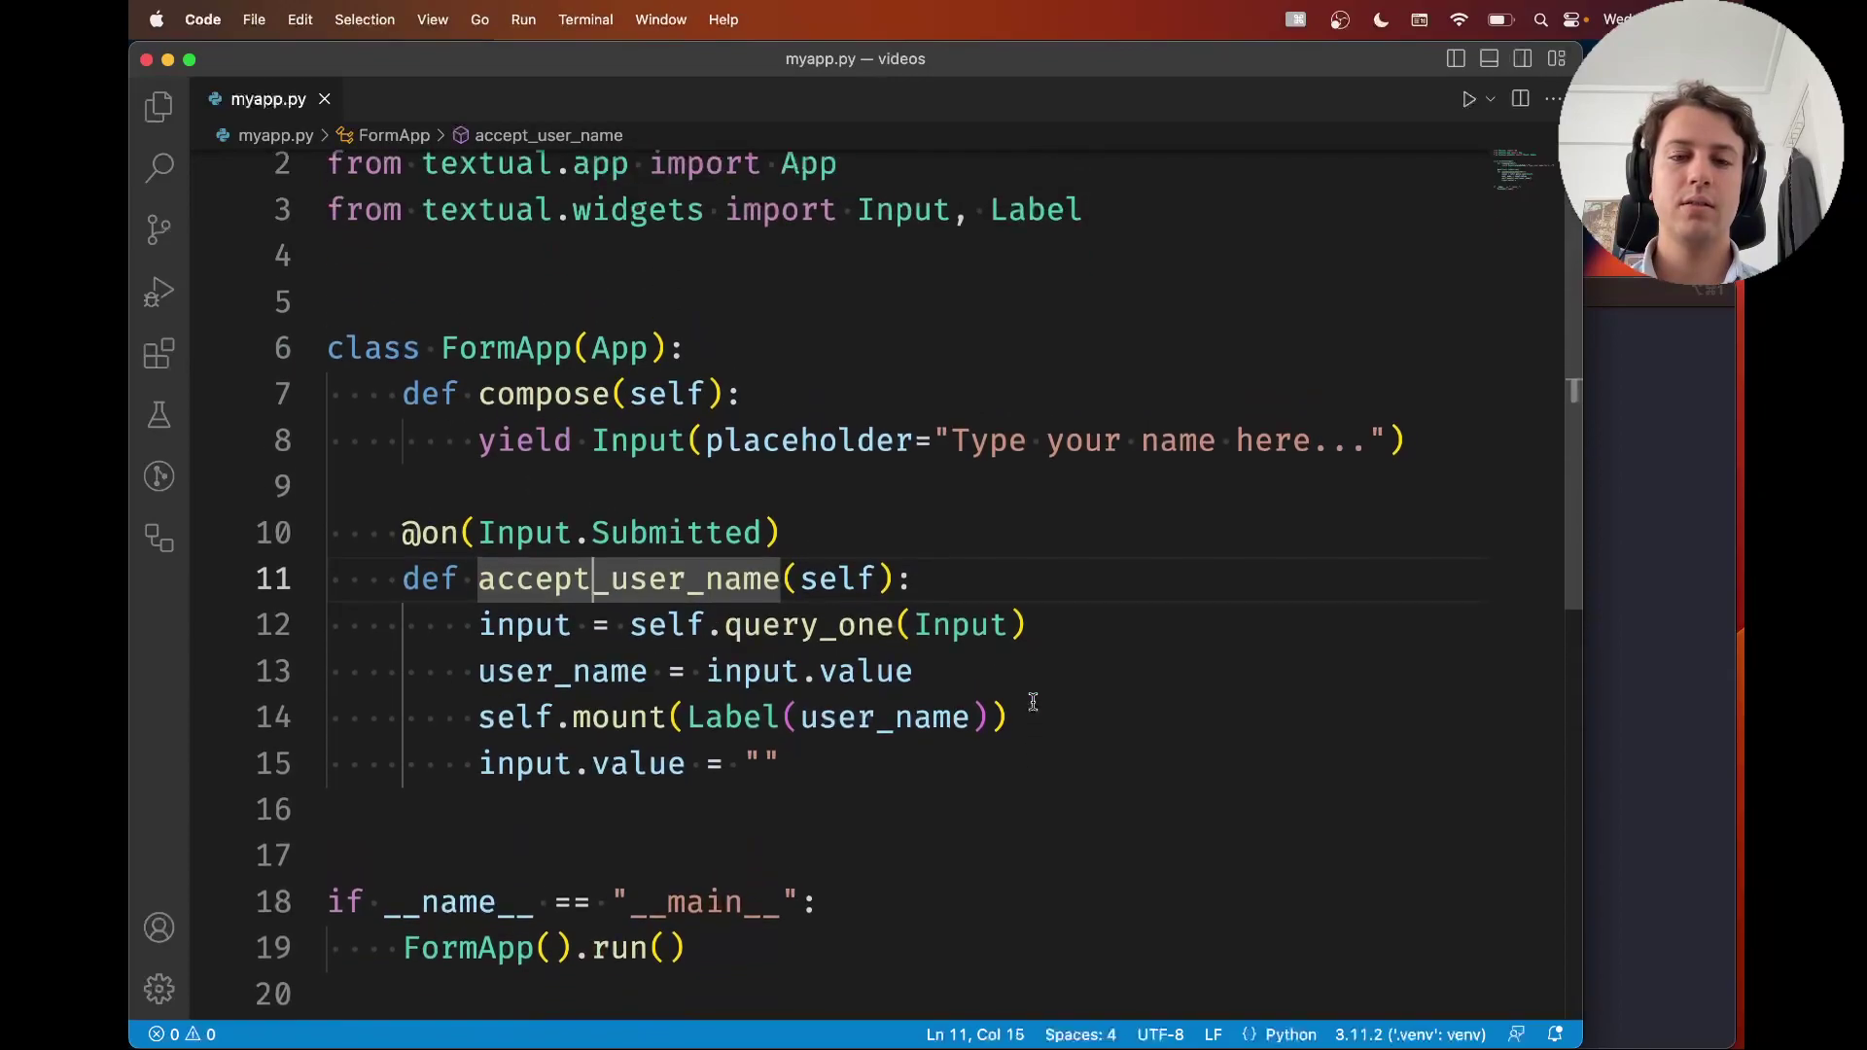
{"action": "left_click_drag", "start_coordinate": [760, 532], "coordinate": [481, 533]}
{"action": "left_click", "coordinate": [760, 533]}
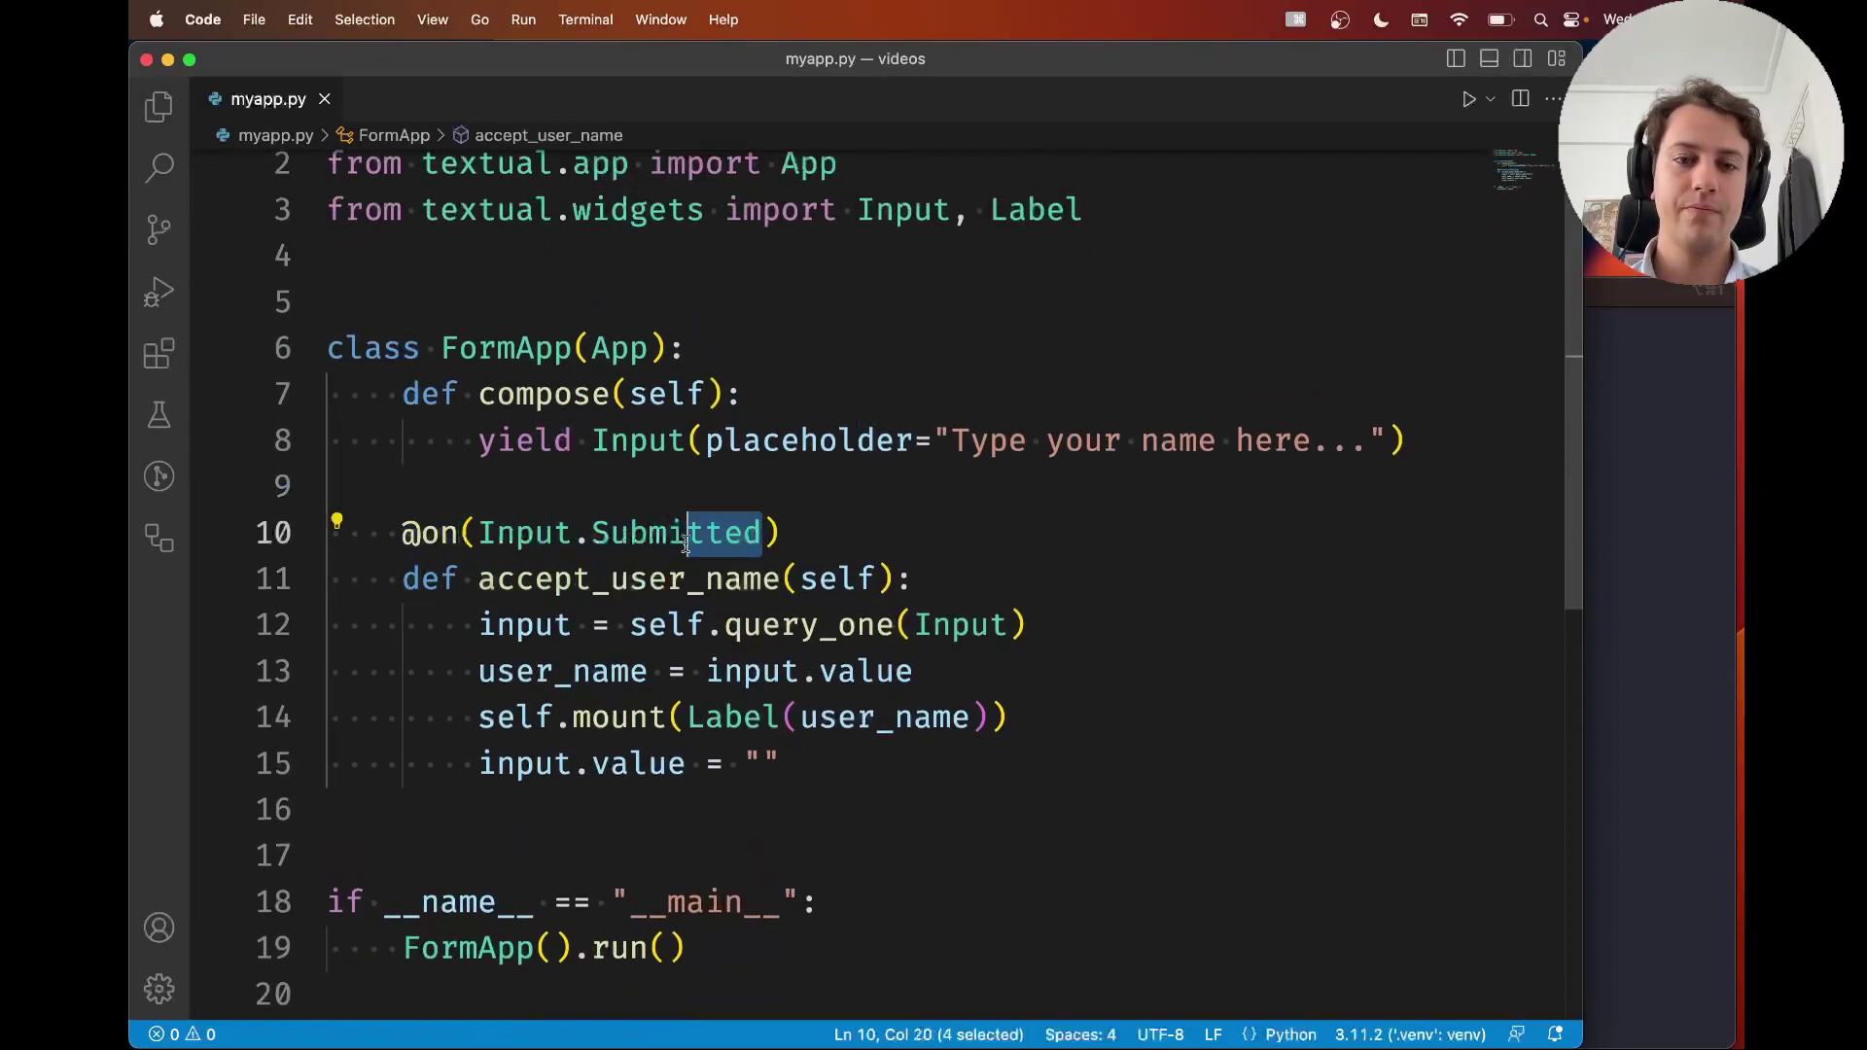
{"action": "left_click", "coordinate": [759, 533]}
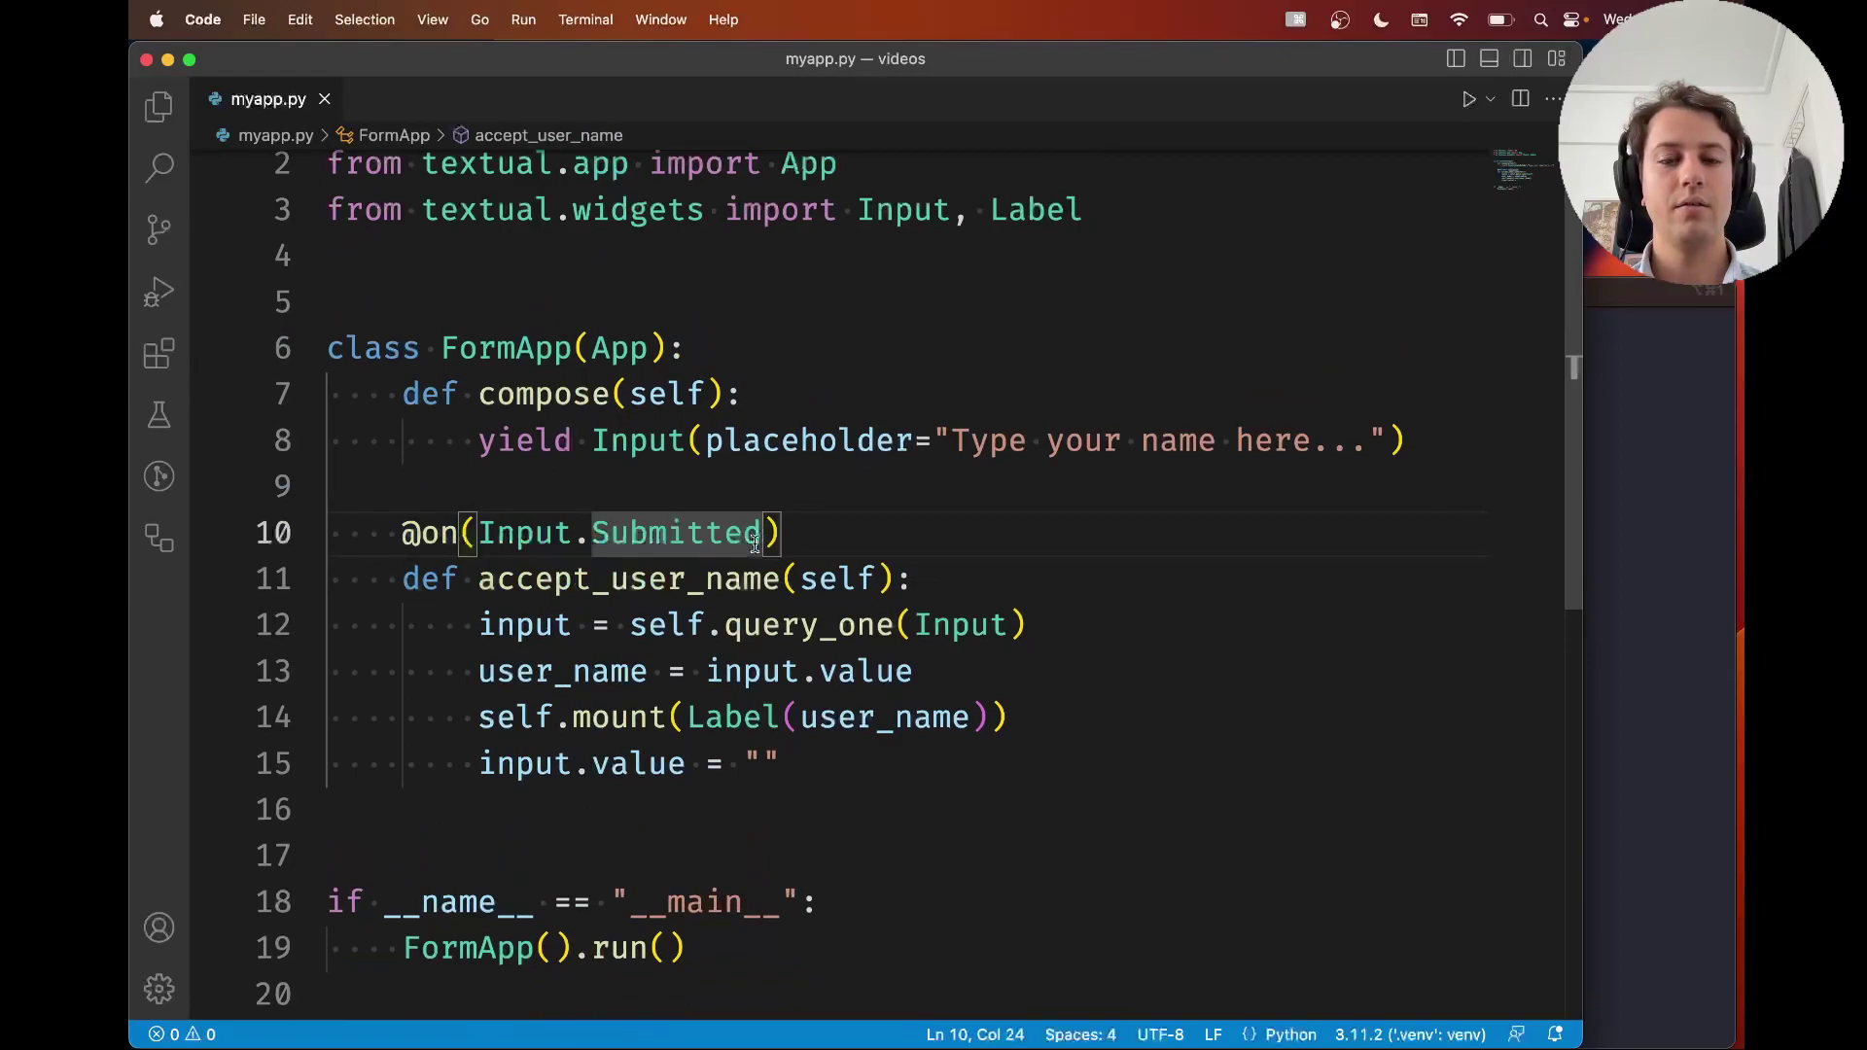
{"action": "left_click_drag", "start_coordinate": [769, 533], "coordinate": [479, 533]}
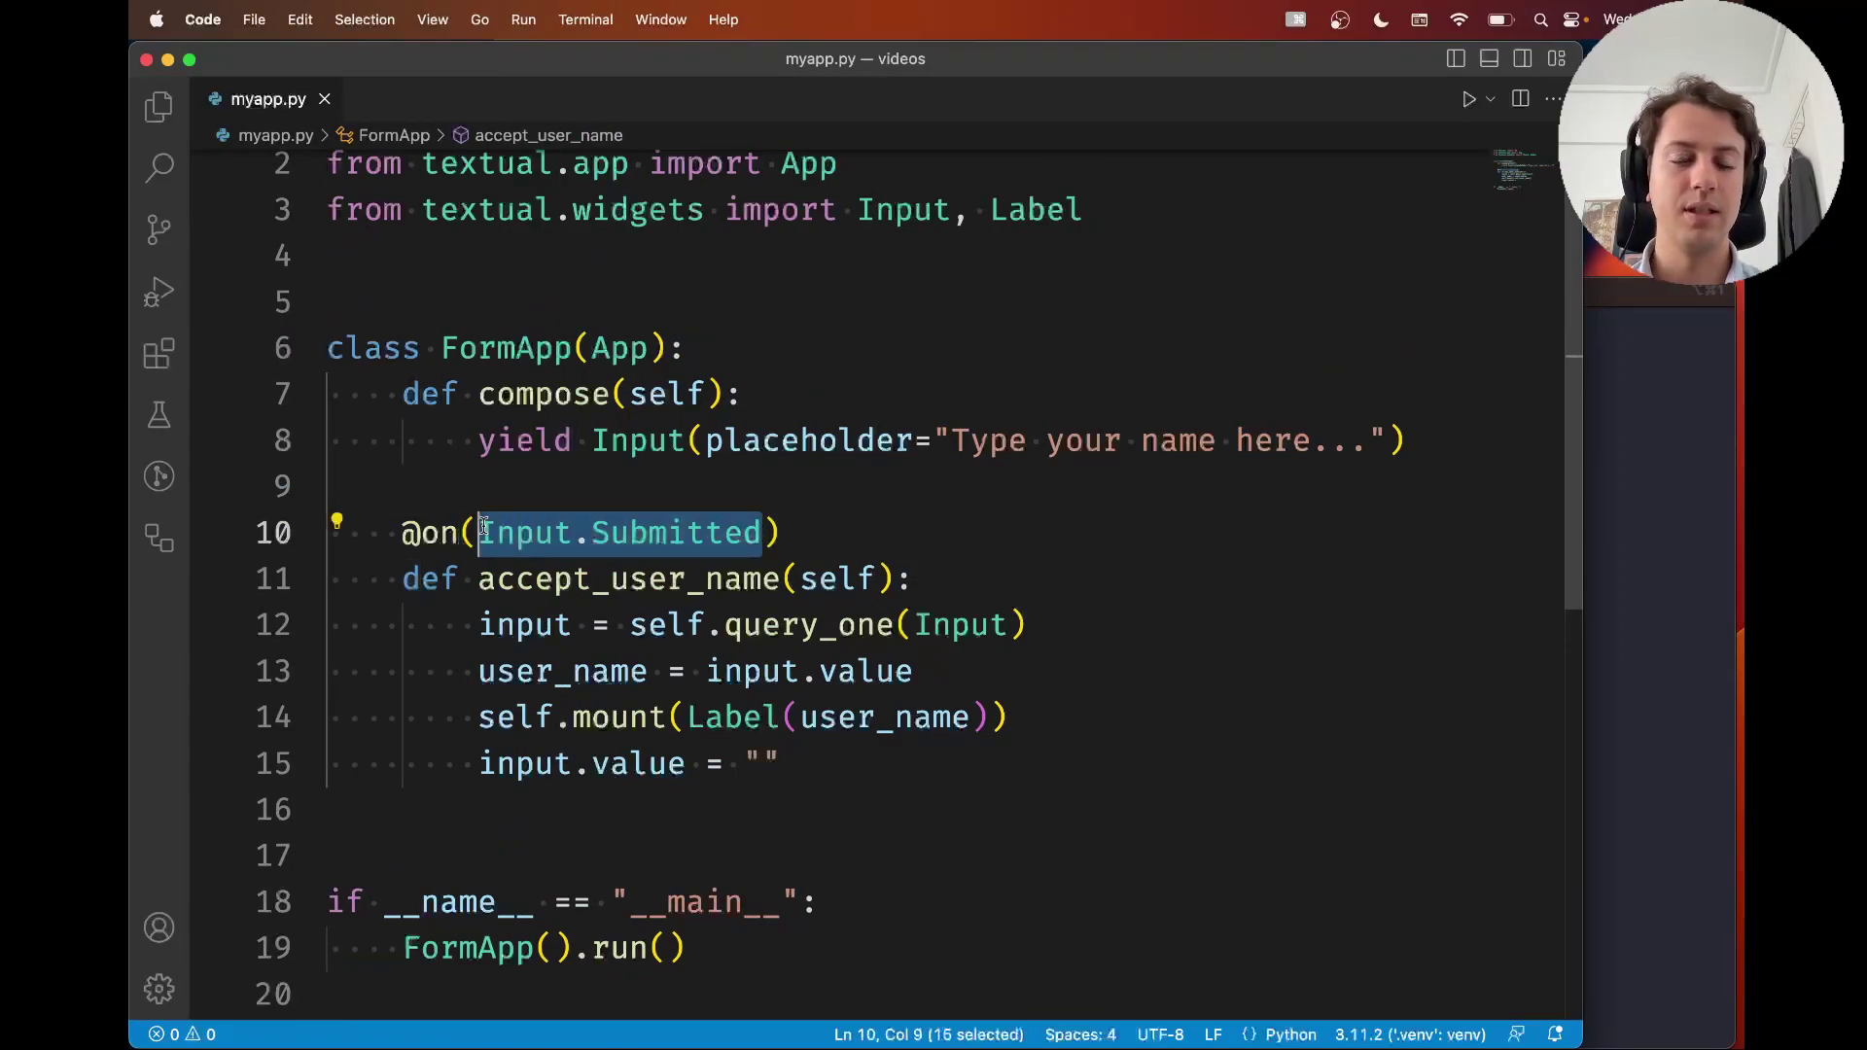
{"action": "left_click", "coordinate": [779, 529]}
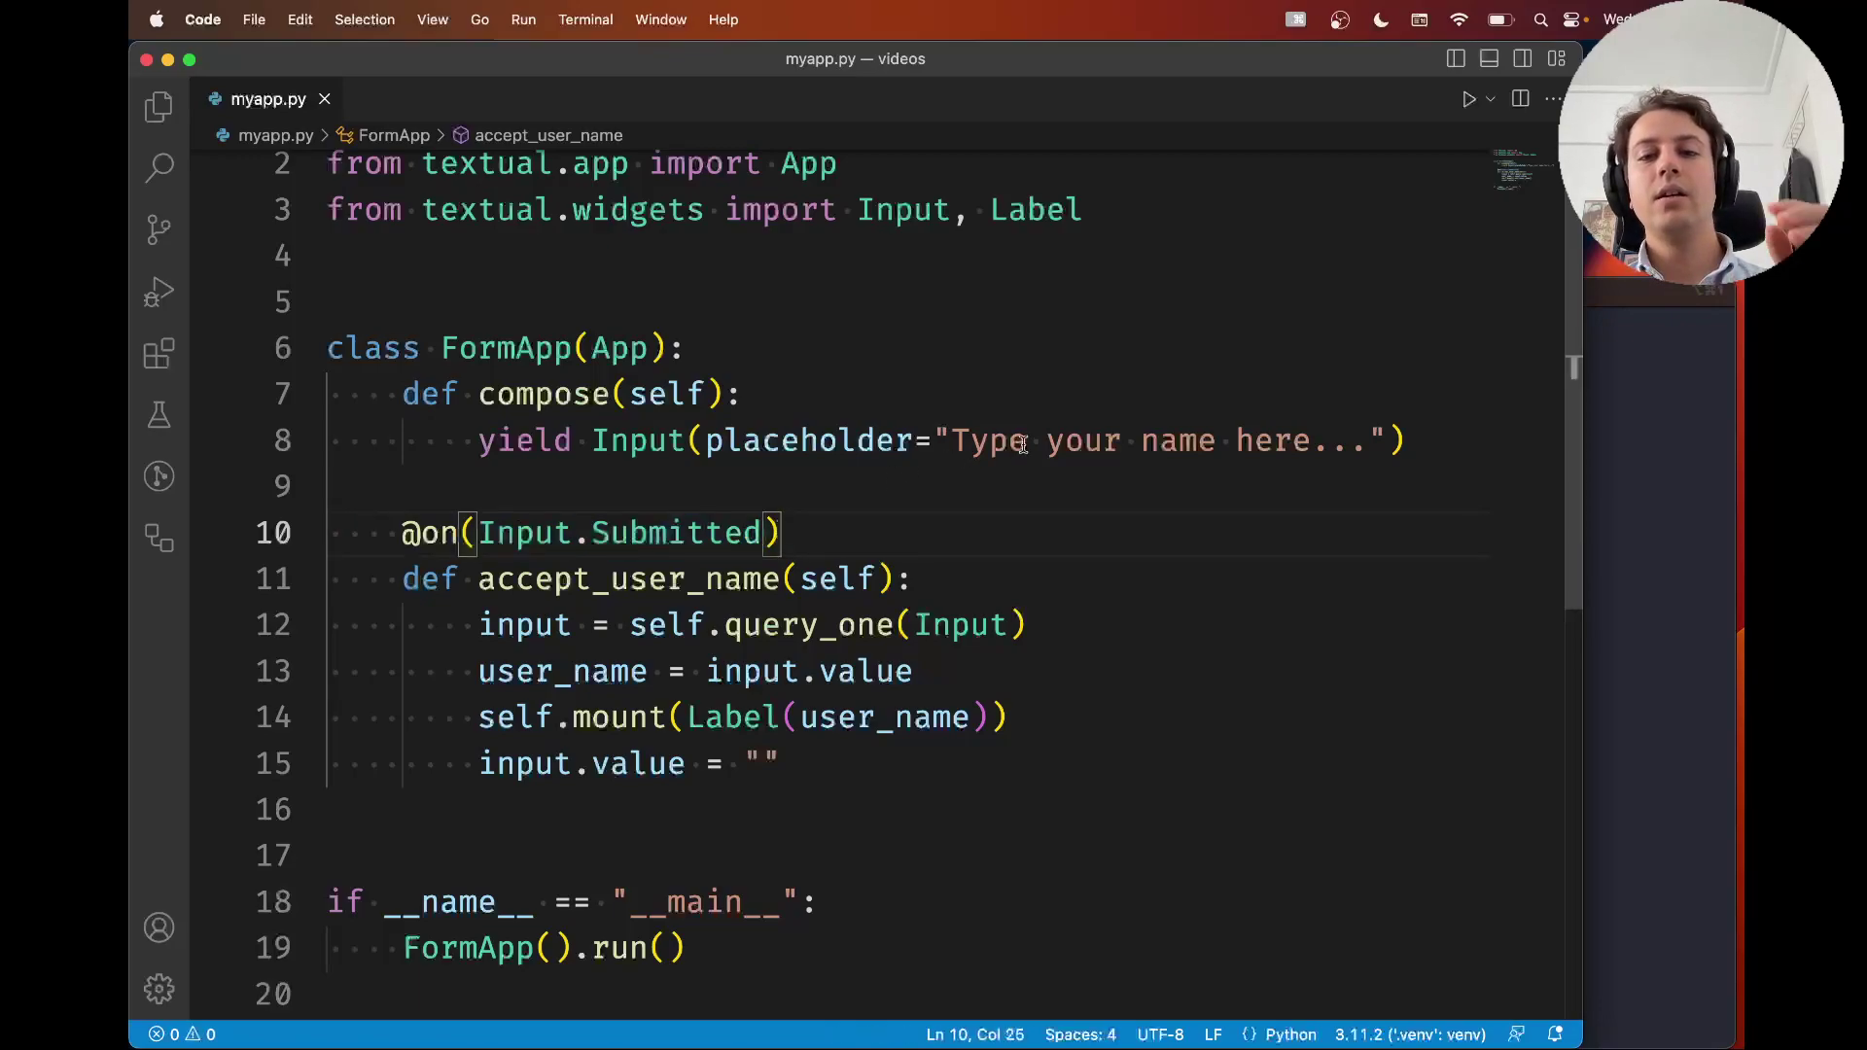
{"action": "scroll", "coordinate": [893, 479], "scroll_direction": "up", "scroll_amount": 1}
- Import Button, yield Button("Submit your name") below the Input, and save
{"action": "left_click", "coordinate": [855, 265]}
{"action": "type", "text": "But"}
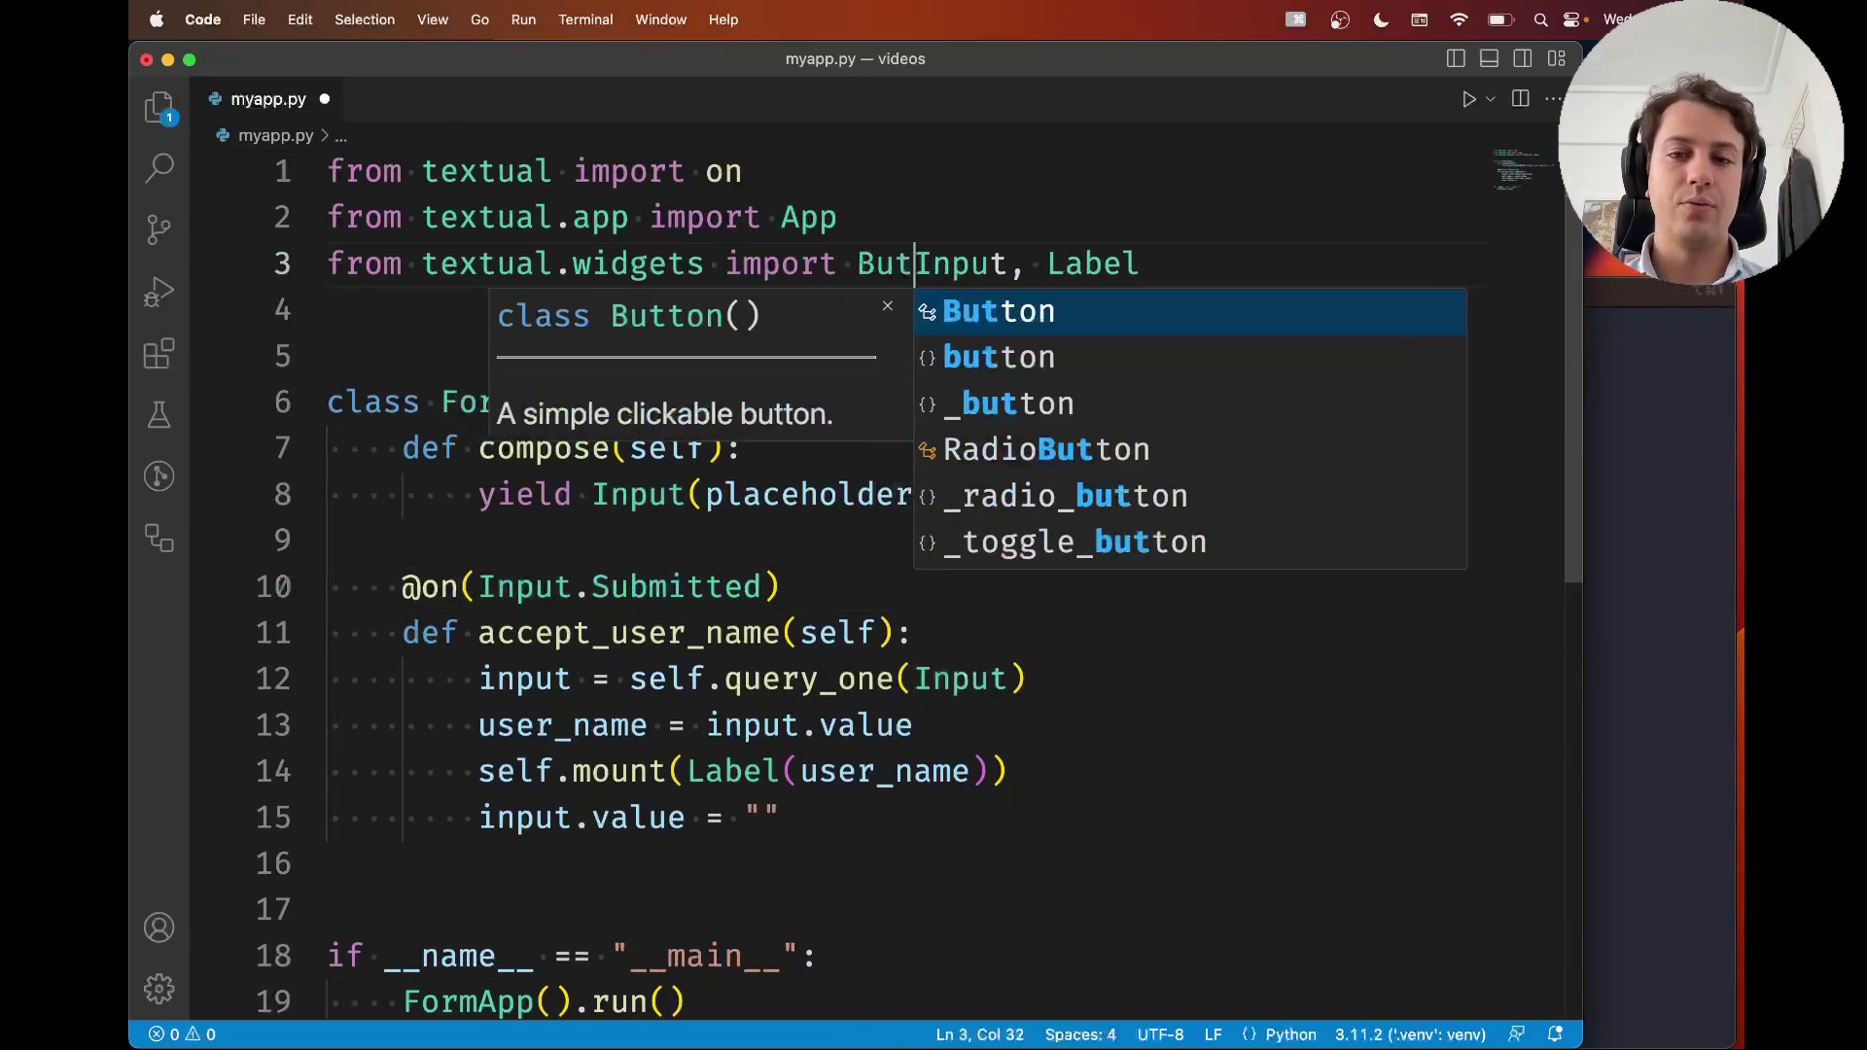
{"action": "type", "text": "ton,"}
{"action": "left_click", "coordinate": [1459, 506]}
{"action": "key", "text": "Return"}
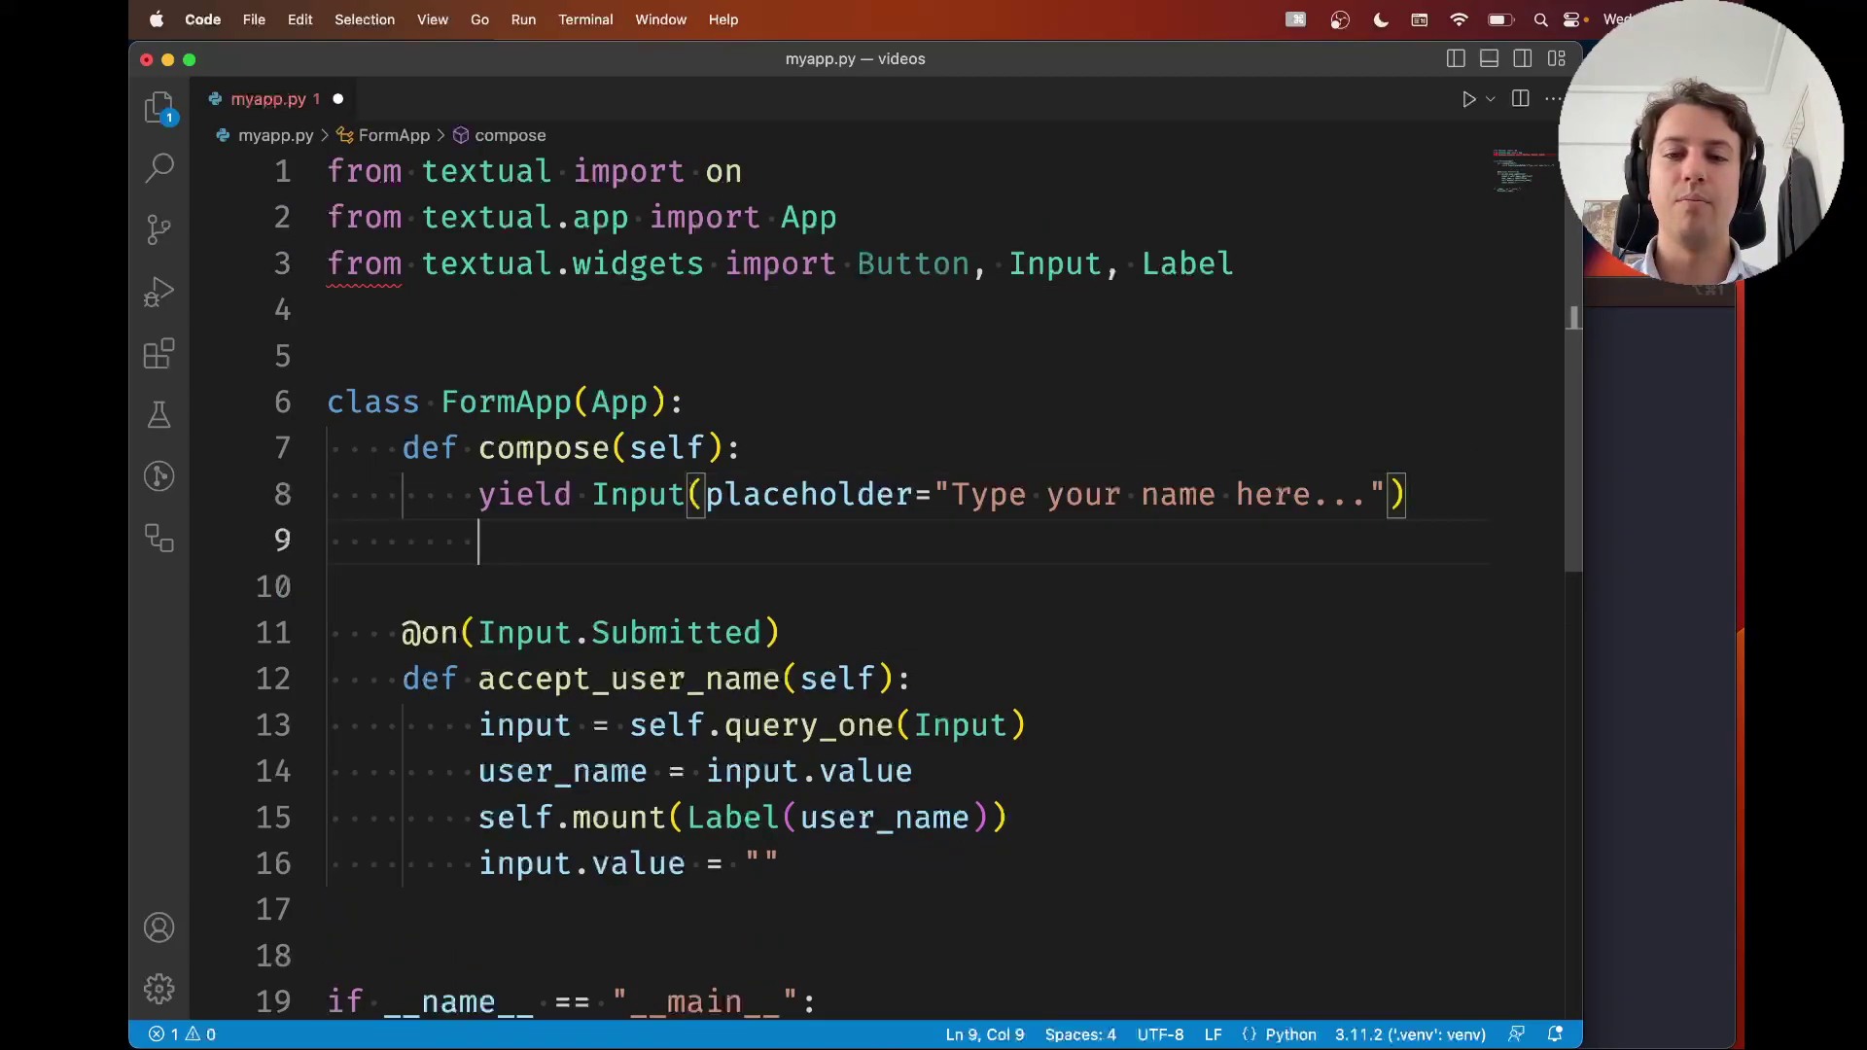
{"action": "type", "text": "yield Button("}
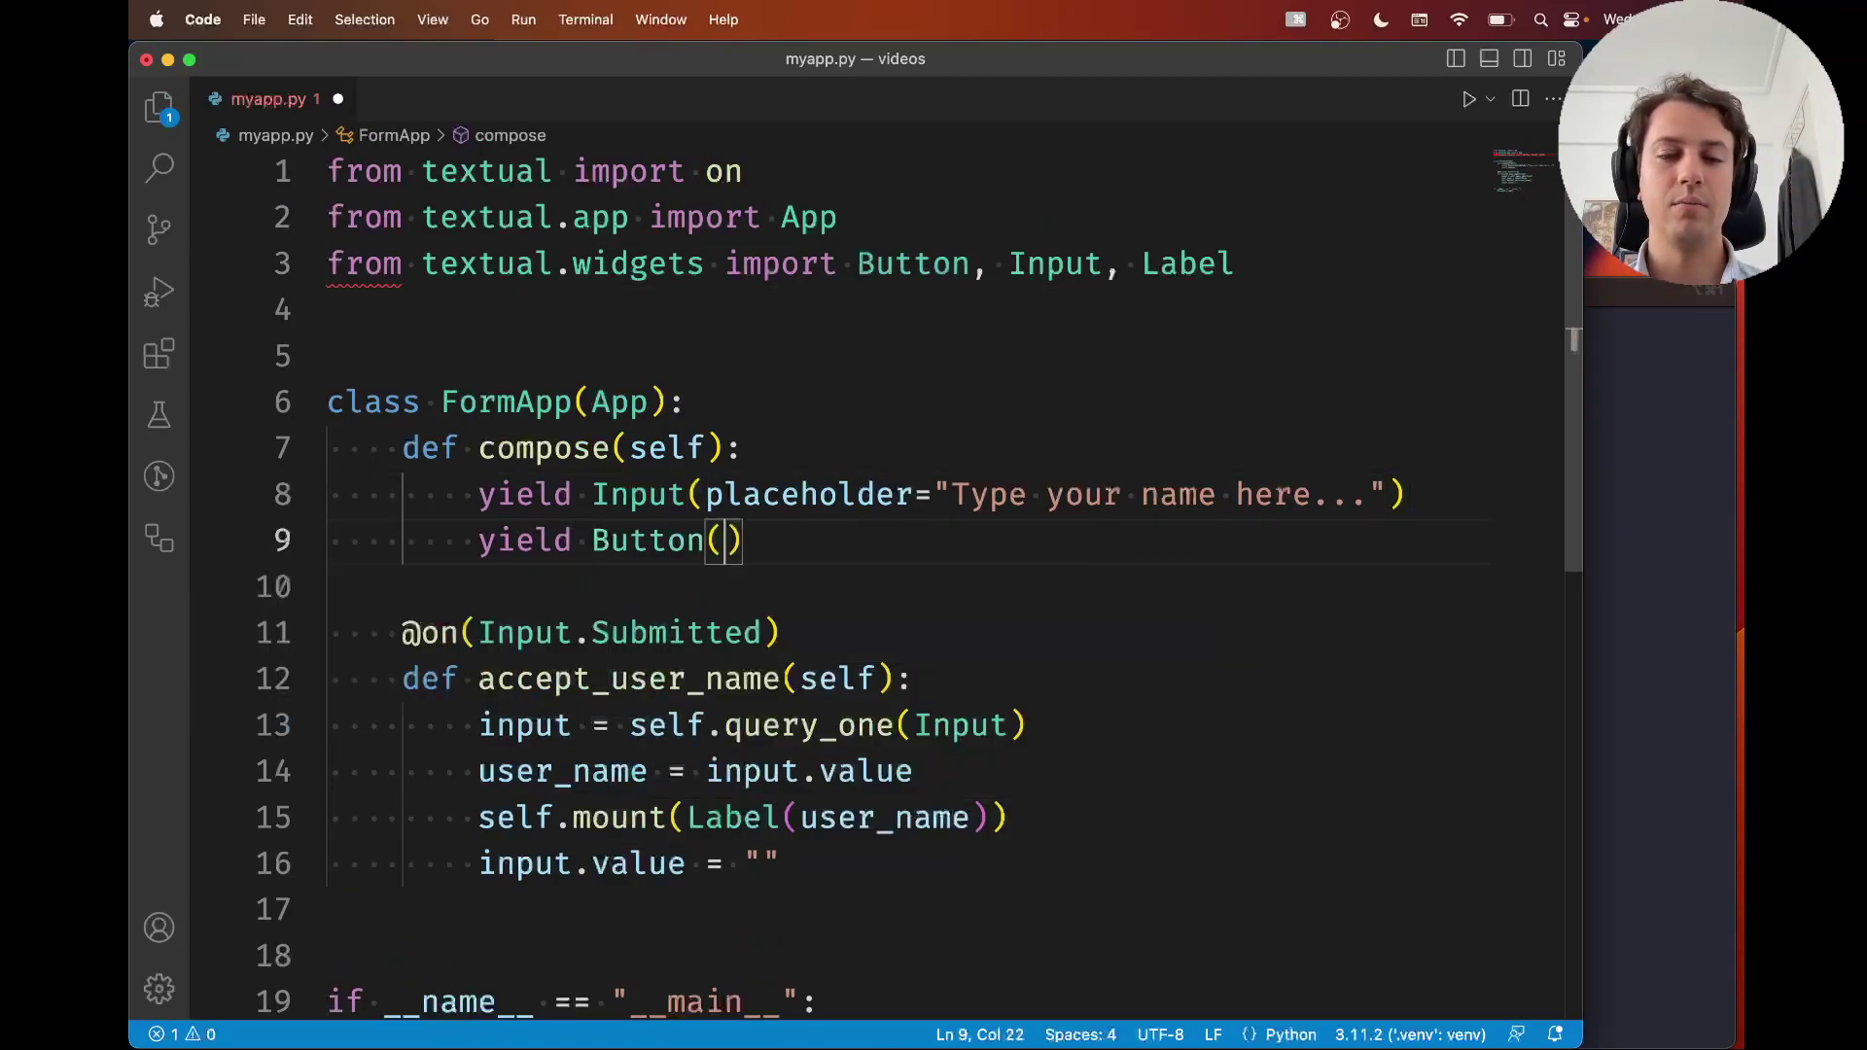
{"action": "type", "text": "\"Submit your name"}
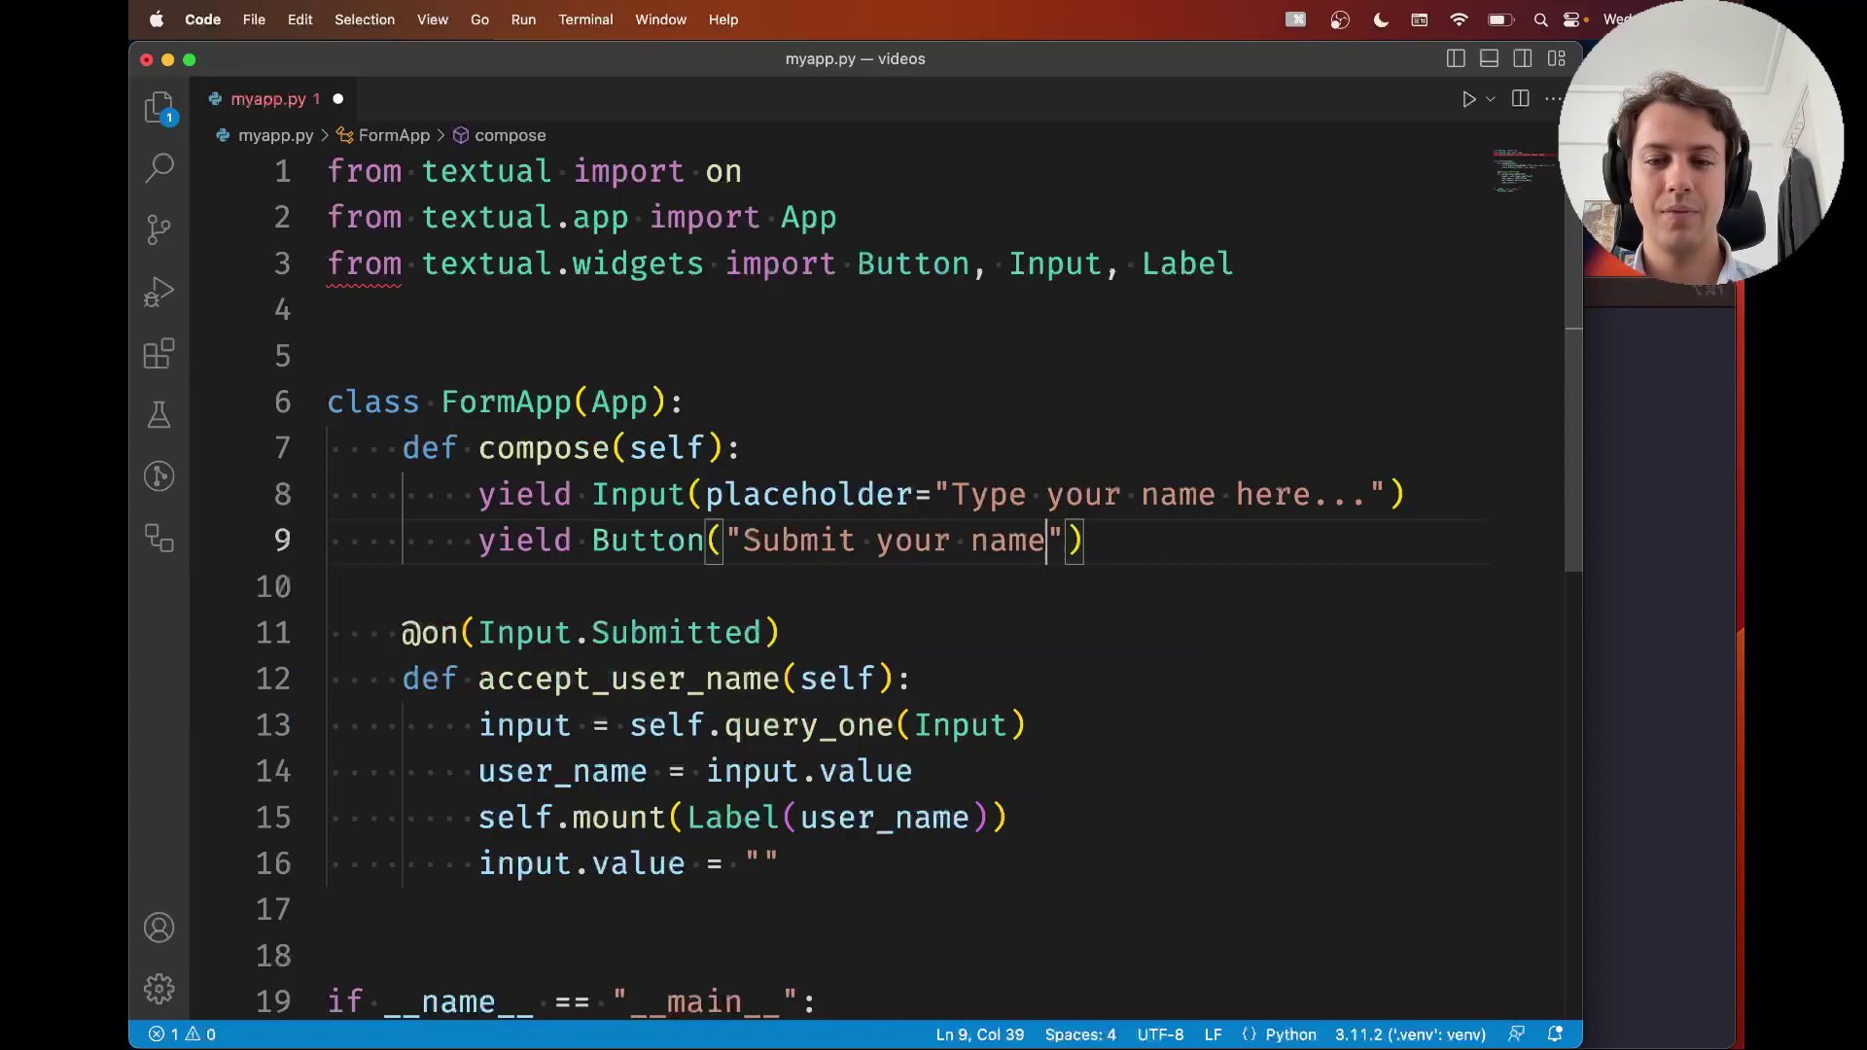
{"action": "key", "text": "super+s"}
{"action": "key", "text": "super+Tab"}
{"action": "key", "text": "Up"}
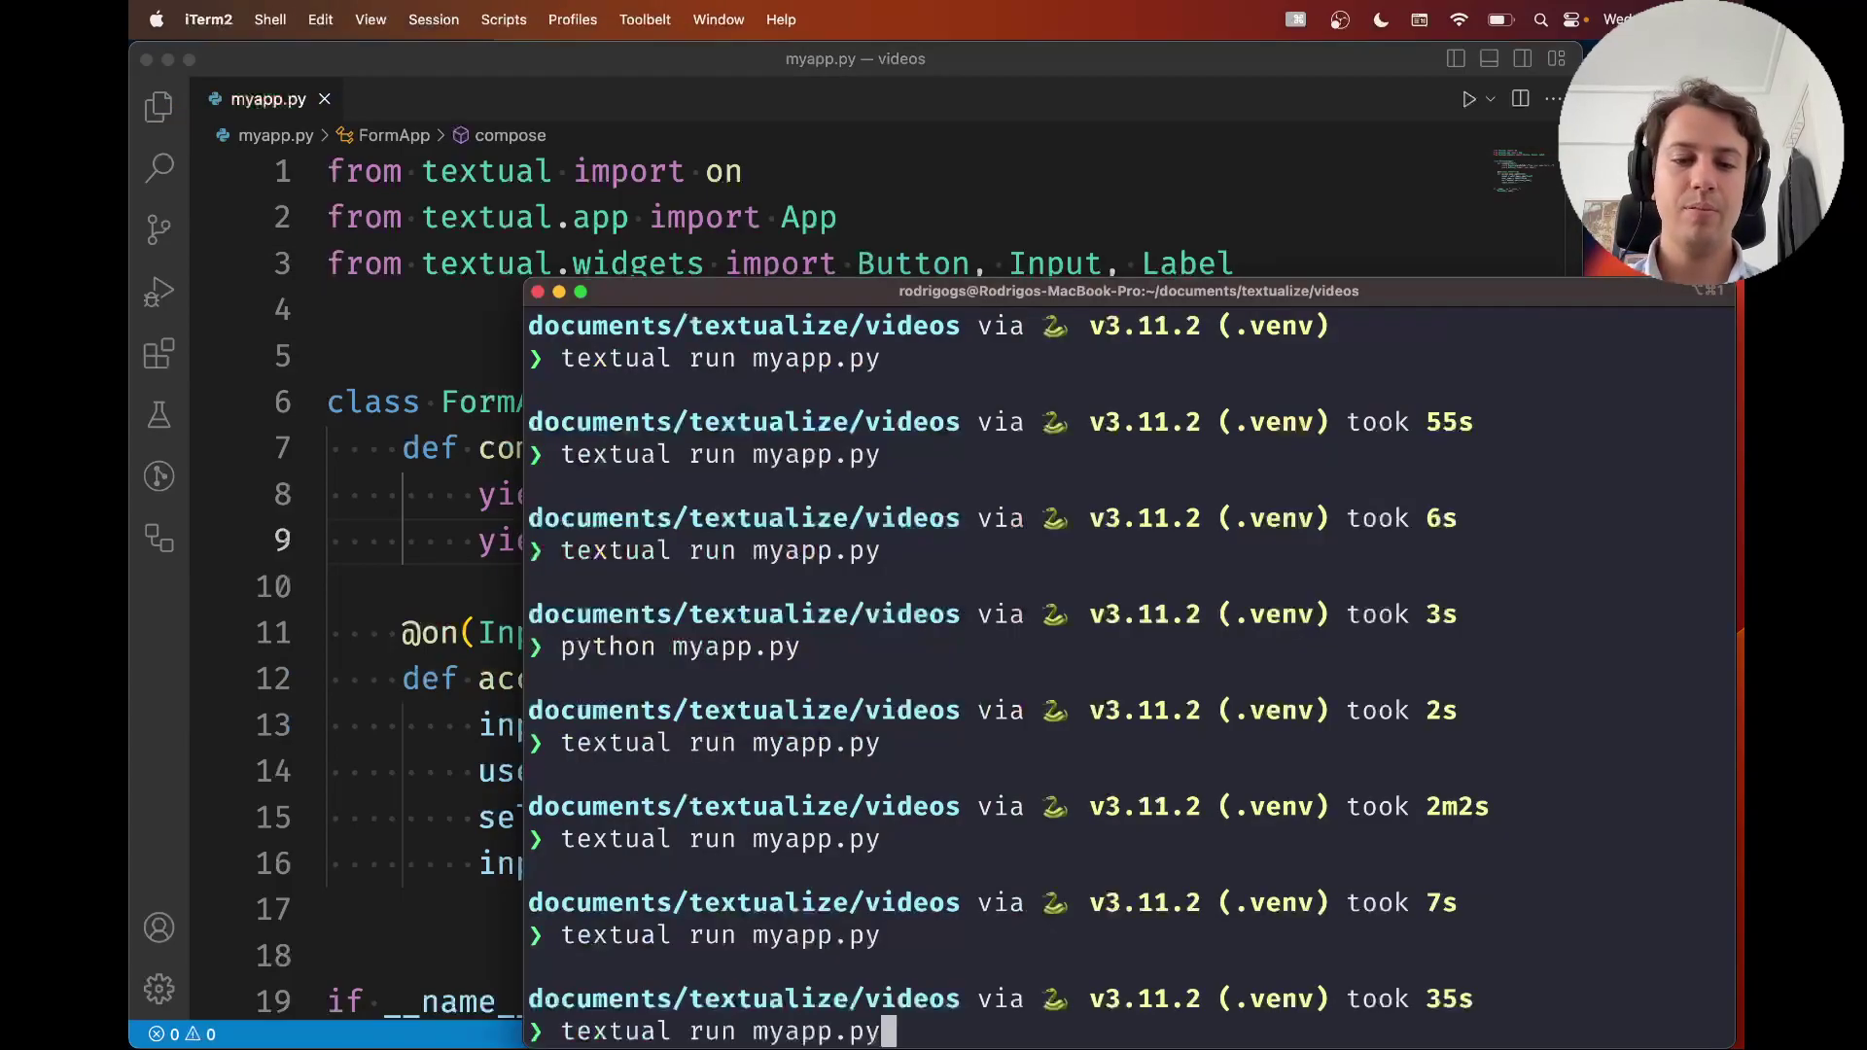
{"action": "key", "text": "Return"}
{"action": "type", "text": "Ro"}
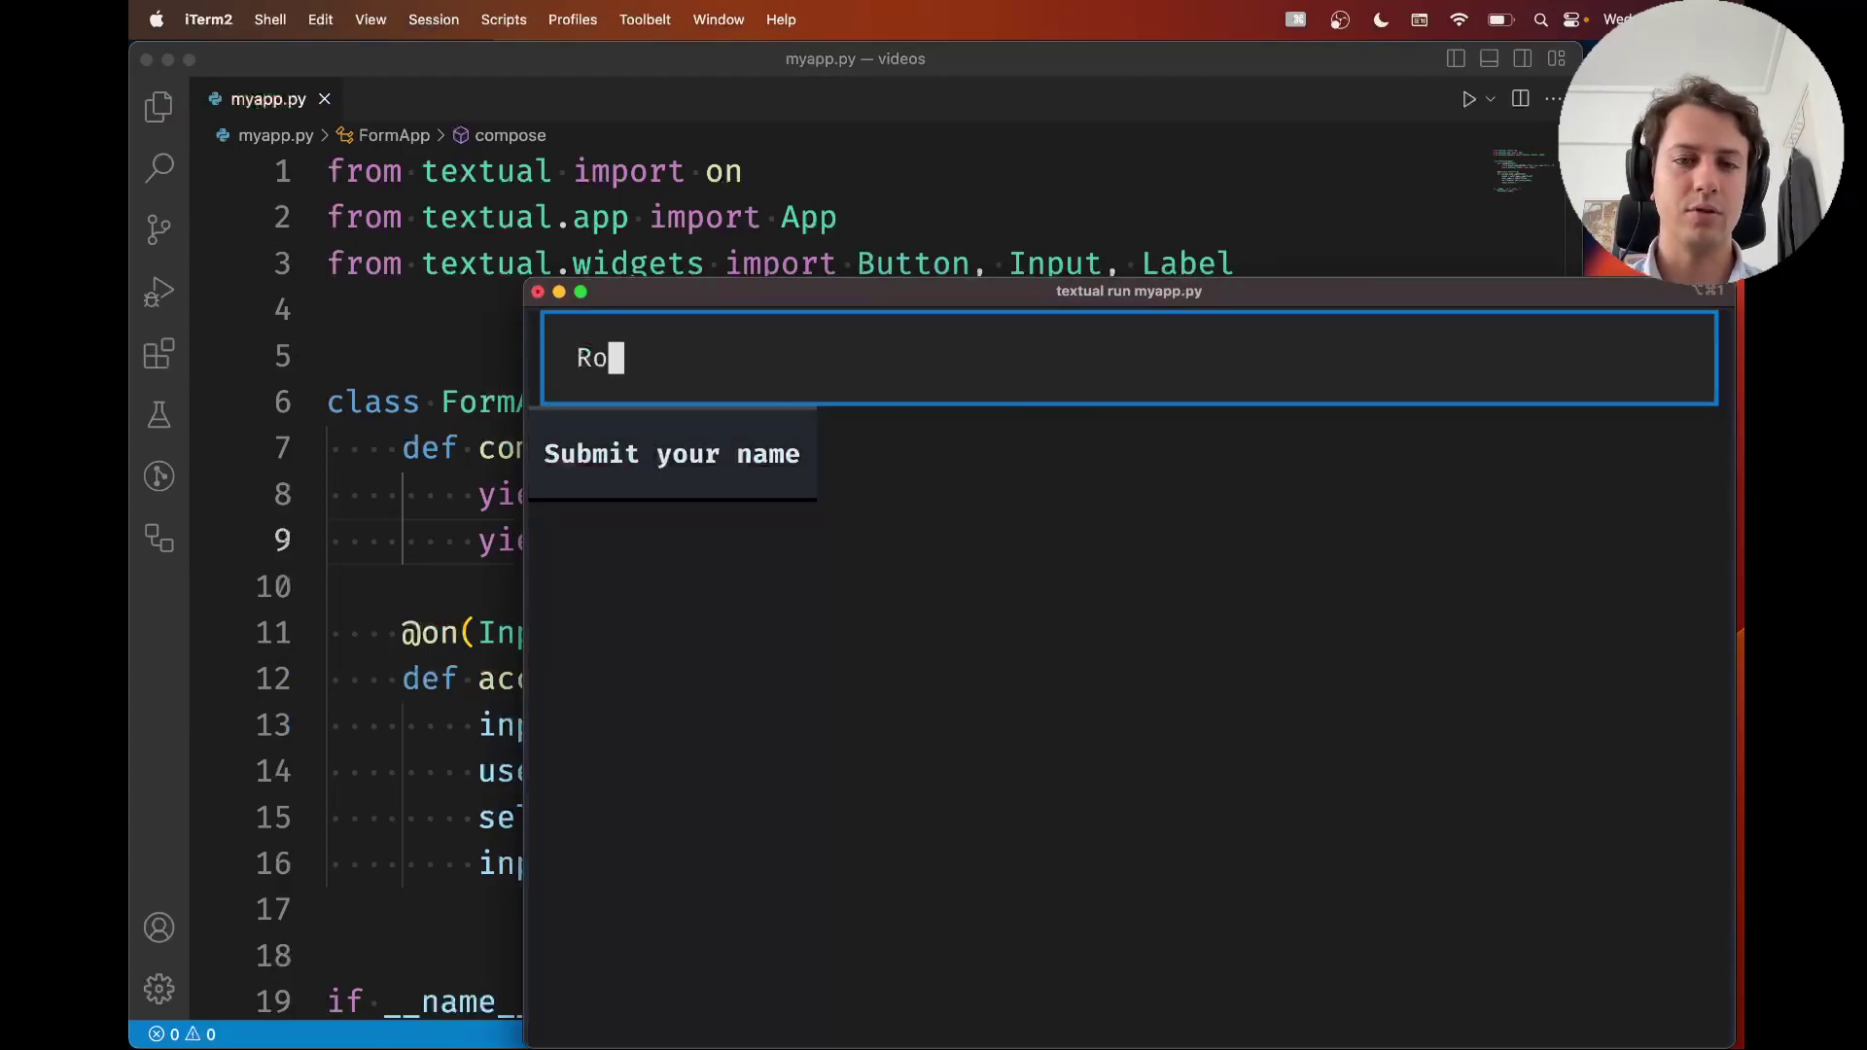
{"action": "type", "text": "drigo"}
{"action": "key", "text": "Tab"}
{"action": "left_click", "coordinate": [694, 444]}
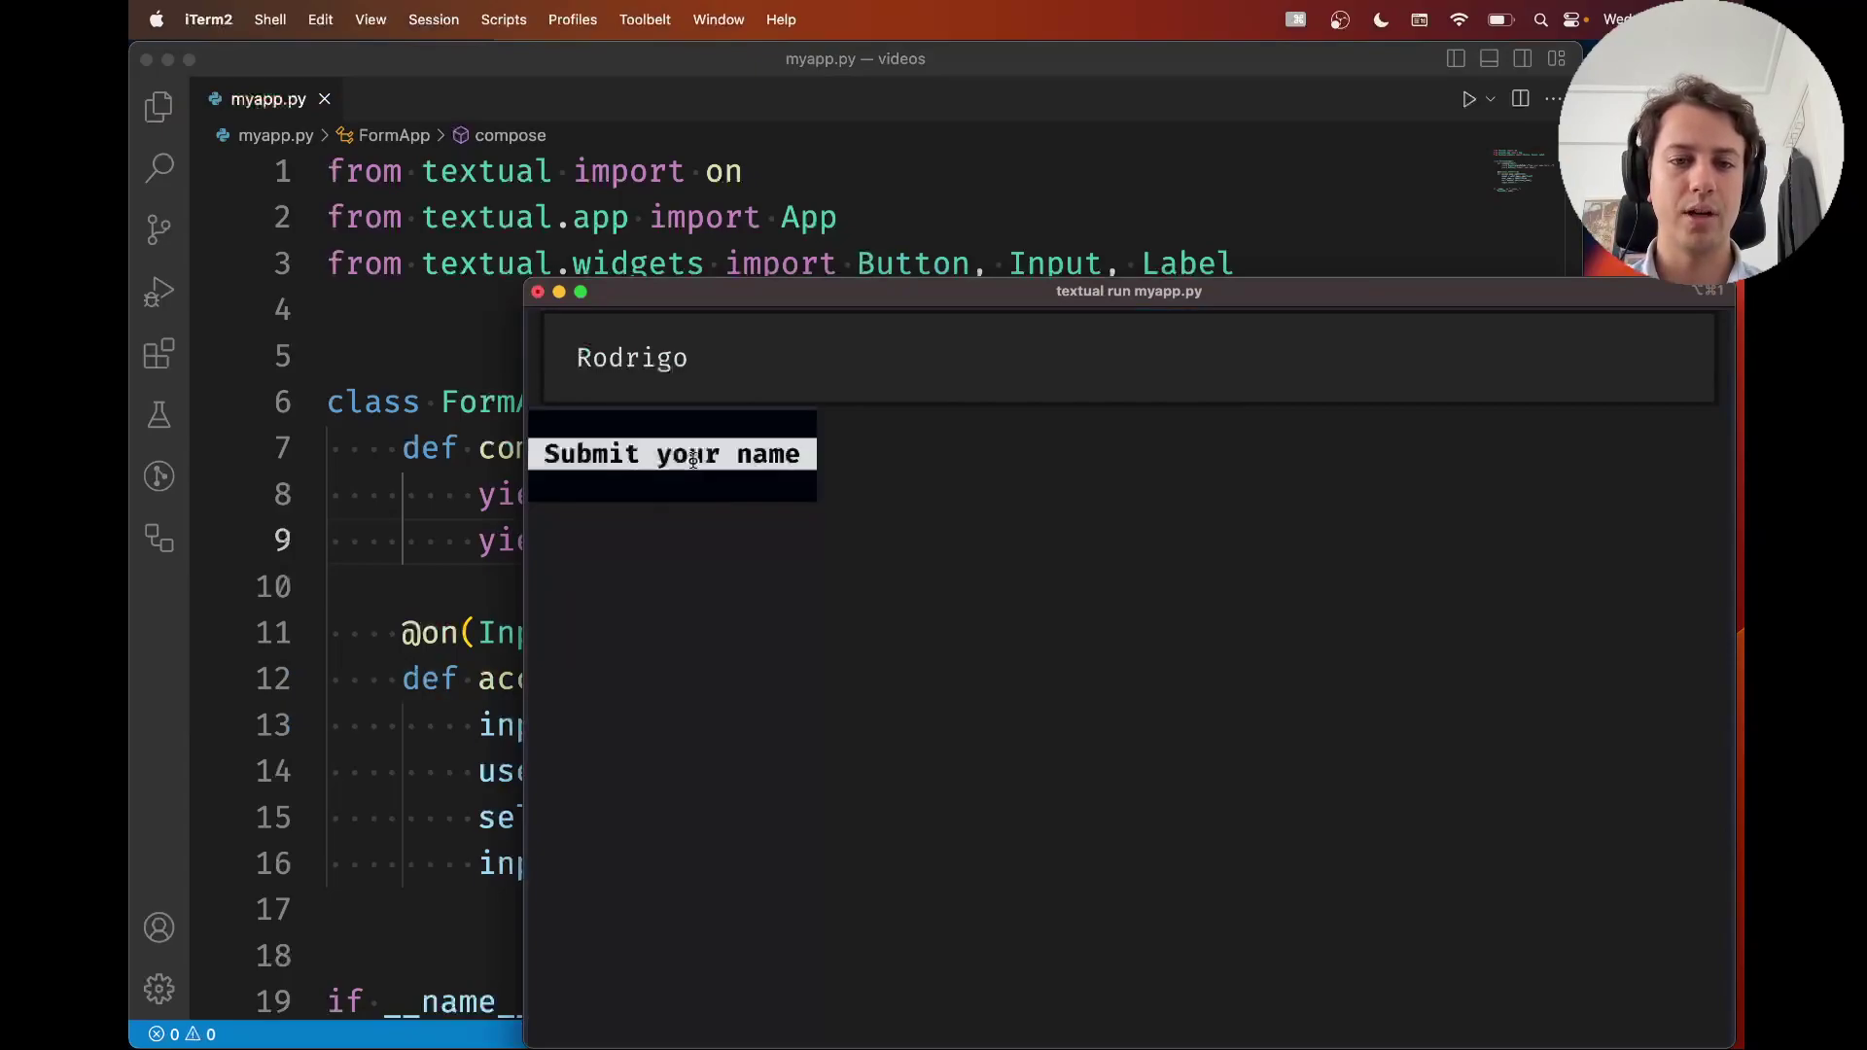
{"action": "left_click", "coordinate": [693, 446]}
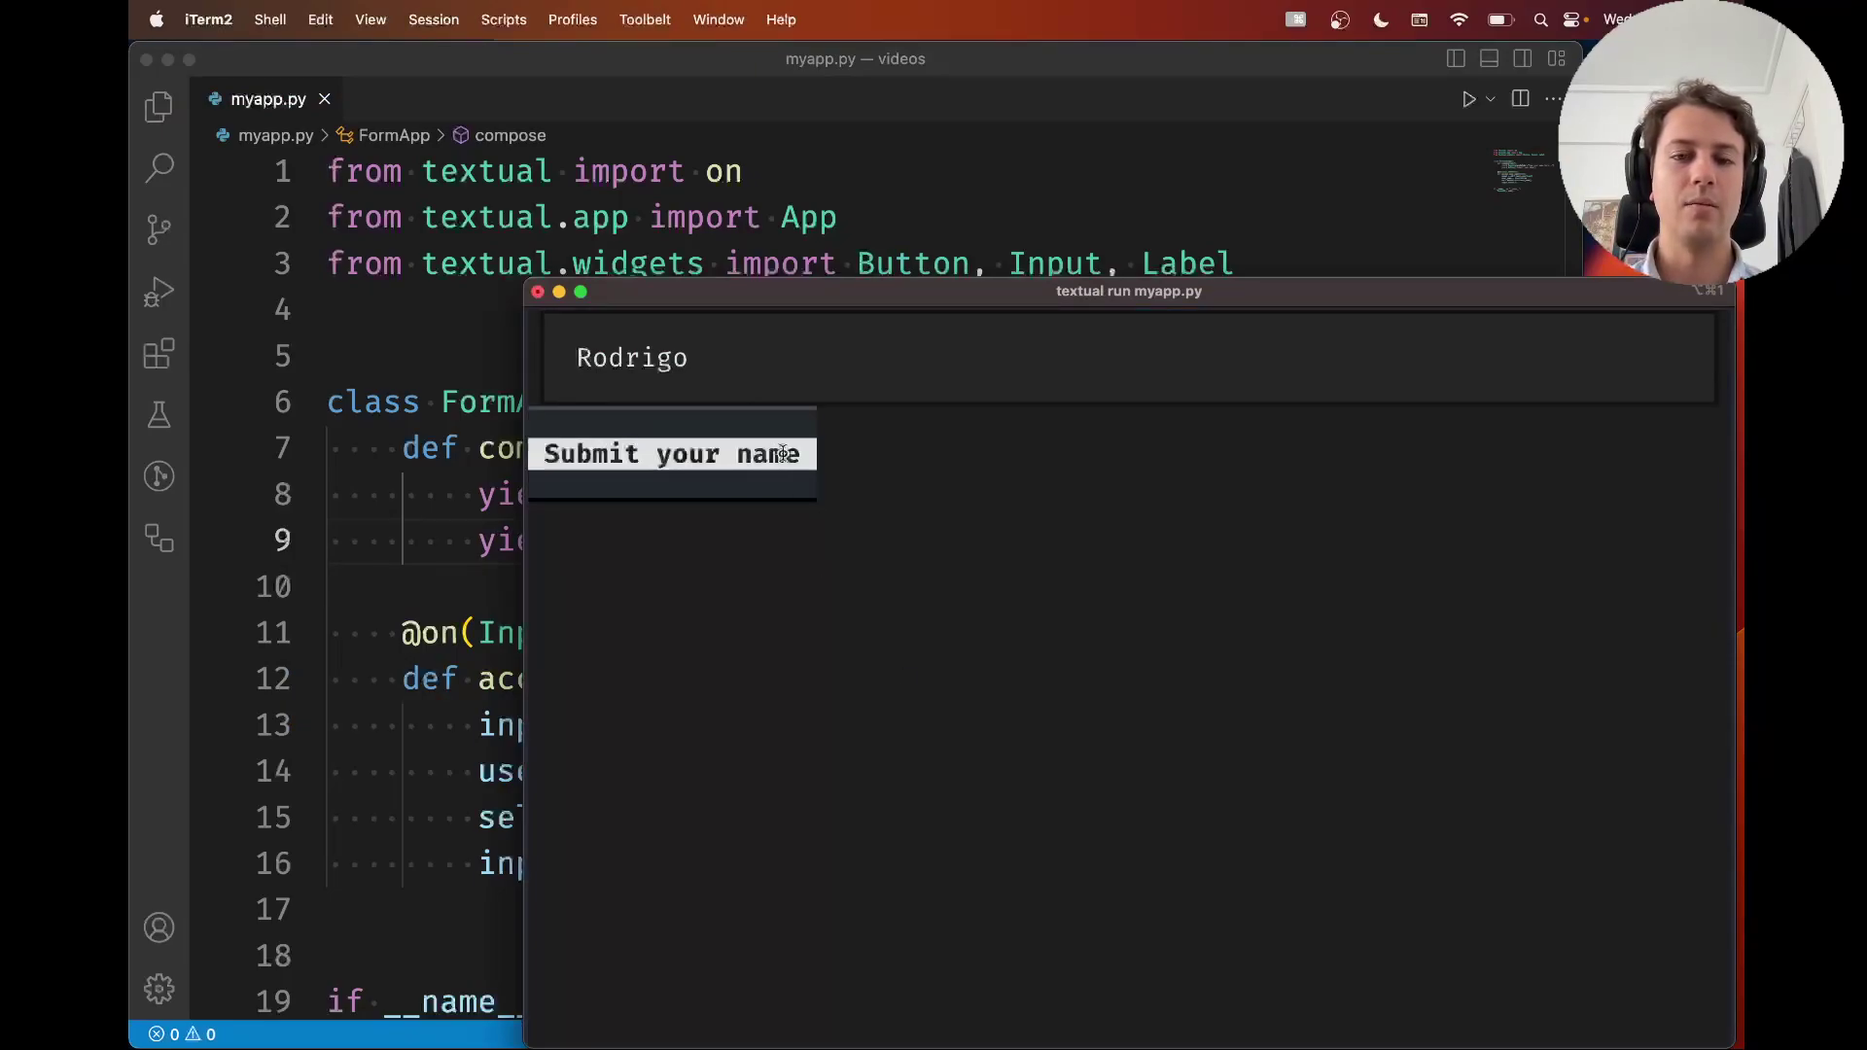
{"action": "left_click", "coordinate": [773, 379]}
{"action": "key", "text": "ctrl+c"}
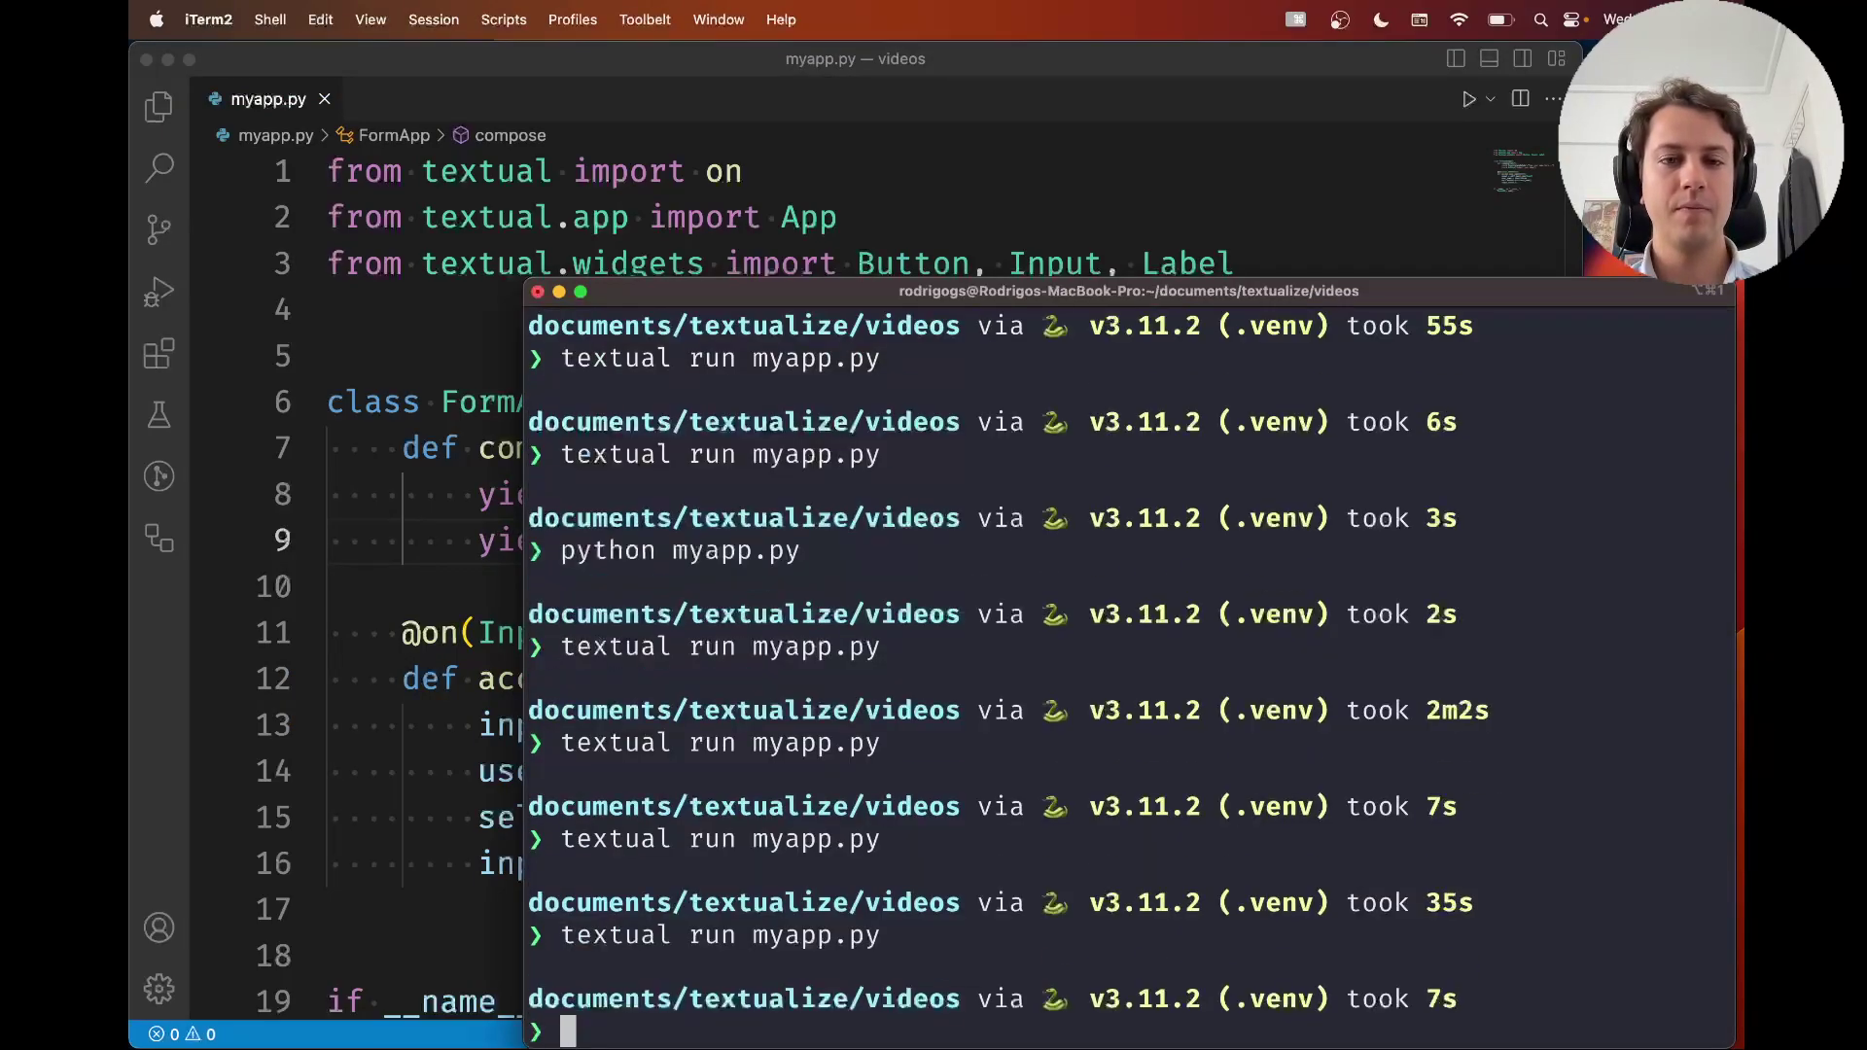
- Highlight Input.Submitted, the Button import and the handler while explaining
{"action": "left_click", "coordinate": [490, 686]}
{"action": "left_click", "coordinate": [759, 632]}
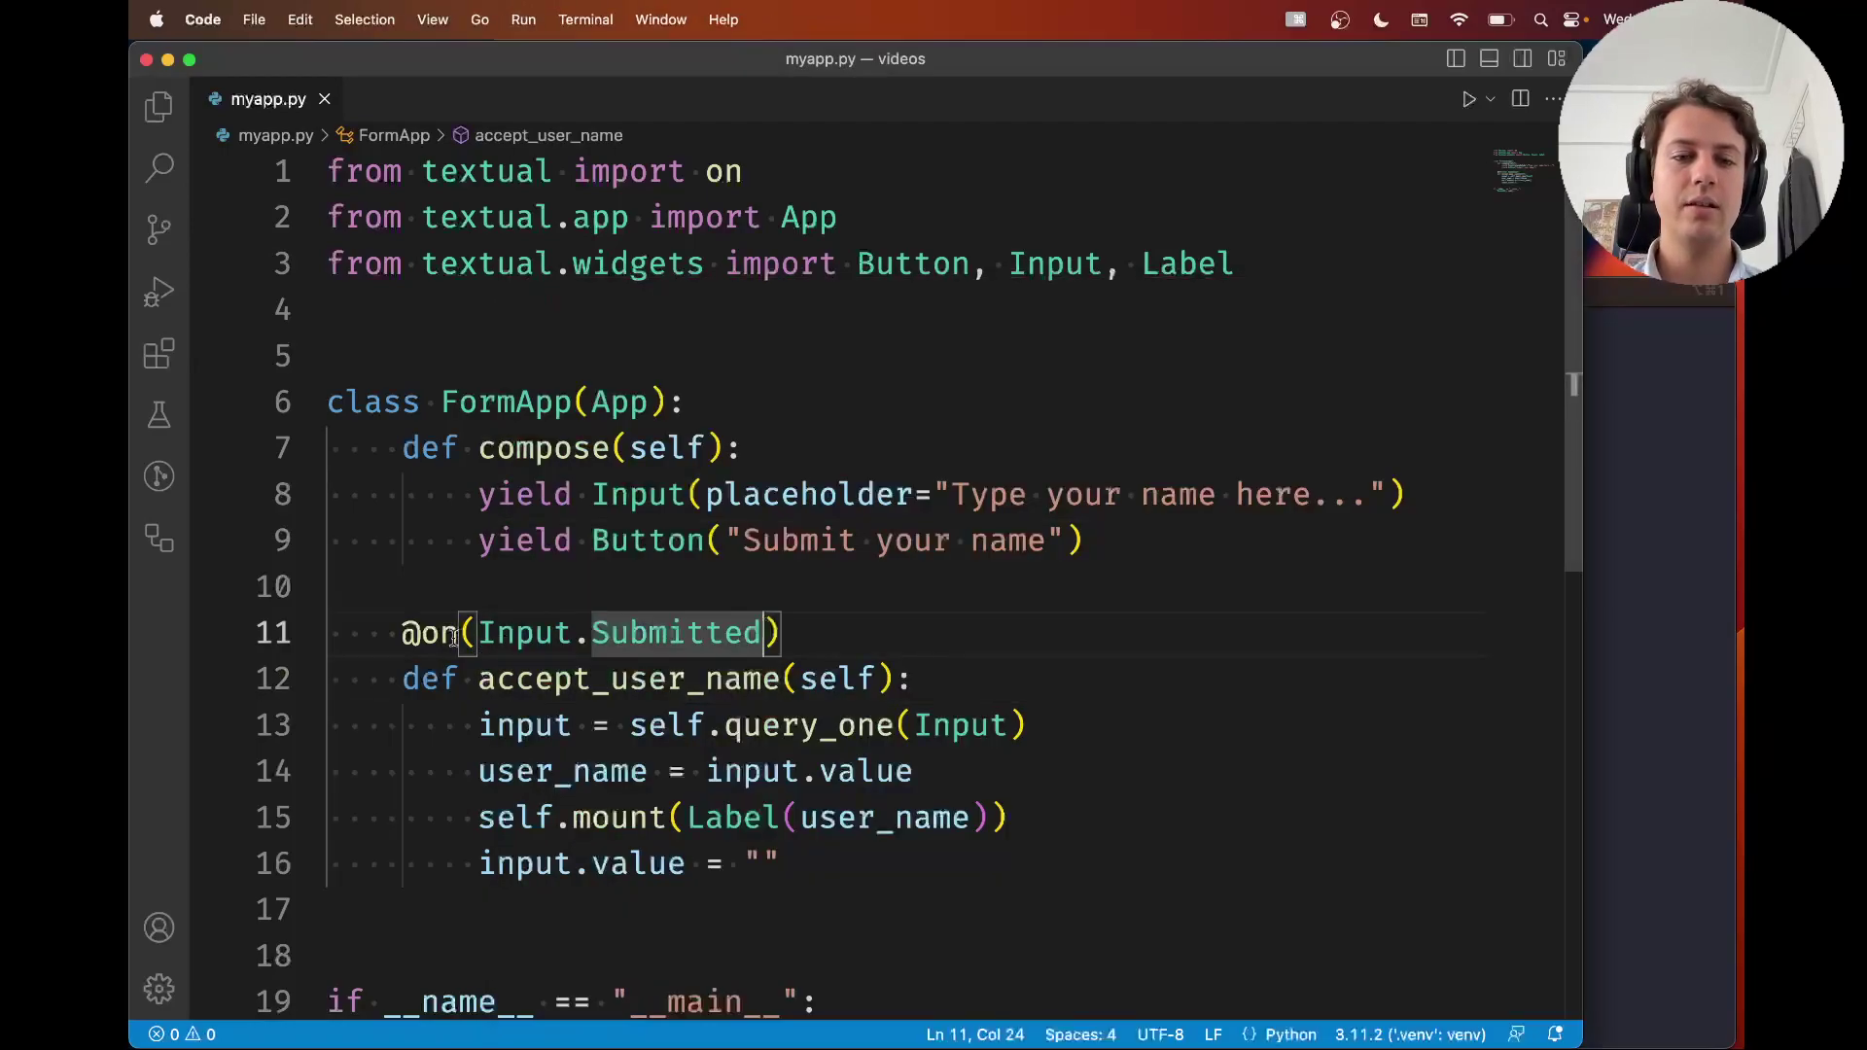
{"action": "left_click_drag", "start_coordinate": [481, 632], "coordinate": [761, 632]}
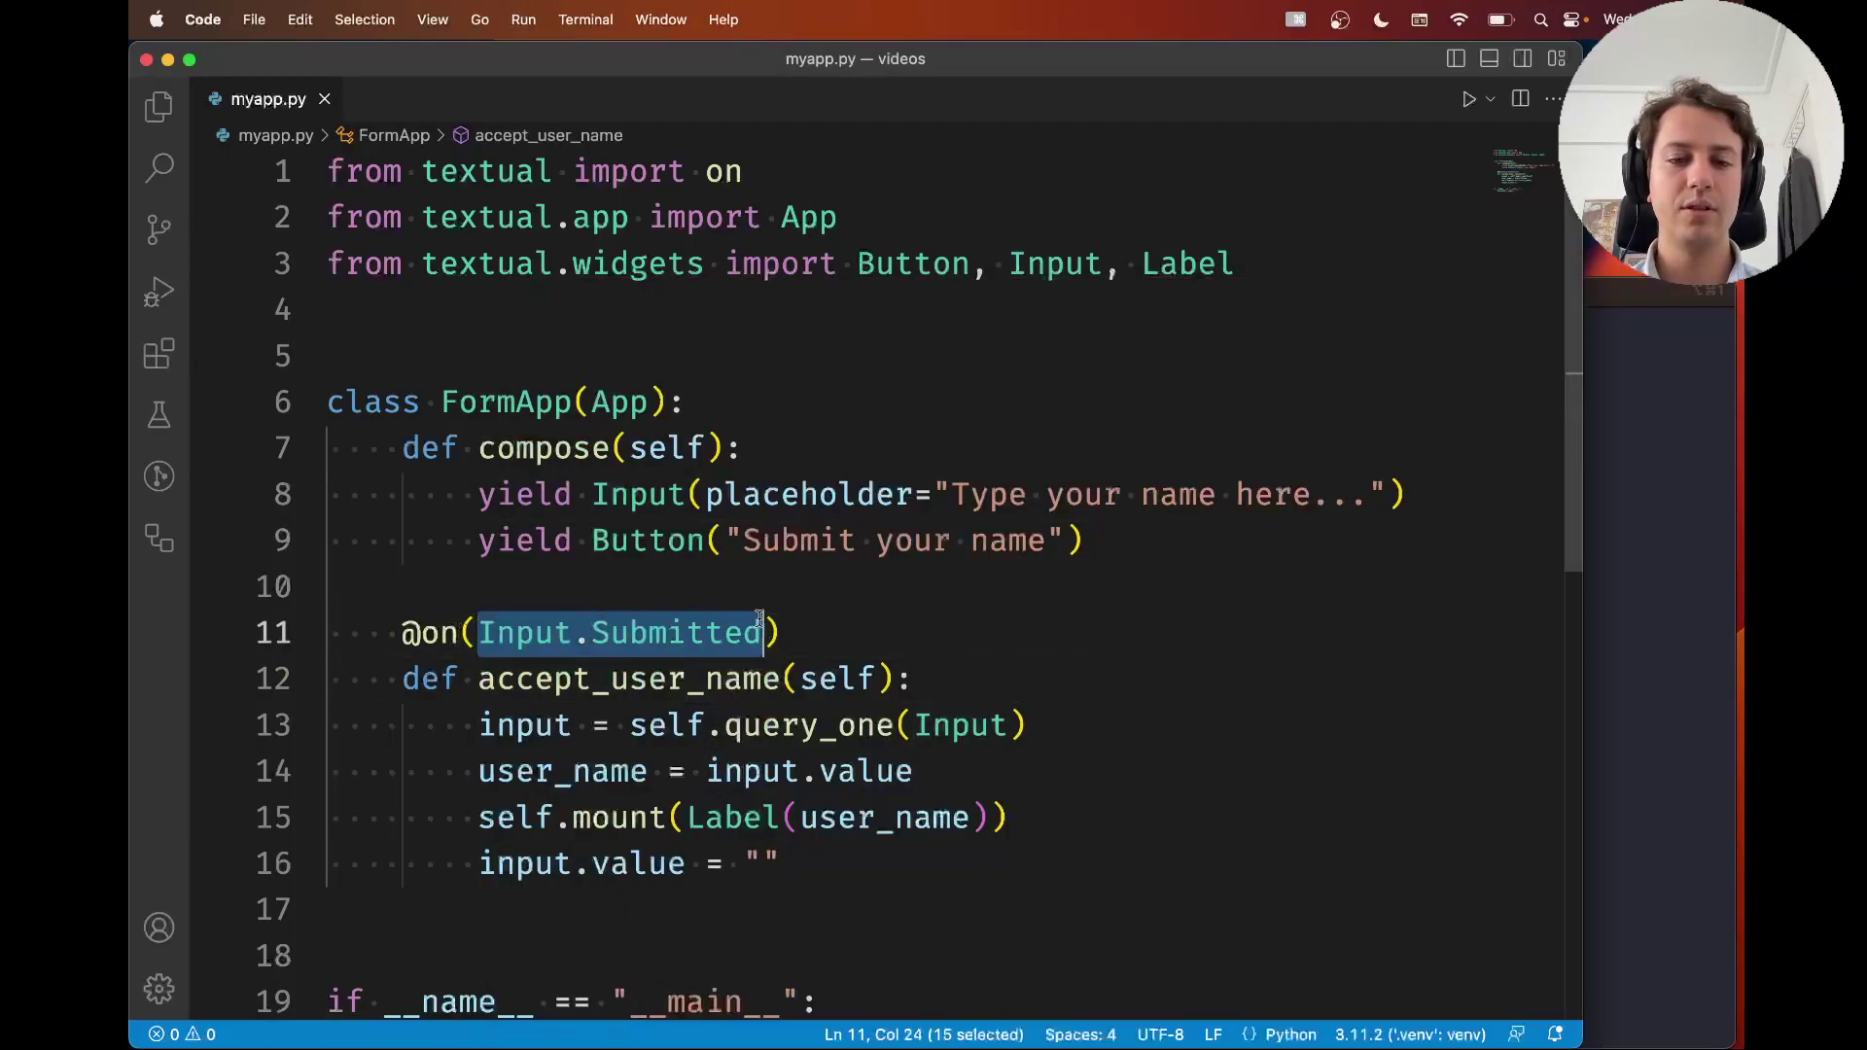
{"action": "left_click", "coordinate": [809, 631]}
{"action": "double_click", "coordinate": [917, 266]}
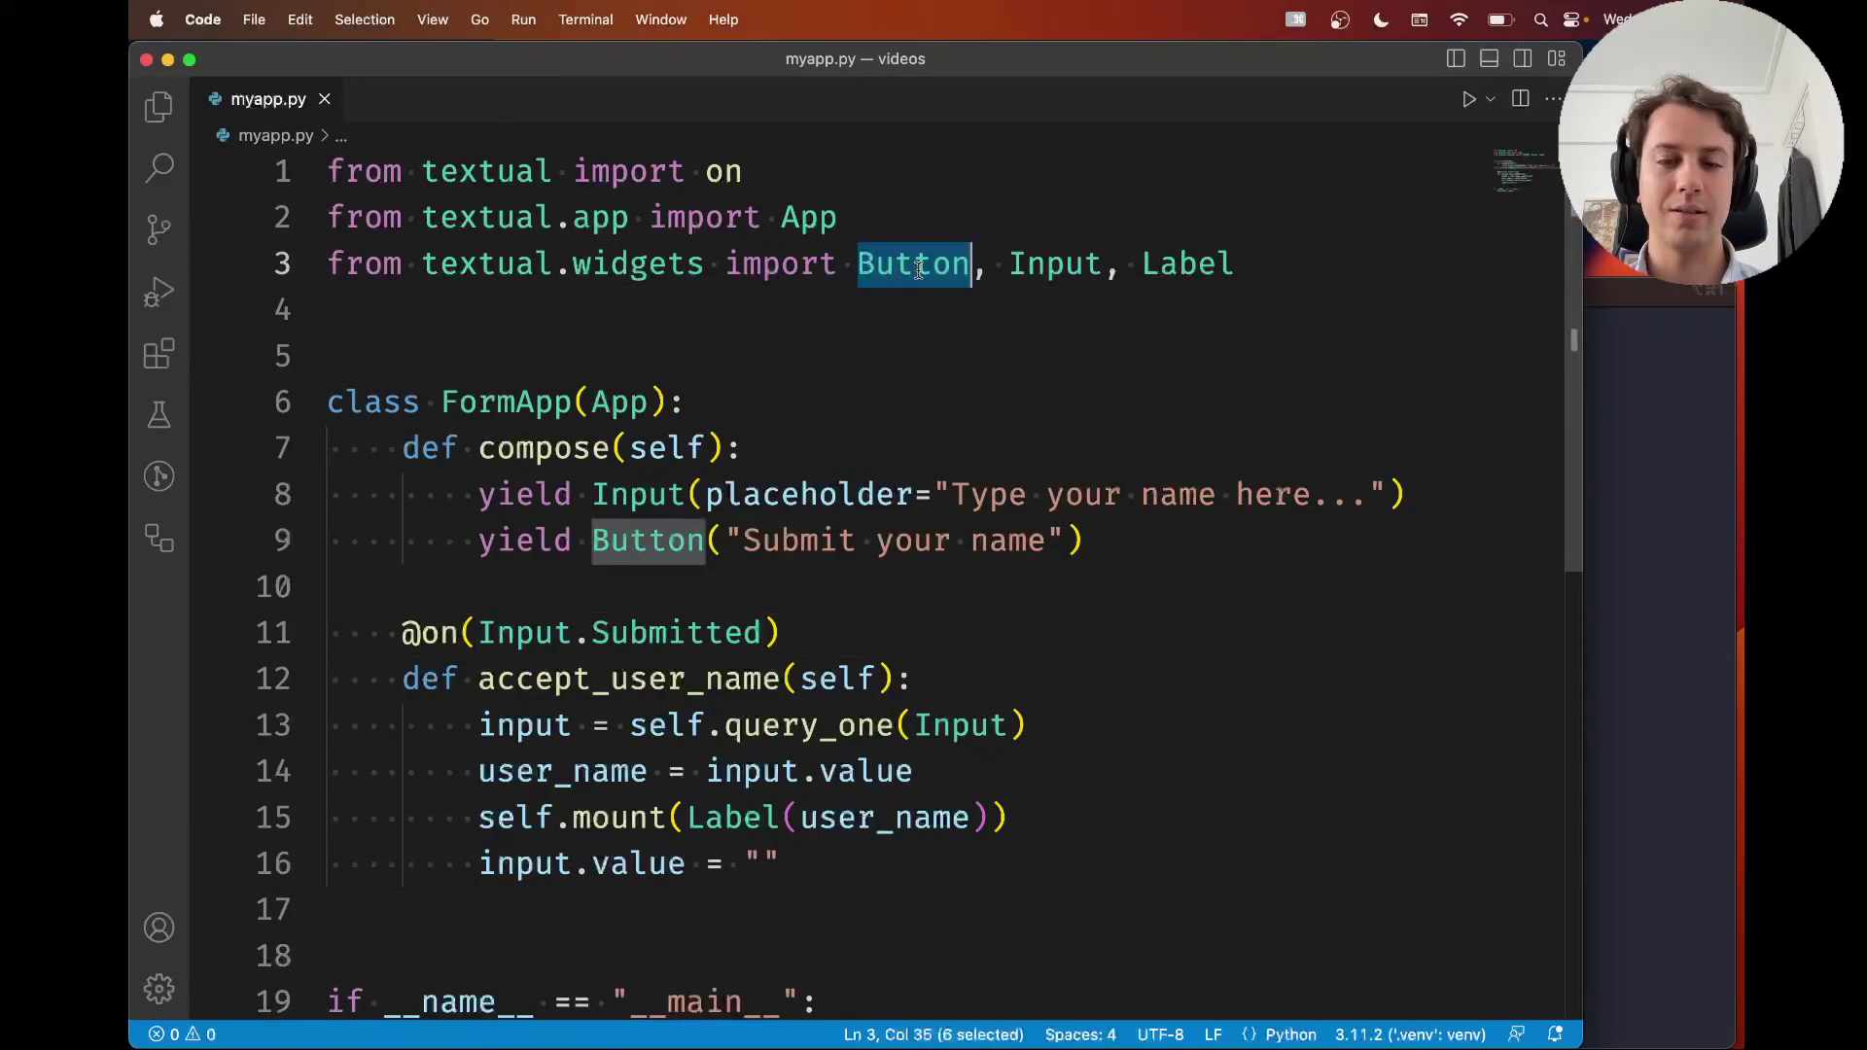
{"action": "left_click", "coordinate": [788, 632]}
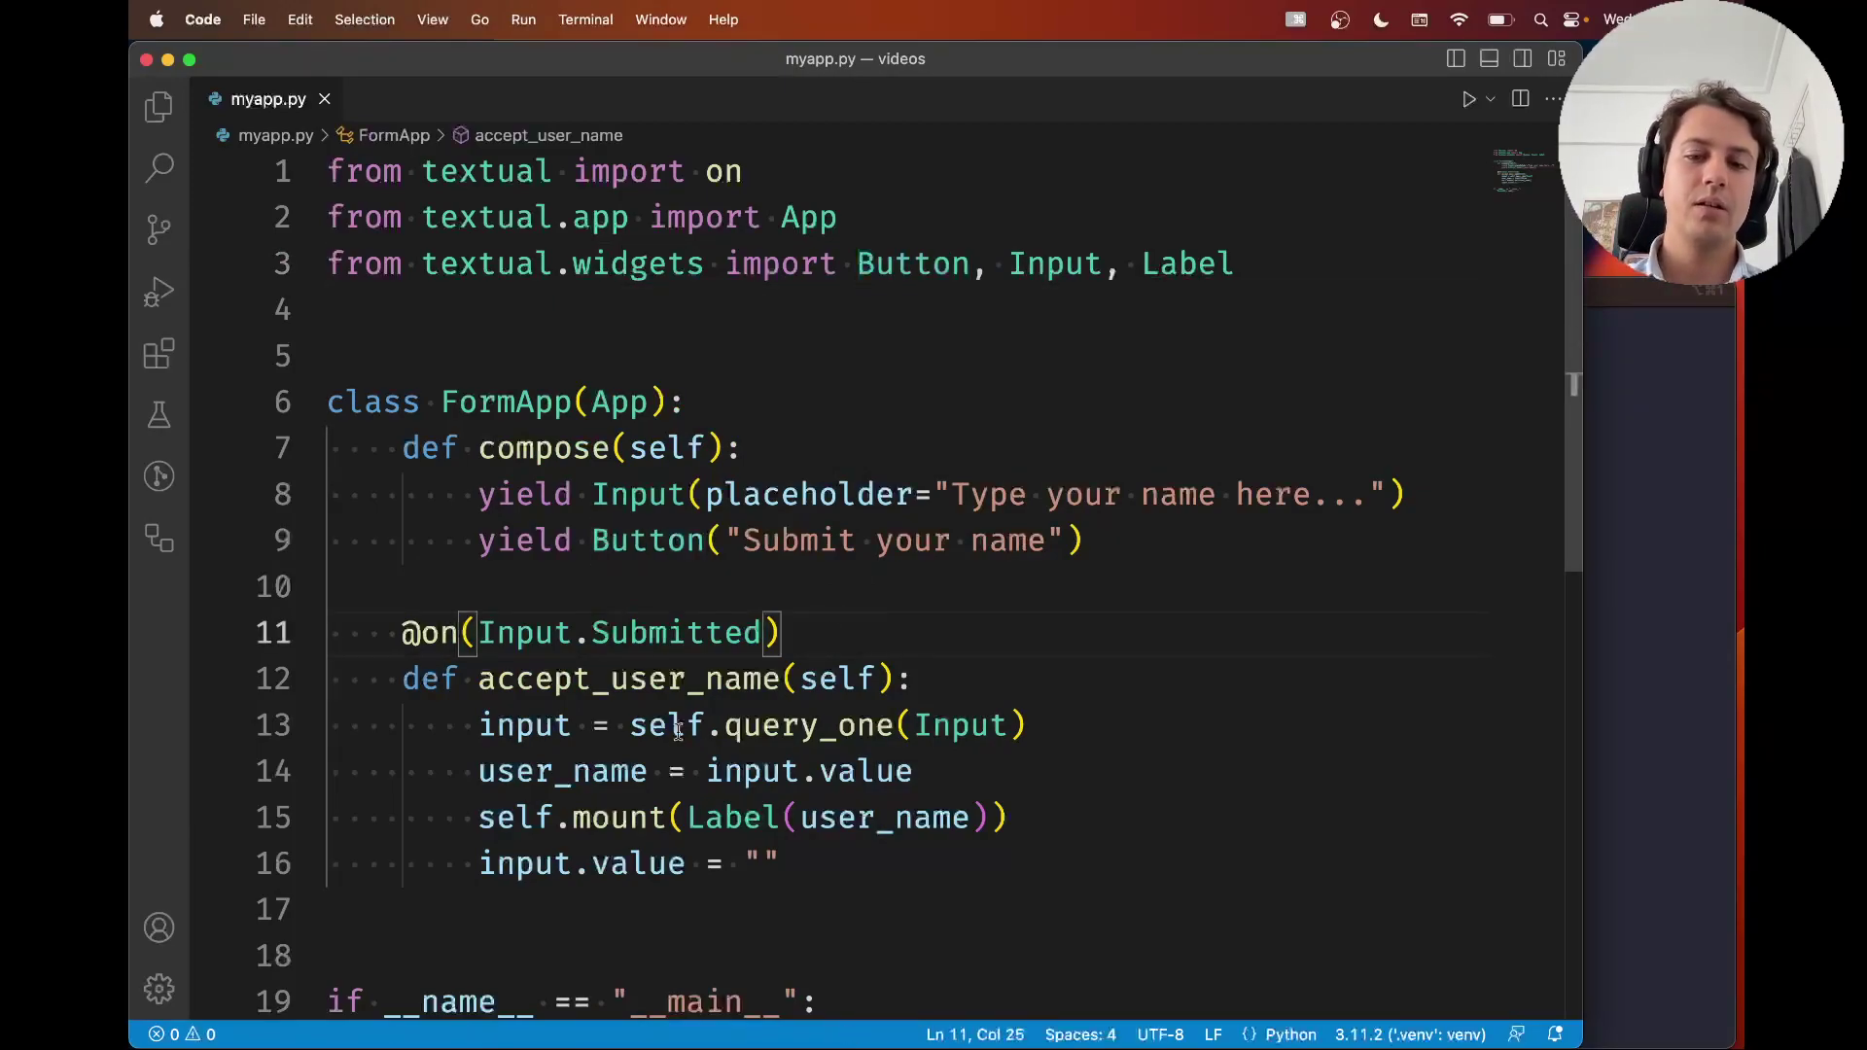
{"action": "left_click_drag", "start_coordinate": [402, 679], "coordinate": [835, 861]}
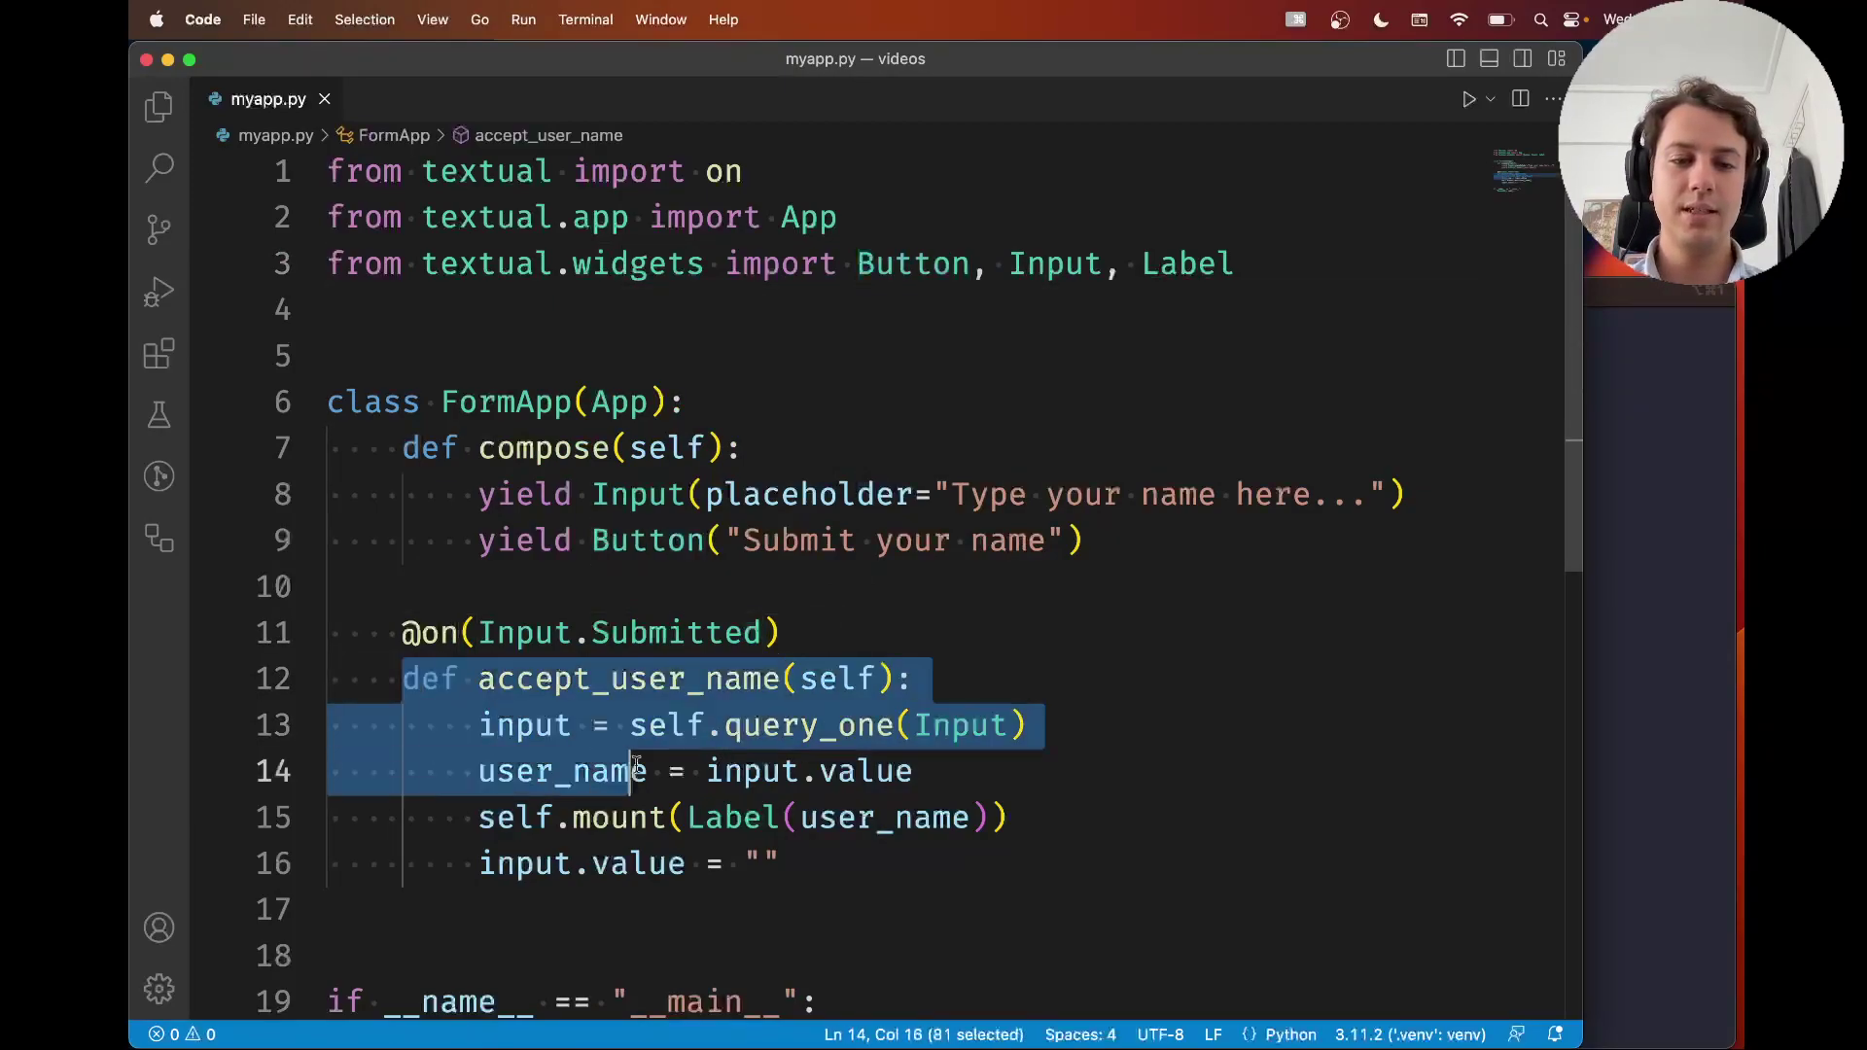
{"action": "left_click", "coordinate": [833, 861]}
{"action": "left_click", "coordinate": [795, 587]}
{"action": "key", "text": "Return"}
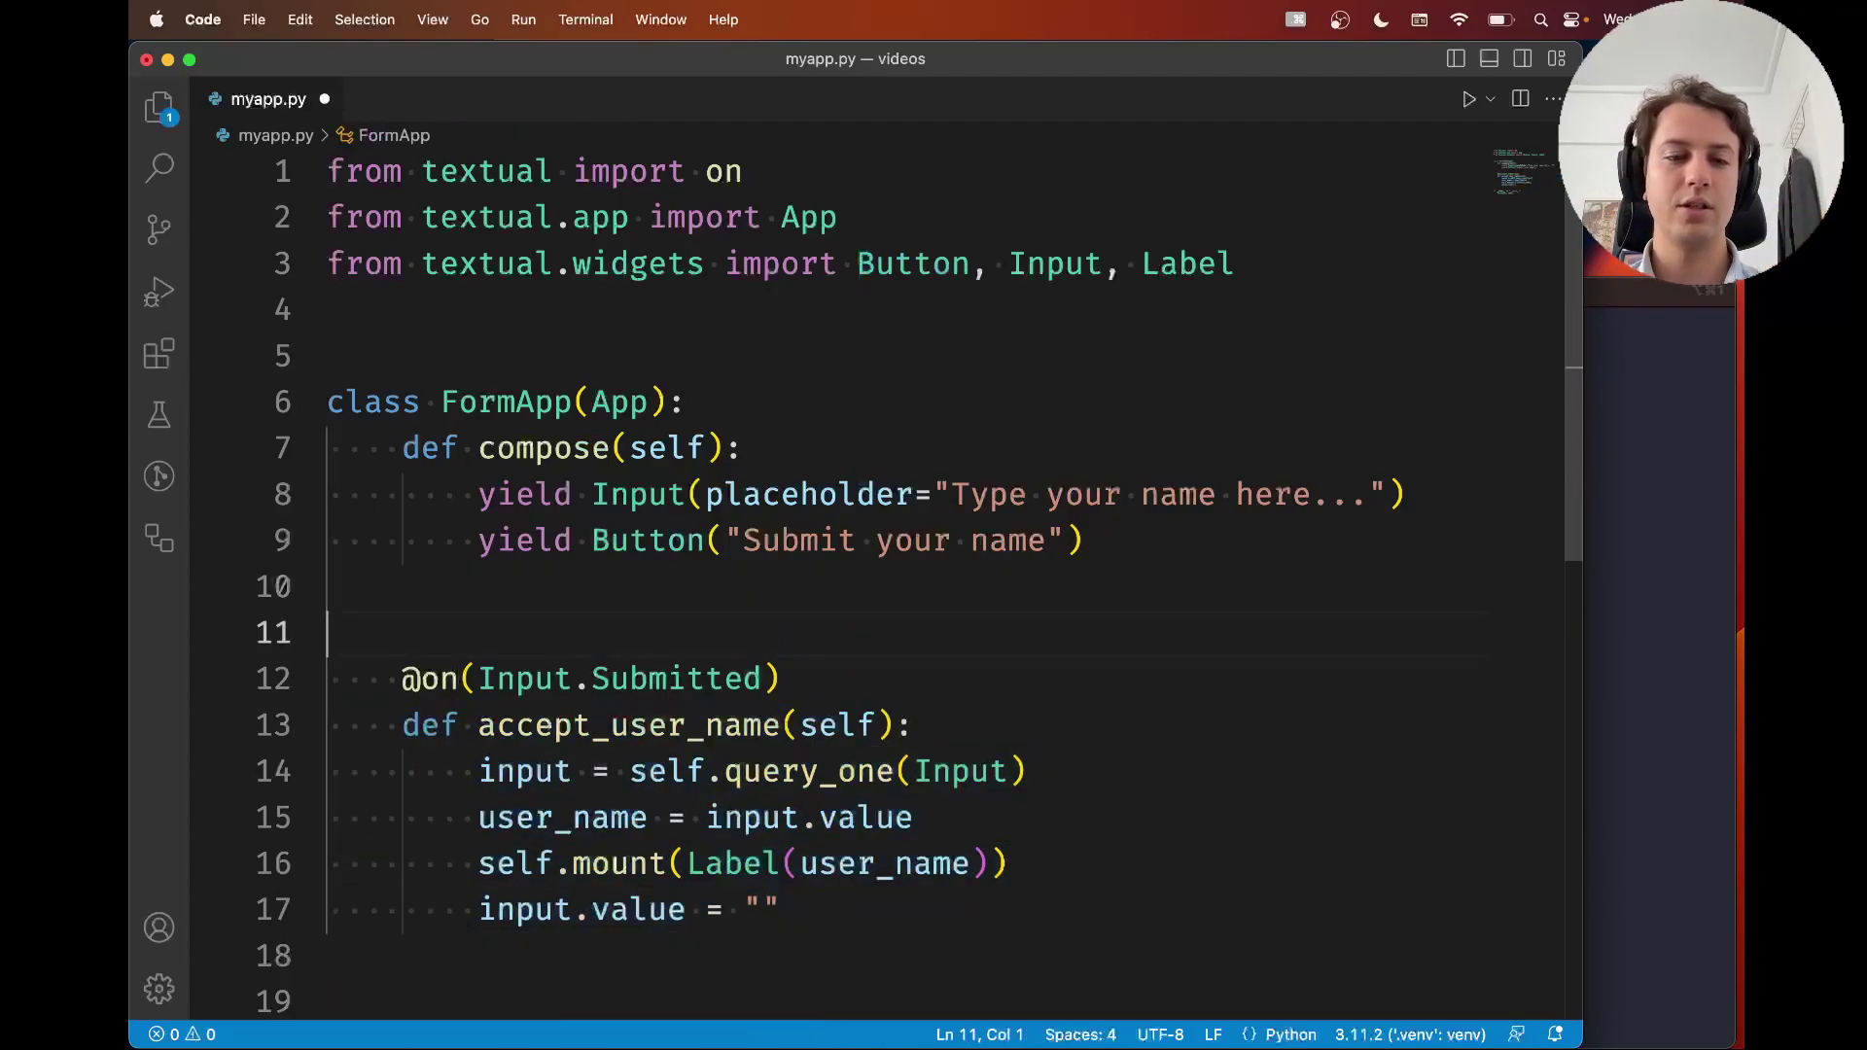
{"action": "type", "text": "@on("}
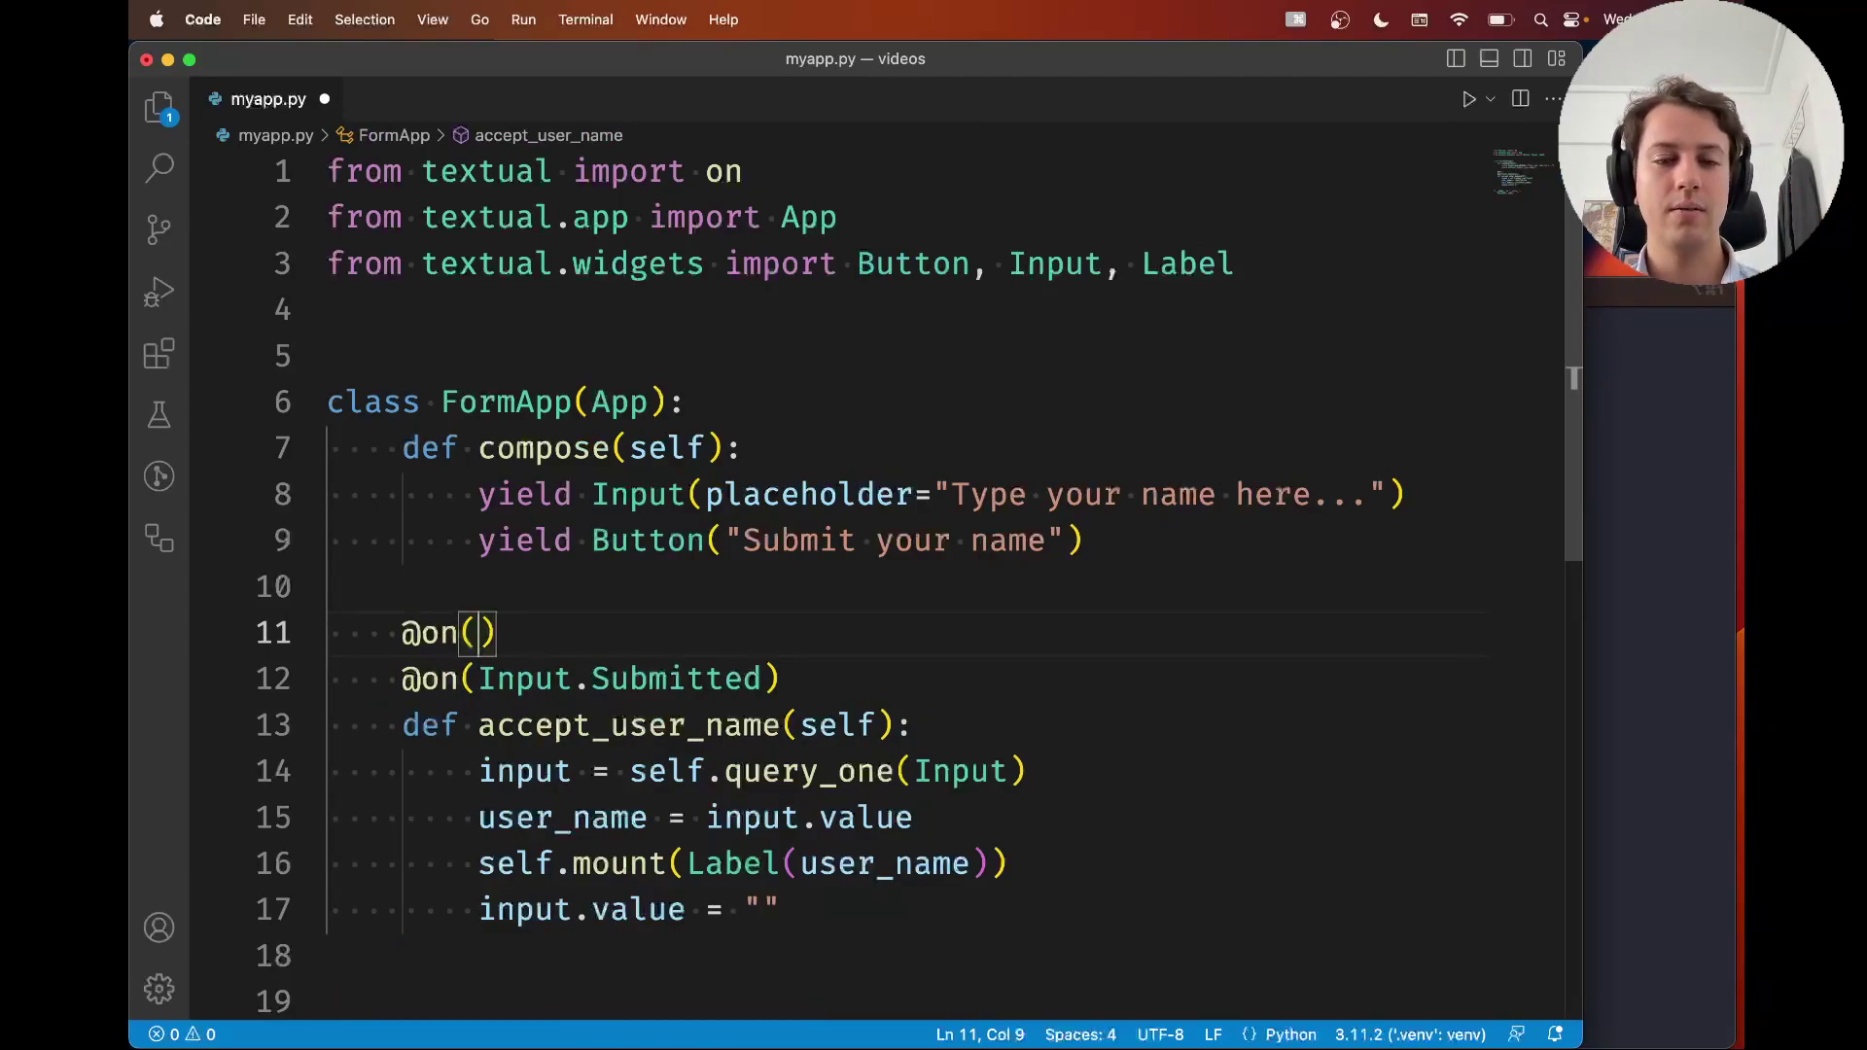
{"action": "type", "text": "Button.Pressed"}
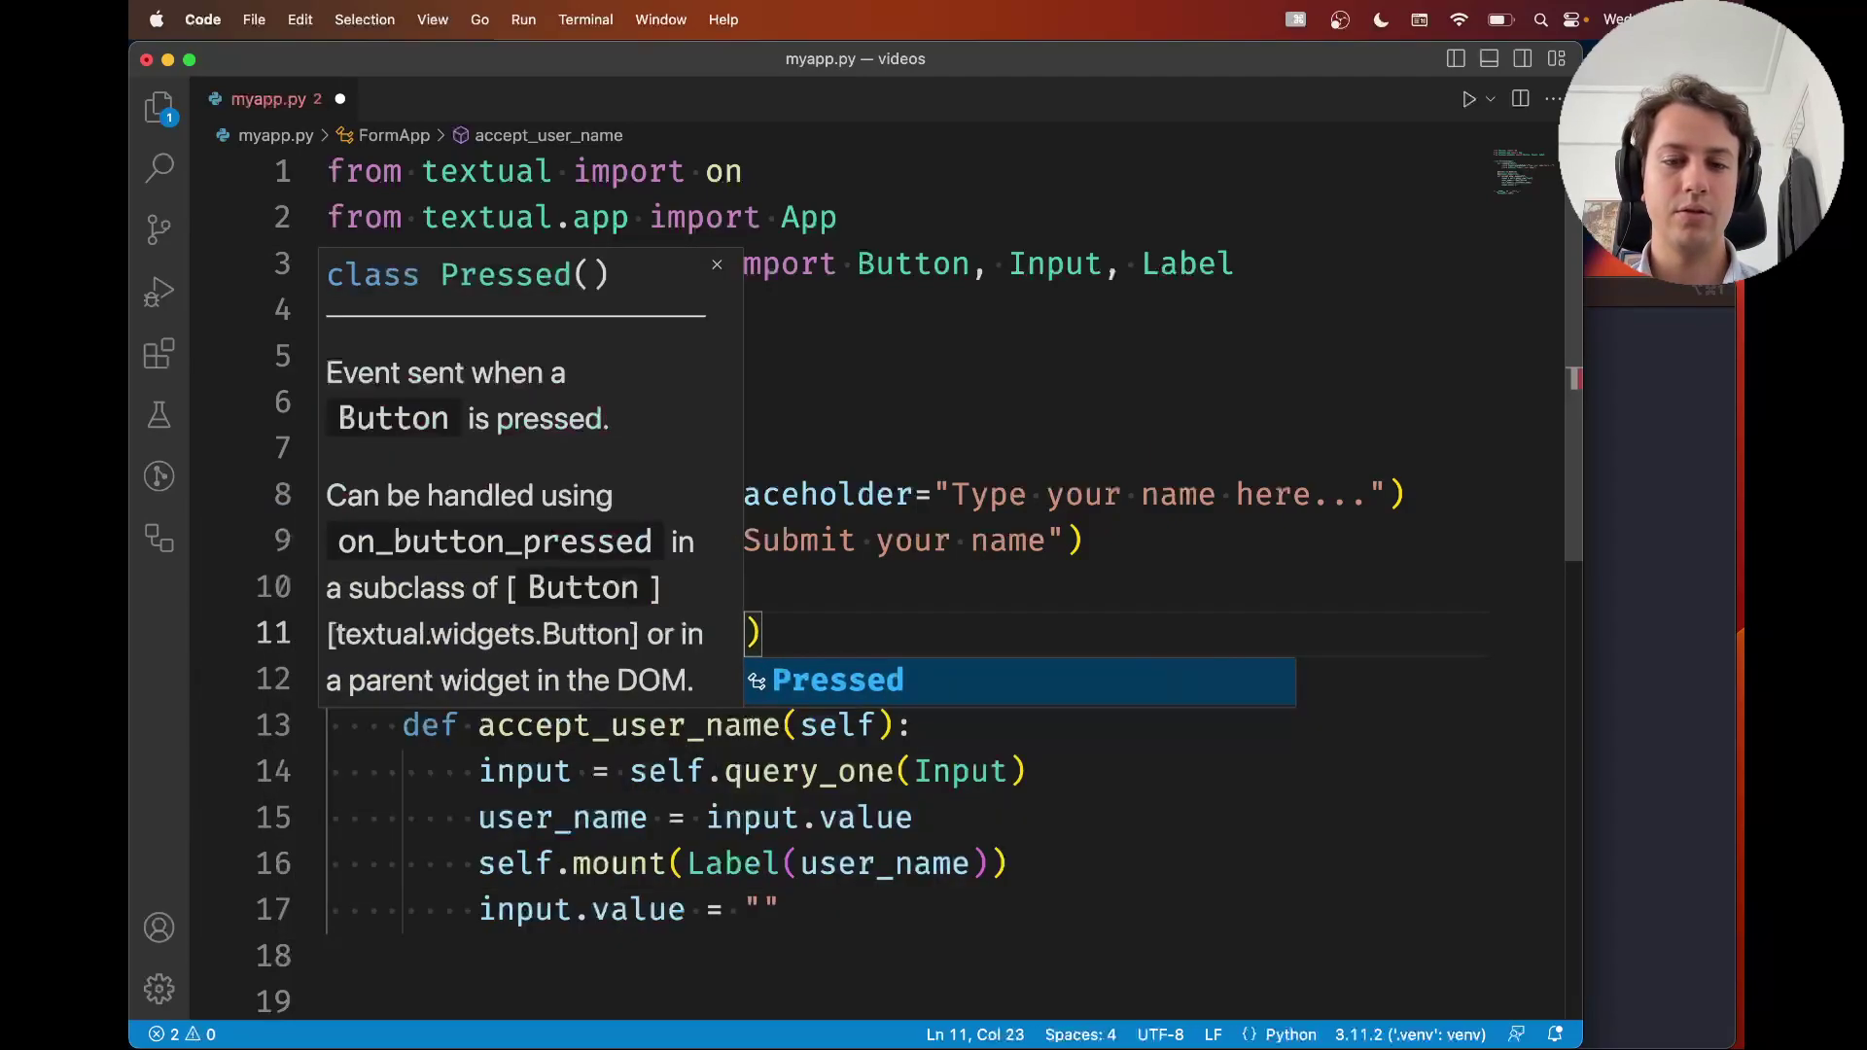
{"action": "key", "text": "Tab"}
{"action": "key", "text": "ctrl+s"}
{"action": "double_click", "coordinate": [598, 634]}
{"action": "scroll", "coordinate": [788, 680], "scroll_direction": "down", "scroll_amount": 3}
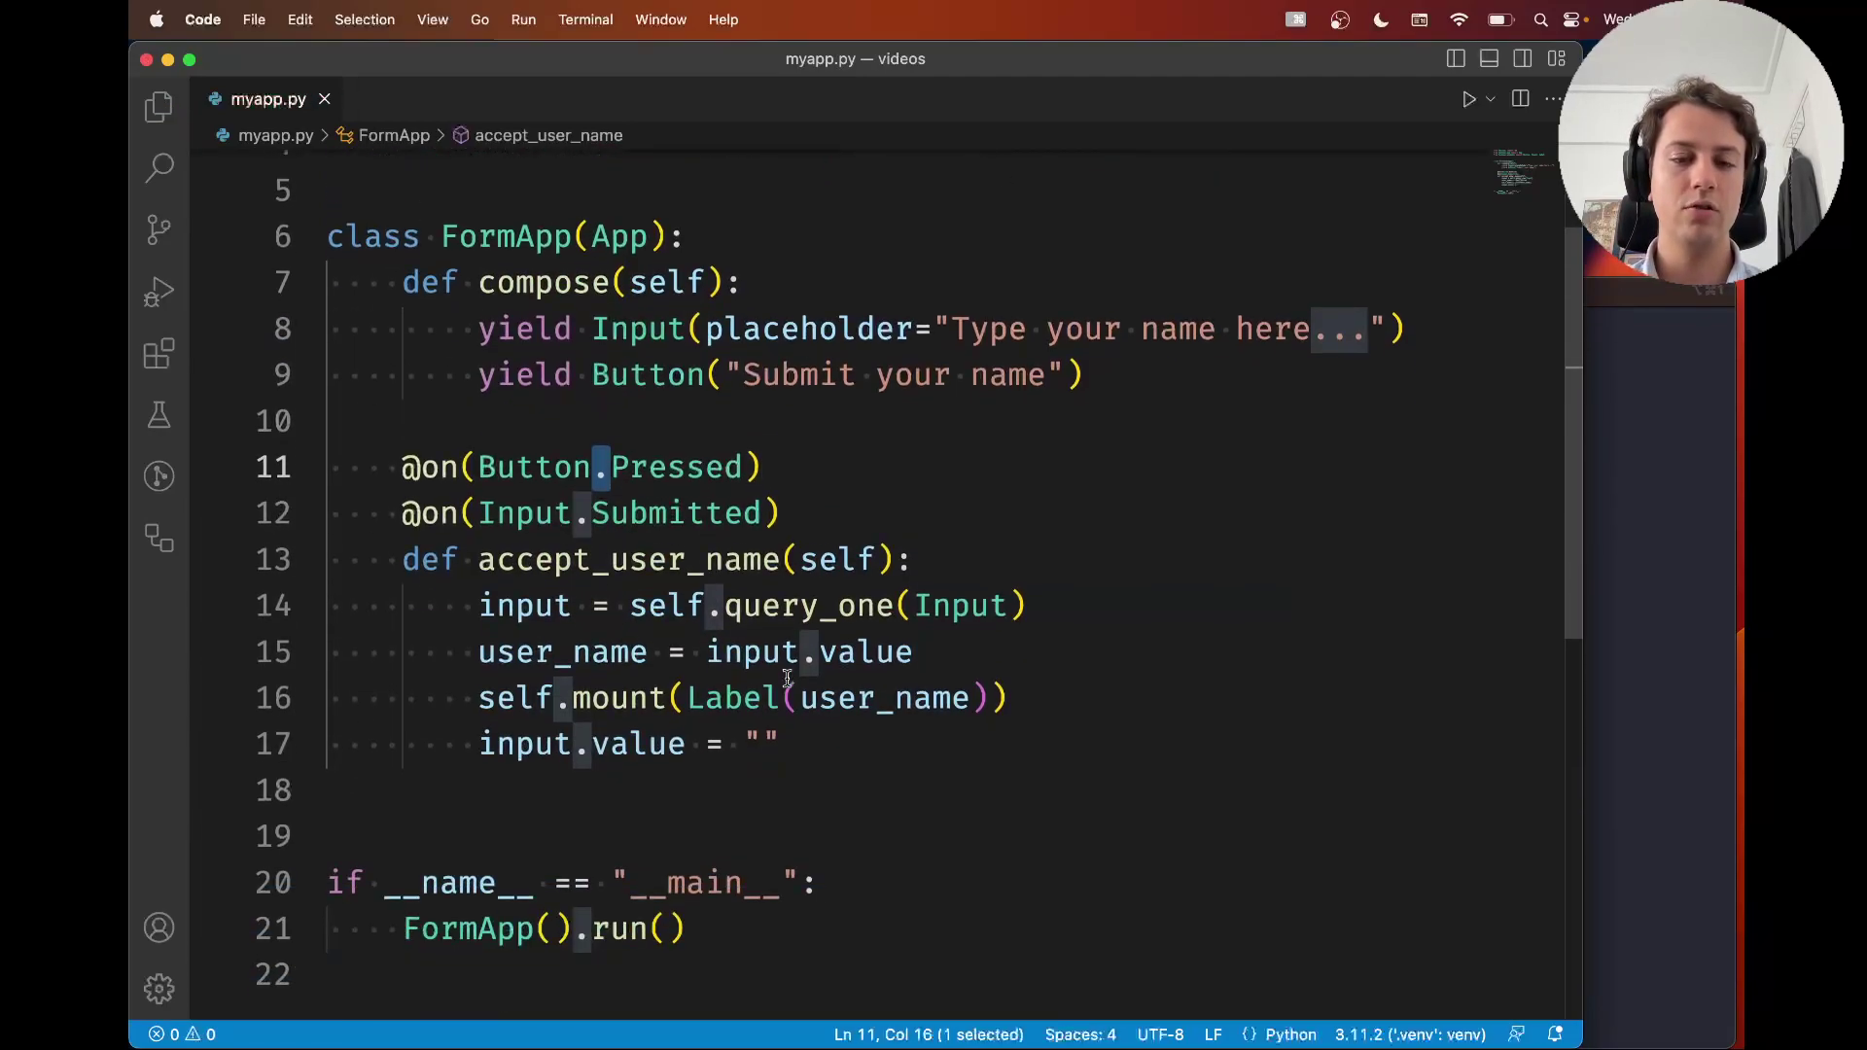
{"action": "left_click_drag", "start_coordinate": [782, 744], "coordinate": [298, 467]}
{"action": "left_click", "coordinate": [577, 562]}
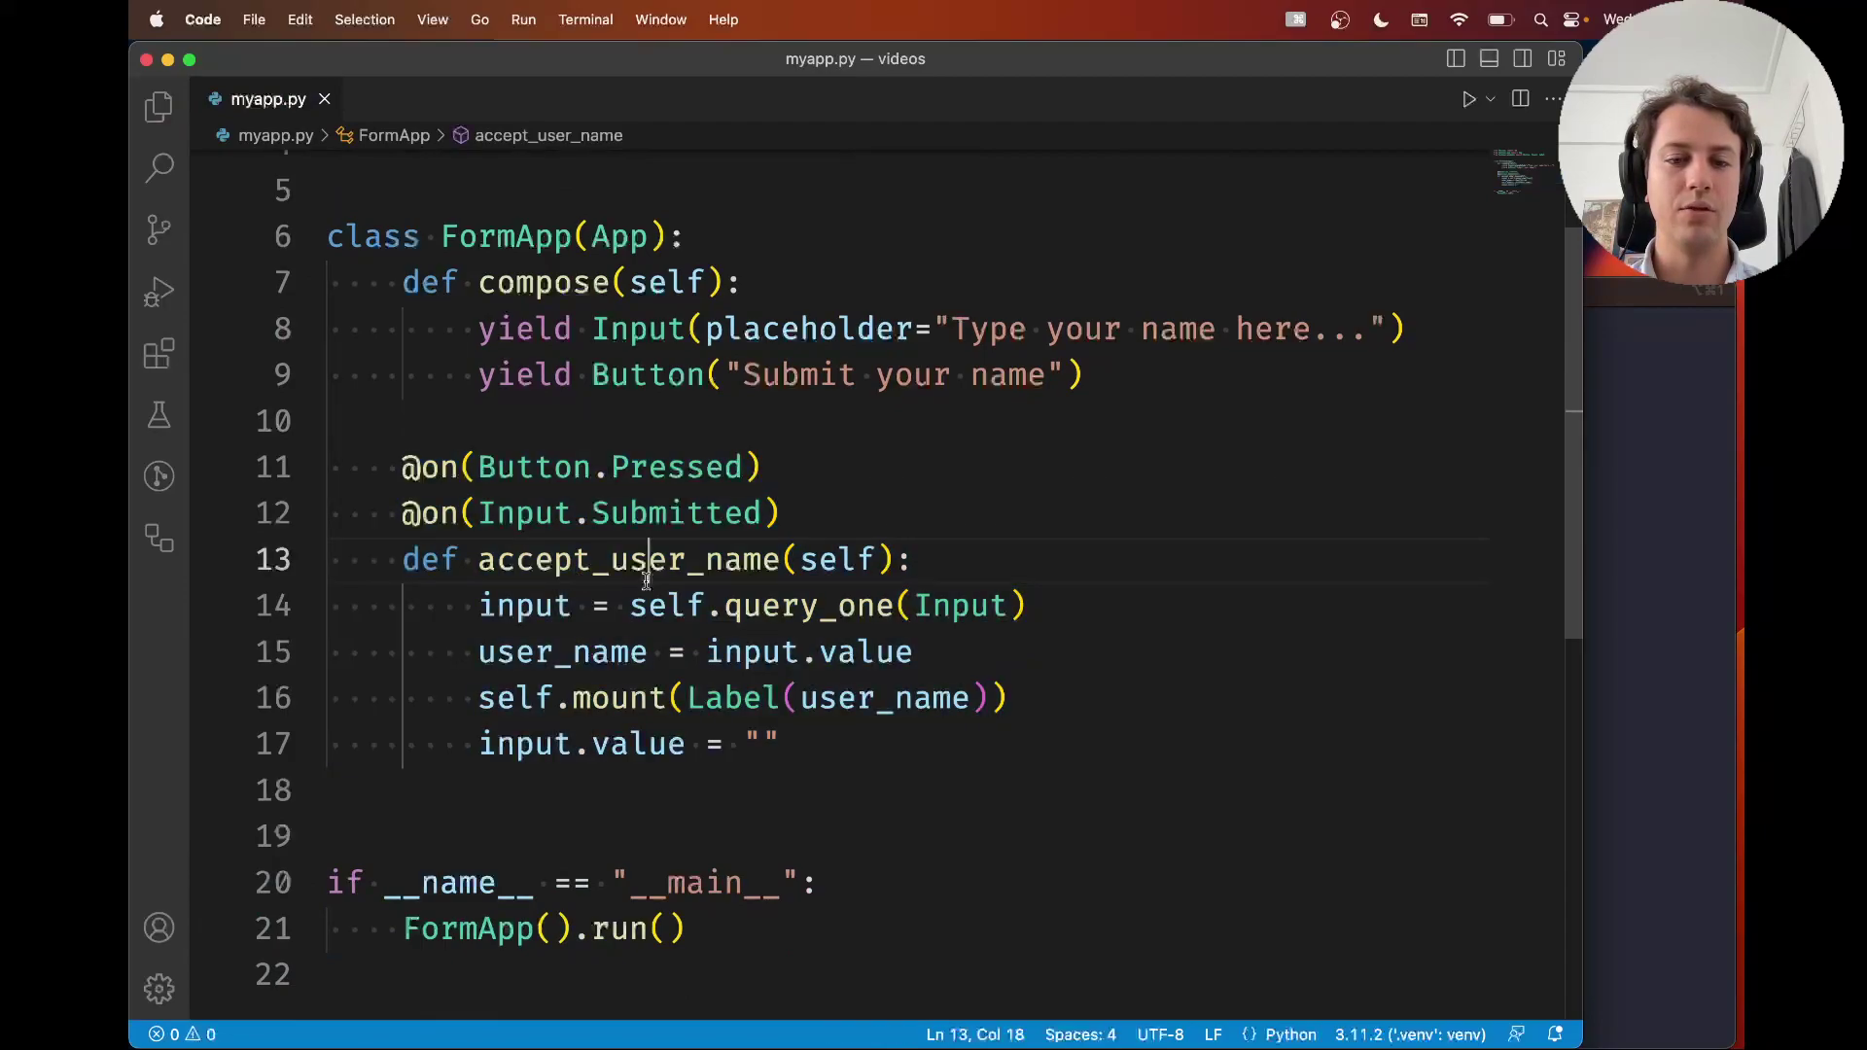
{"action": "key", "text": "super+Tab"}
- Launch the form app and submit 'Rodrigo' twice with the button
{"action": "key", "text": "Up"}
{"action": "key", "text": "Return"}
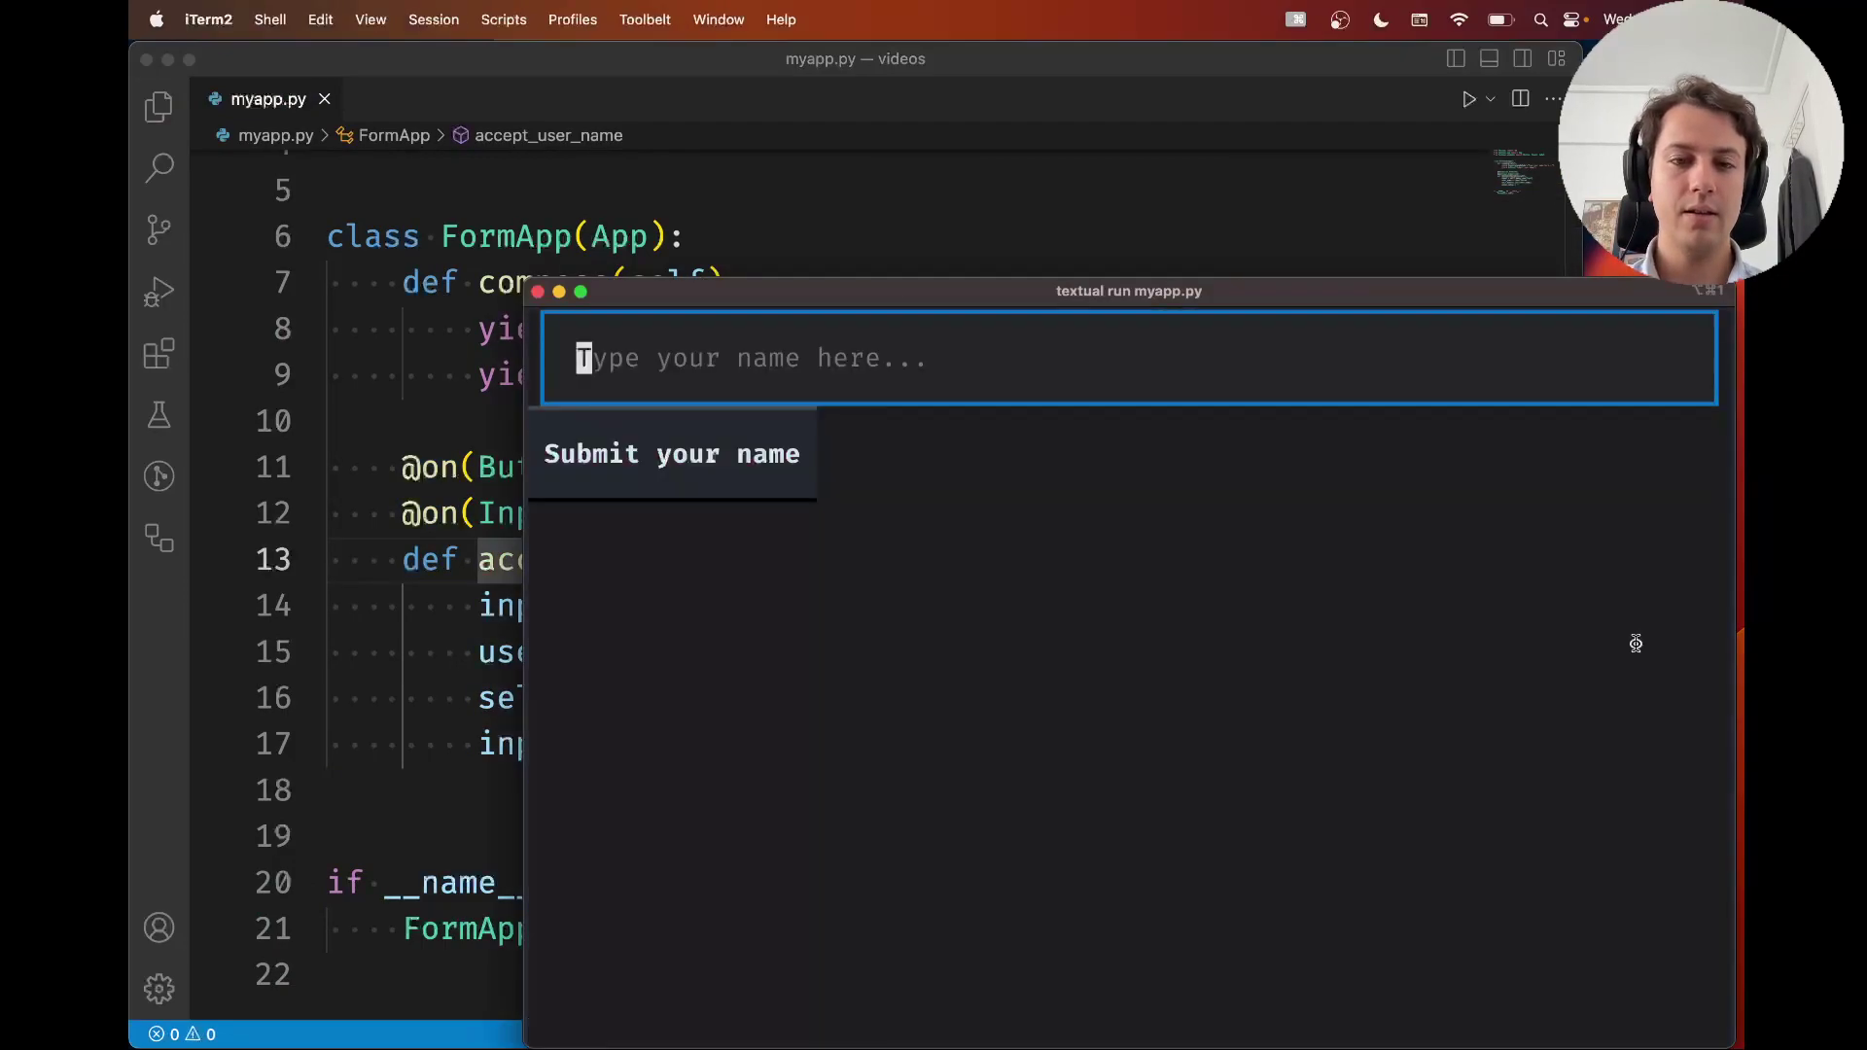
{"action": "type", "text": "Rodrigo"}
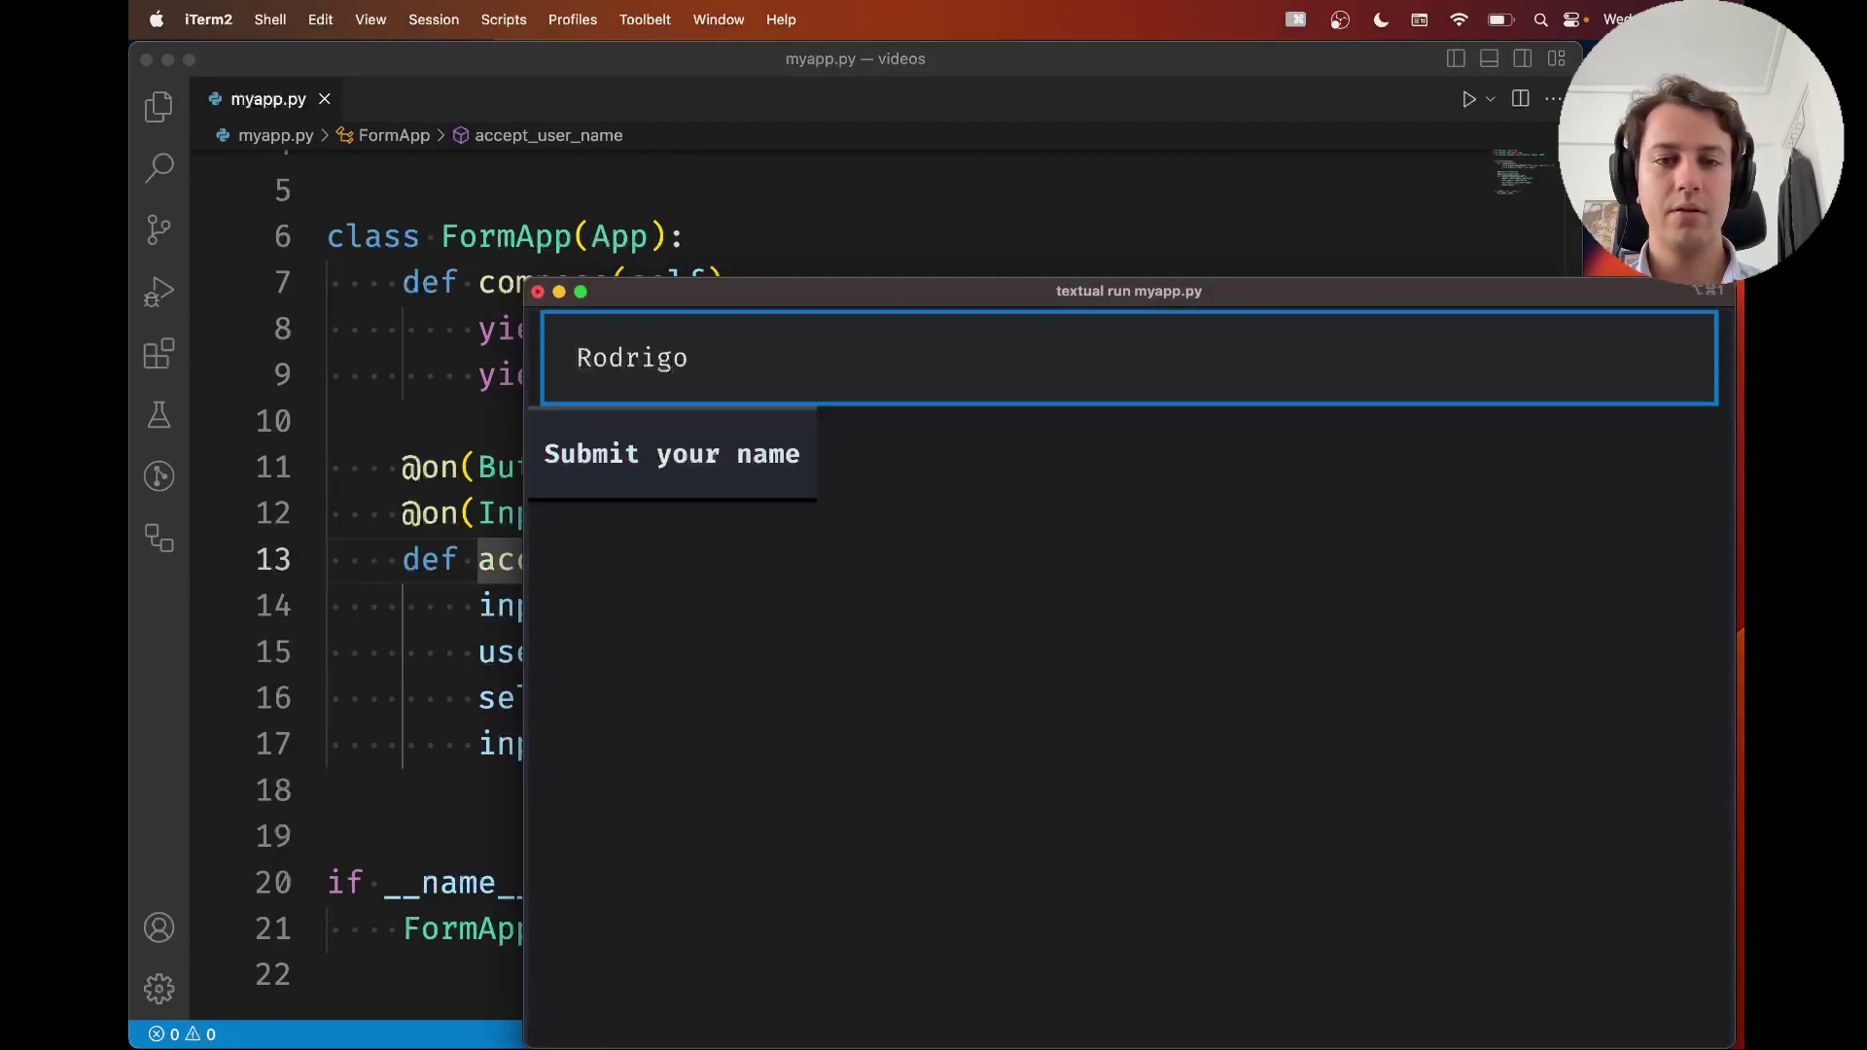
{"action": "left_click", "coordinate": [657, 454]}
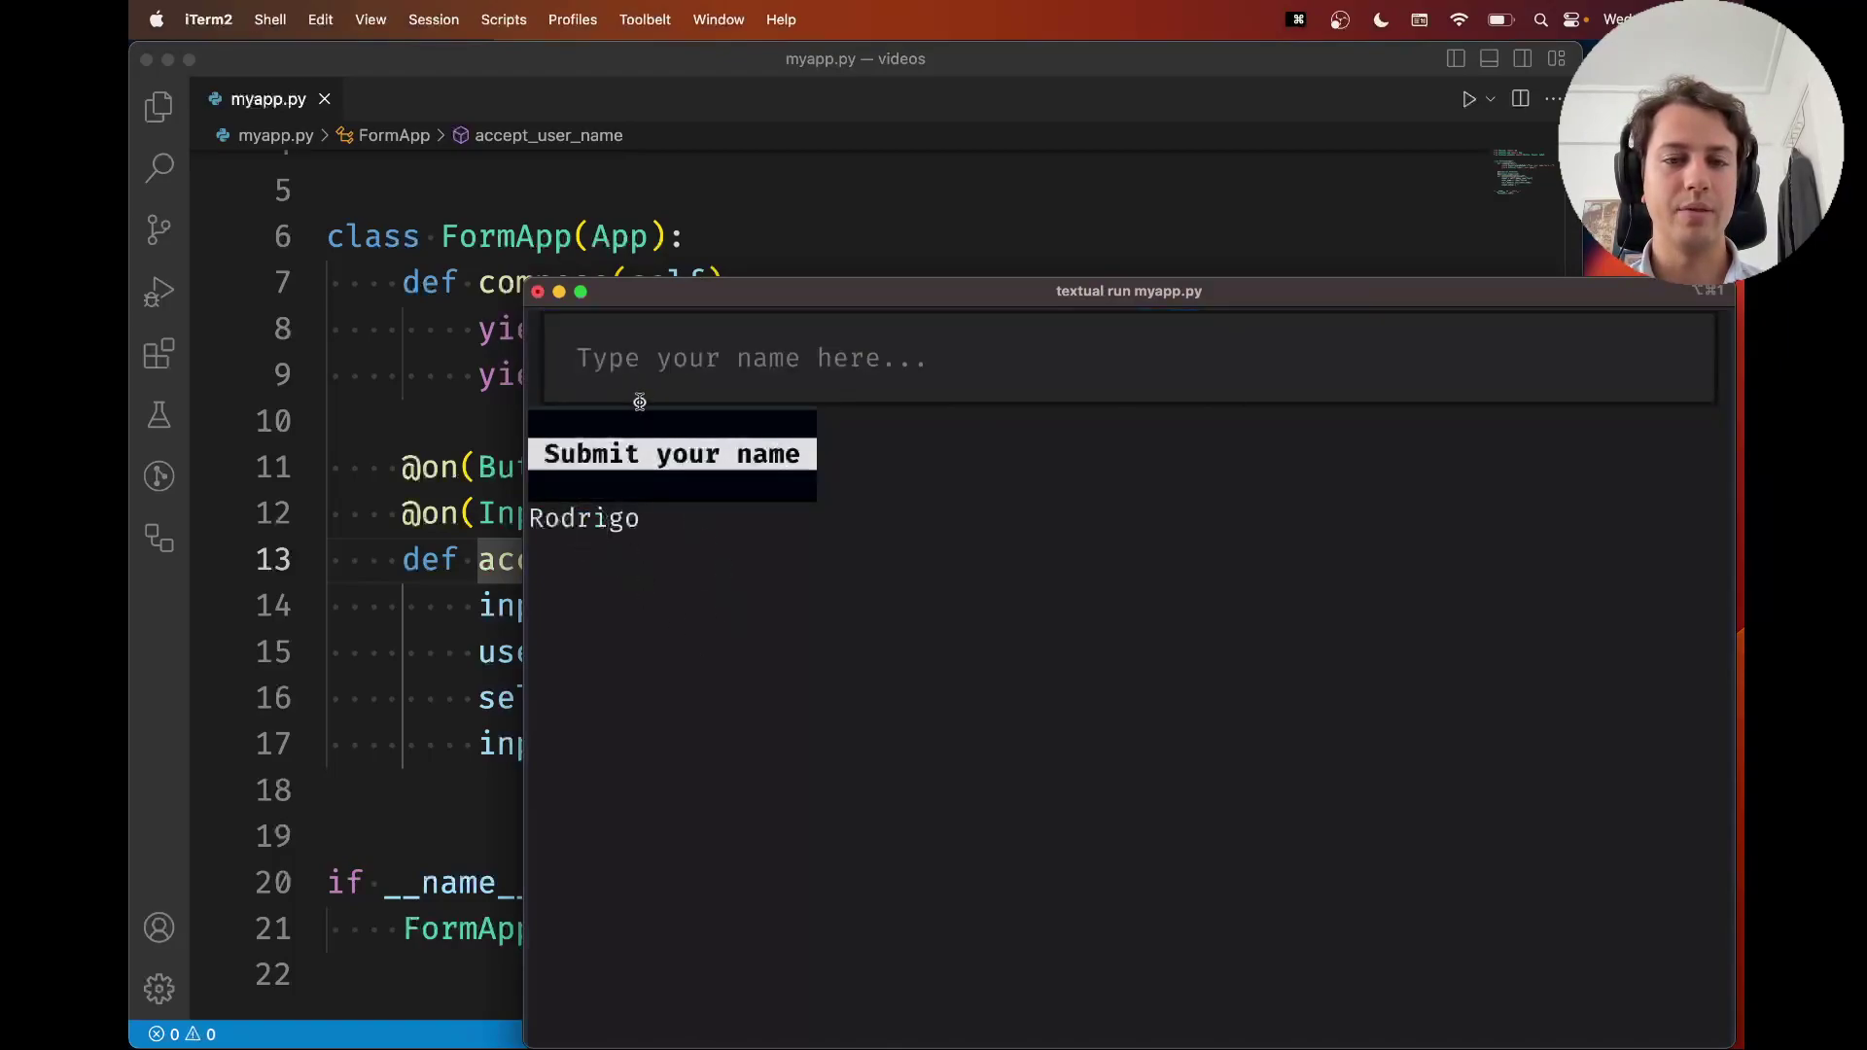
{"action": "left_click", "coordinate": [644, 372]}
{"action": "type", "text": "Rodrigo"}
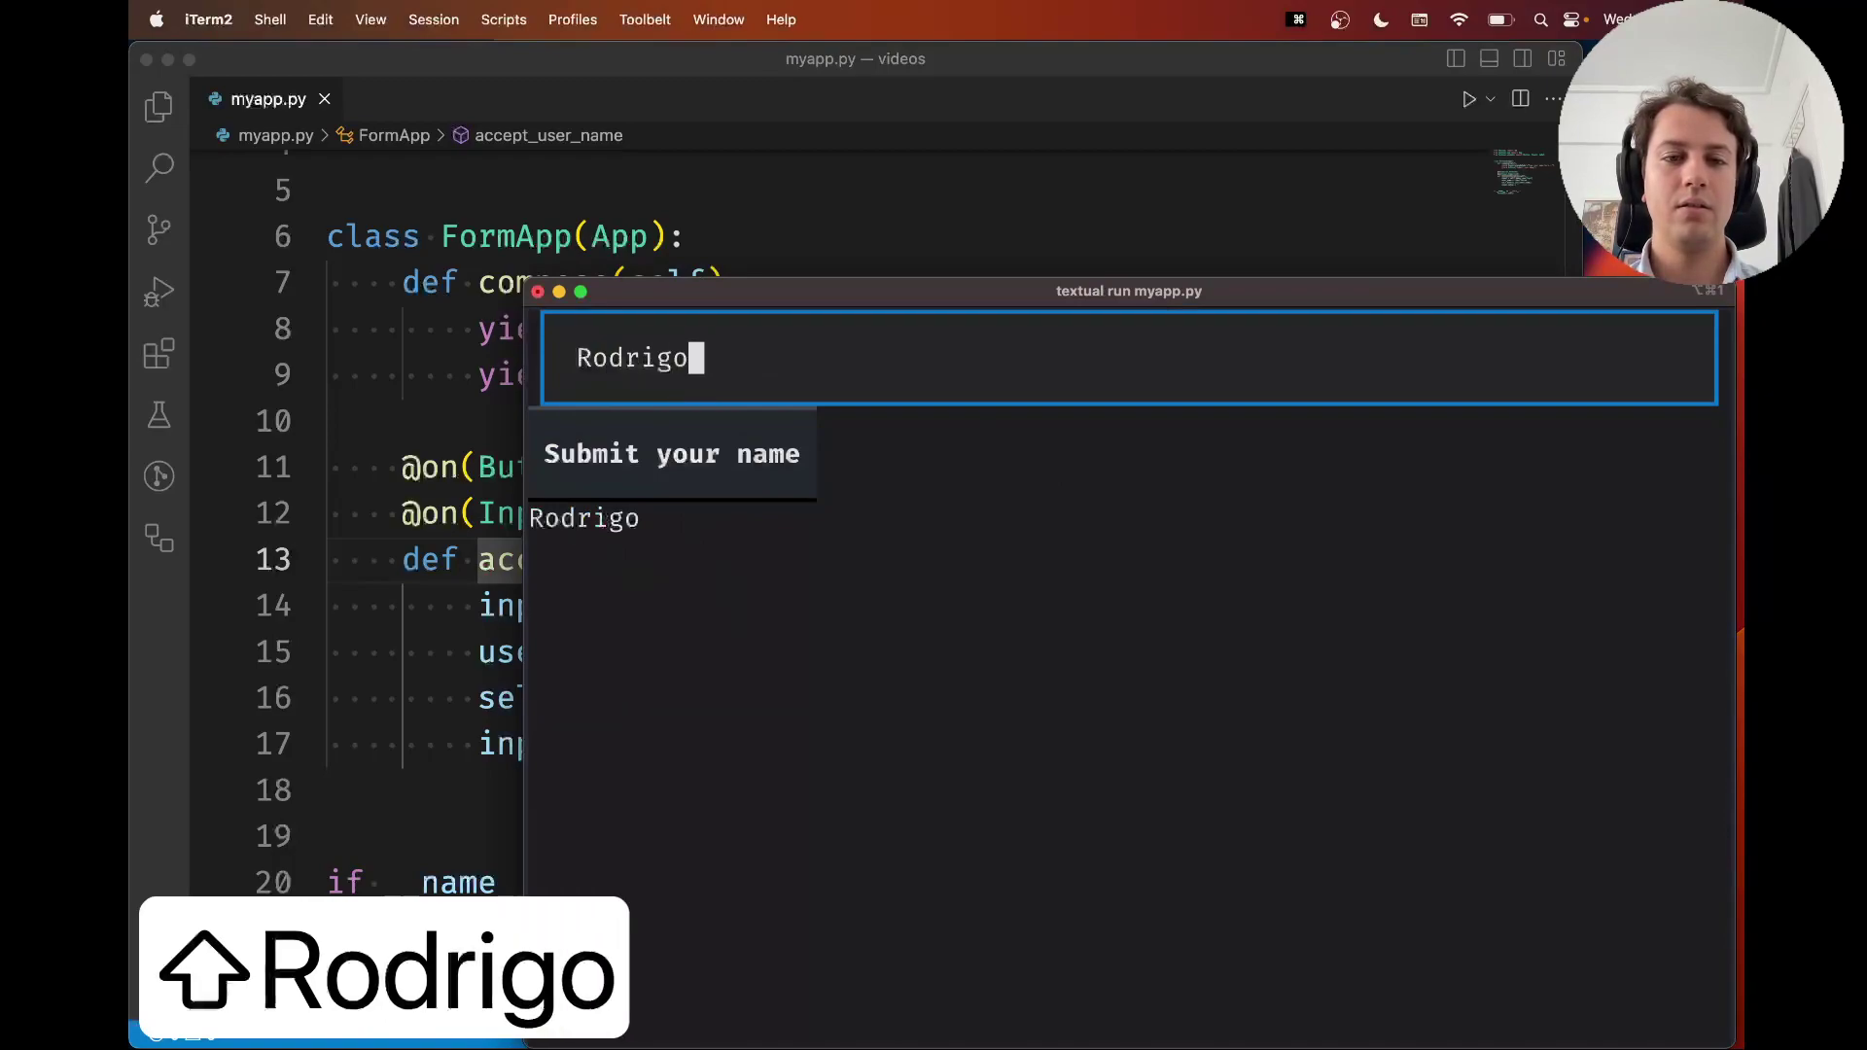
{"action": "left_click", "coordinate": [680, 454]}
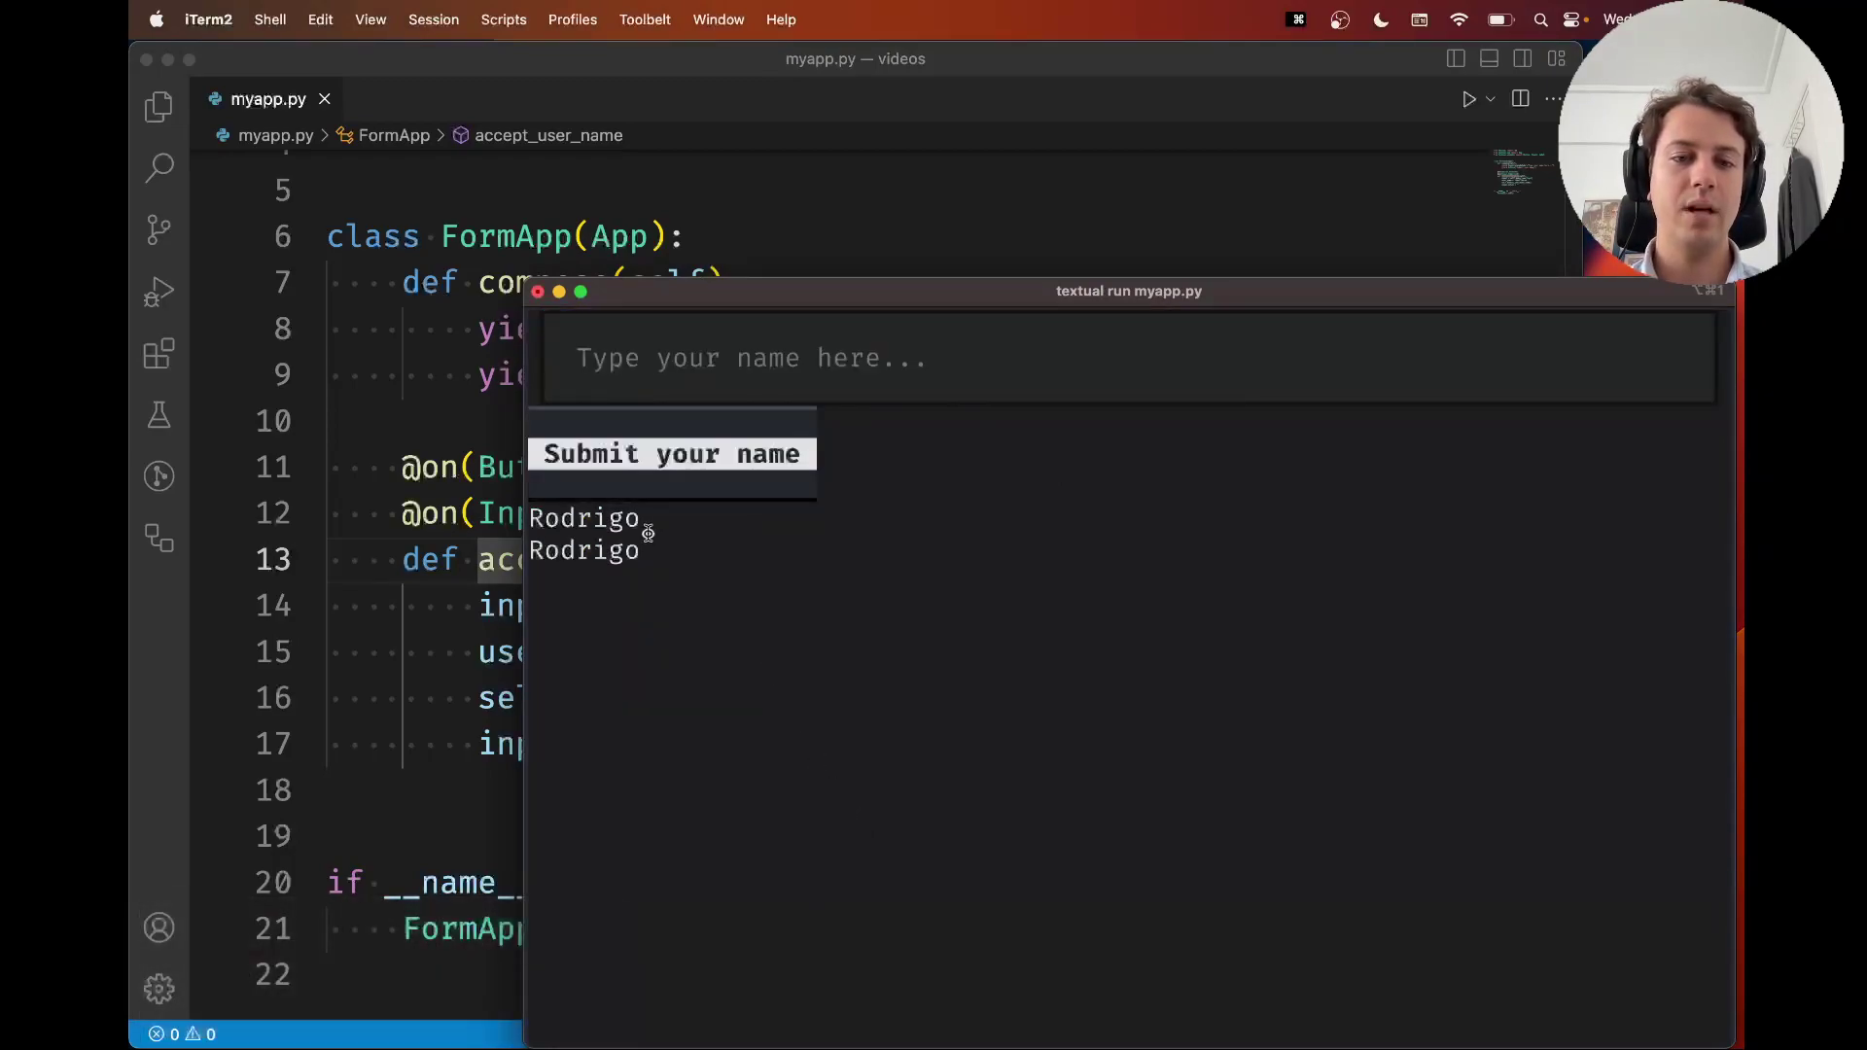
- Submit 'R' with Enter, then press Submit your name twice with empty input
{"action": "left_click", "coordinate": [715, 347]}
{"action": "type", "text": "R"}
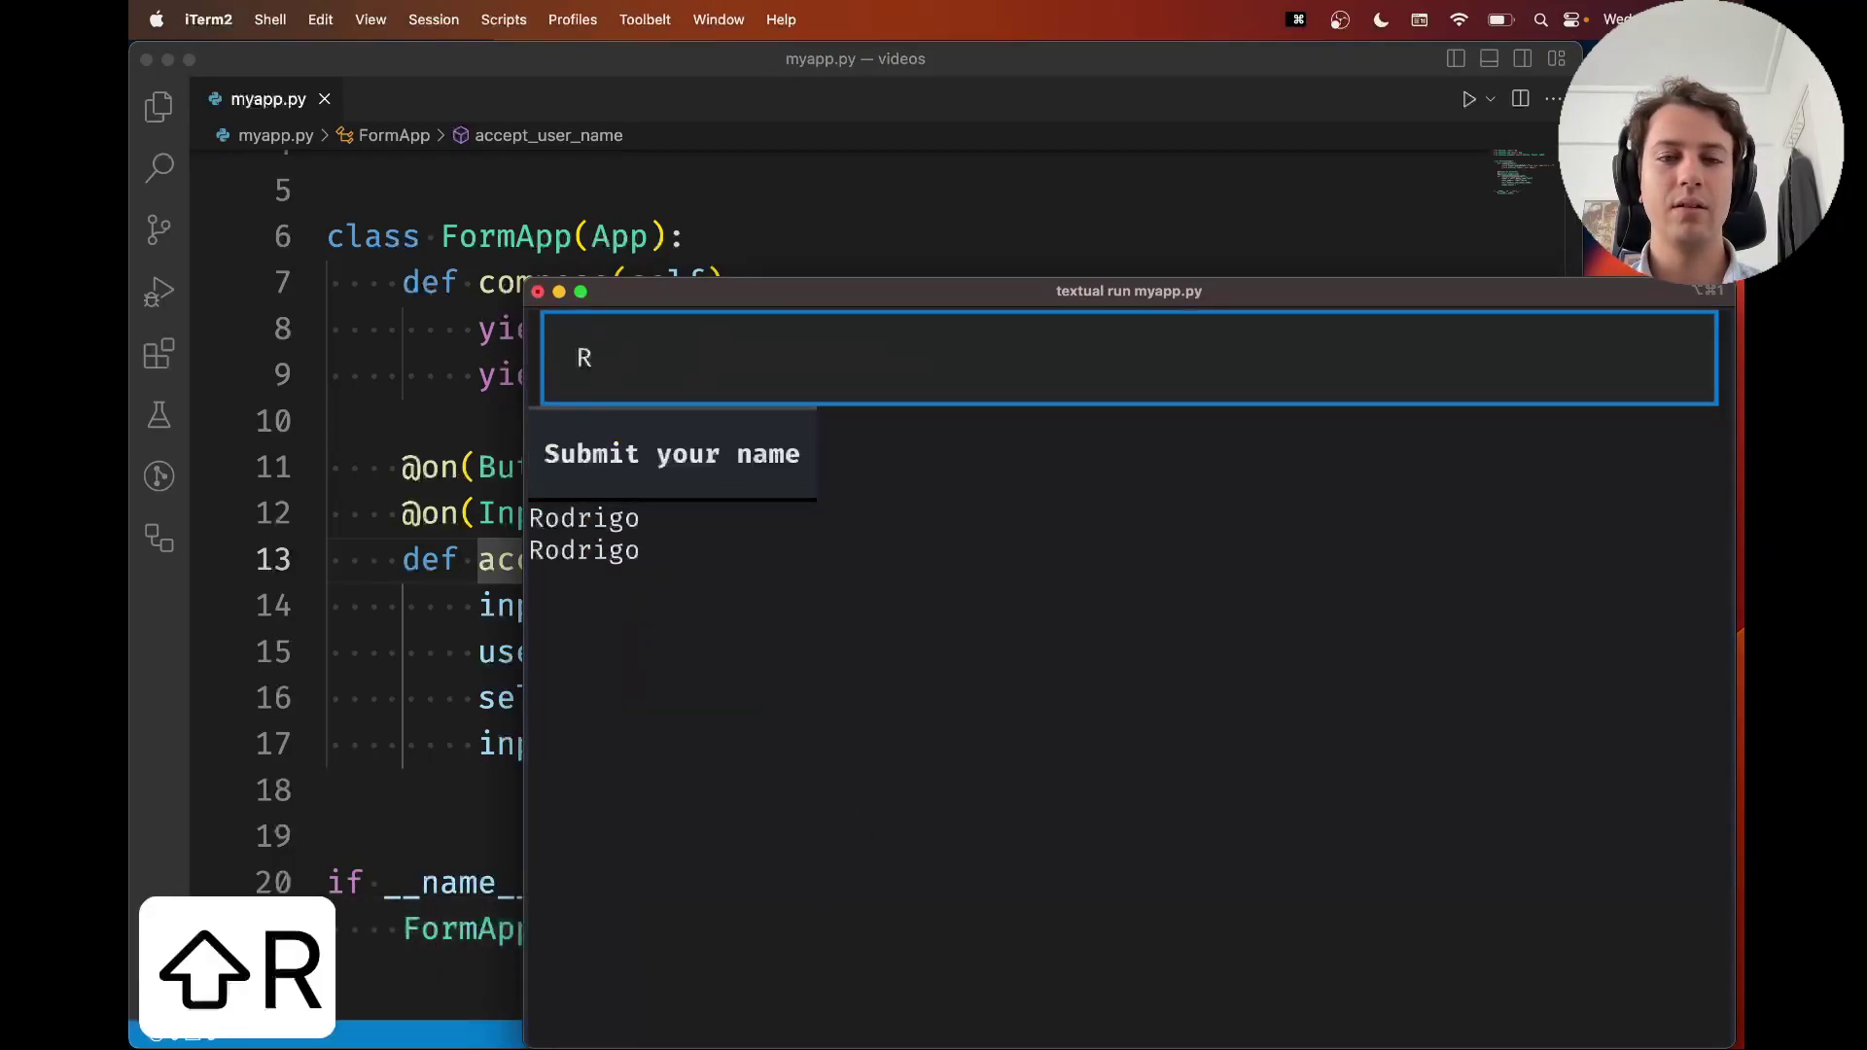
{"action": "key", "text": "Return"}
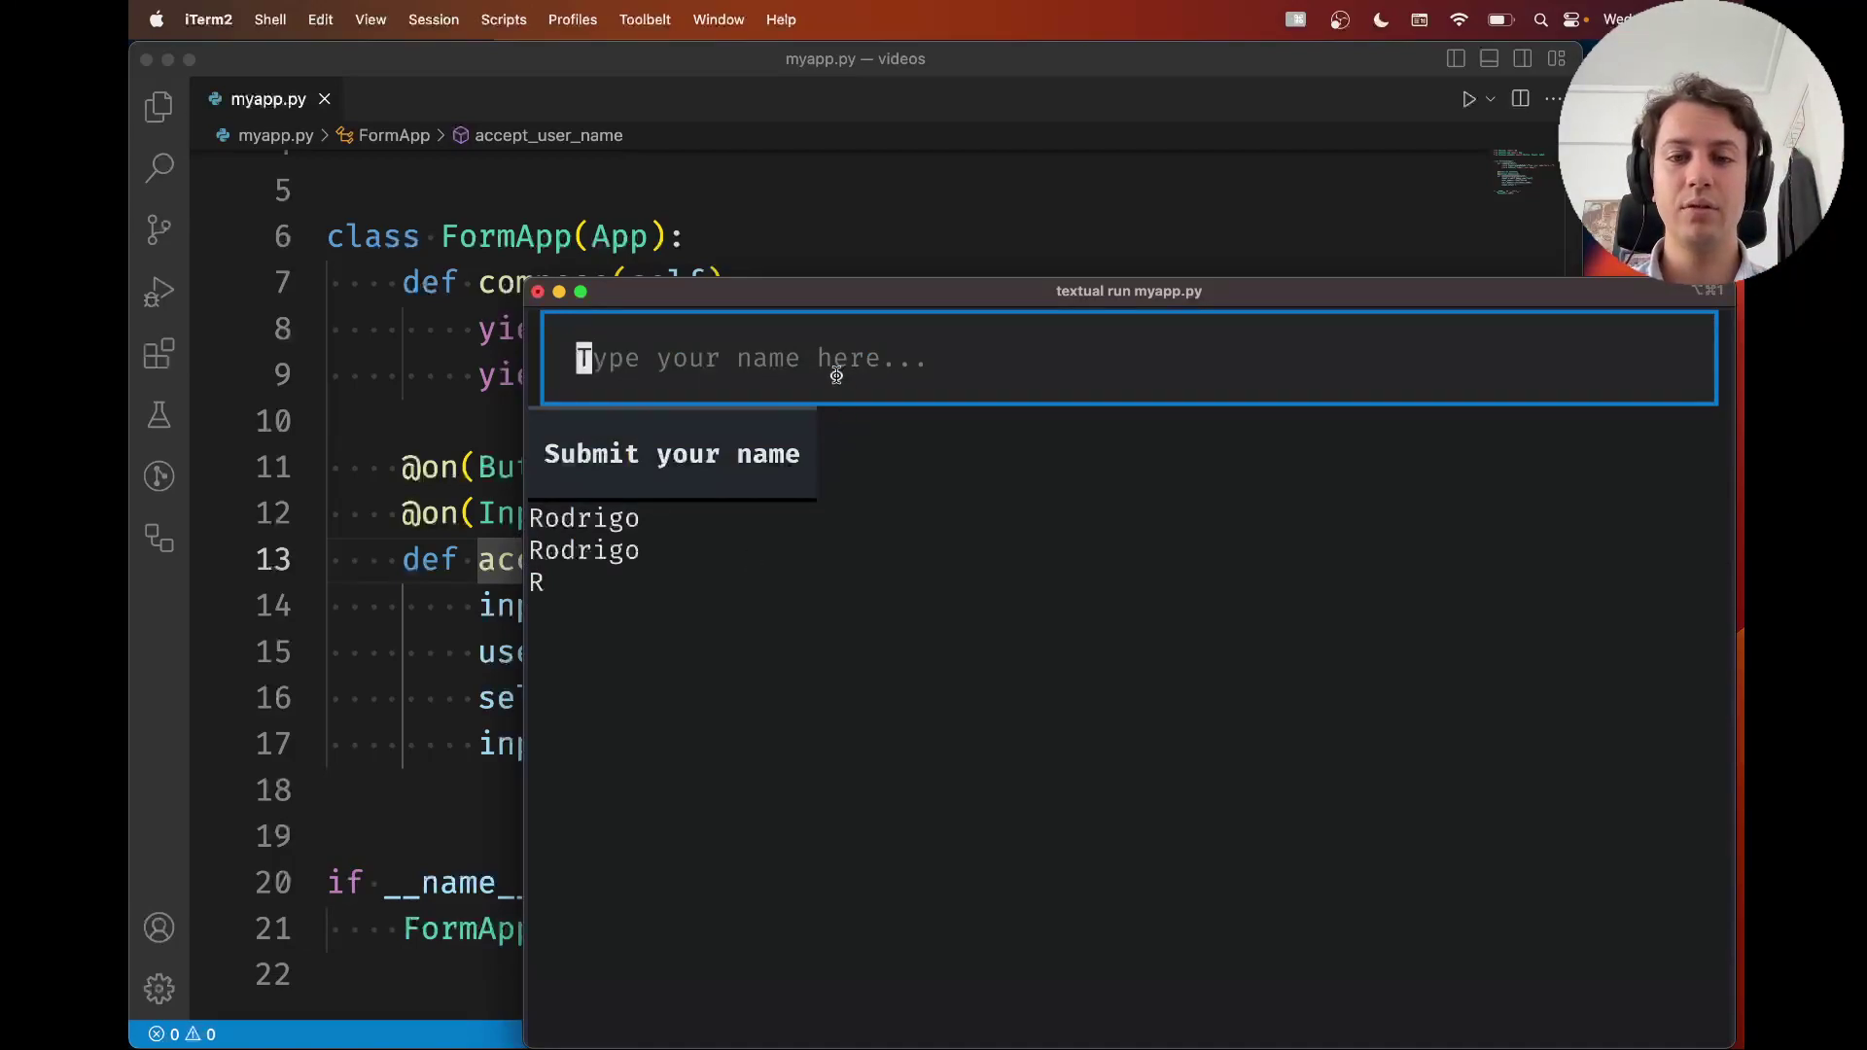
{"action": "left_click", "coordinate": [697, 445]}
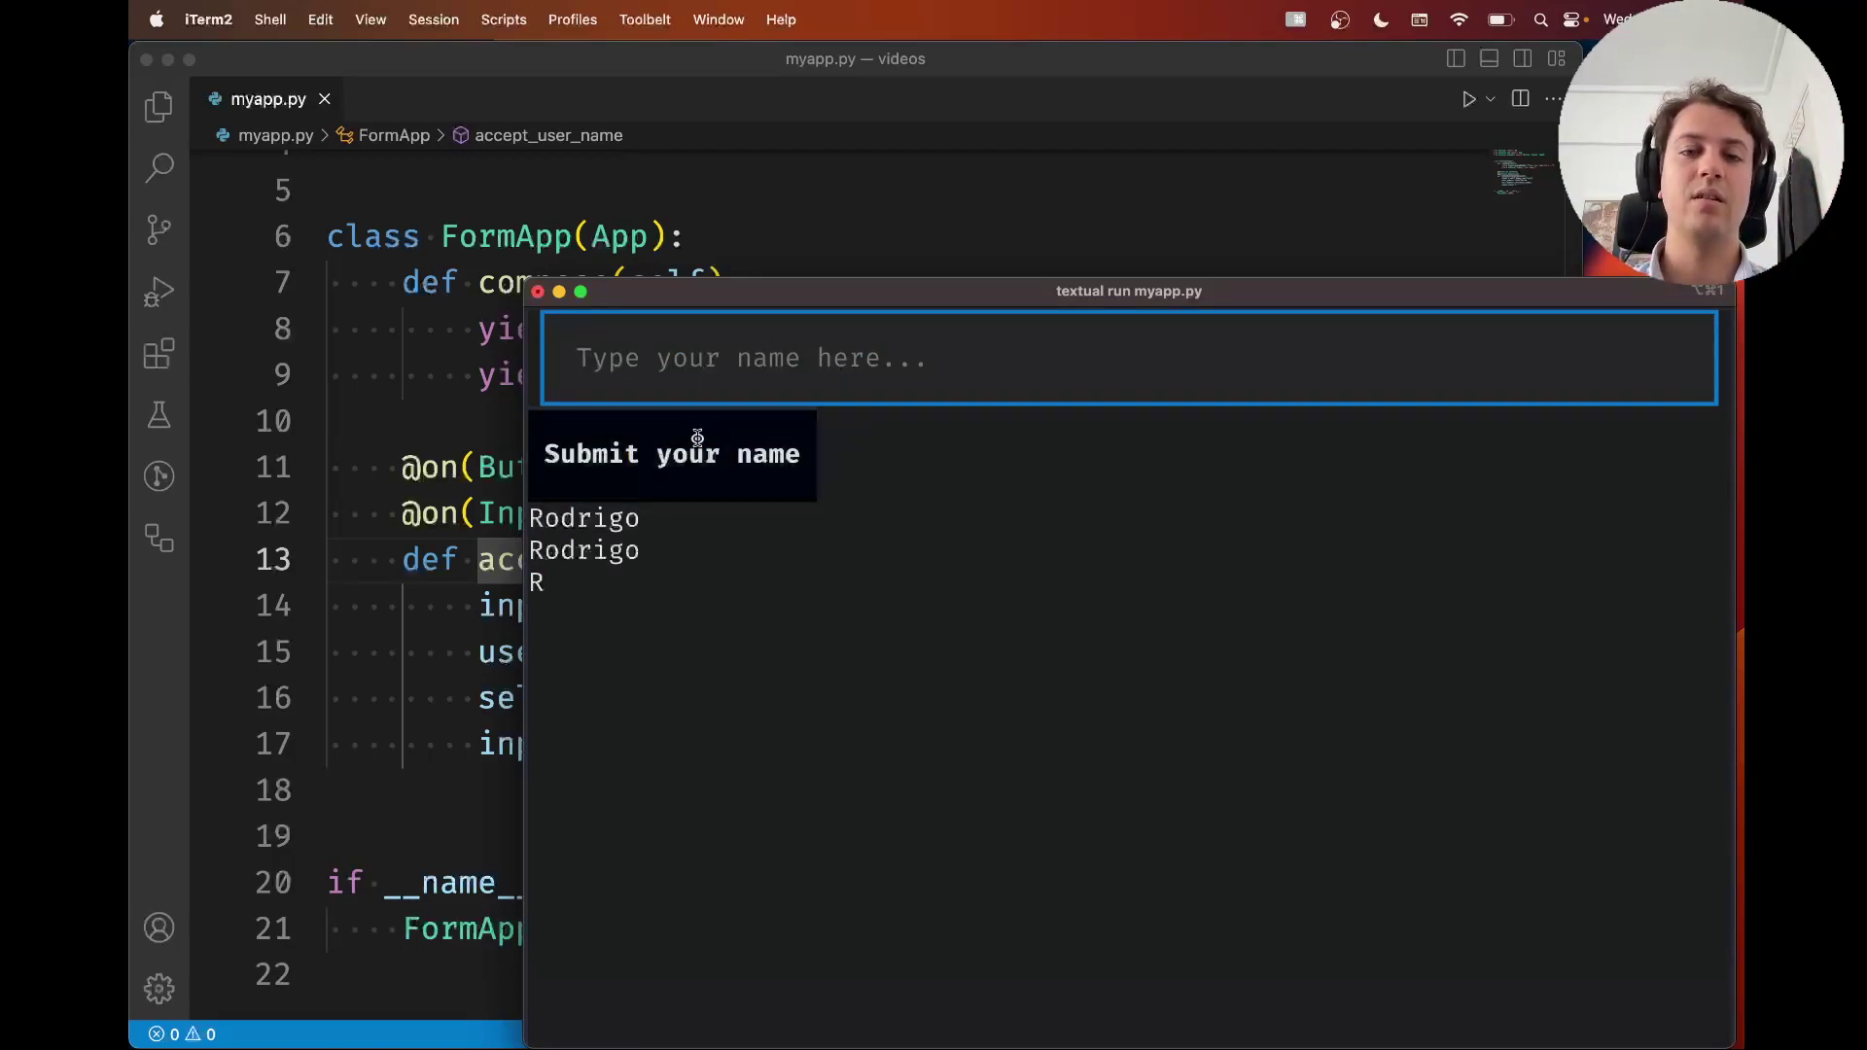
{"action": "left_click", "coordinate": [698, 445]}
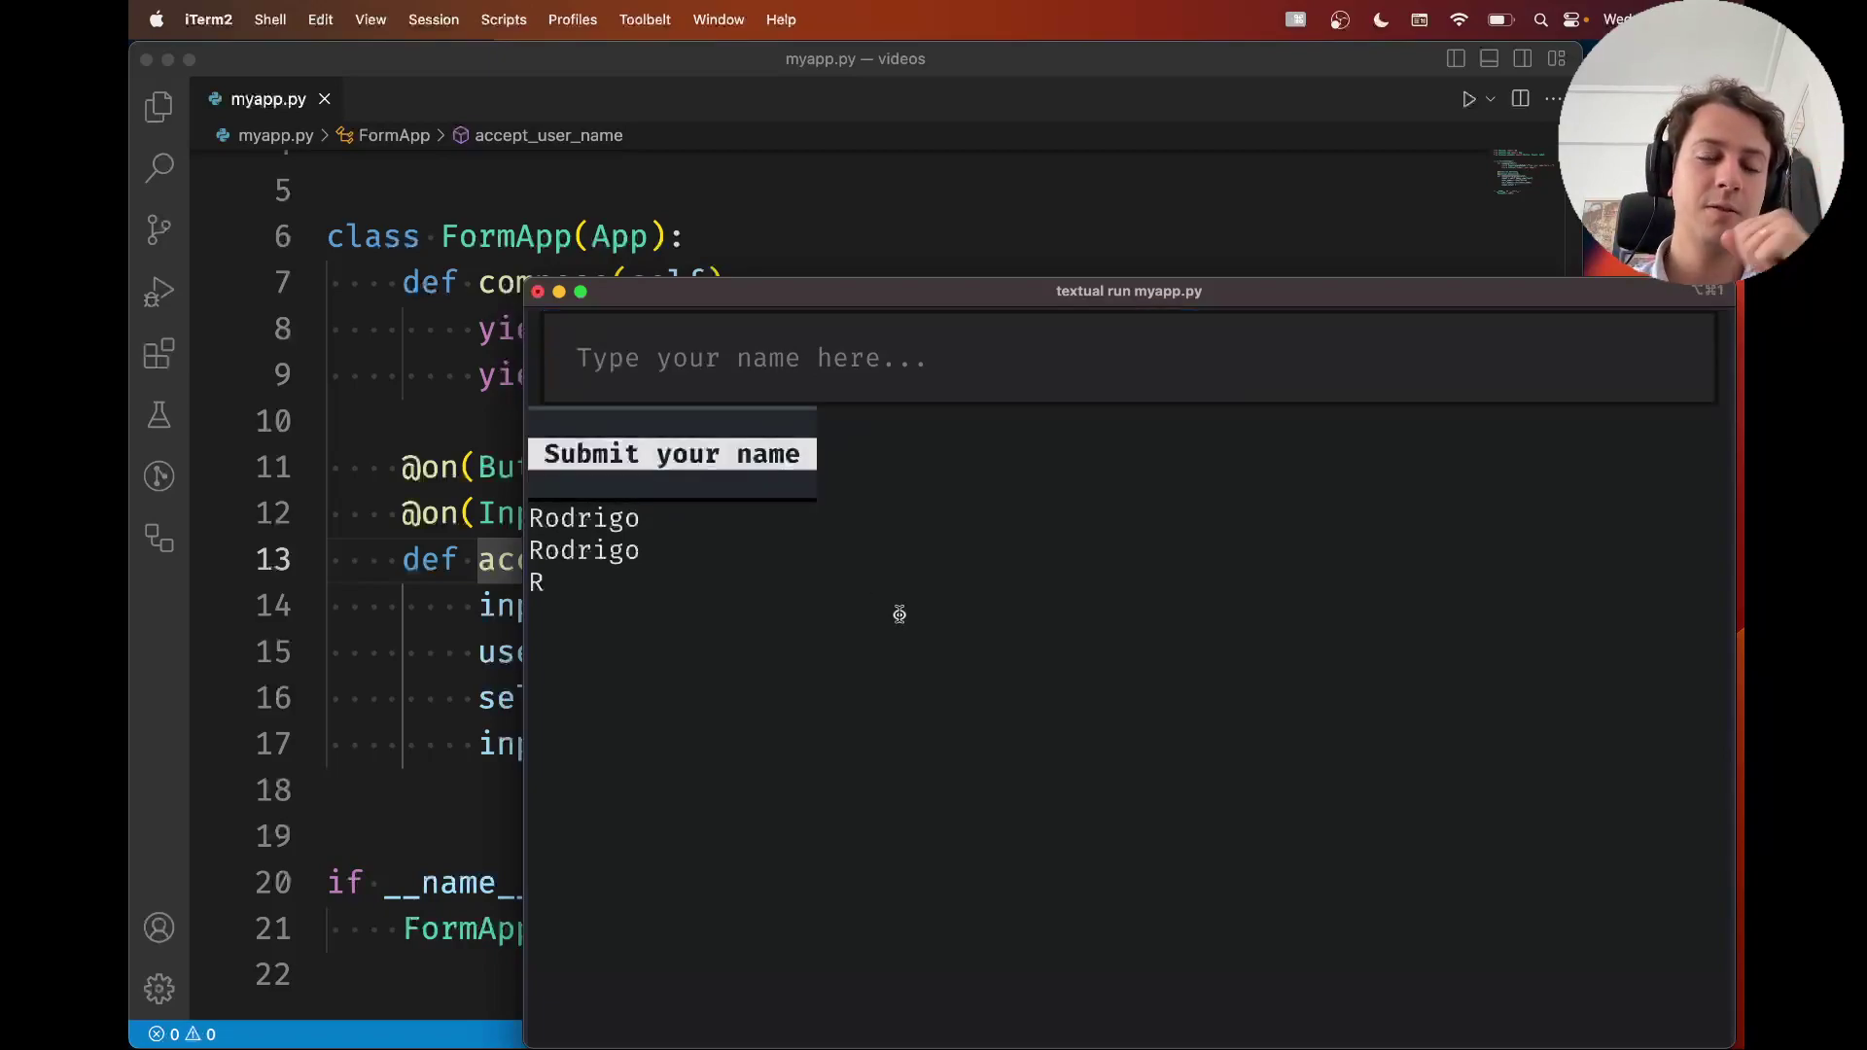